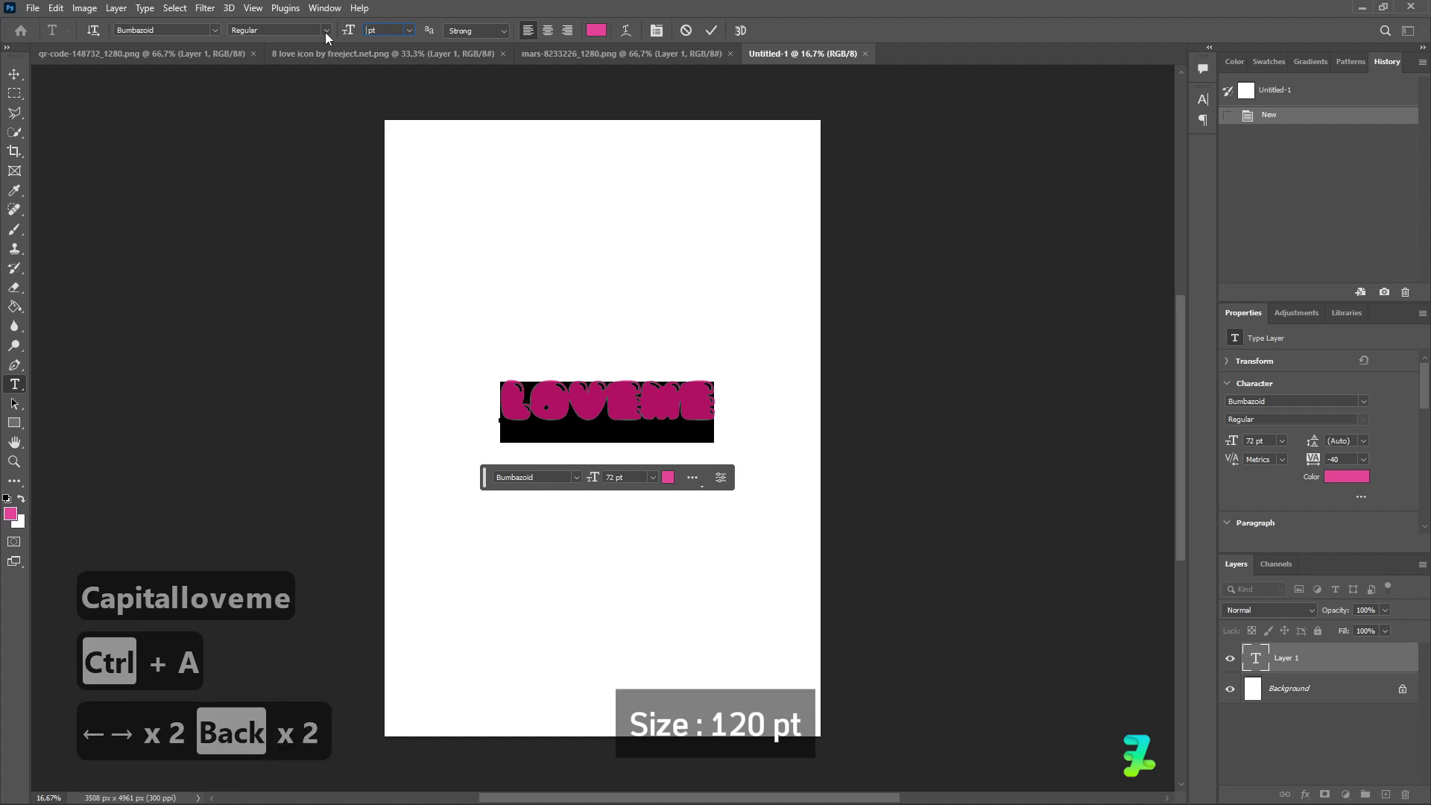
Set the loveme text size to 120 pt and centre the text horizontally on the canvas.
type("120")
key("Return")
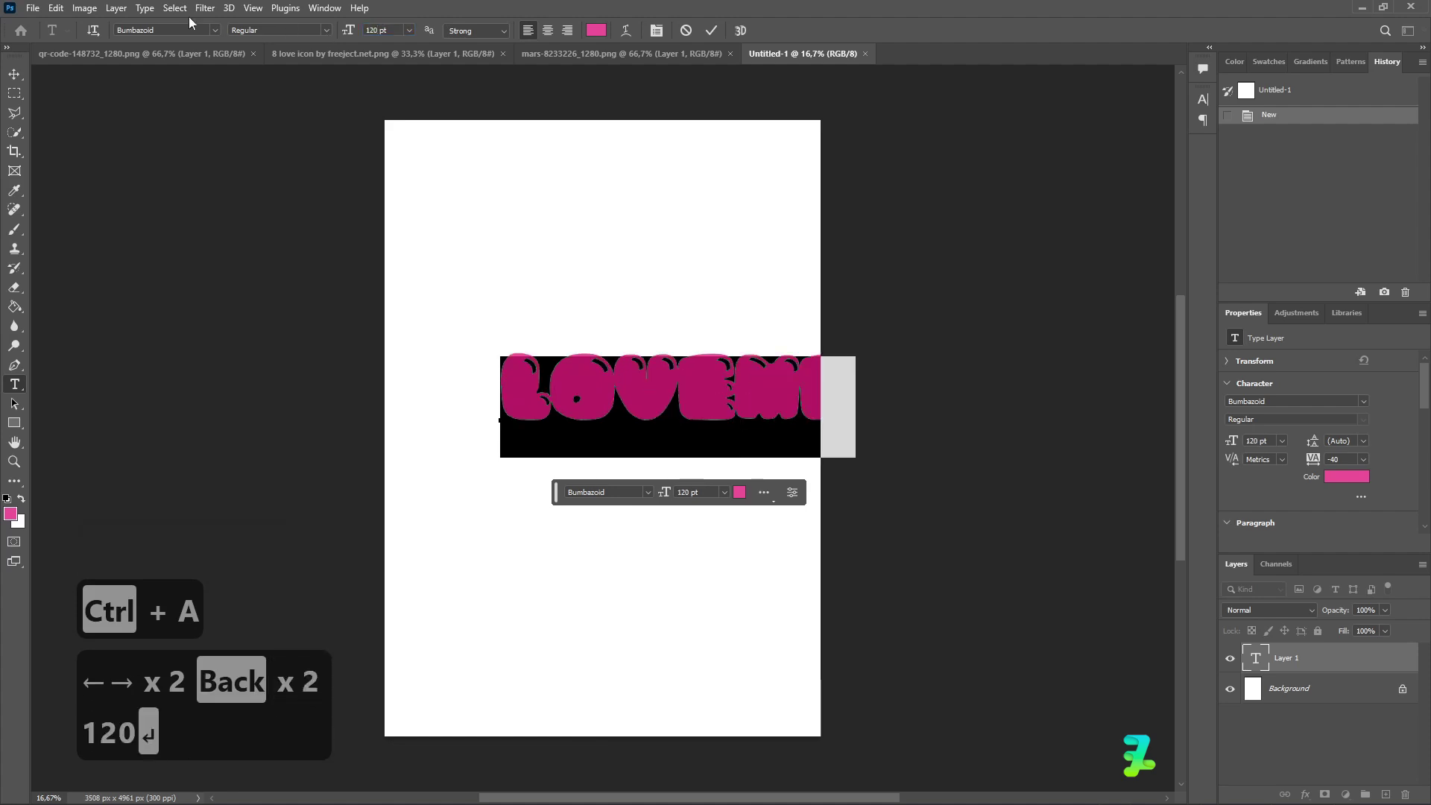
left_click(14, 74)
left_click_drag(693, 382, 610, 382)
key("ctrl+a")
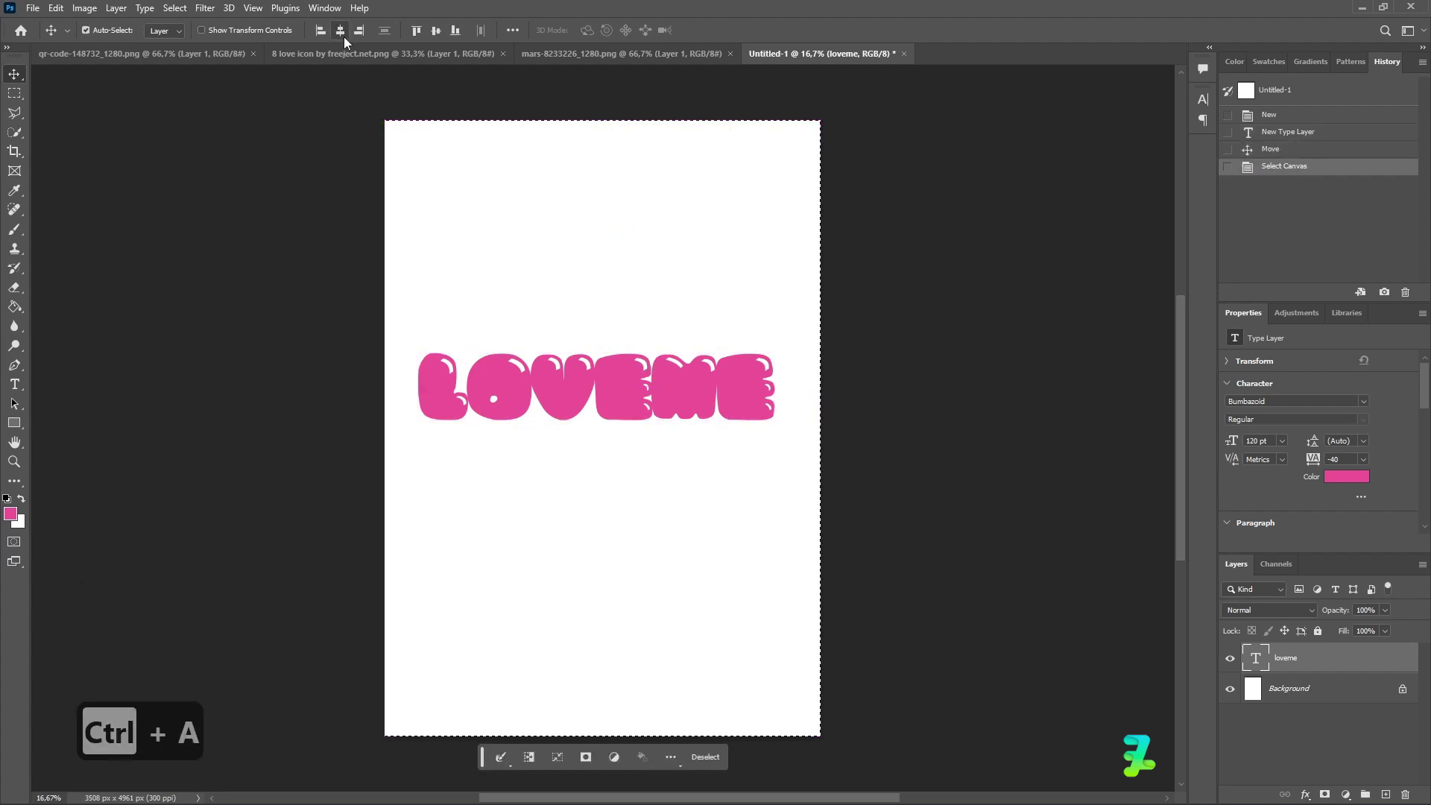
left_click(342, 38)
key("ctrl+d")
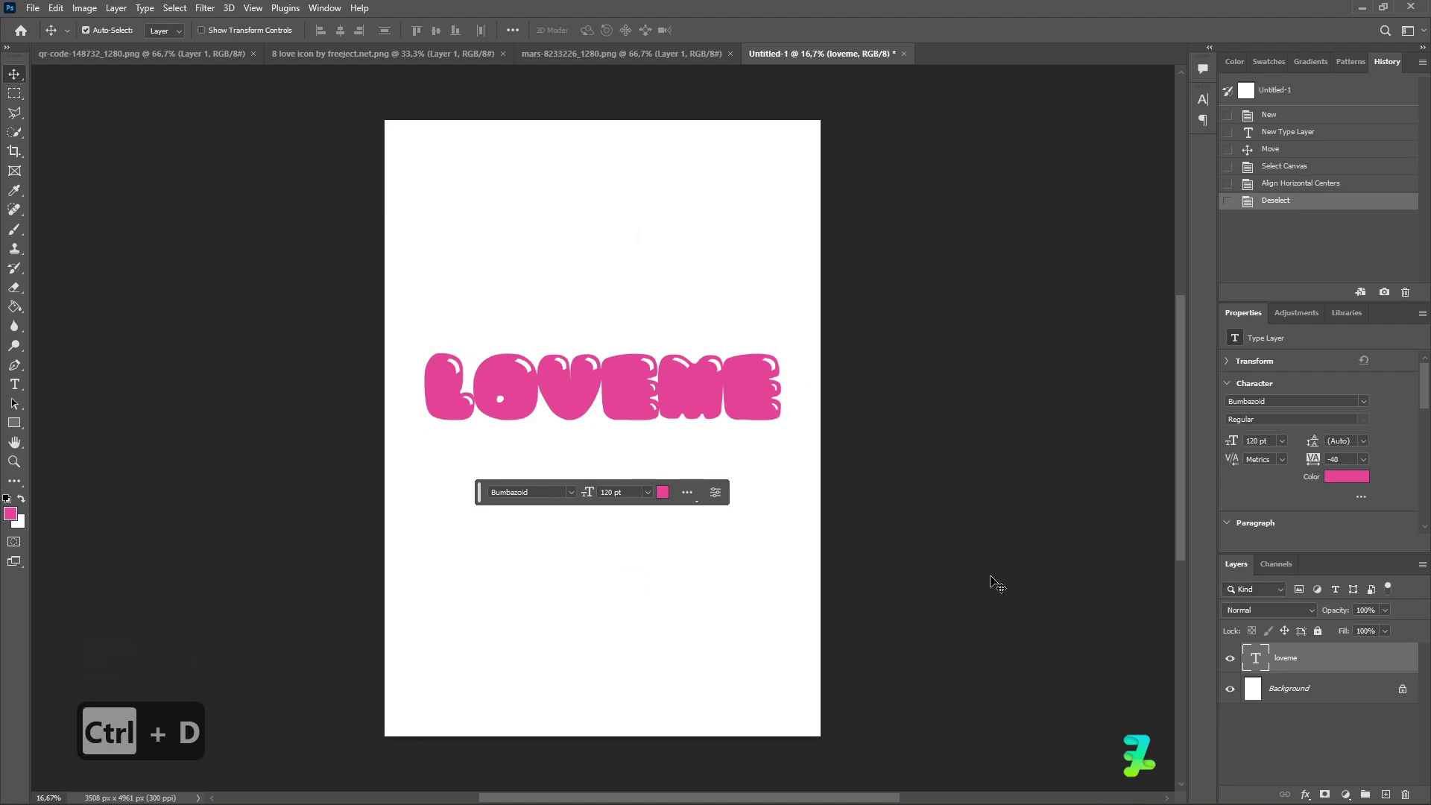
Add a Stroke effect in colour #0f0f0f to the loveme text layer.
double_click(1369, 658)
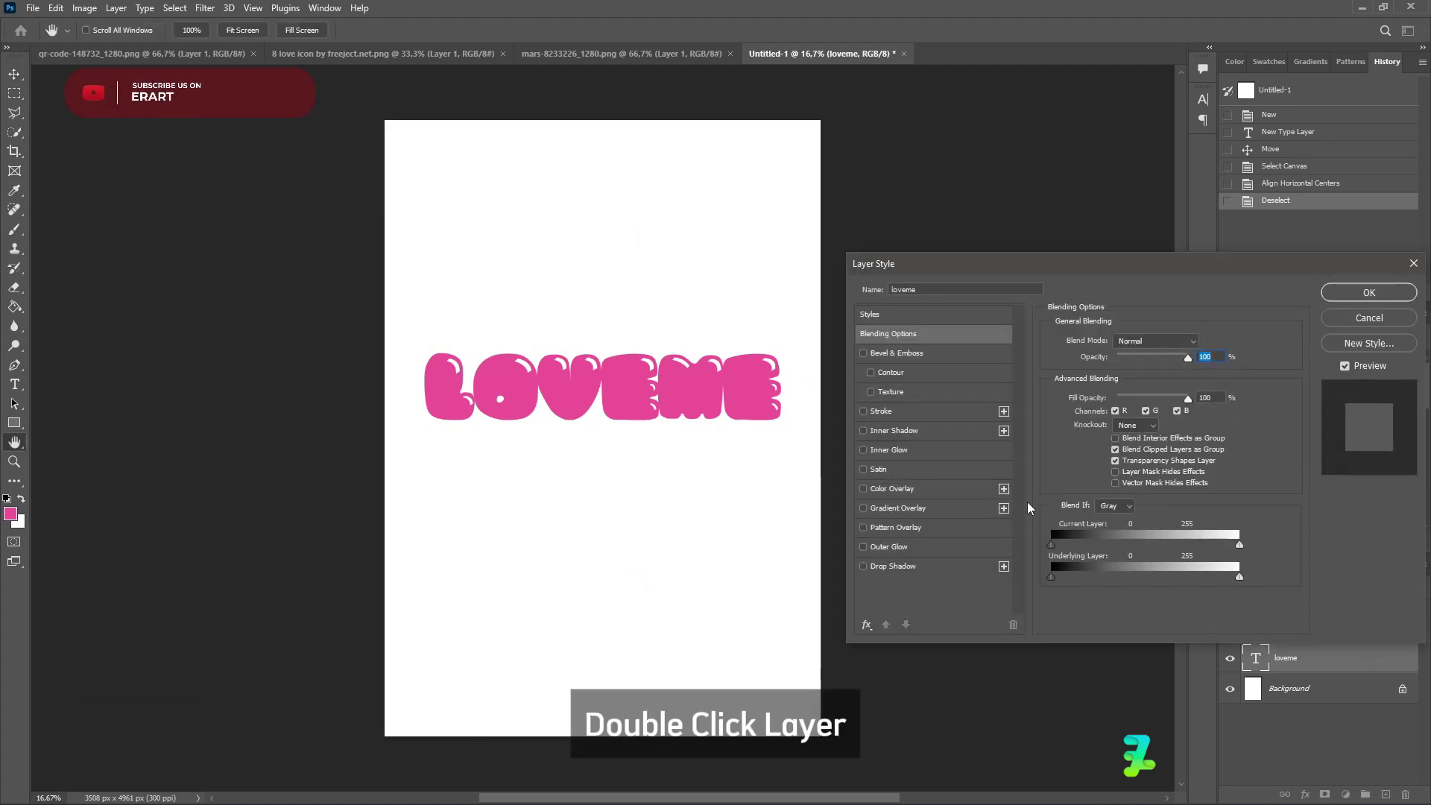
left_click(878, 414)
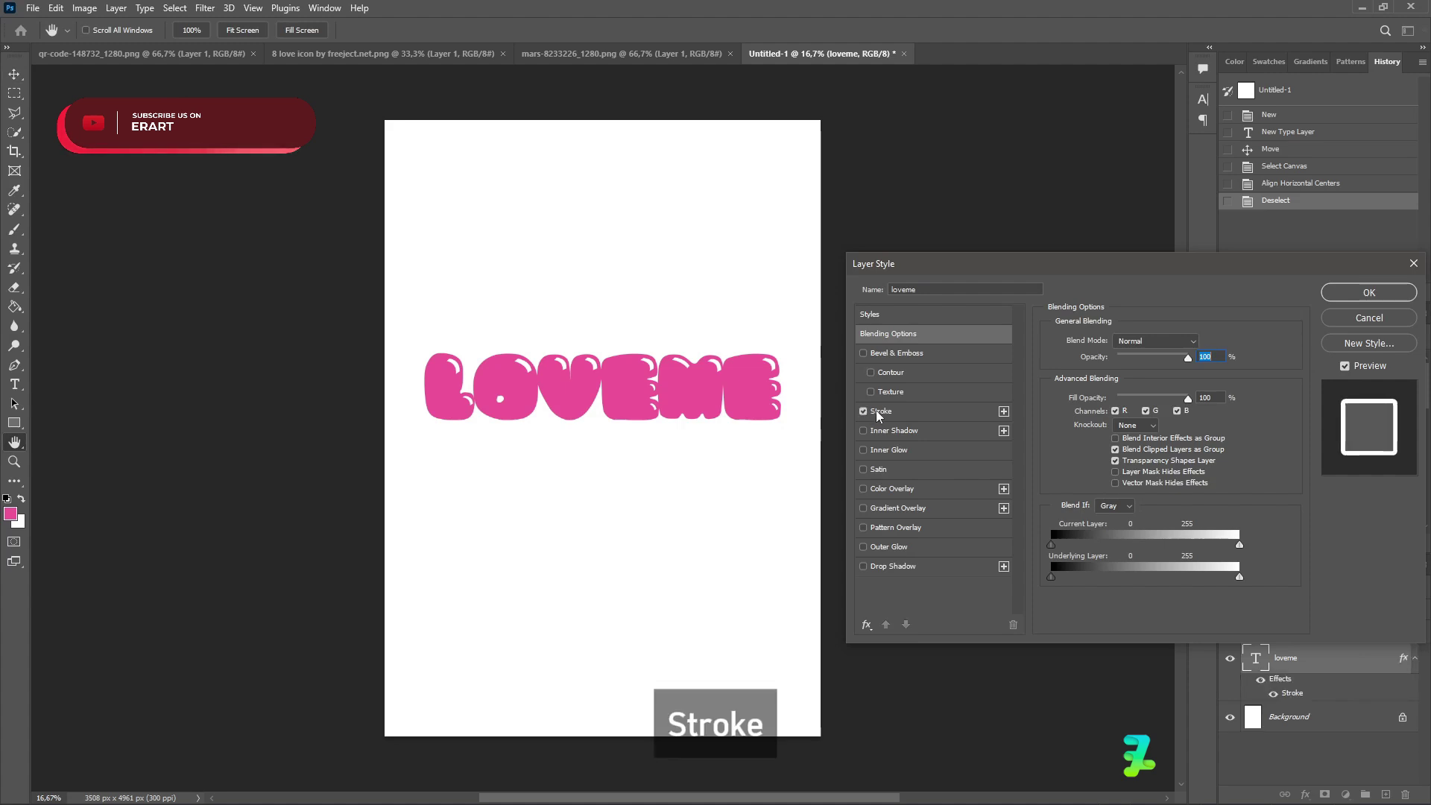
left_click(945, 414)
left_click(1084, 448)
type("0f0f0f")
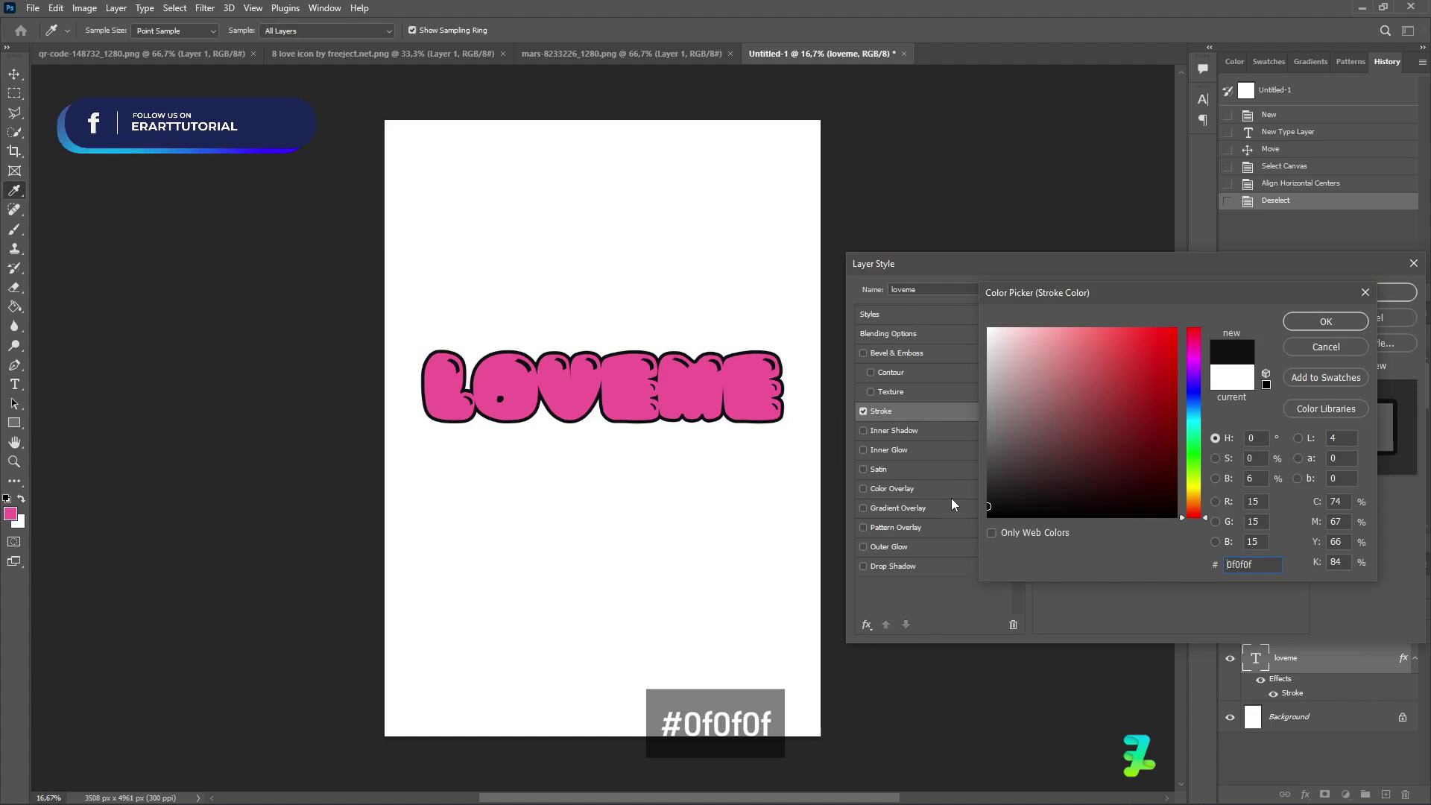
left_click(1296, 332)
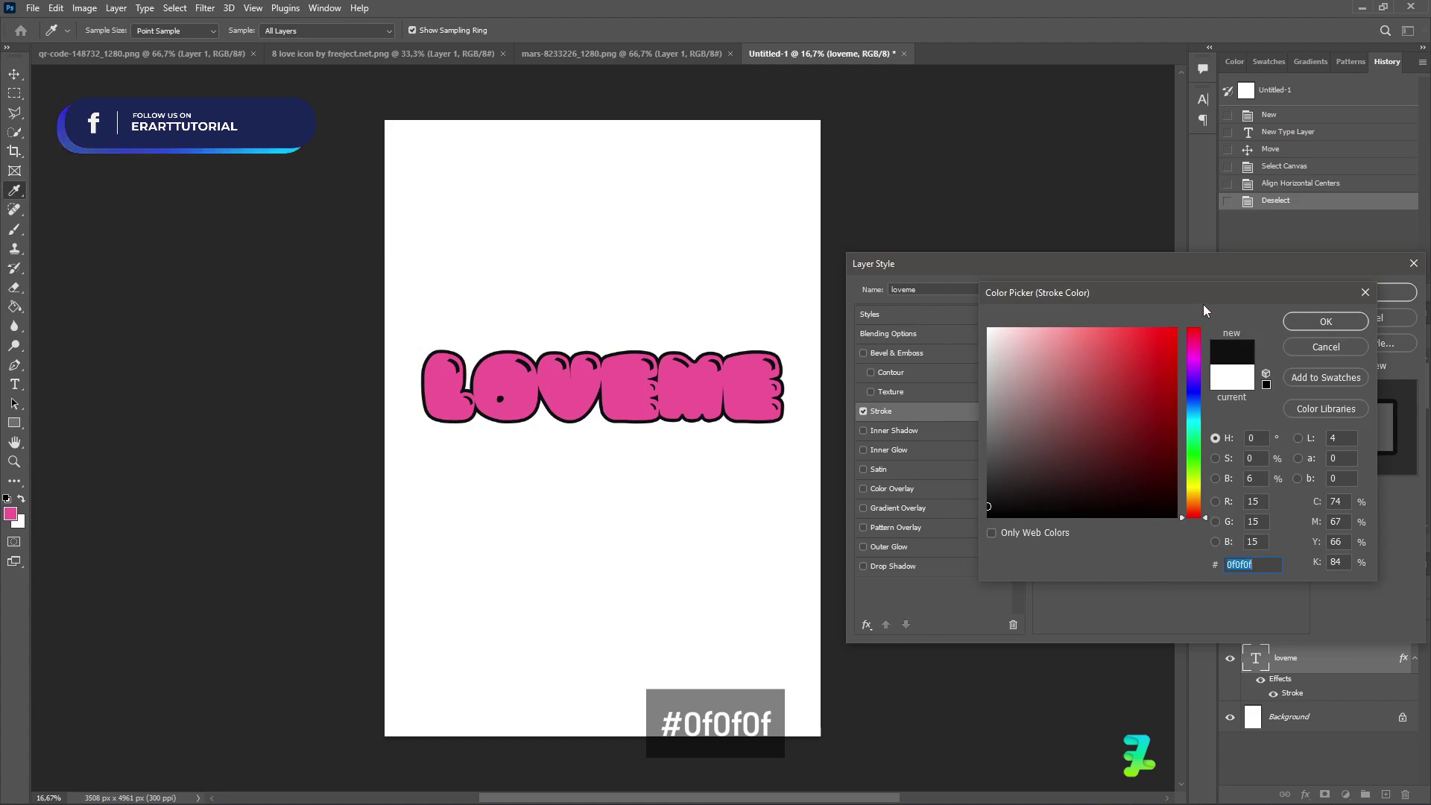
left_click(1316, 321)
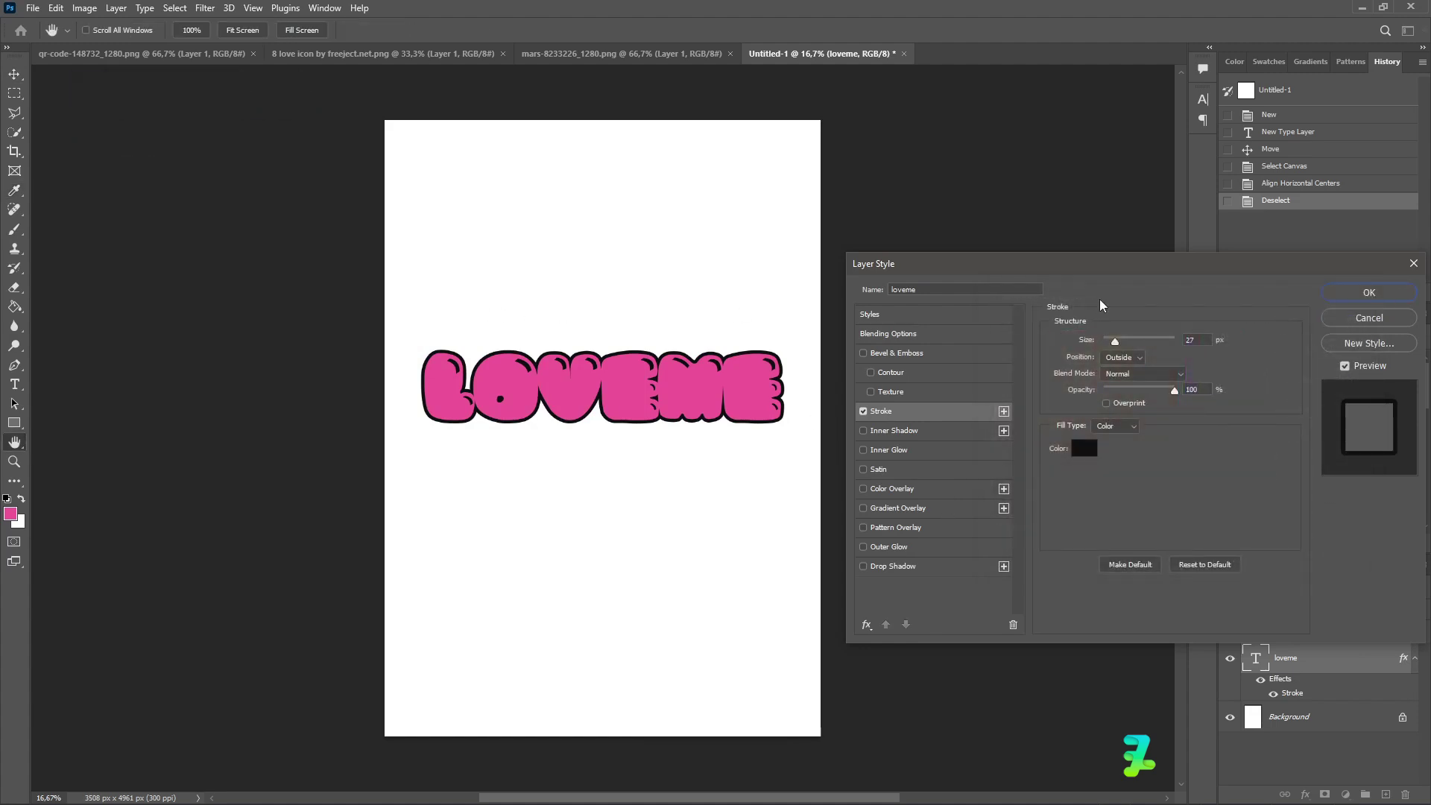
key("ctrl+equal")
key("ctrl+equal")
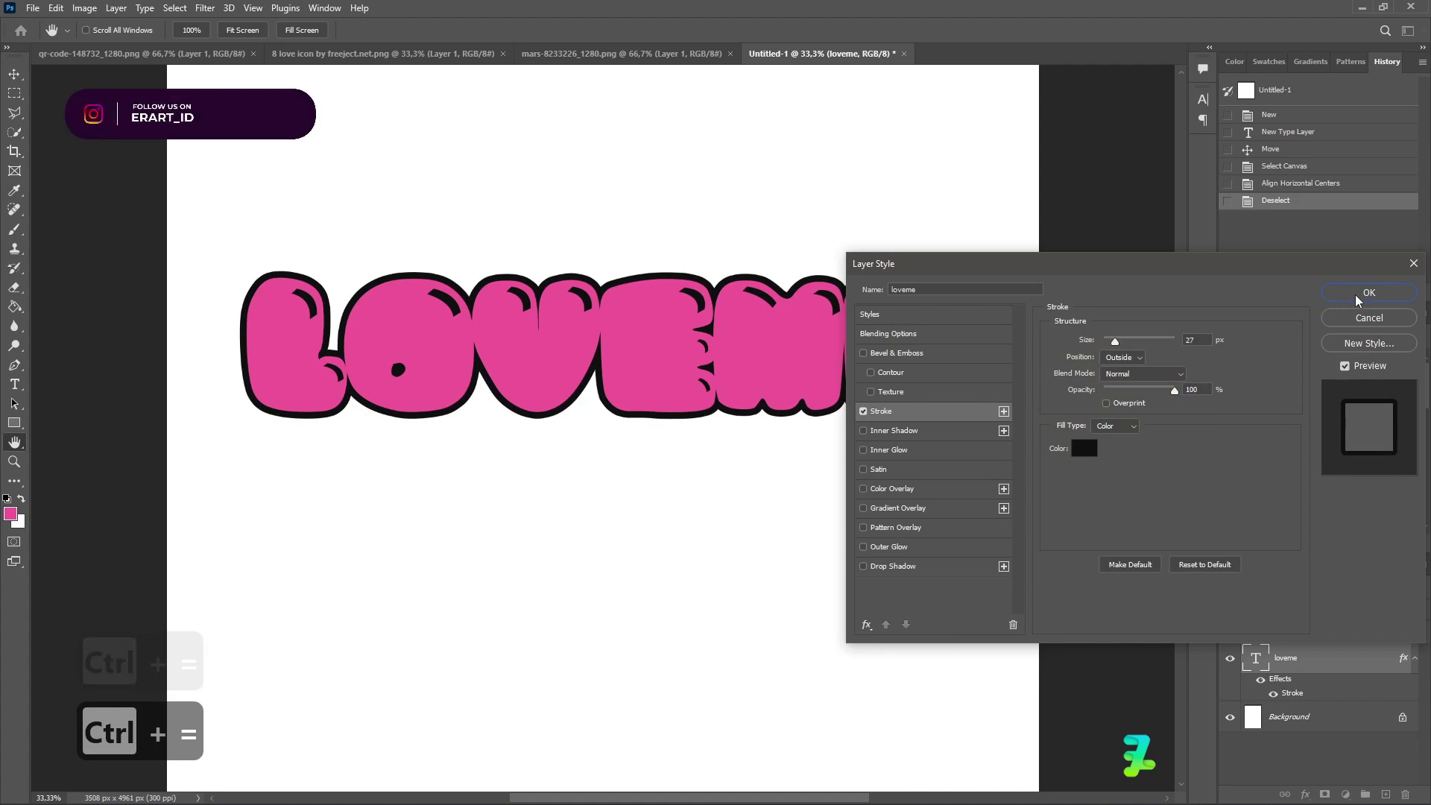
key("Return")
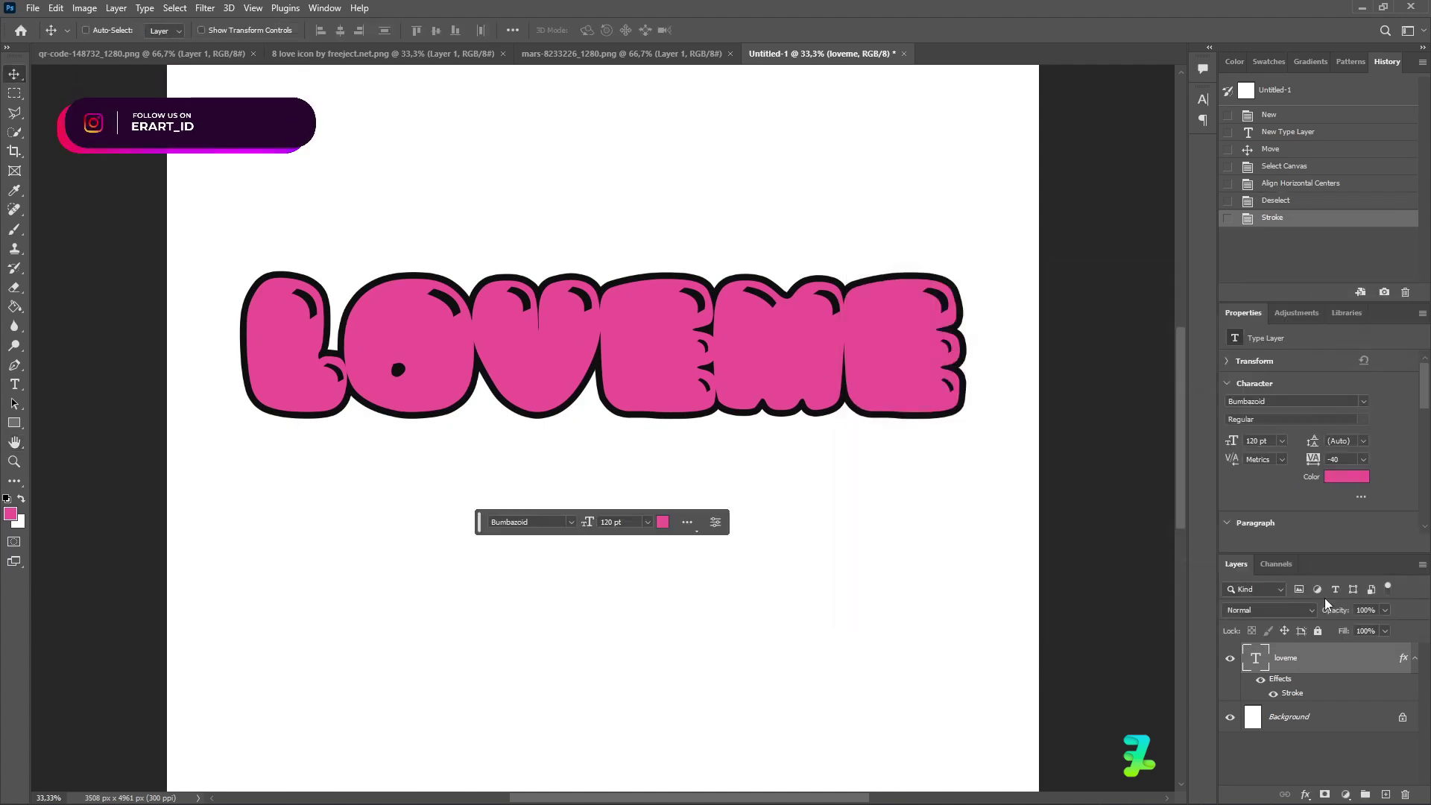
Duplicate the loveme layer and add a Color Overlay of #1c1c1c to the original below it.
key("ctrl+j")
double_click(1324, 722)
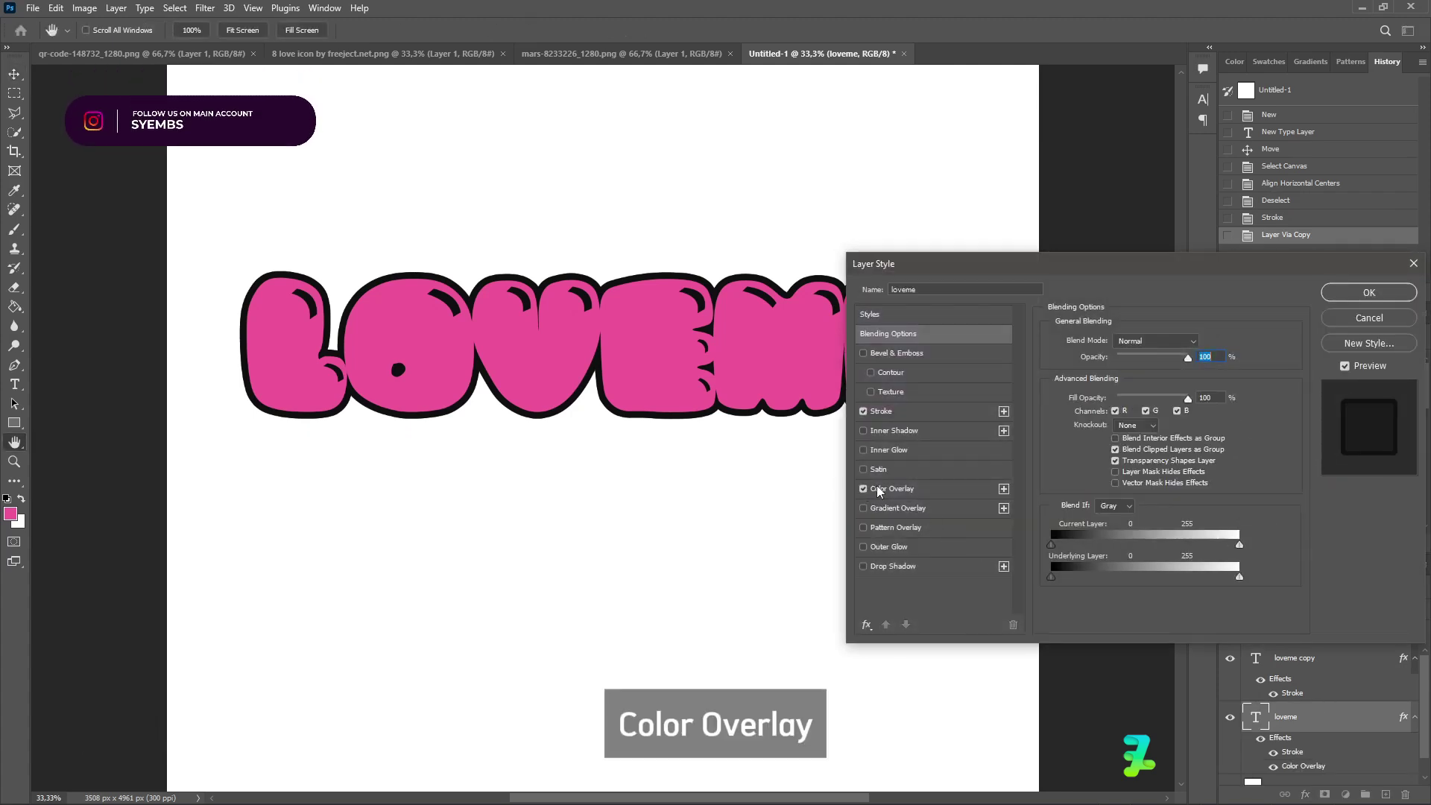
left_click(885, 489)
left_click(1201, 343)
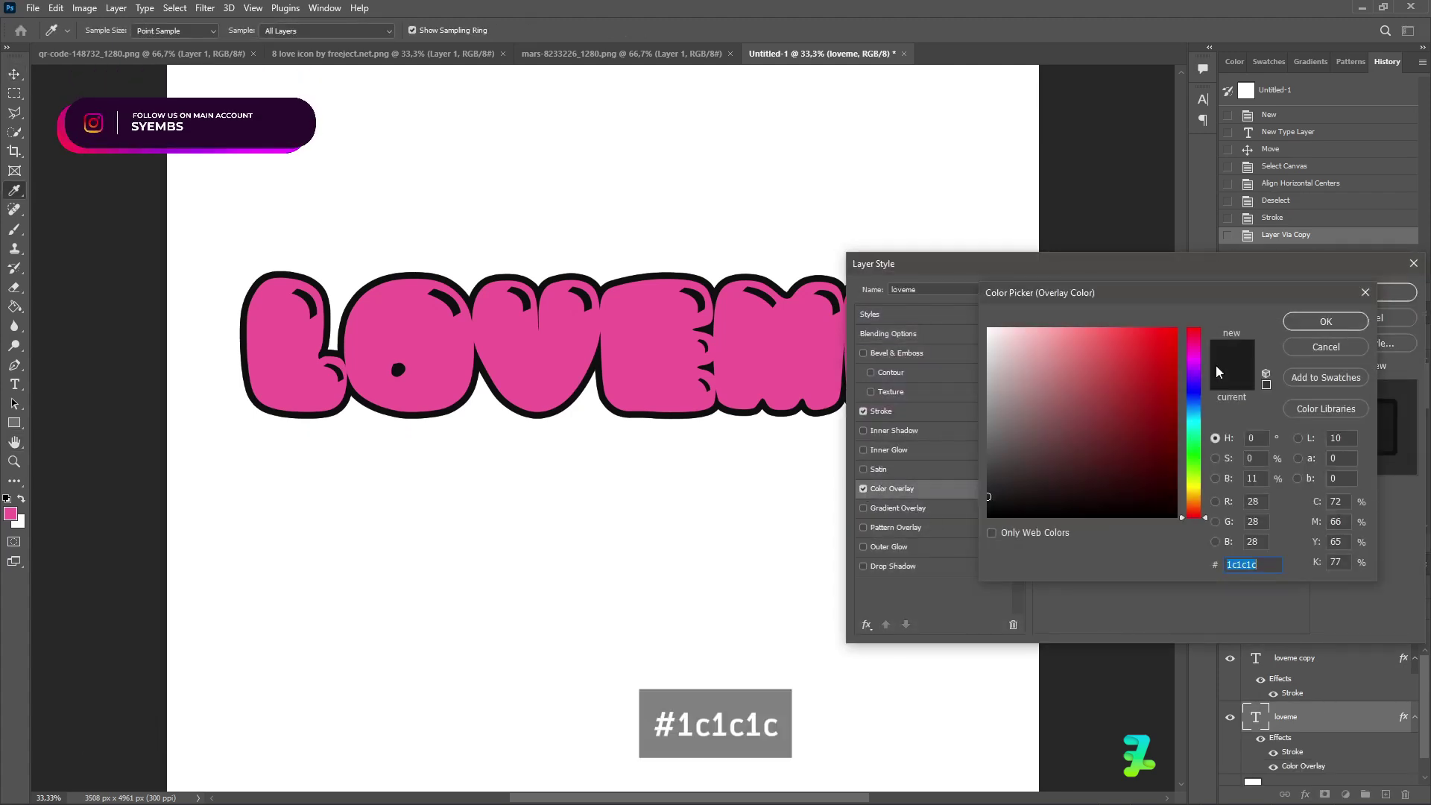
left_click(1326, 322)
key("v")
left_click(1395, 292)
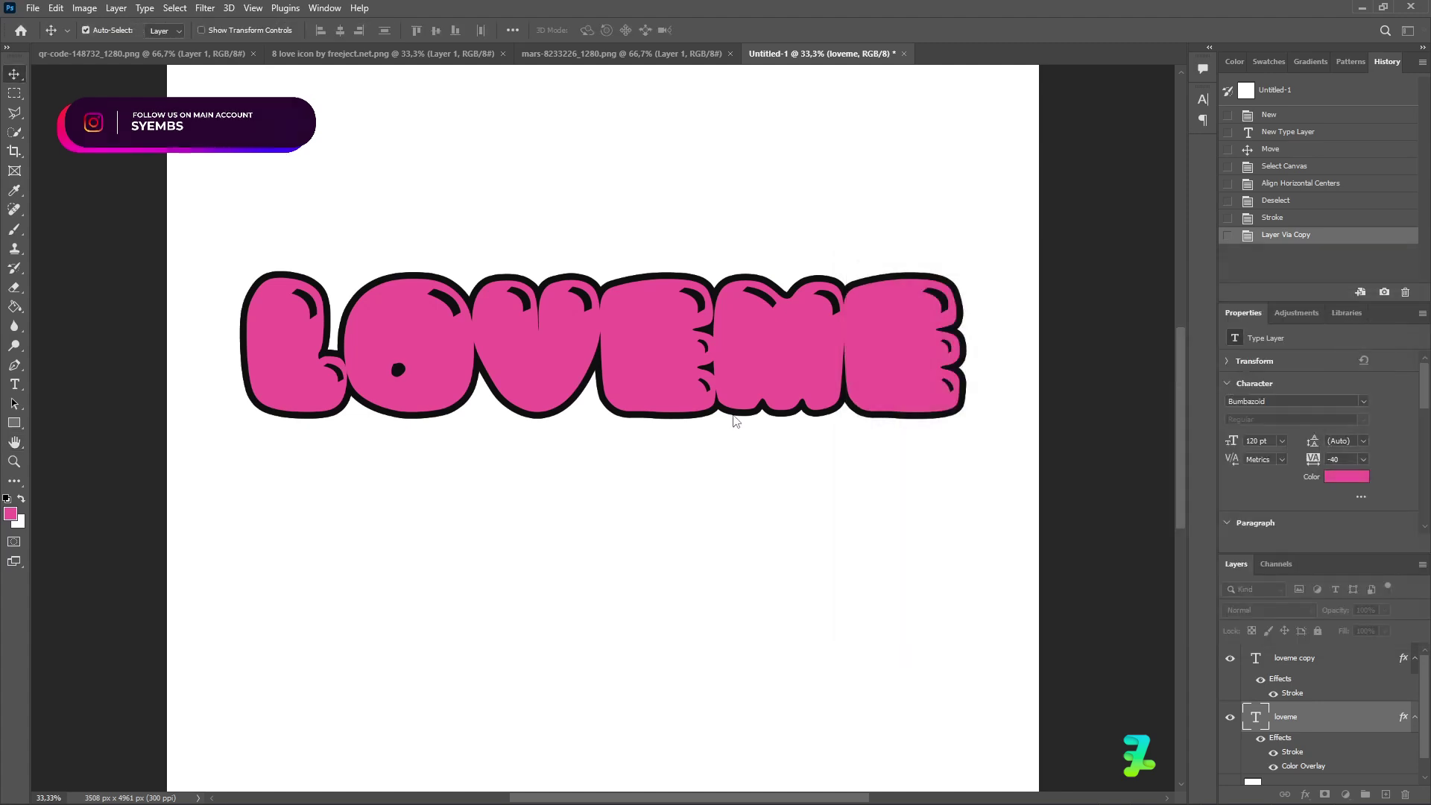
Turn on the CMYK proof preview and shift the lower loveme layer slightly straight down as an extruded edge.
key("ctrl+y")
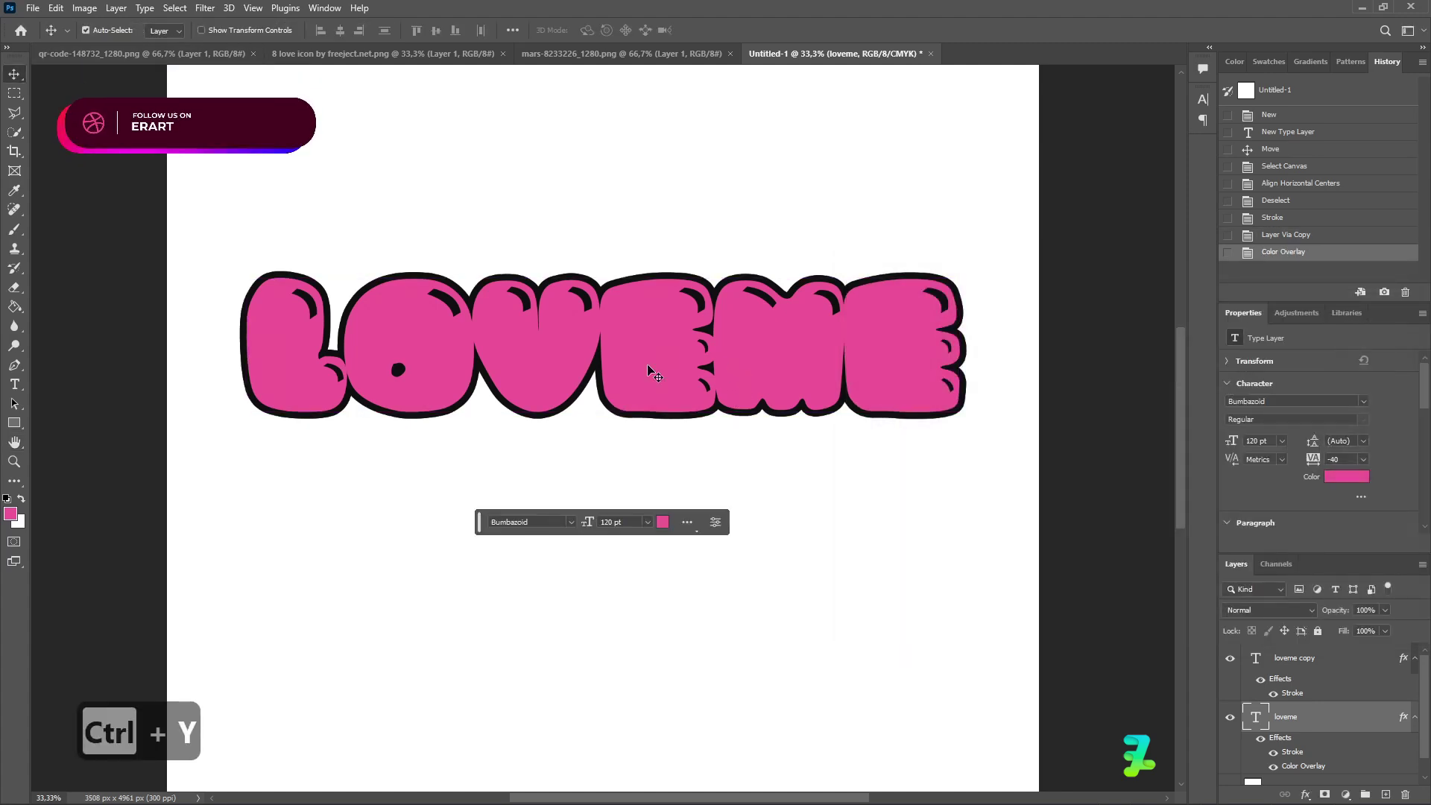
key("ctrl+t")
left_click_drag(690, 365, 691, 383)
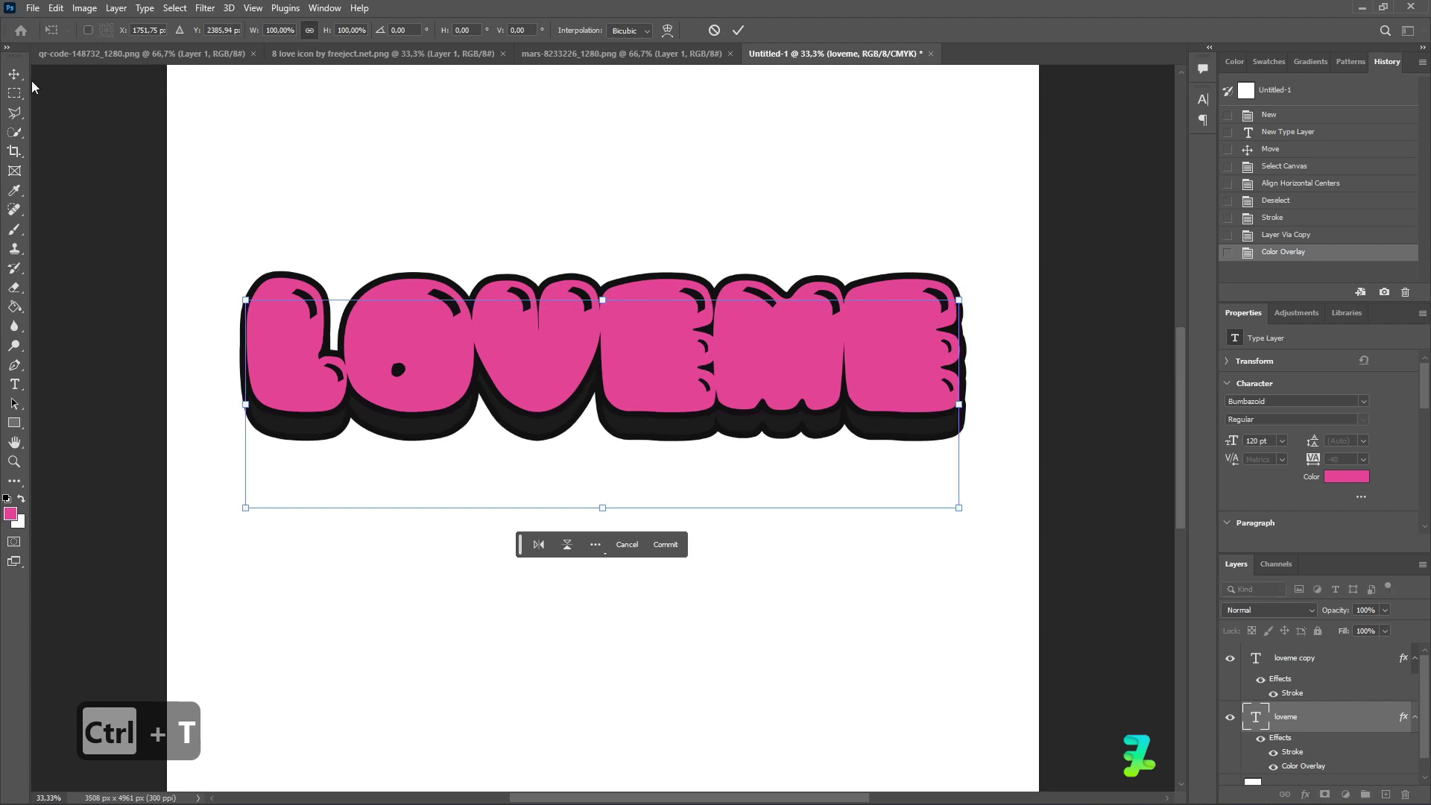
key("Return")
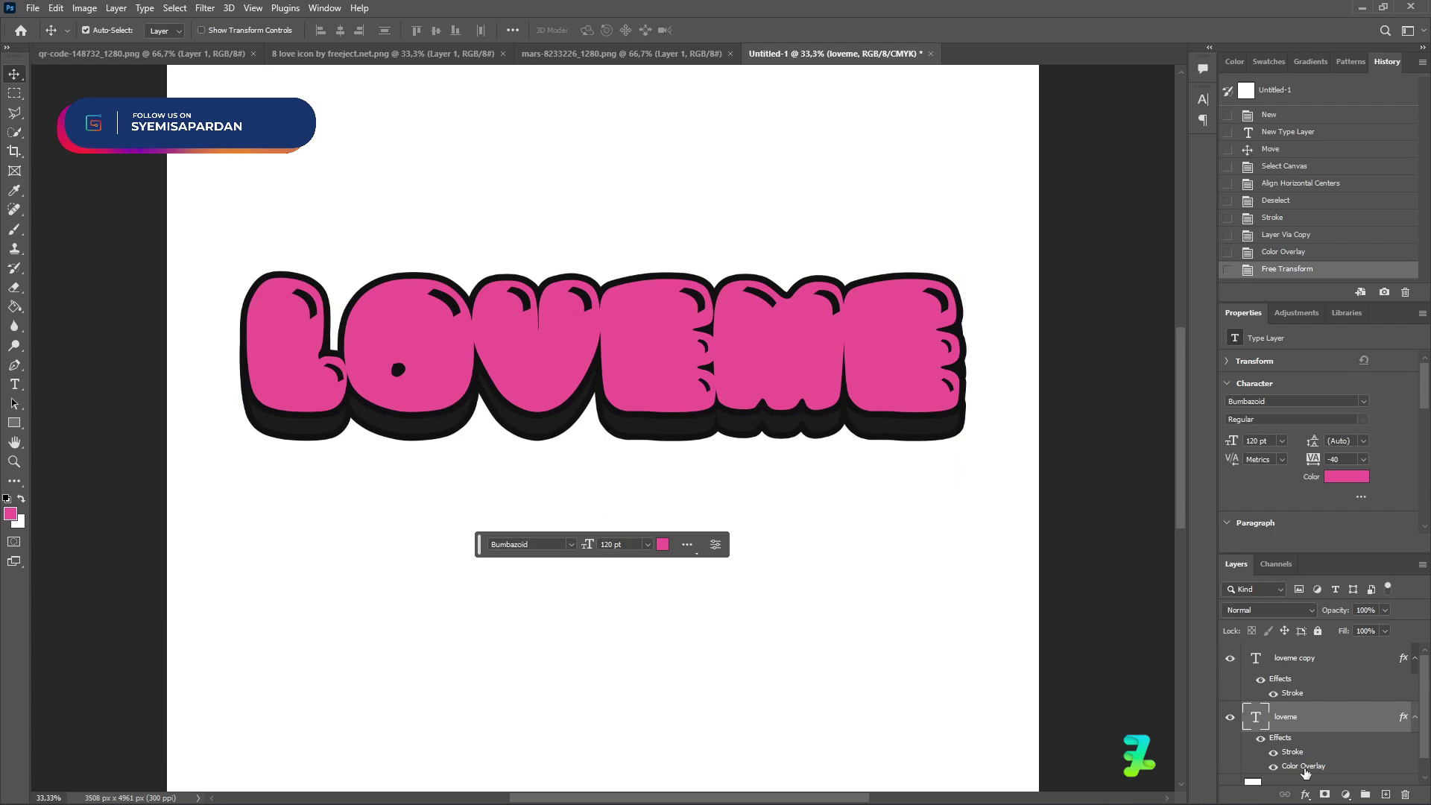
Change the lower loveme layer's Color Overlay to #0f0f0f.
double_click(1304, 767)
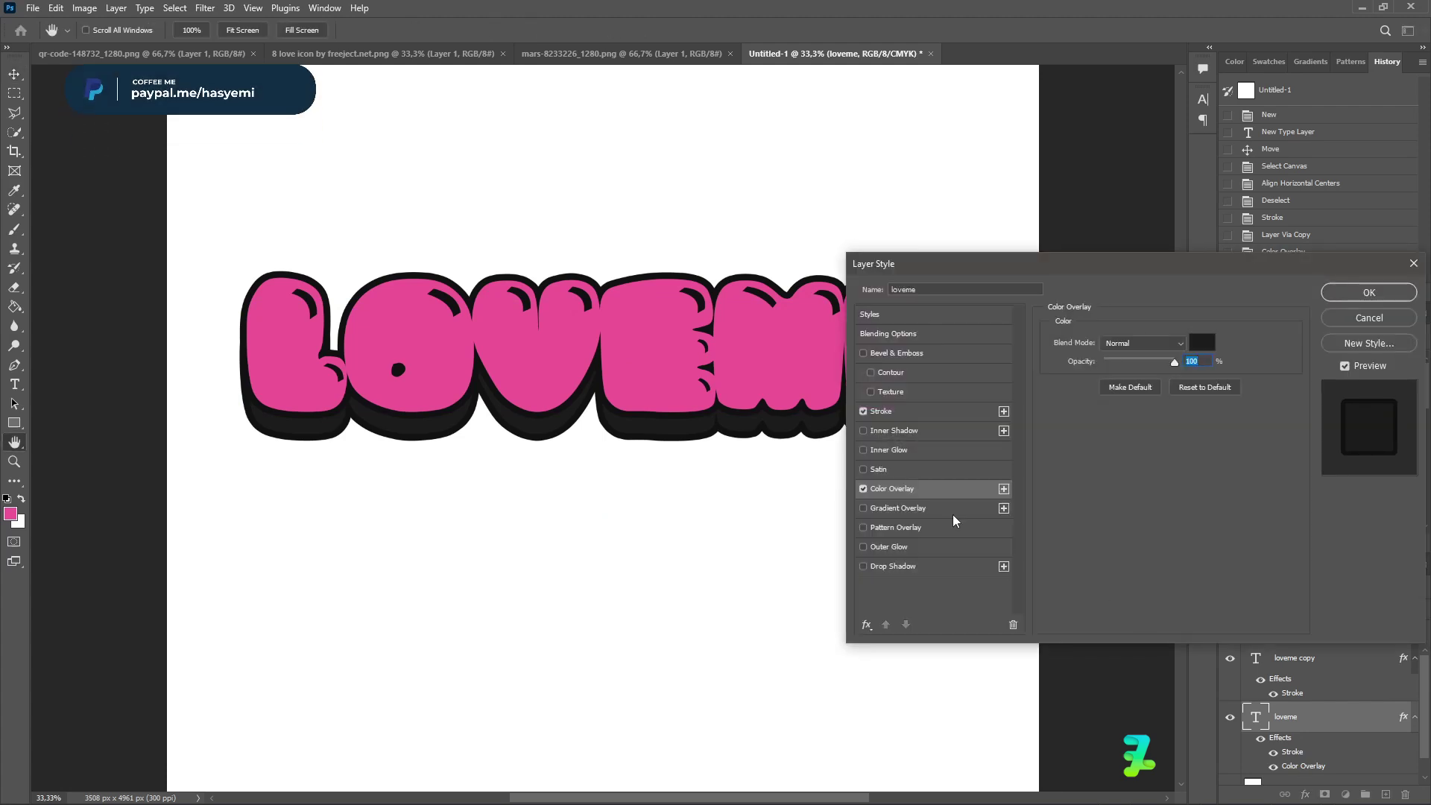
left_click(1202, 342)
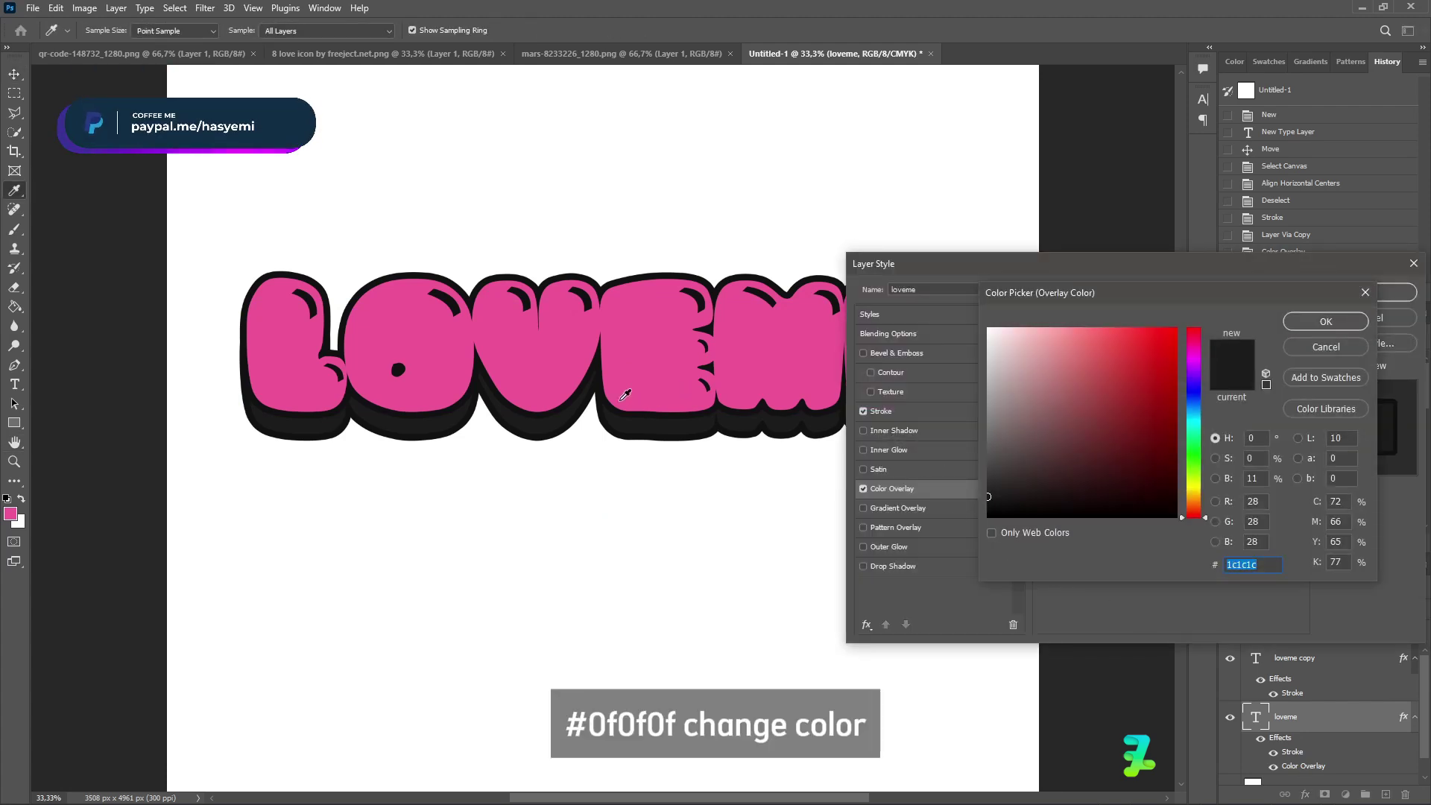
type("0f0f0f")
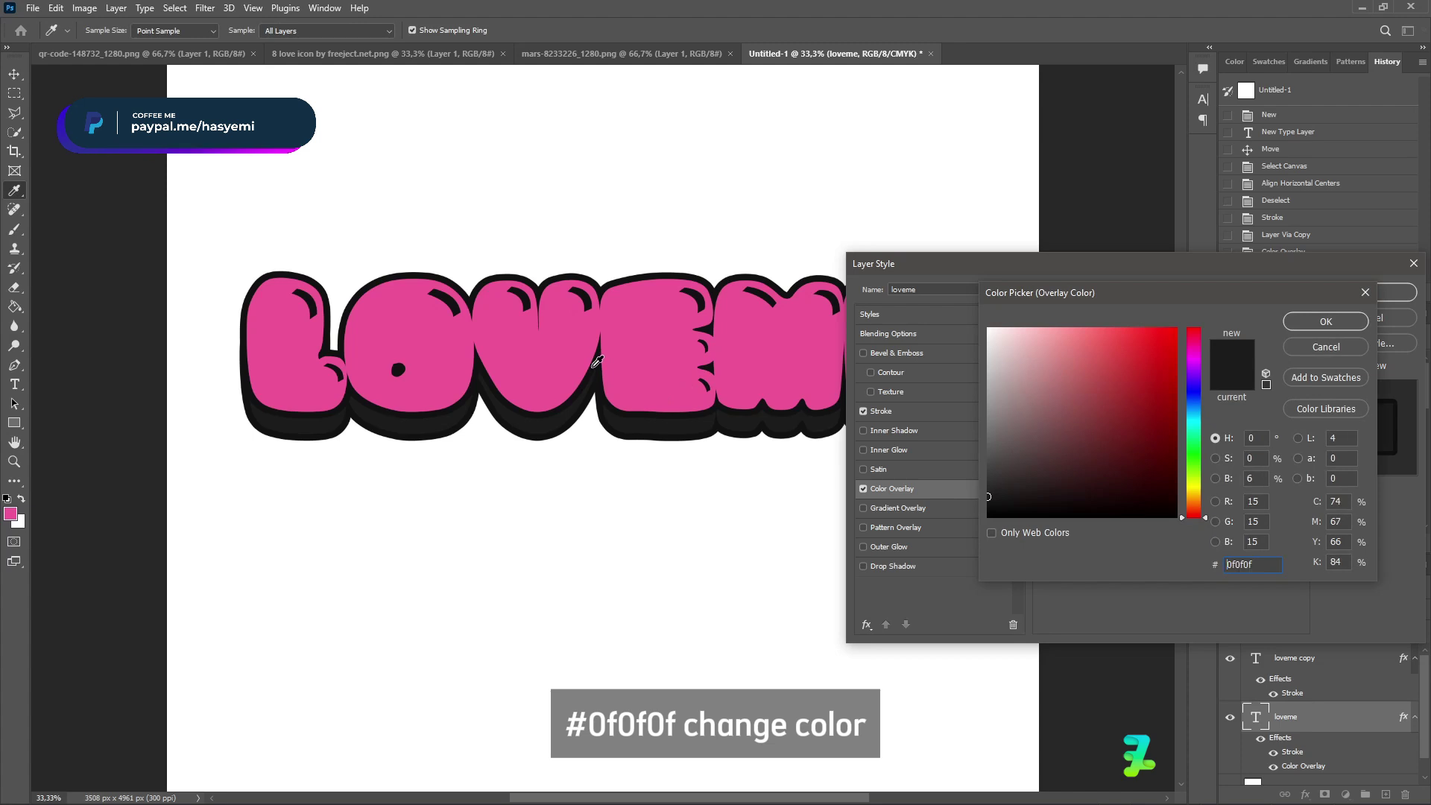
left_click(1305, 325)
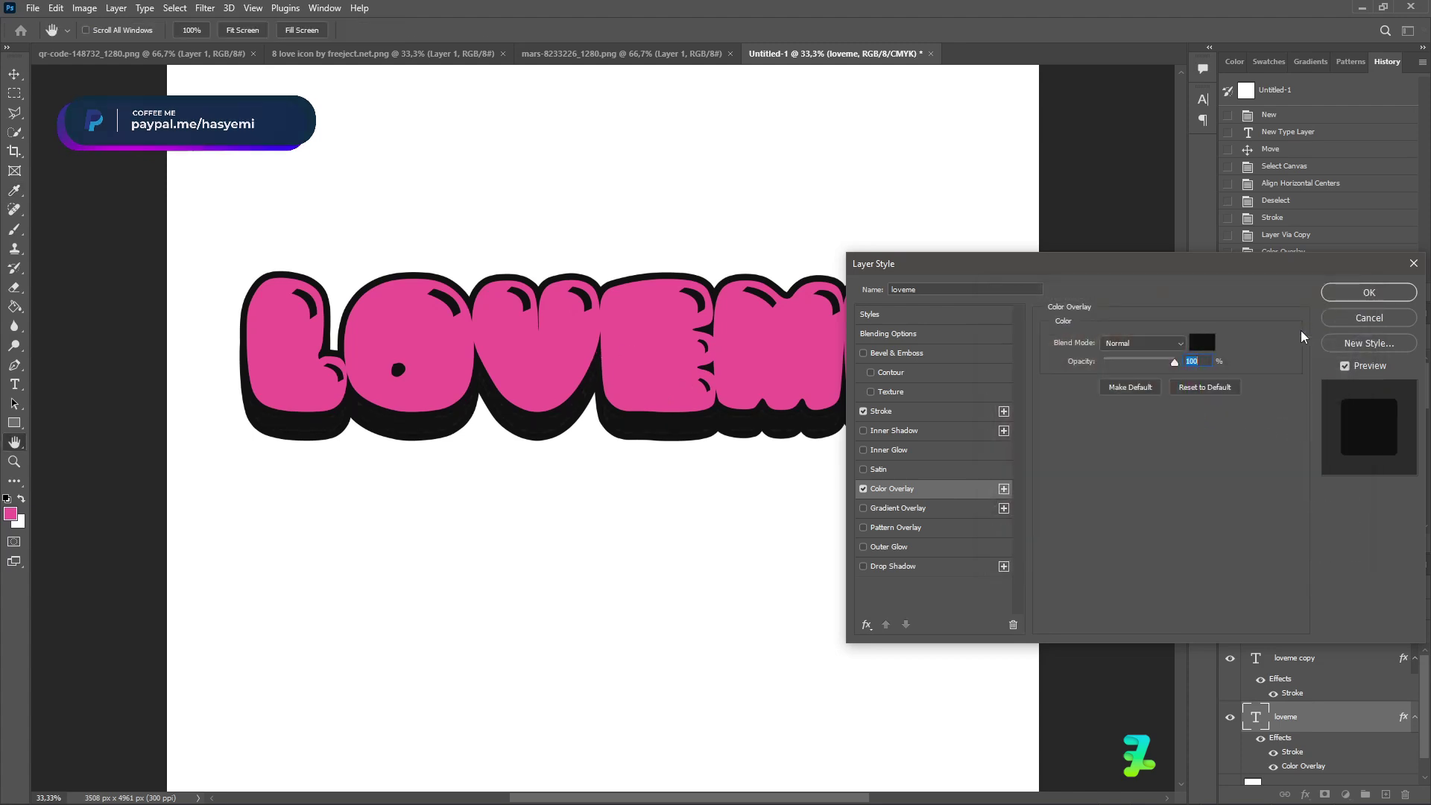
left_click(1346, 295)
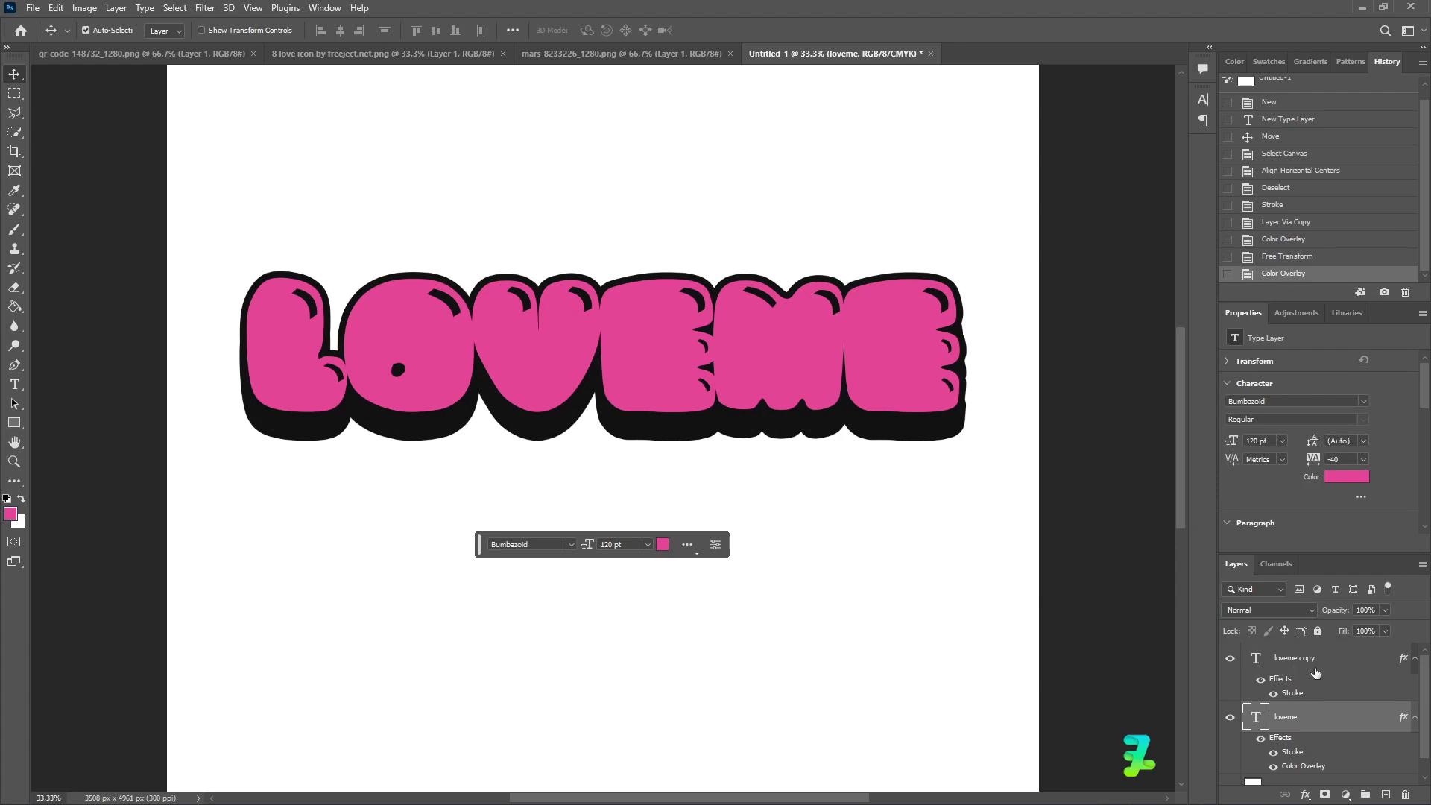
Group the loveme copy and loveme layers together.
left_click(1315, 670)
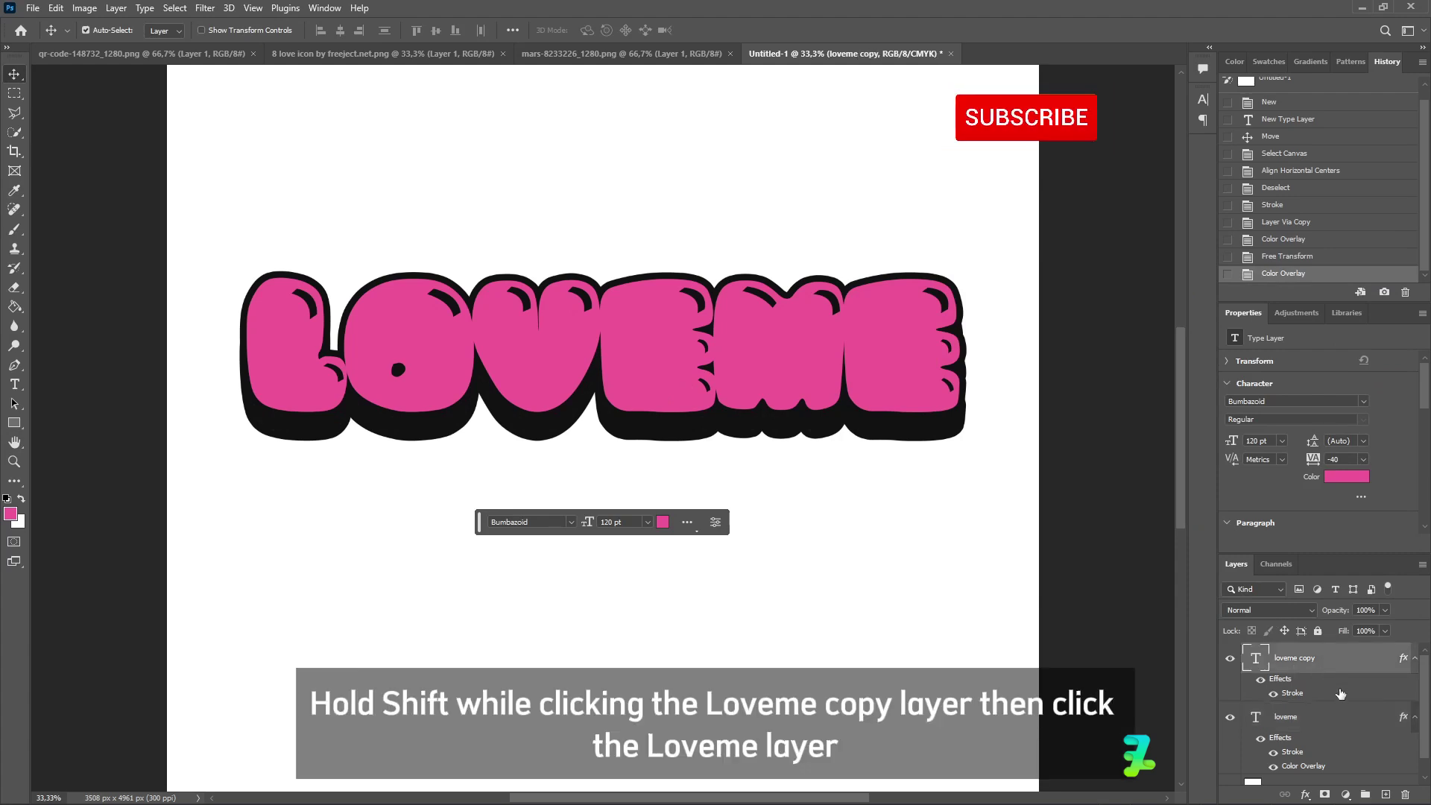
left_click(1312, 716, "shift")
key("ctrl+g")
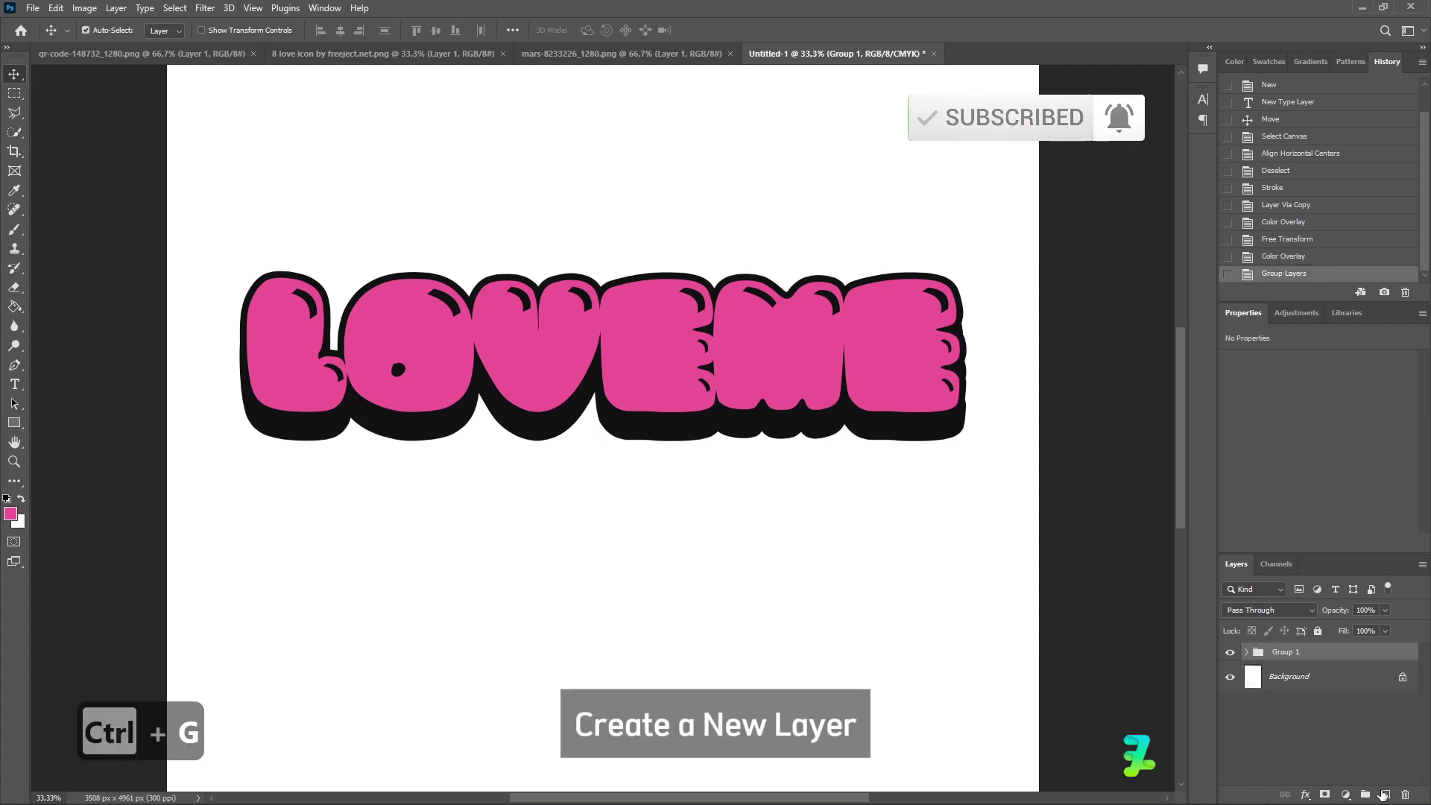
On a new layer above the group, paint over the black shine marks on the letters L, O and V with the pink brush.
left_click(1385, 794)
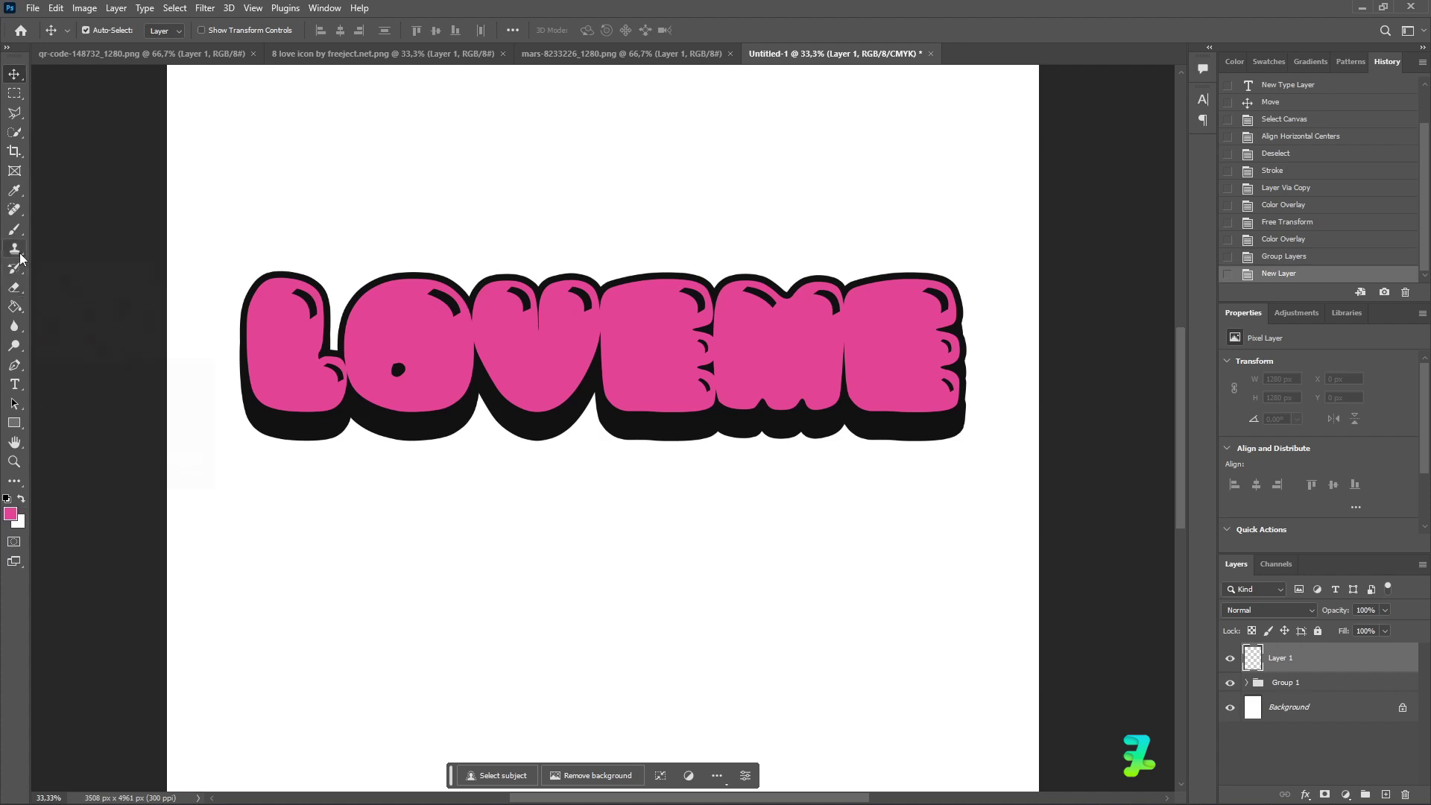
key("ctrl+equal")
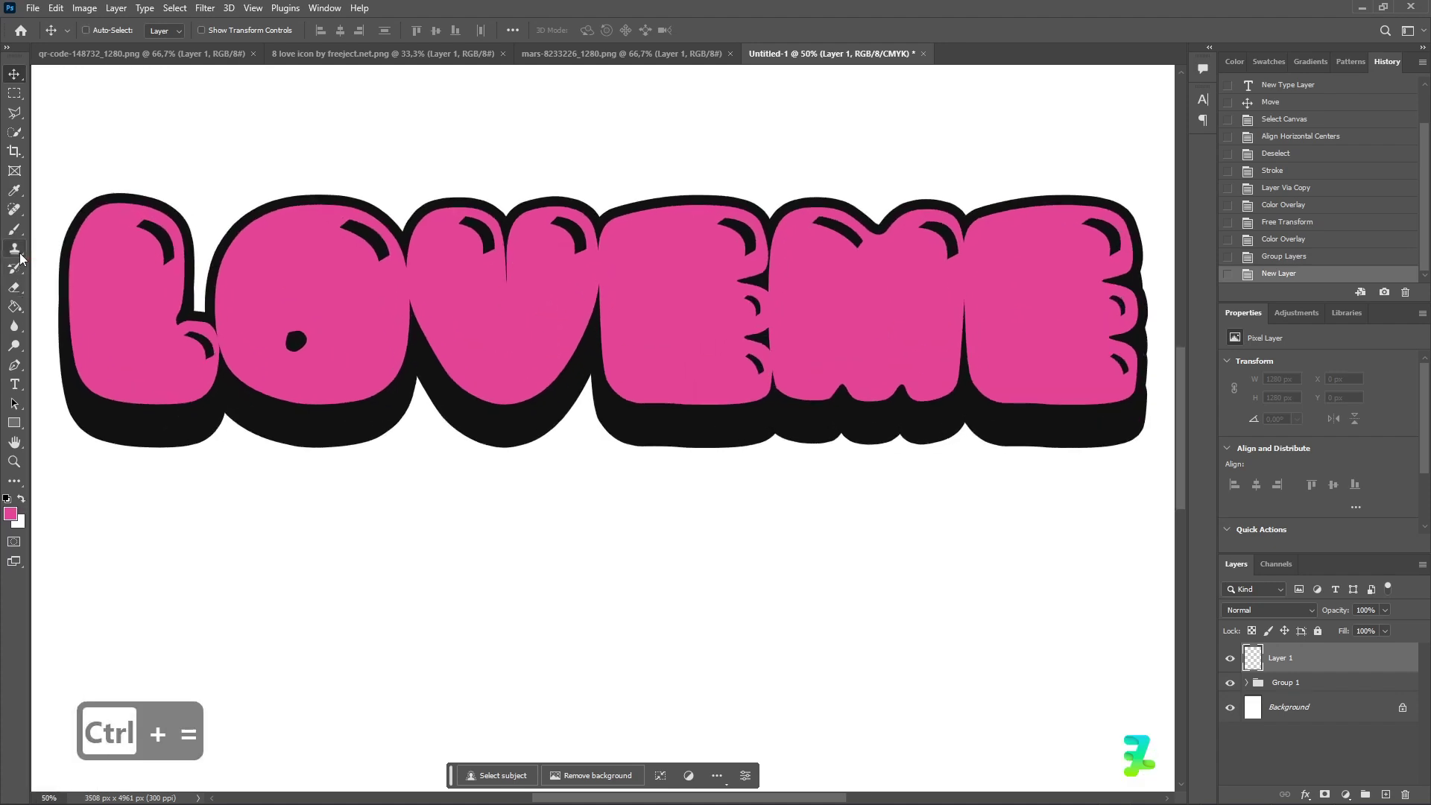
scroll(654, 632, "up", 1)
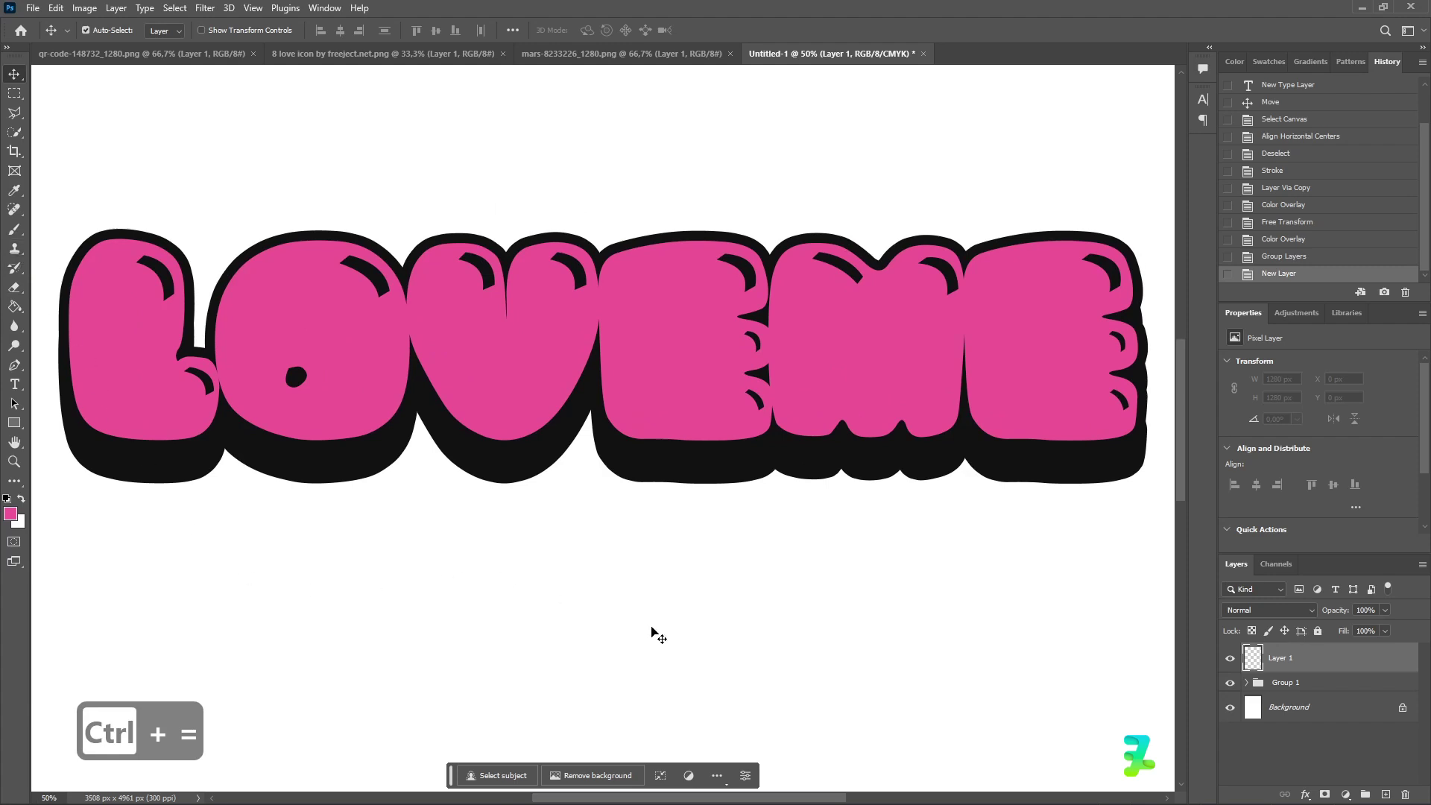
scroll(827, 708, "up", 1)
scroll(839, 795, "left", 5)
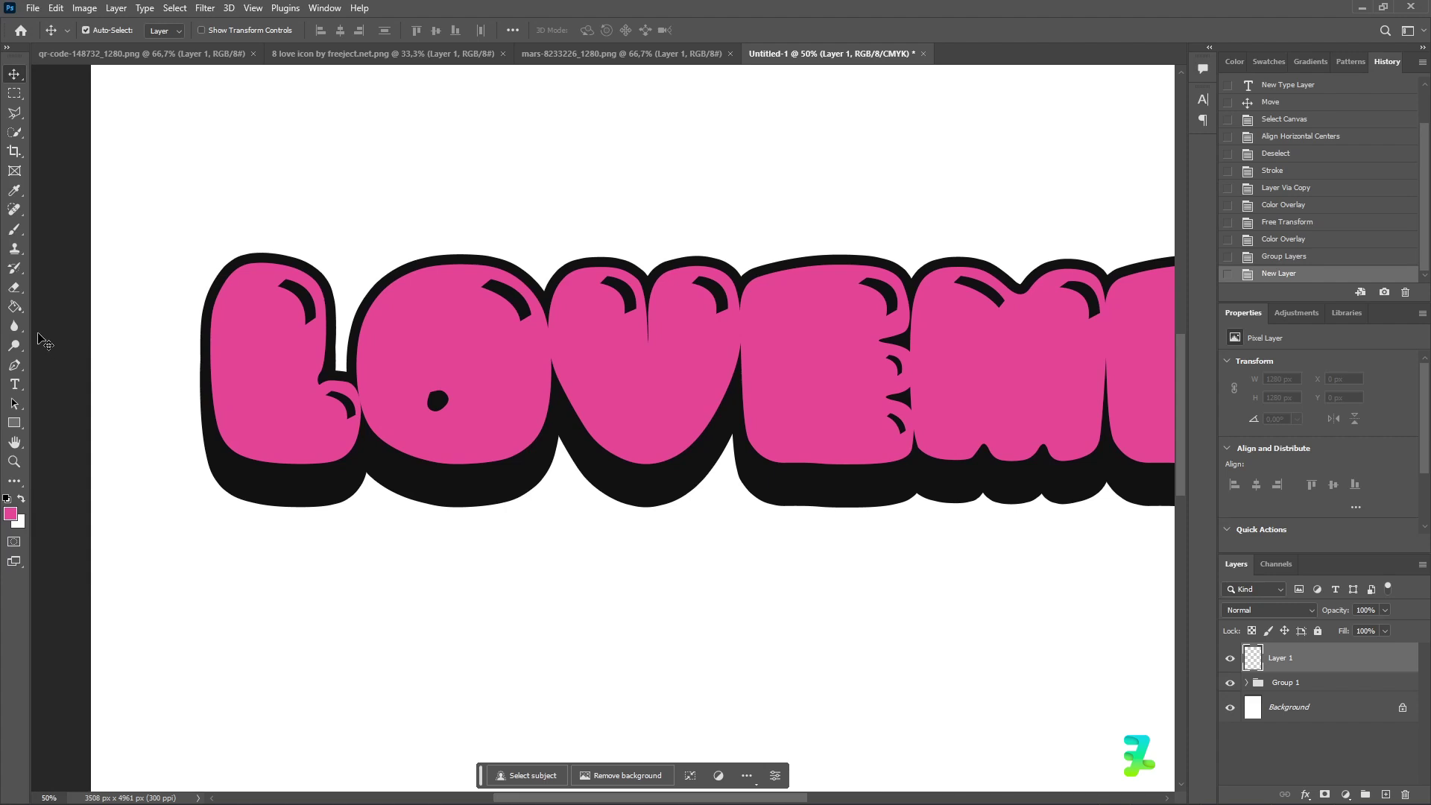
left_click(14, 229)
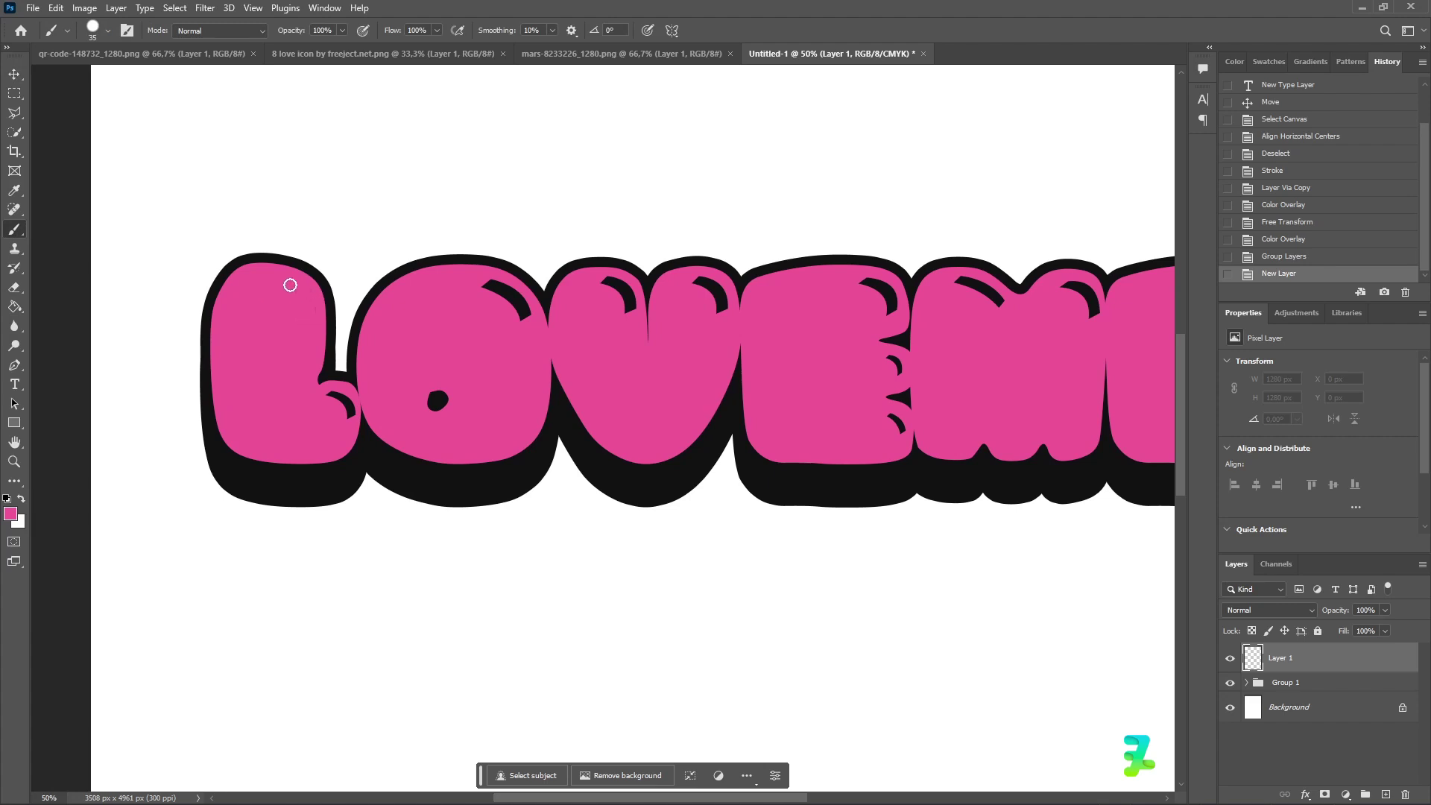
left_click_drag(328, 388, 336, 401)
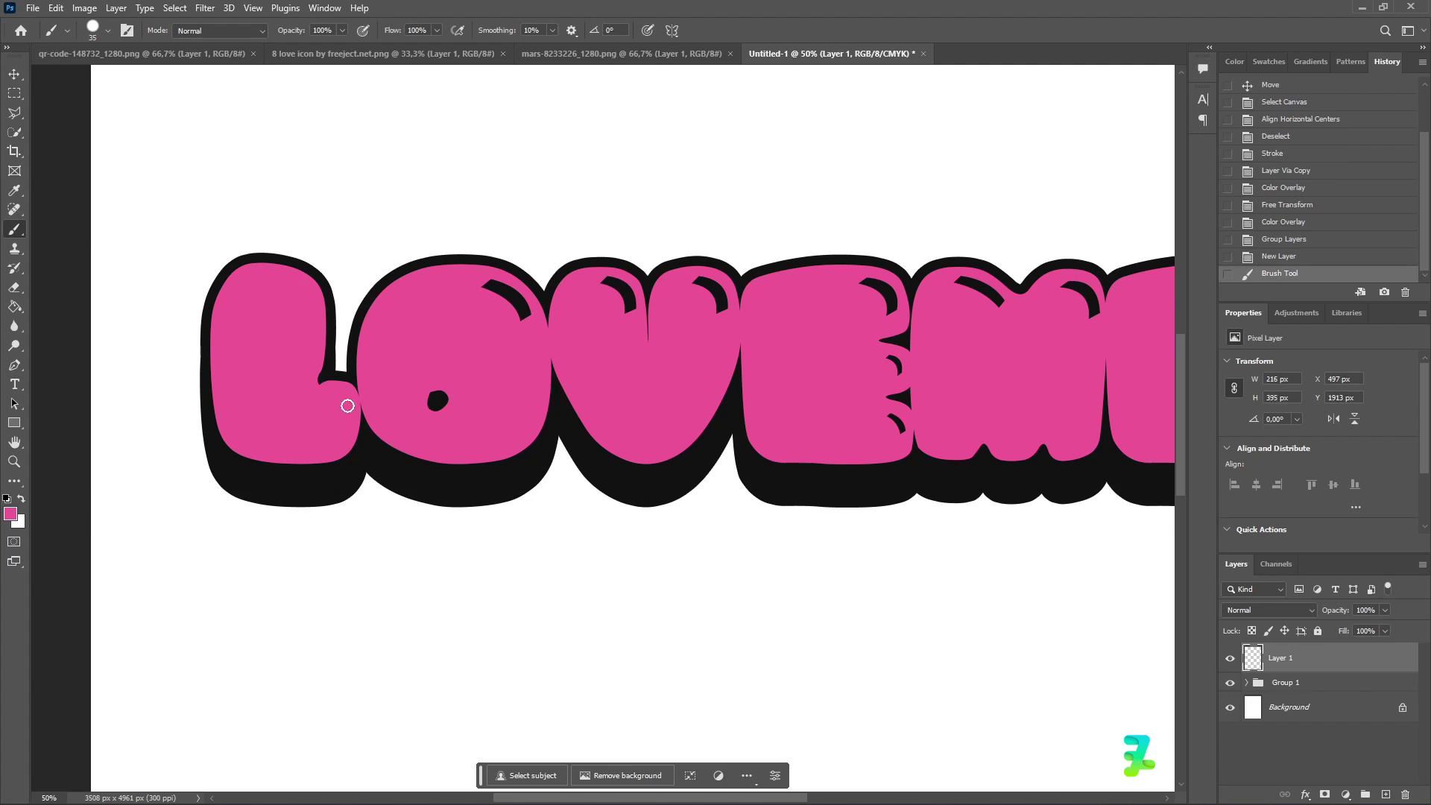
left_click_drag(347, 405, 348, 396)
left_click(349, 396)
left_click_drag(477, 289, 592, 336)
mouse_move(629, 289)
left_mouse_down()
mouse_move(637, 315)
mouse_move(721, 309)
mouse_move(712, 293)
left_mouse_up()
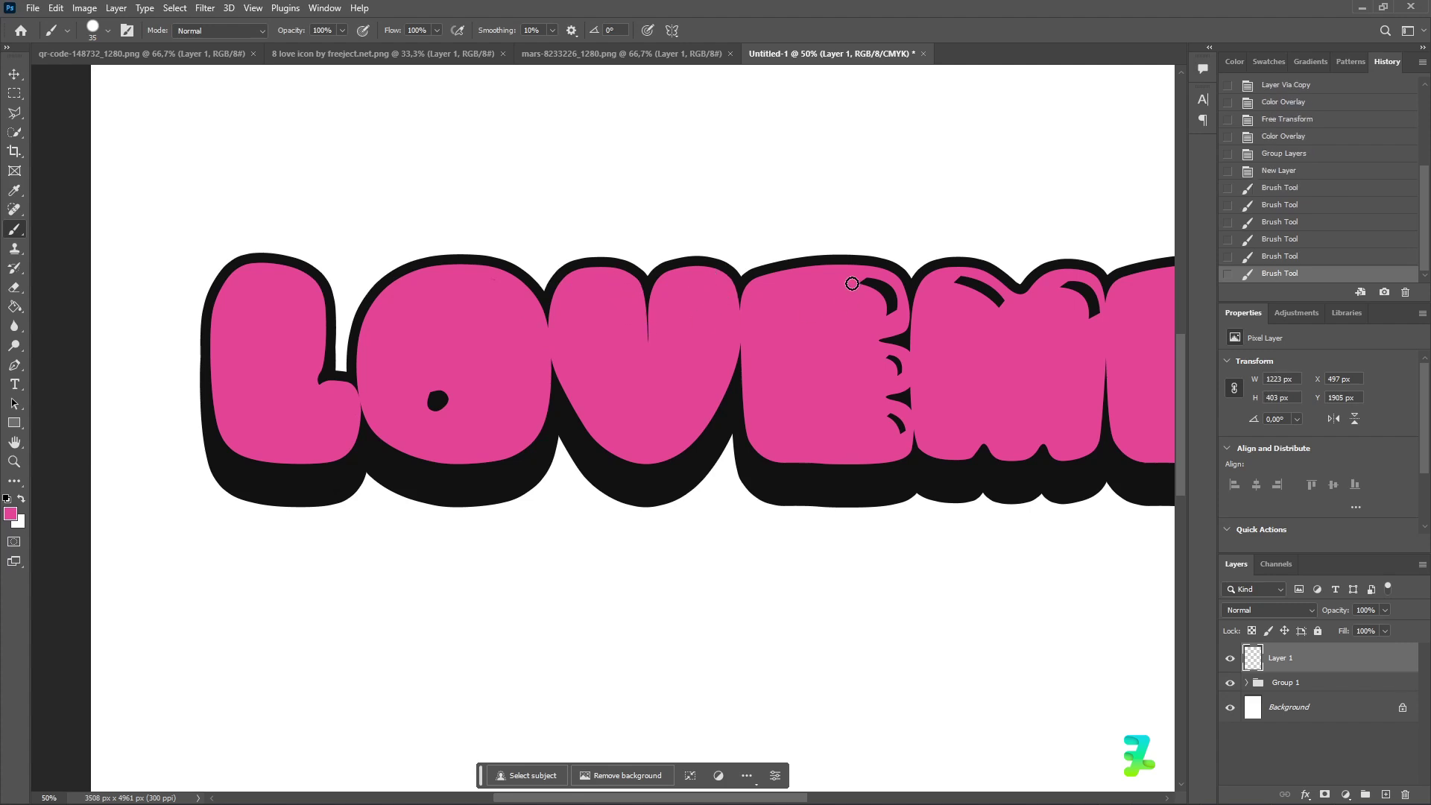
Paint over the remaining black shine marks on both E letters and the M with the same pink brush.
mouse_move(855, 281)
left_mouse_down()
mouse_move(883, 309)
mouse_move(888, 295)
mouse_move(865, 282)
mouse_move(899, 300)
mouse_move(898, 436)
left_mouse_up()
mouse_move(1006, 306)
left_mouse_down()
mouse_move(950, 279)
mouse_move(980, 299)
left_mouse_up()
left_click_drag(1076, 310, 1080, 287)
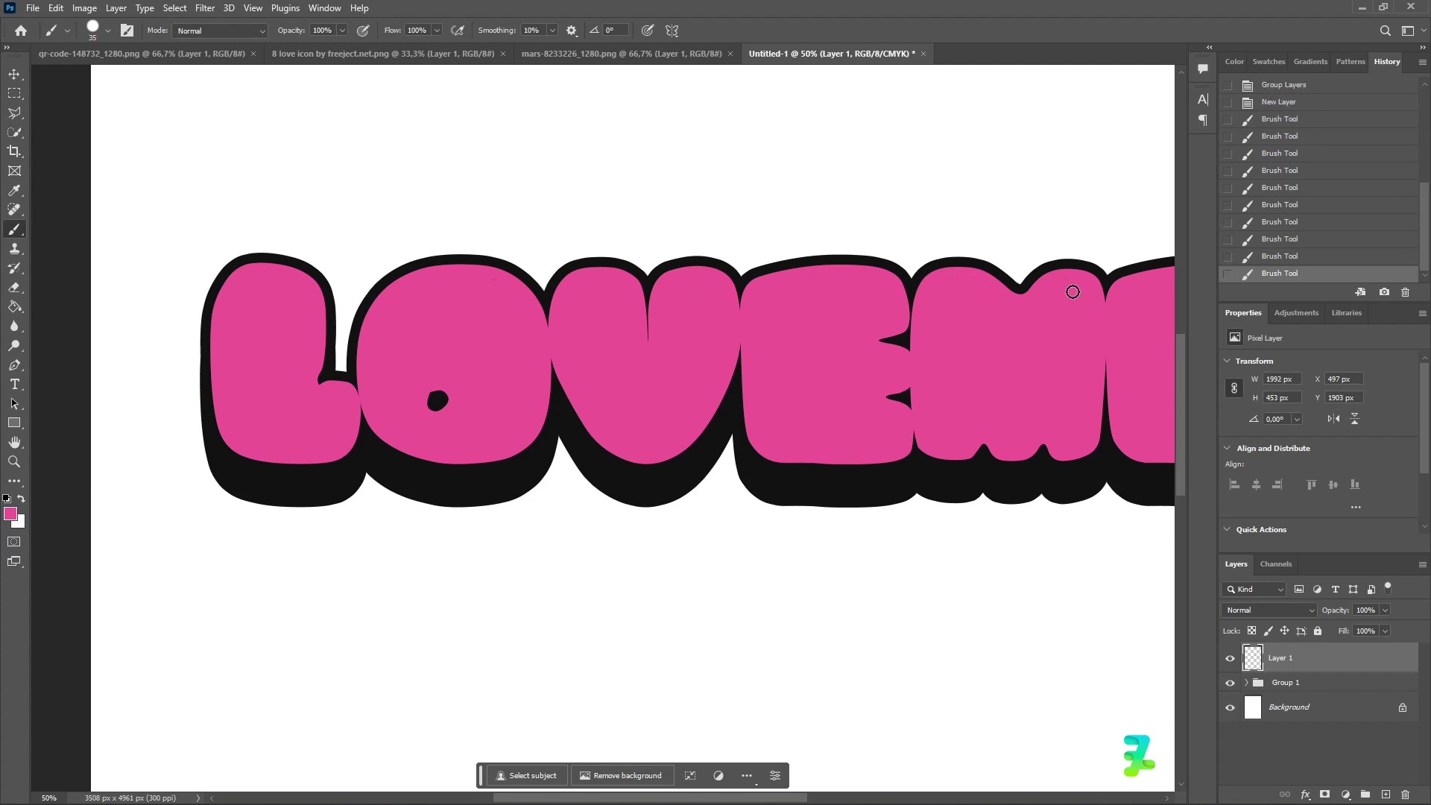
scroll(1073, 291, "right", 5)
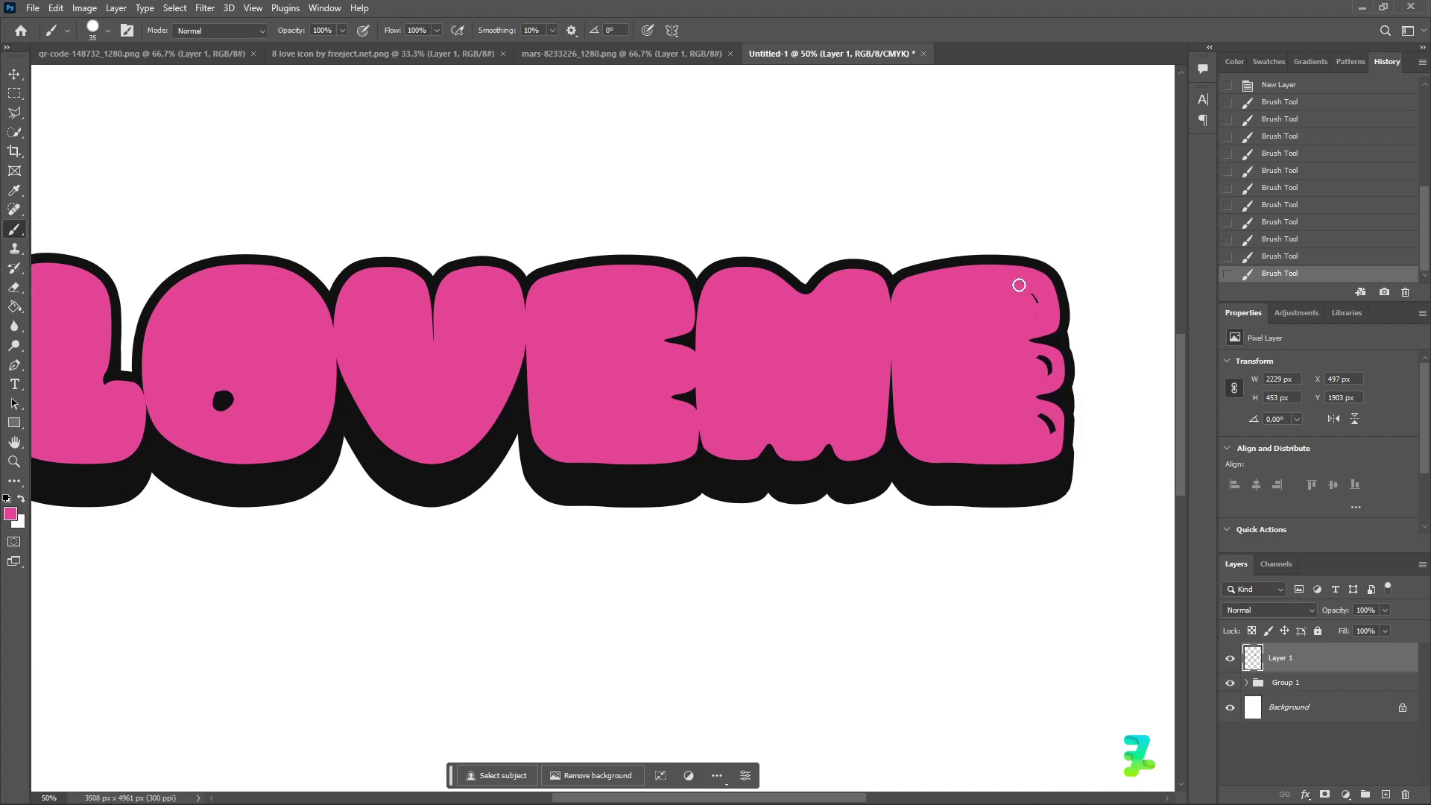
left_click_drag(1044, 358, 1038, 361)
Move the painted layer into Group 1 above the loveme copy layer and collapse the group.
left_click(1246, 682)
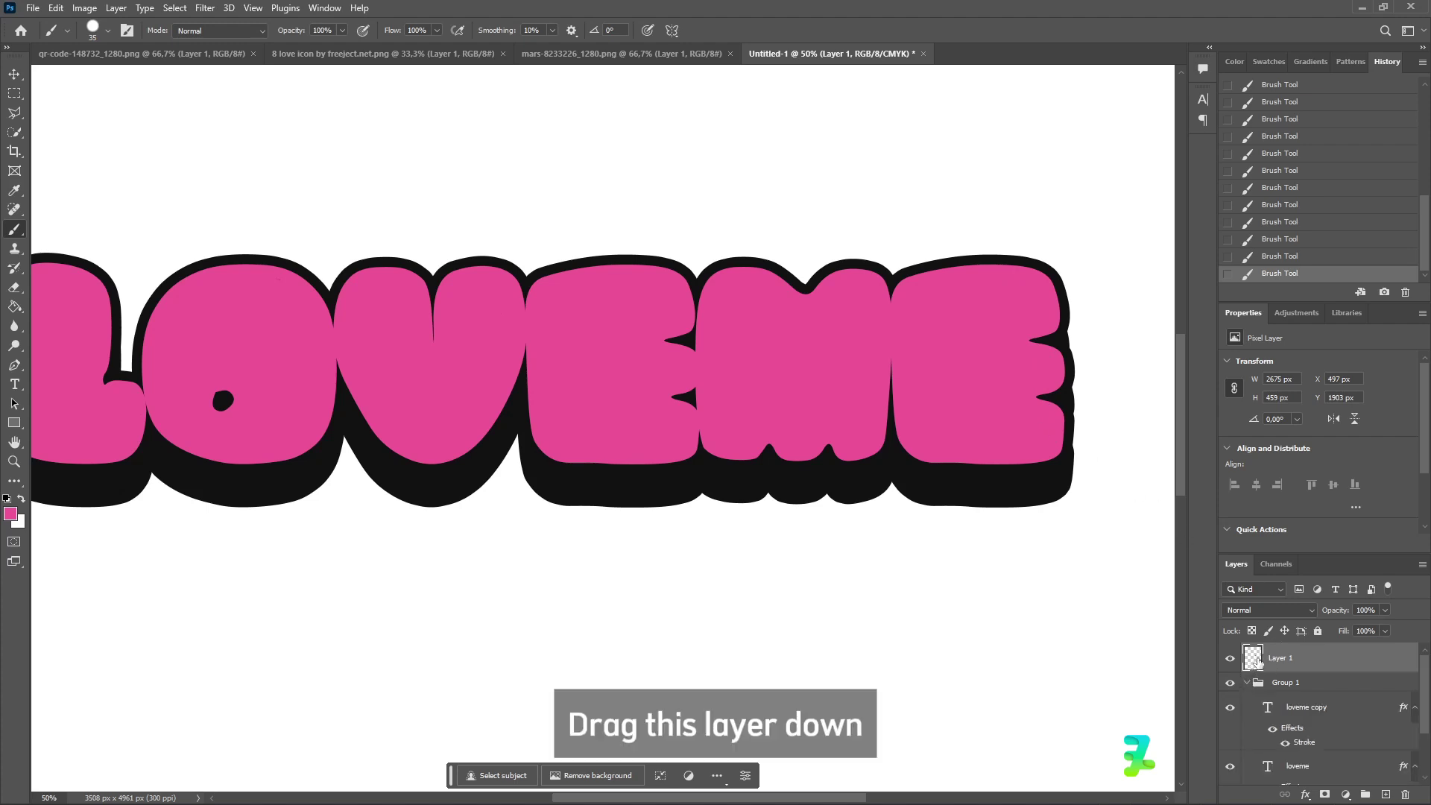
left_click_drag(1308, 660, 1310, 696)
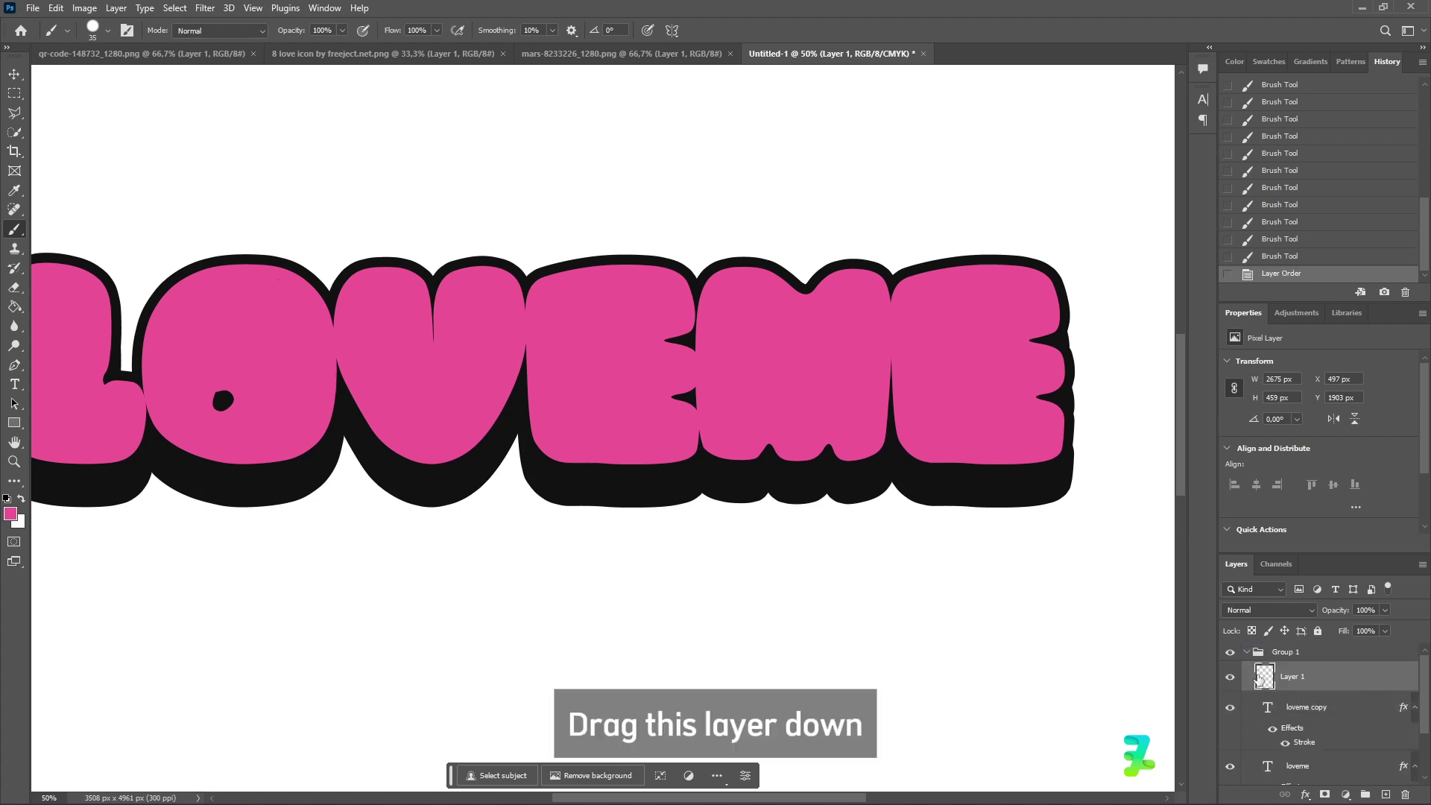
left_click(1247, 652)
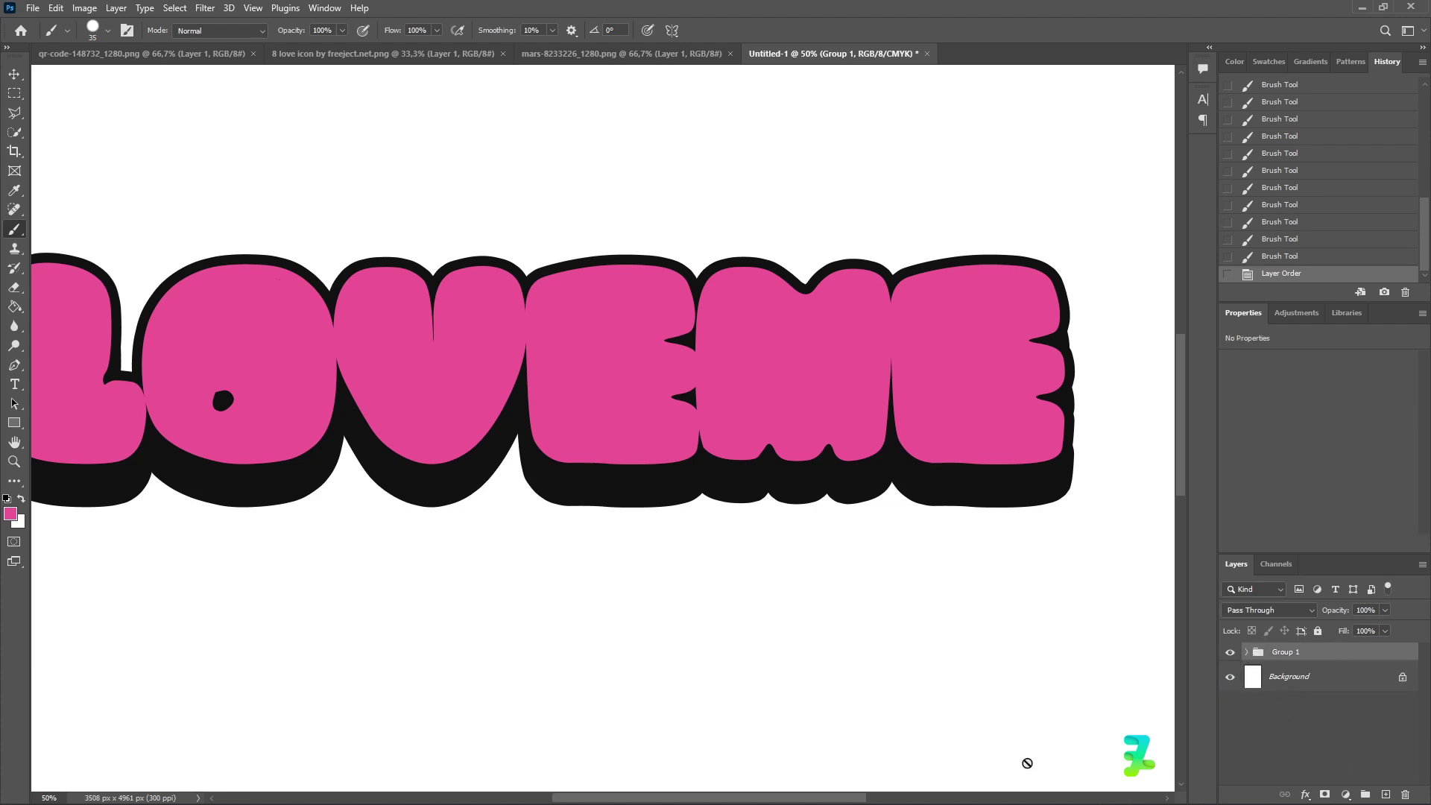
Add a new layer above Group 1 and set the foreground colour to white (#ffffff) for the brush.
left_click_drag(760, 798, 648, 775)
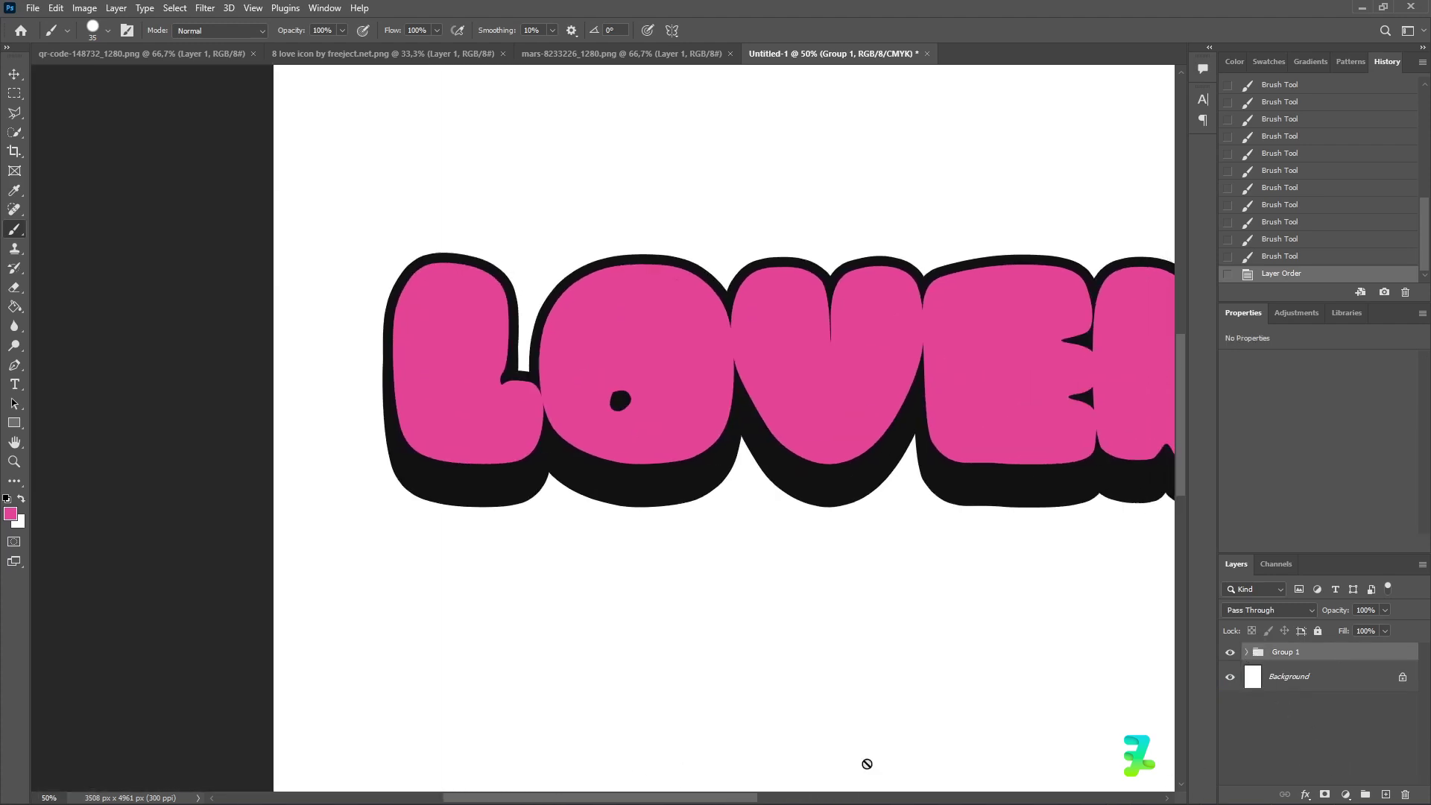
left_click(1386, 794)
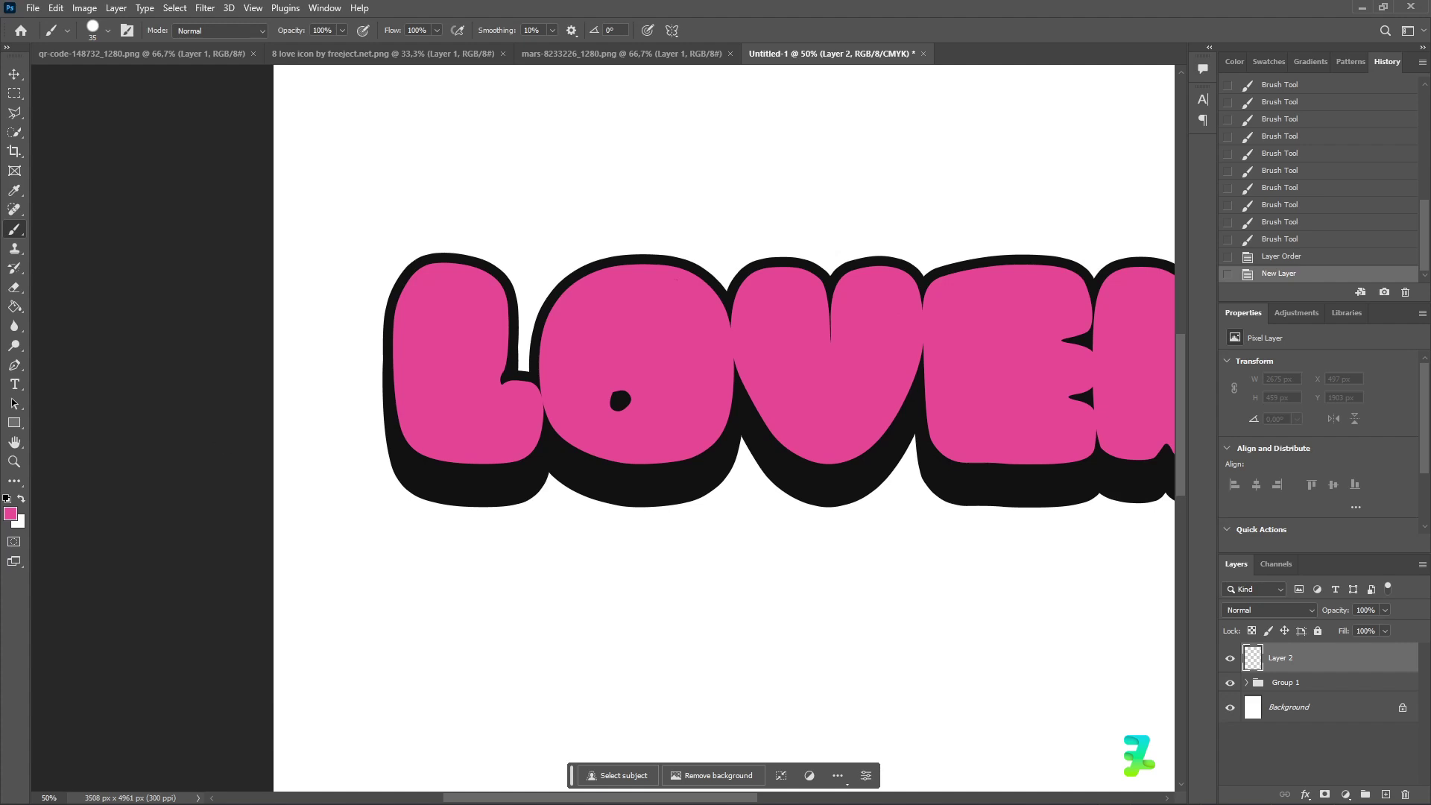
left_click(21, 499)
left_click(11, 513)
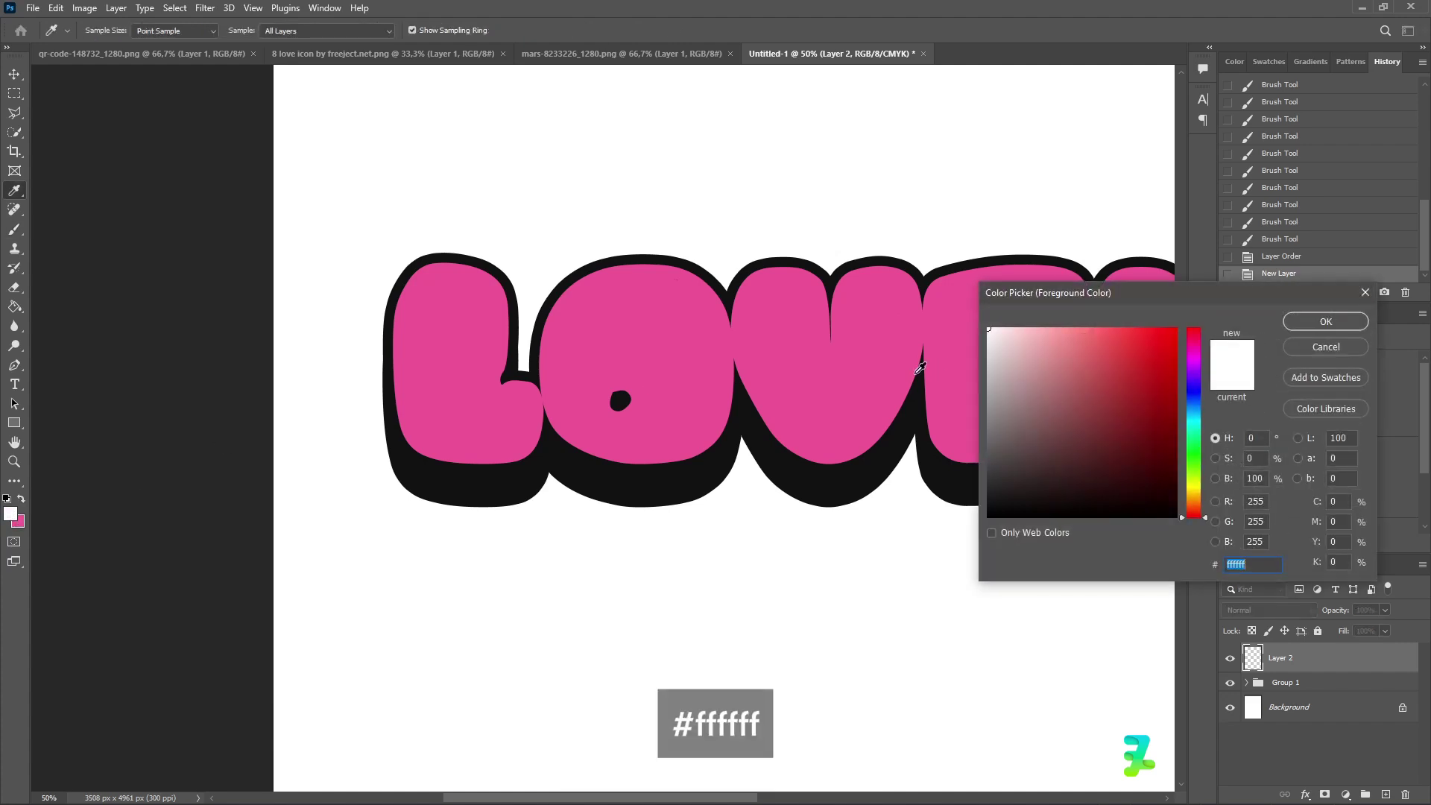
left_click(1326, 322)
key("b")
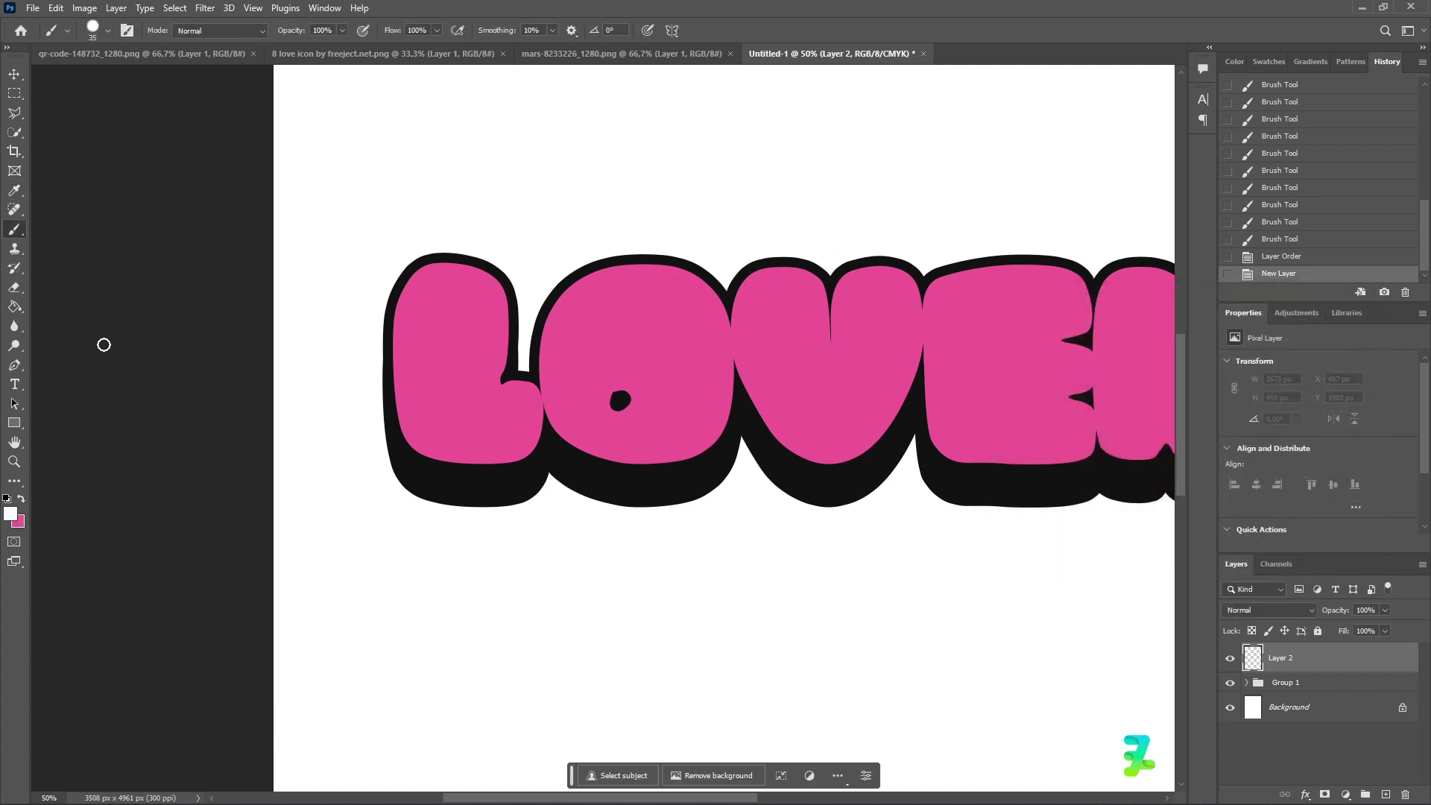
Draw a closed crescent-shaped path with the Pen tool inside the upper-right curve of the L.
left_click(16, 370)
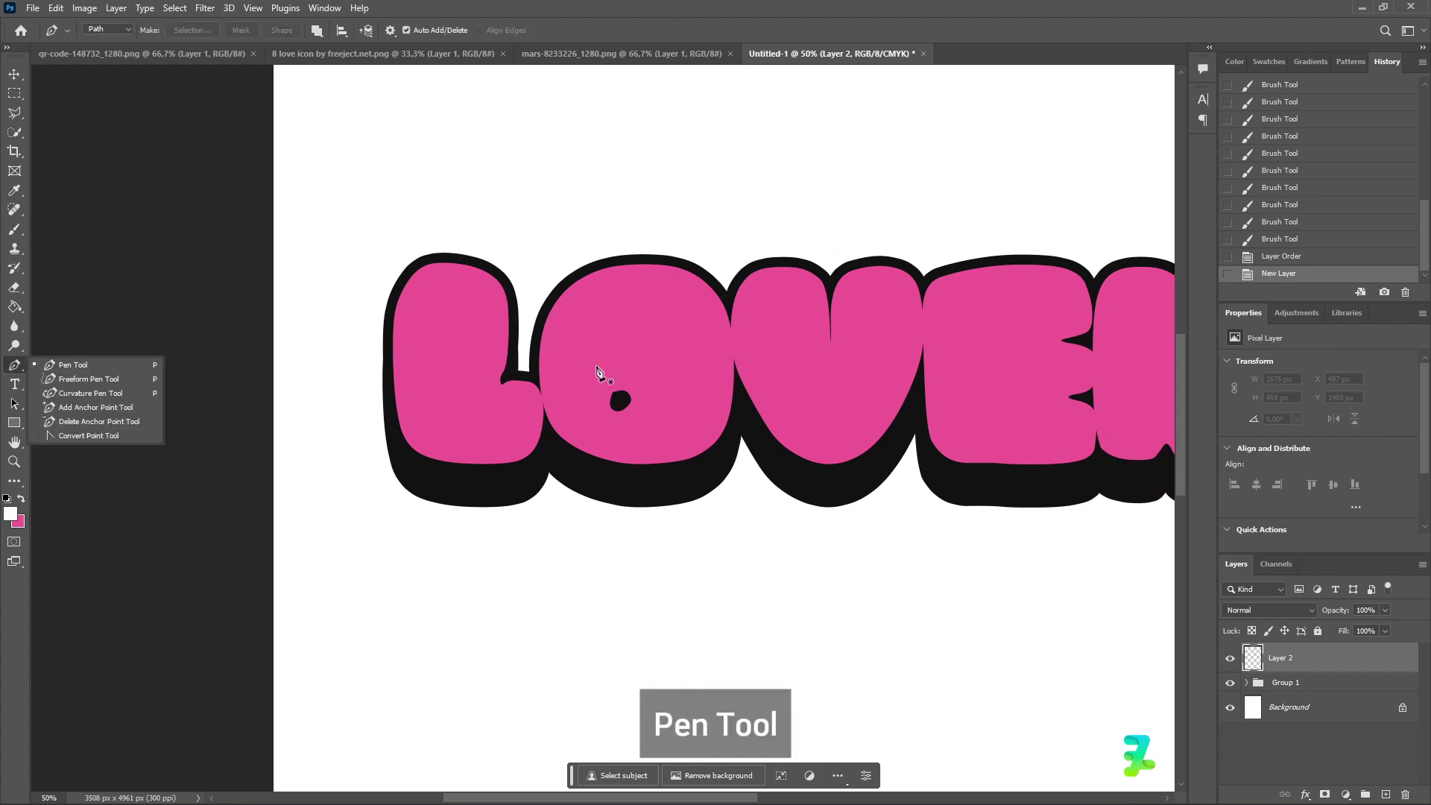
left_click(462, 277)
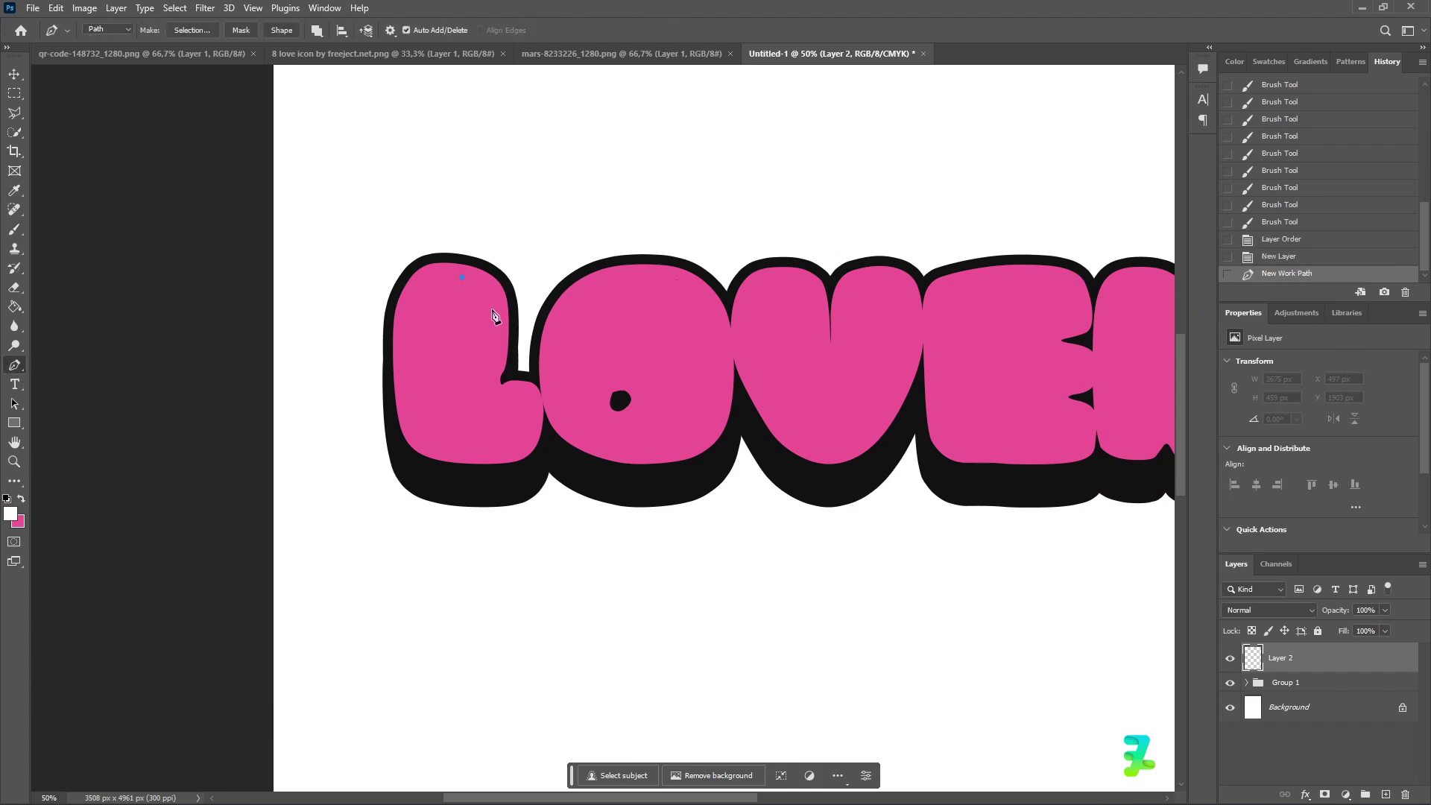
left_click(492, 336)
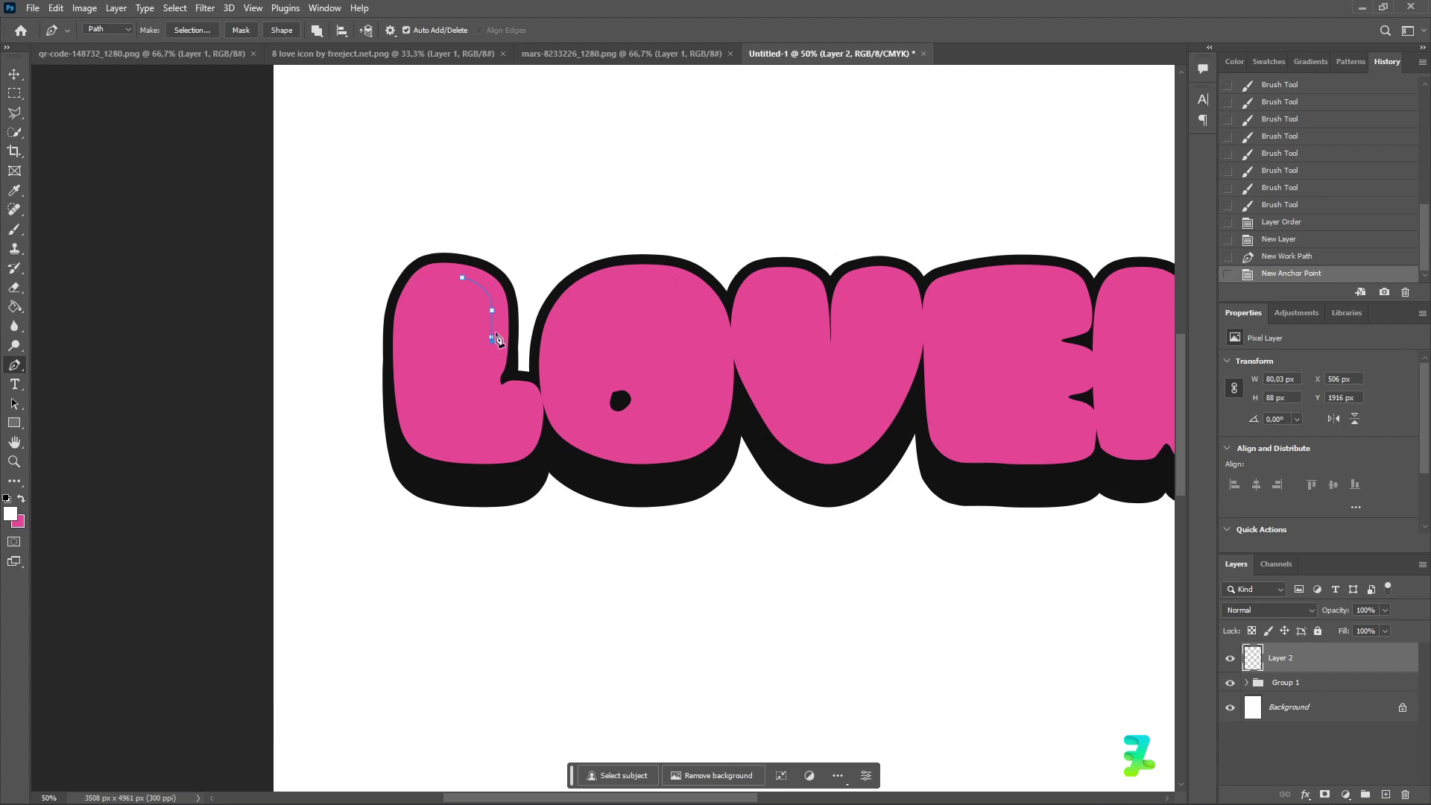
left_click(493, 338)
left_click(494, 288)
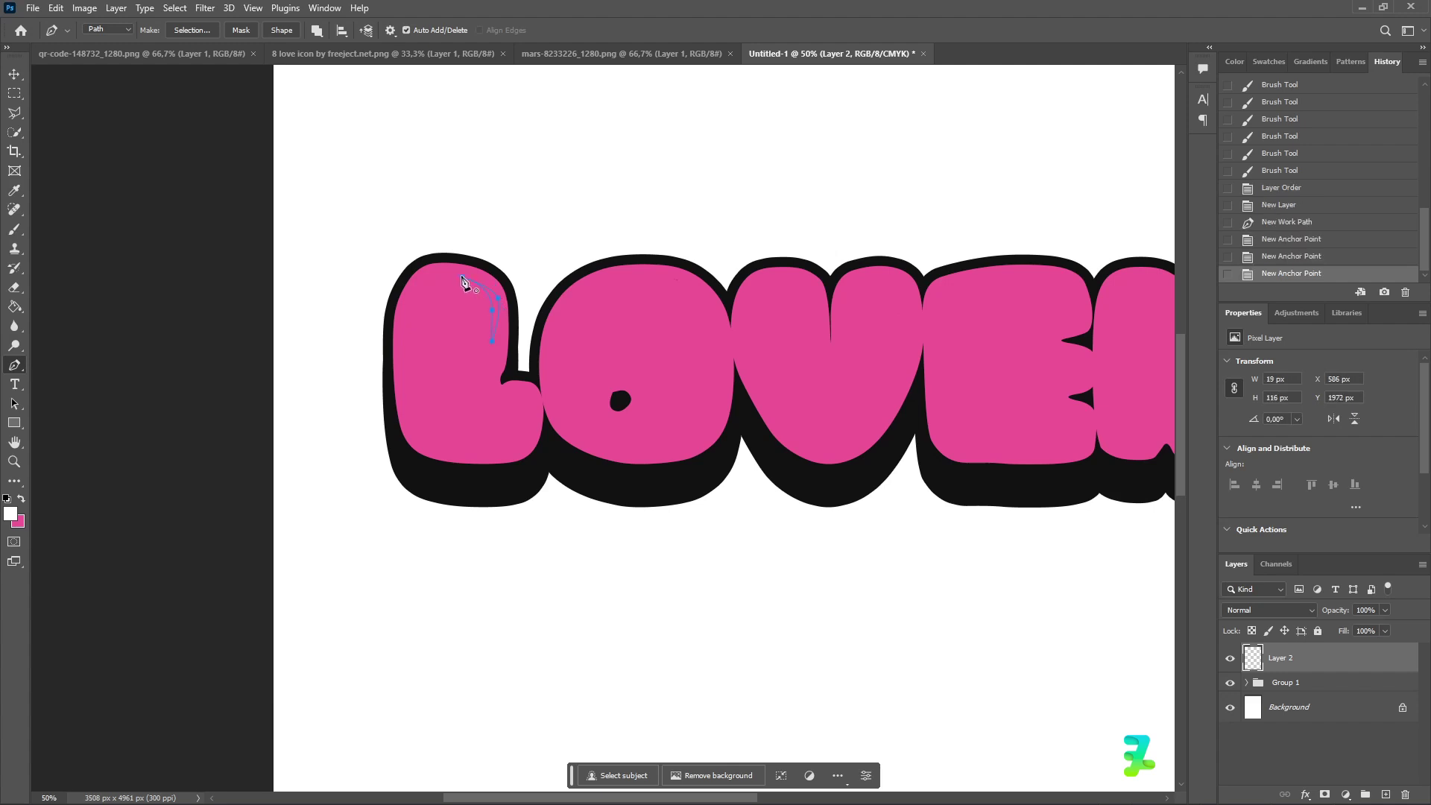
left_click(462, 279)
key("ctrl+z")
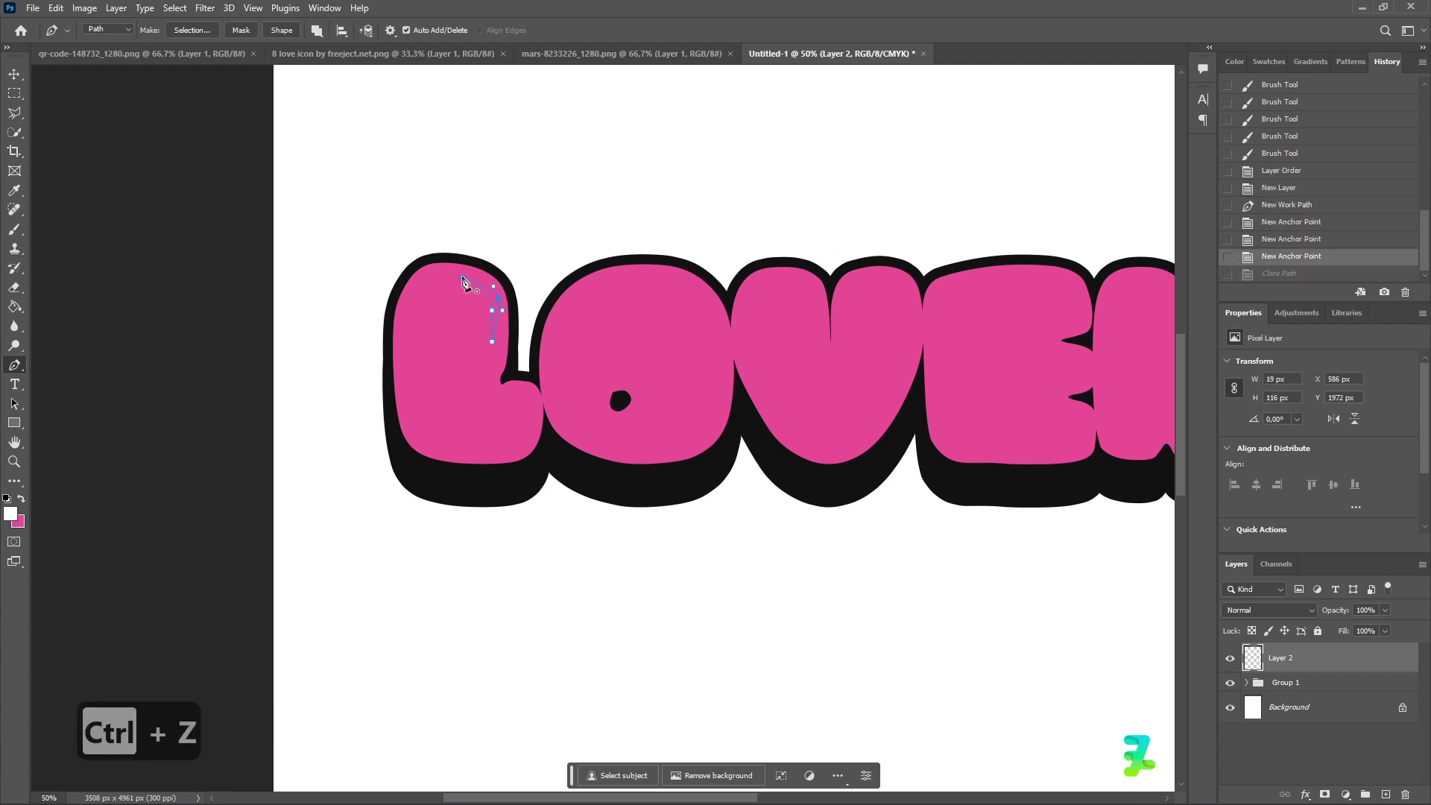
key("ctrl+z")
Convert the crescent path on the L to a selection, paint it white and deselect.
right_click(460, 318)
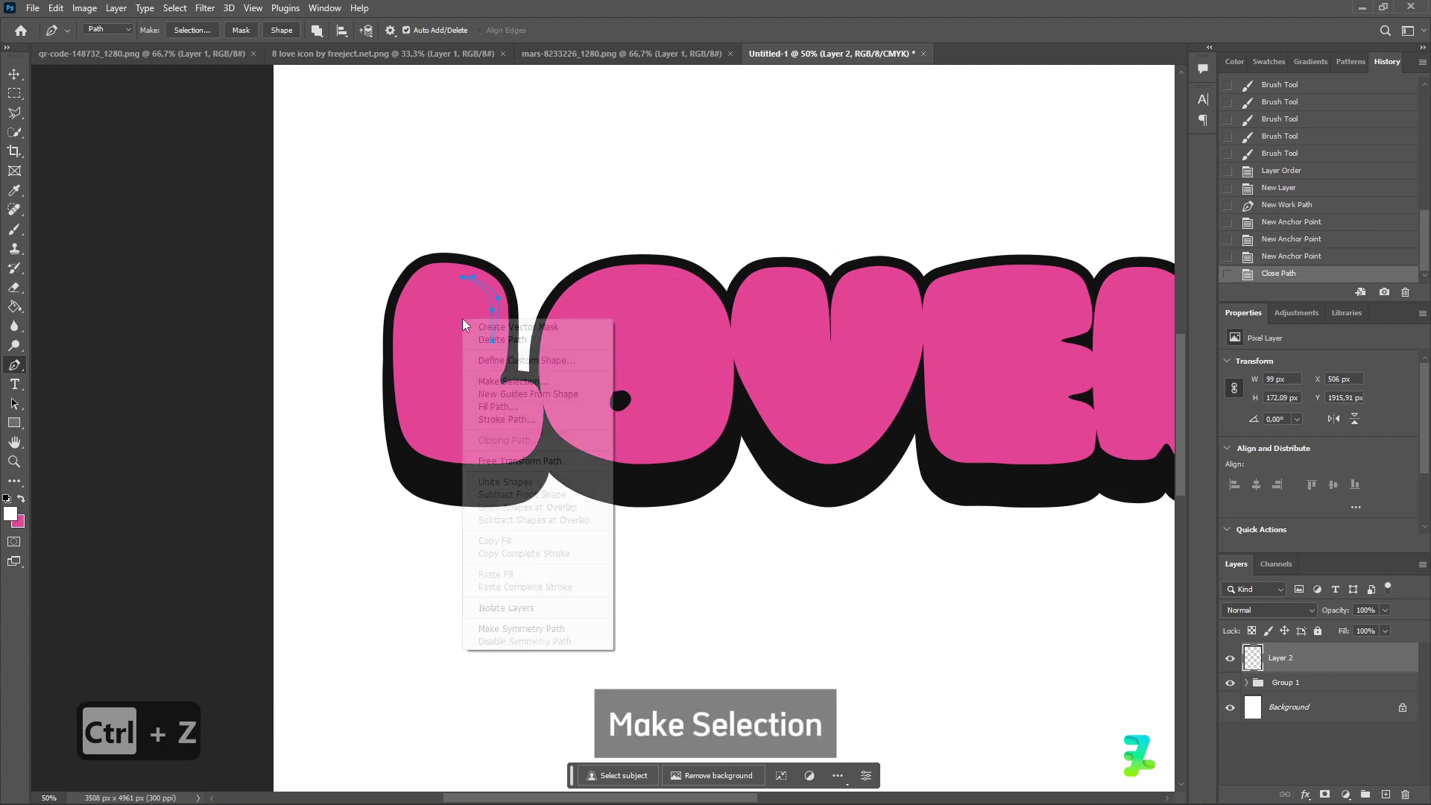
left_click(522, 380)
key("Return")
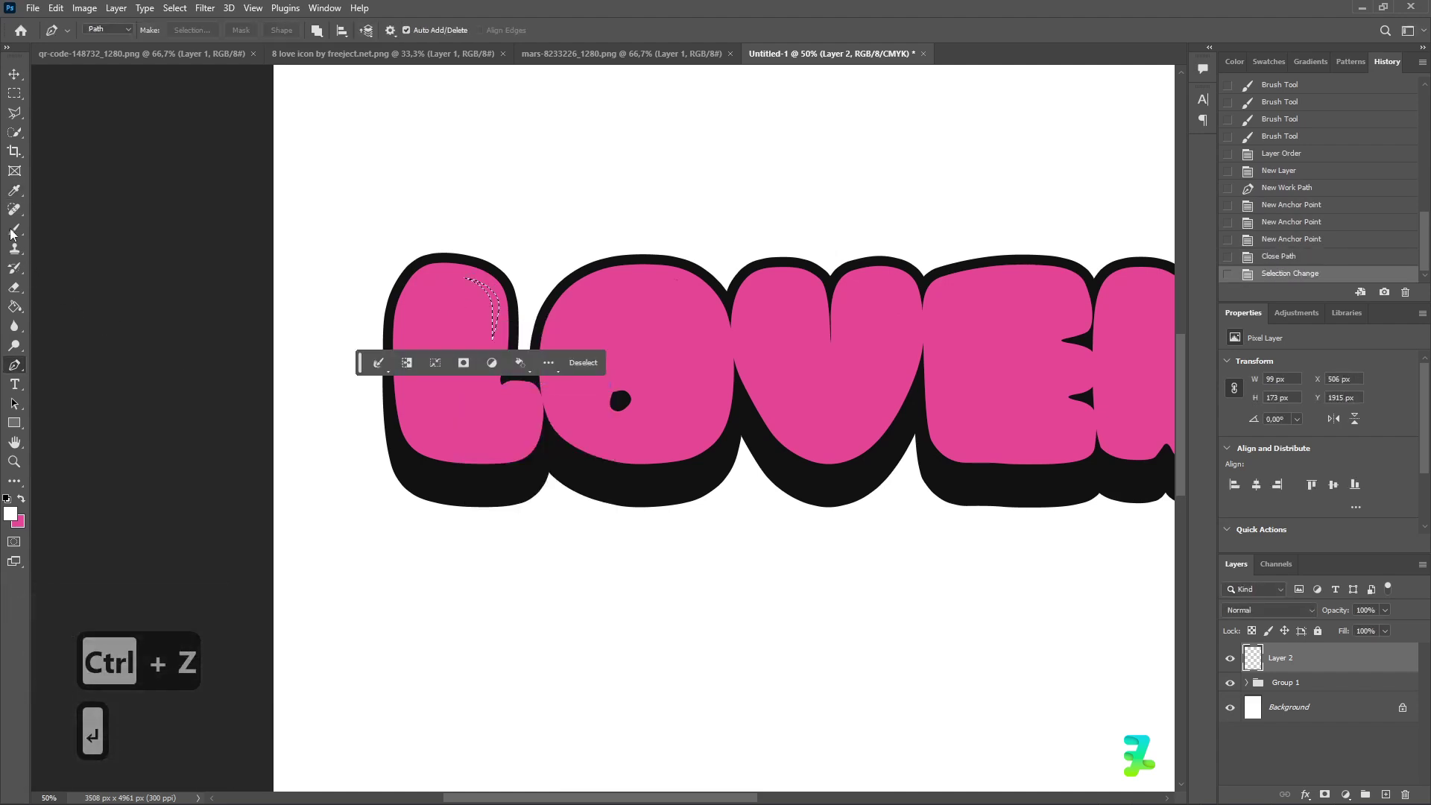
left_click(13, 231)
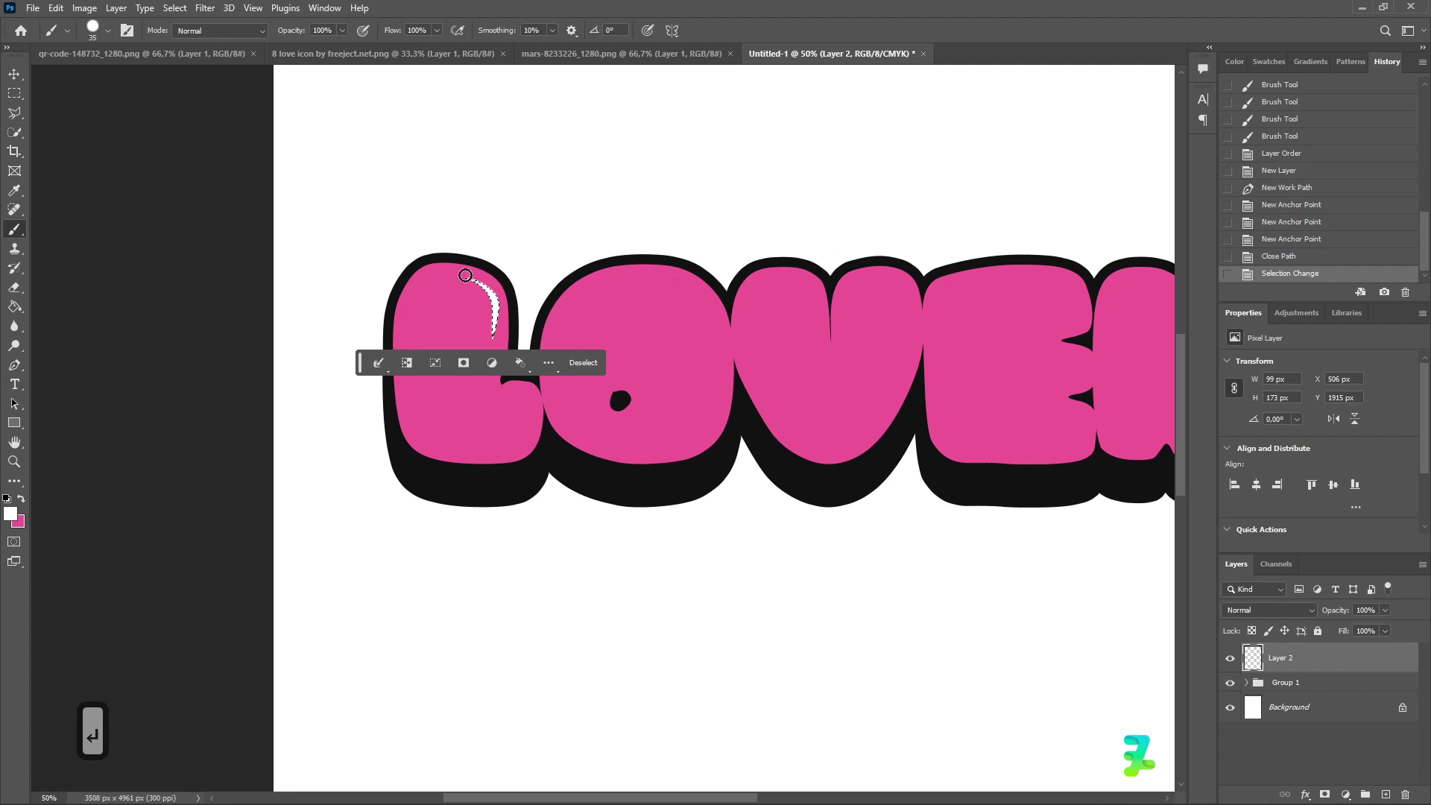
left_click_drag(505, 328, 492, 294)
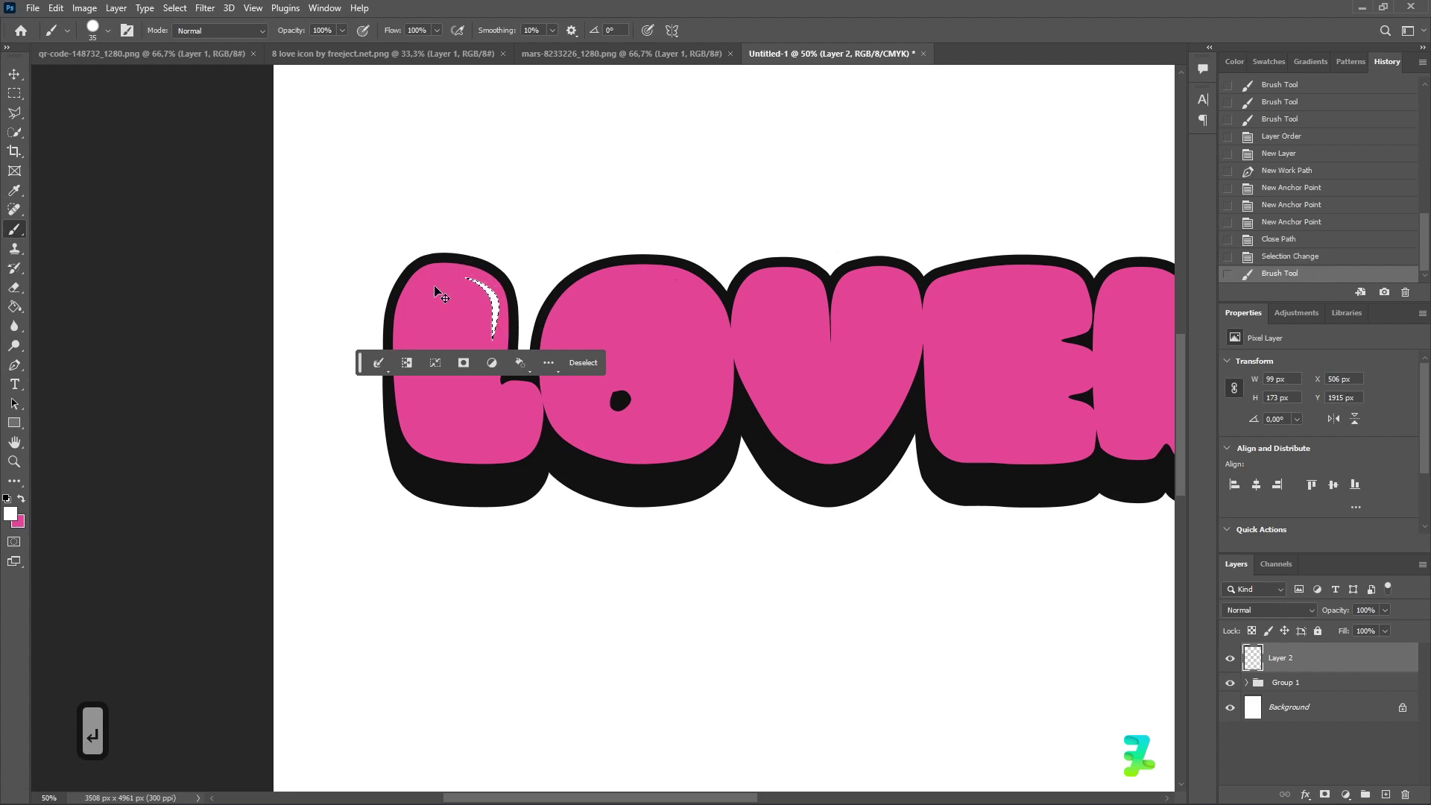
key("ctrl+d")
Draw a long, narrow closed pen path following the left edge of the L down to its lower-left curve.
left_click(14, 365)
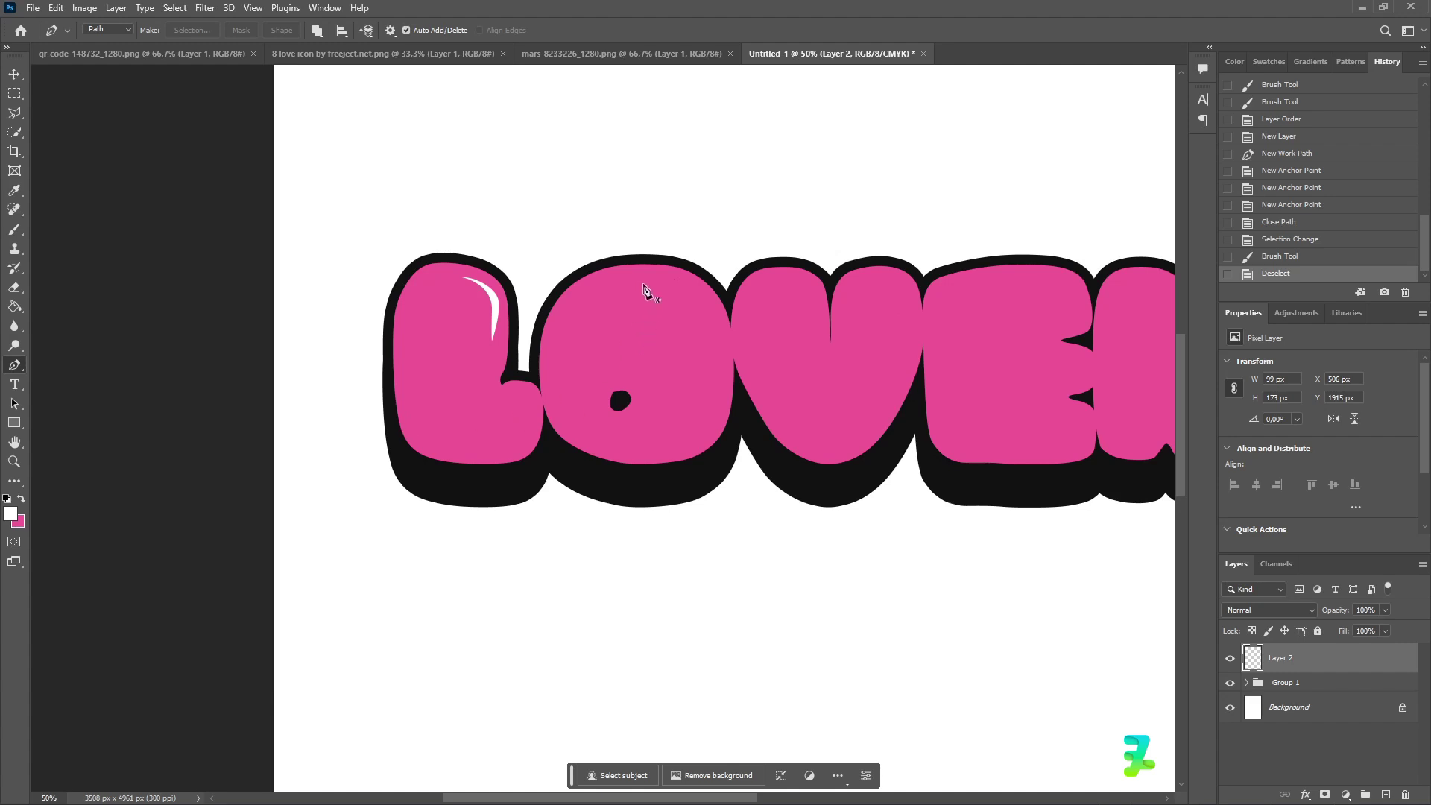
left_click(412, 308)
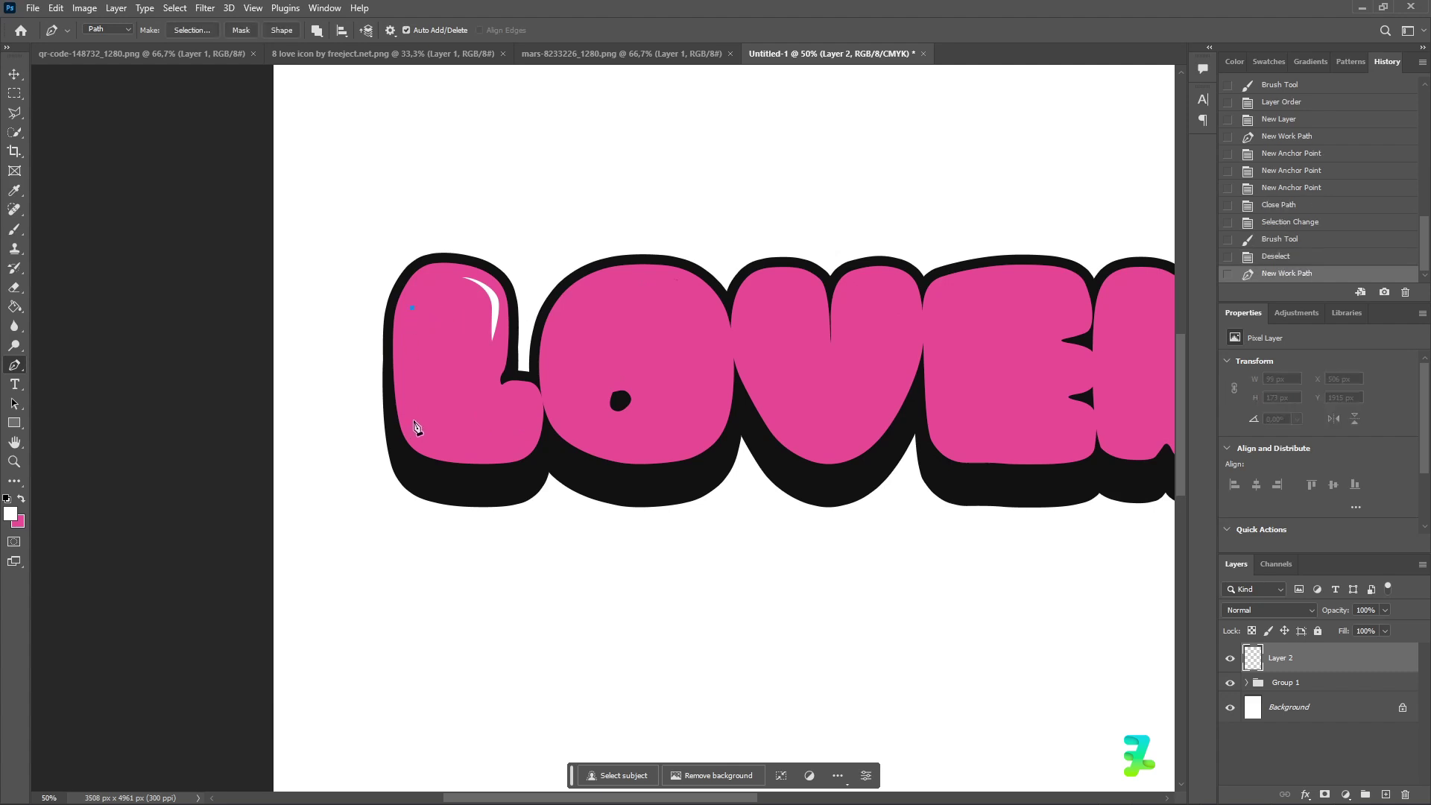
key("ctrl+z")
key("ctrl+z")
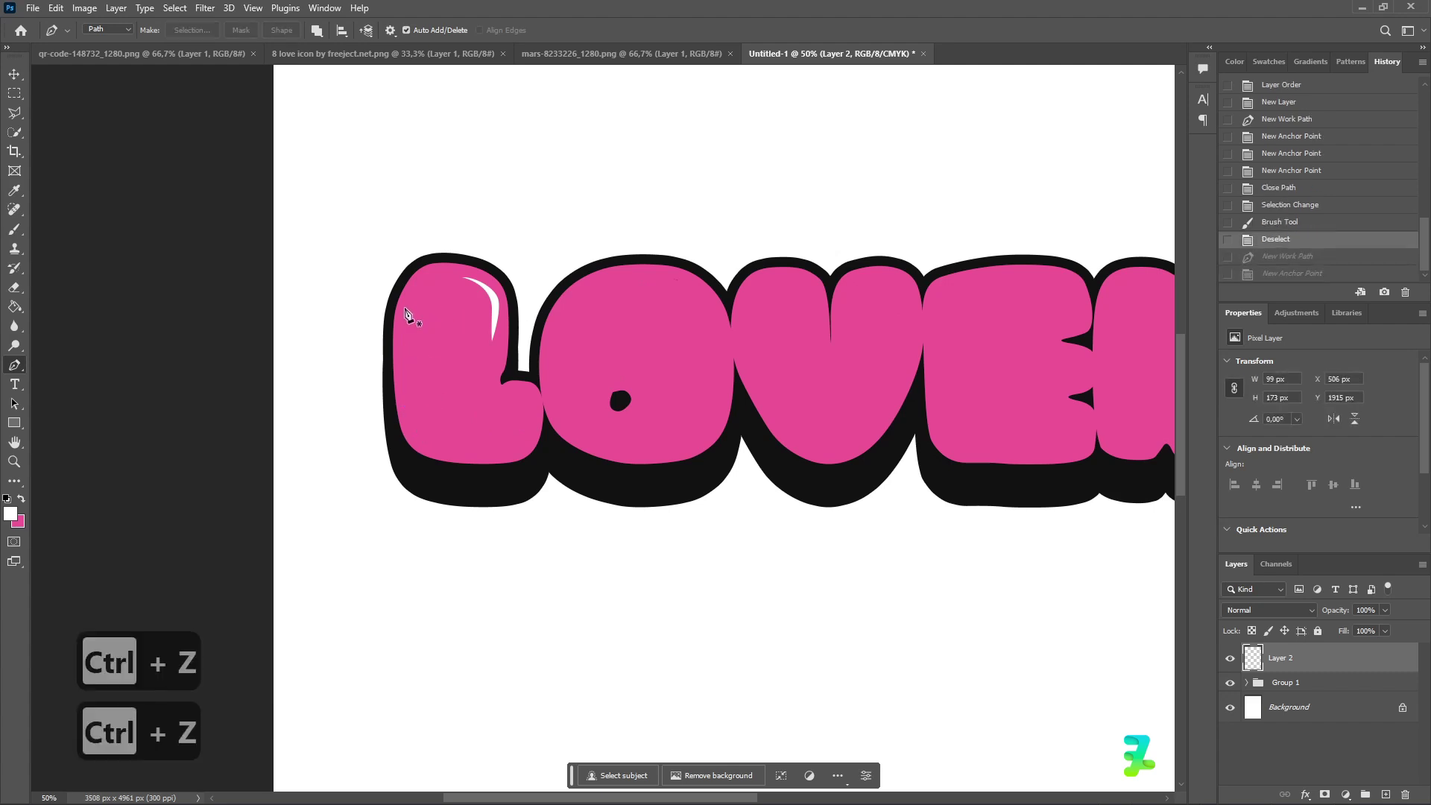
left_click(405, 394)
key("ctrl+z")
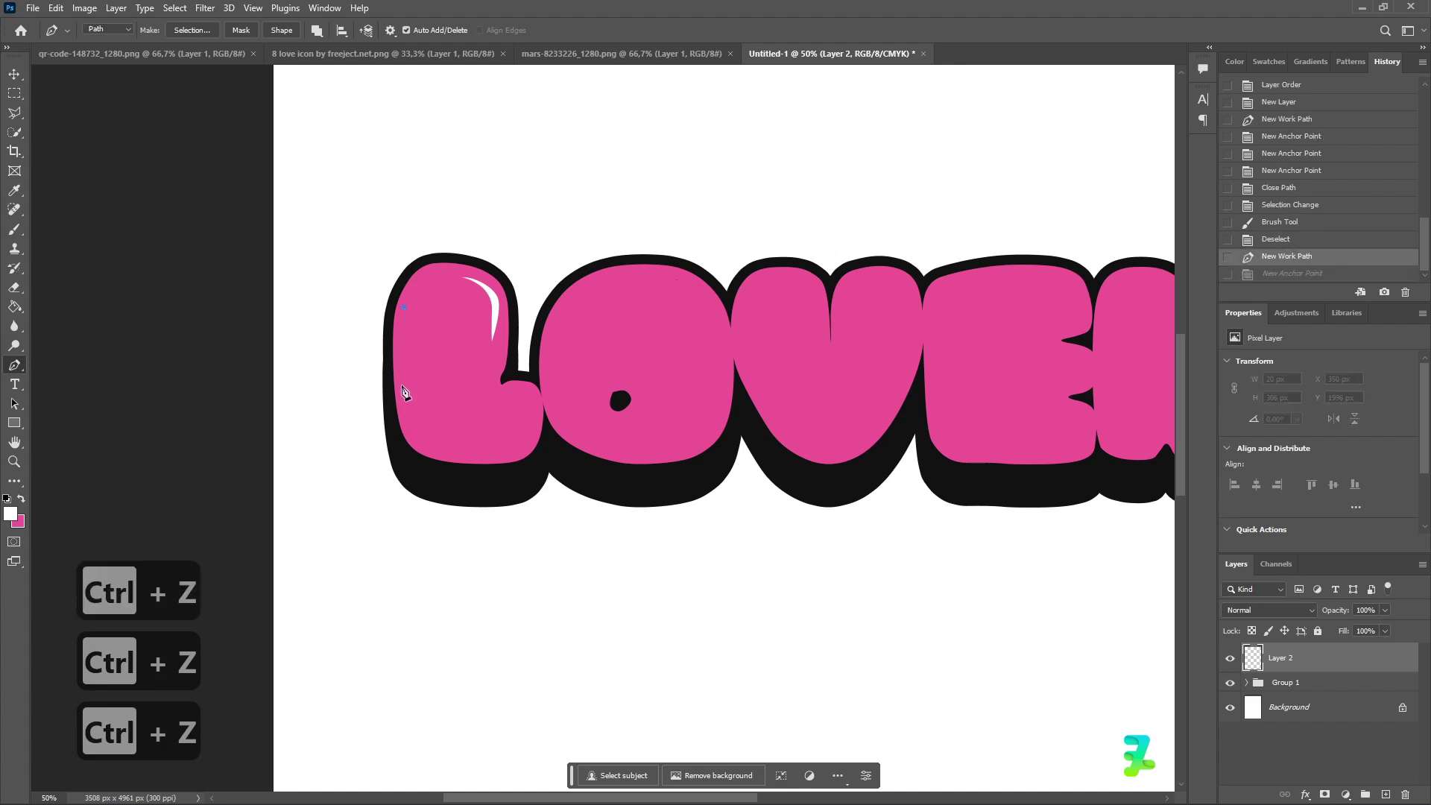
left_click_drag(404, 401, 439, 449)
key("ctrl+z")
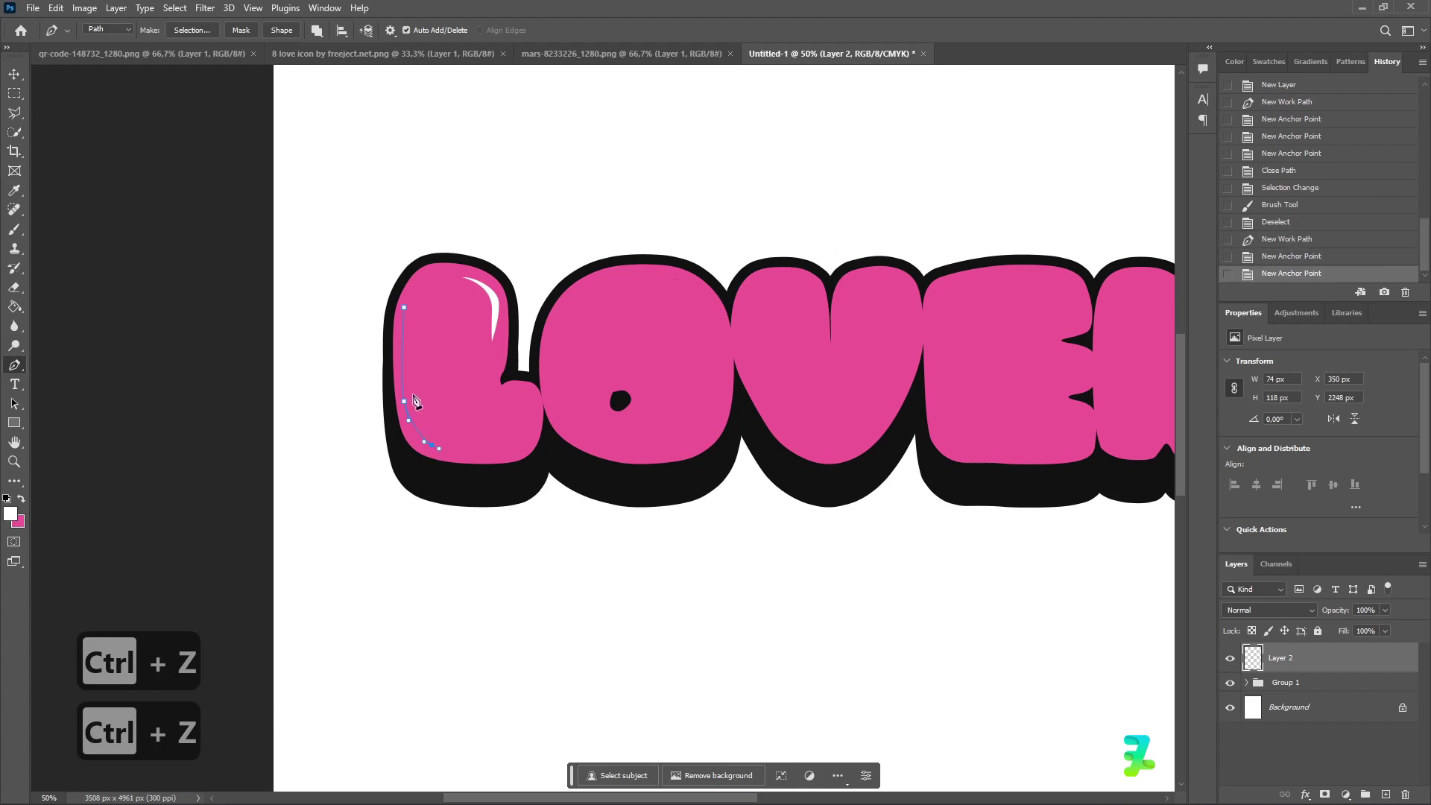
left_click(407, 354)
left_click(404, 307)
Convert the long path on the L's left edge to a selection, brush it white and deselect.
right_click(438, 337)
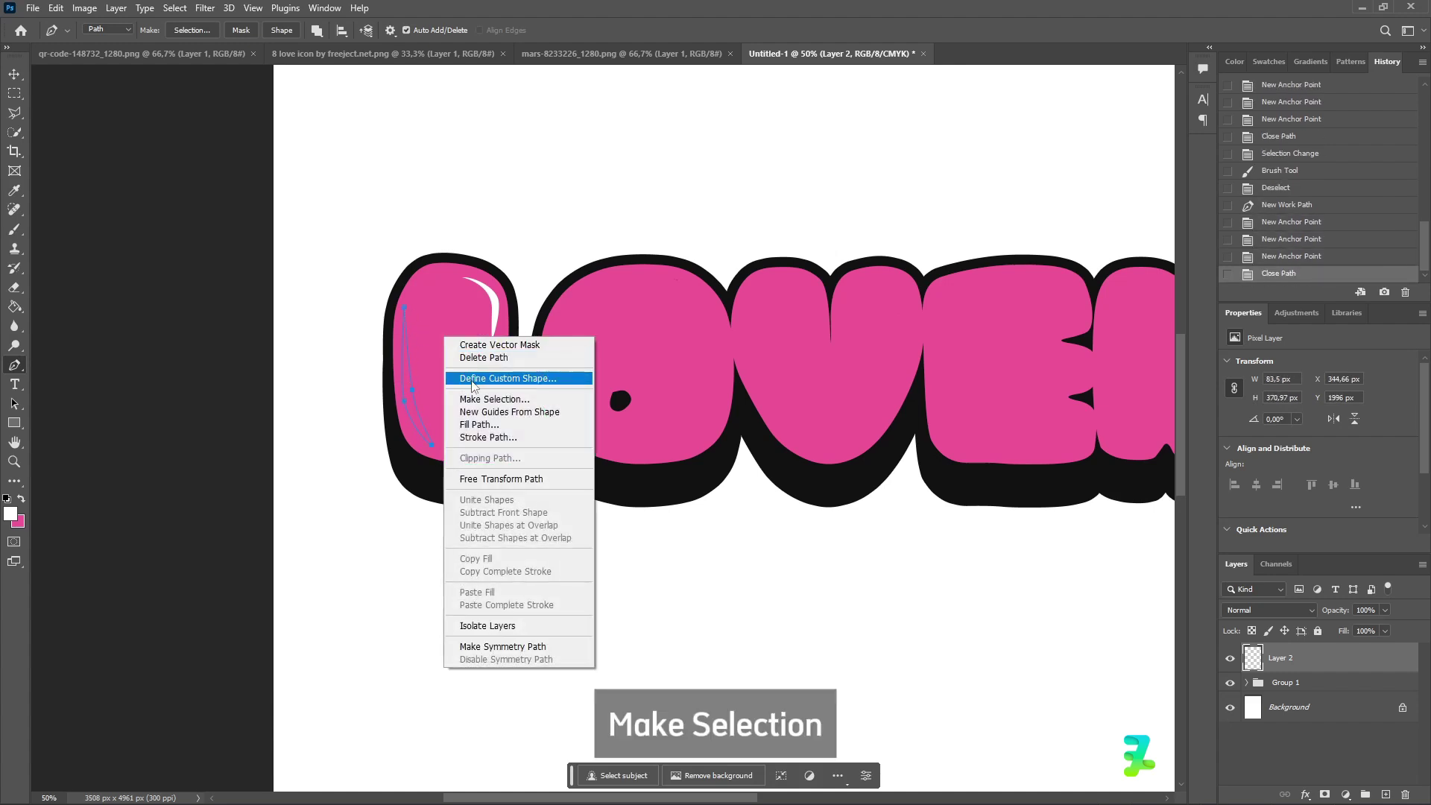
key("Return")
key("Return")
left_click(28, 235)
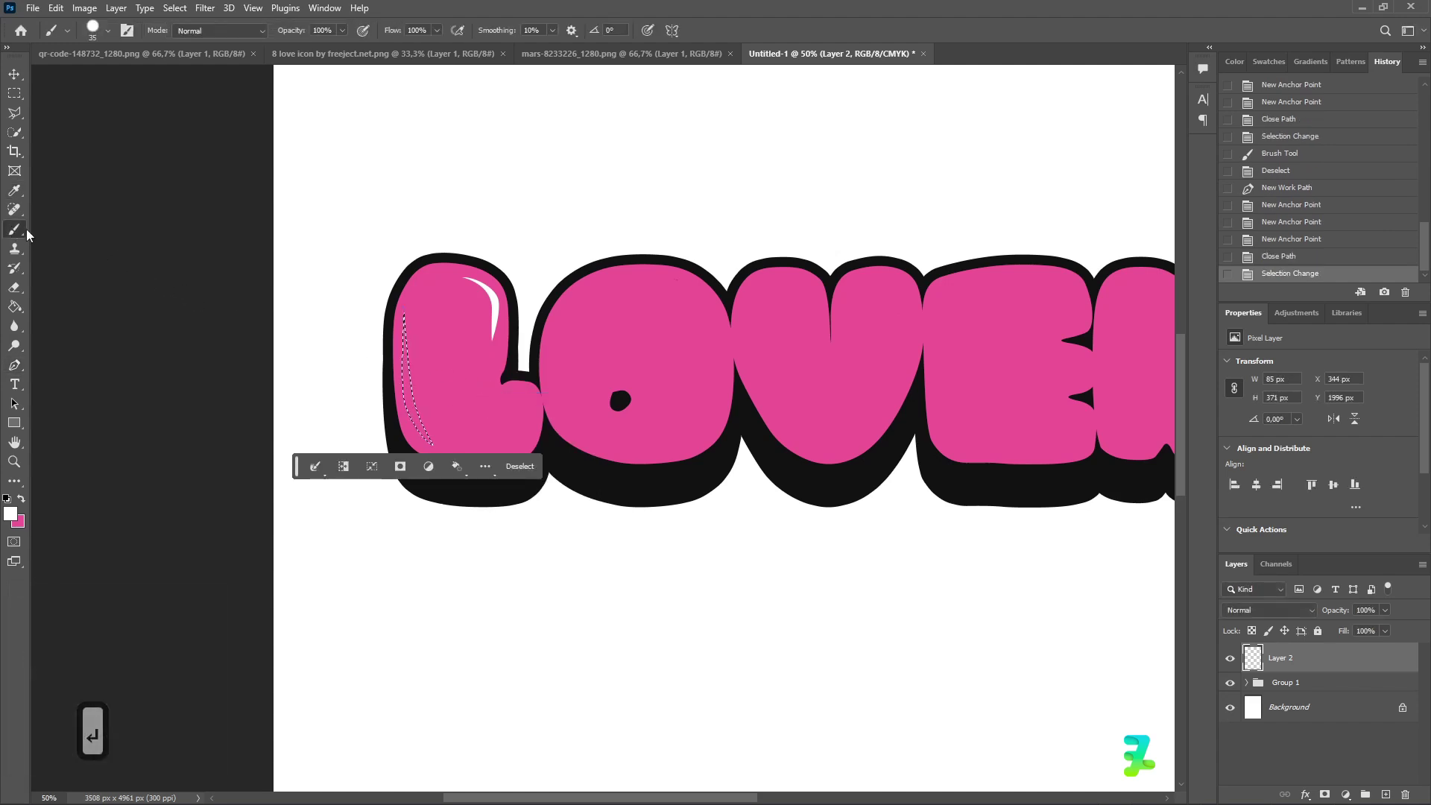
left_click_drag(391, 321, 430, 441)
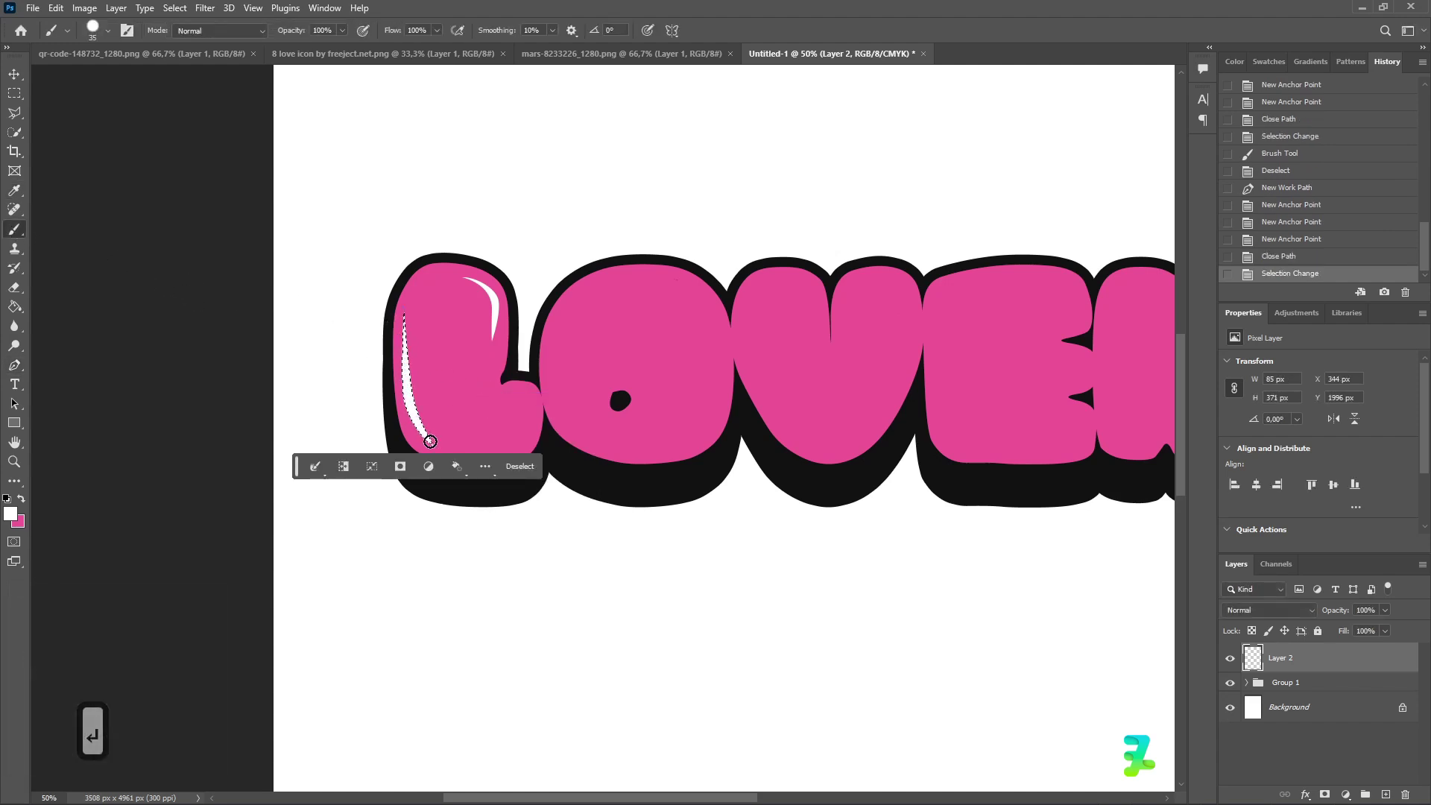
left_click_drag(401, 349, 407, 310)
key("ctrl+d")
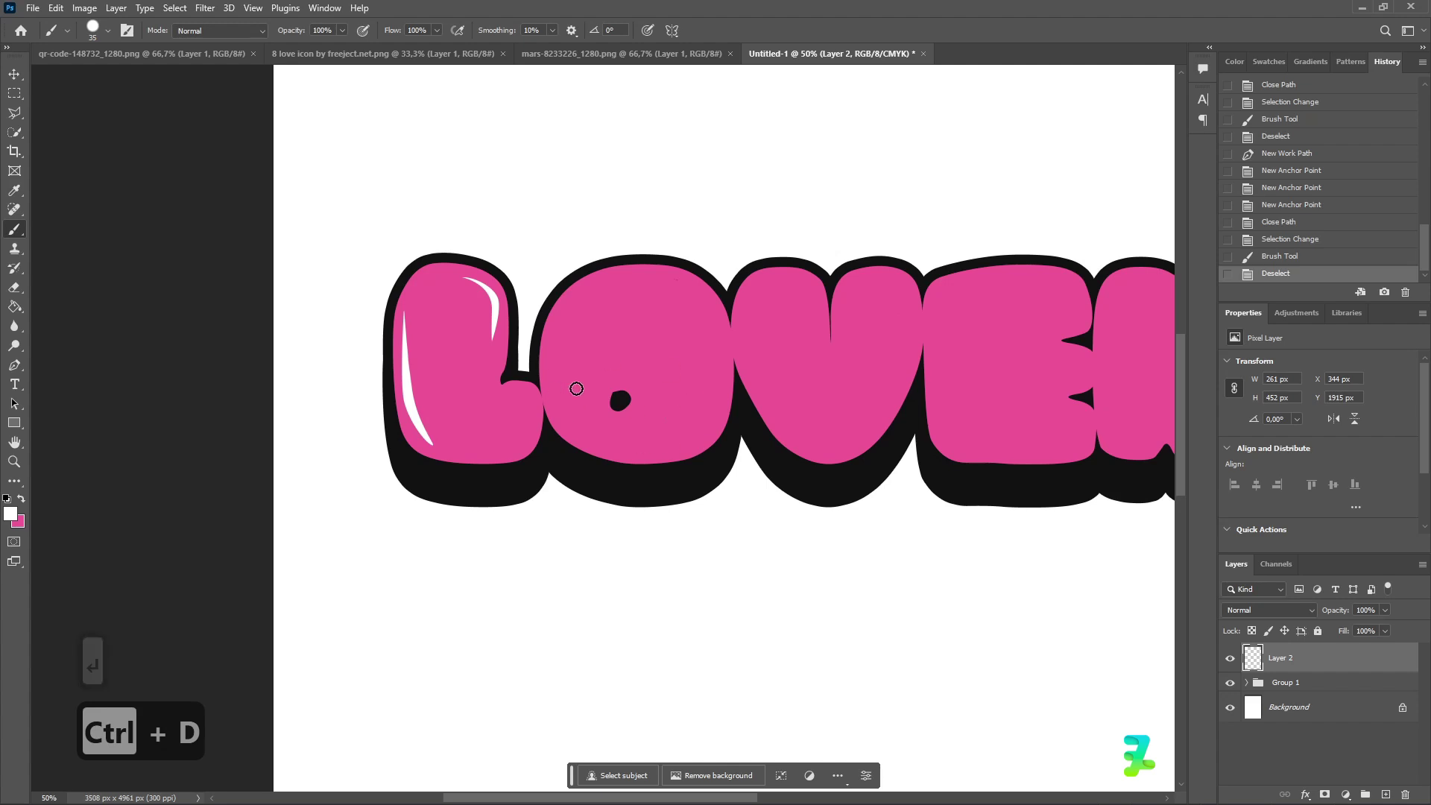
Draw a closed crescent pen path along the inner upper-right curve of the O.
left_click(15, 364)
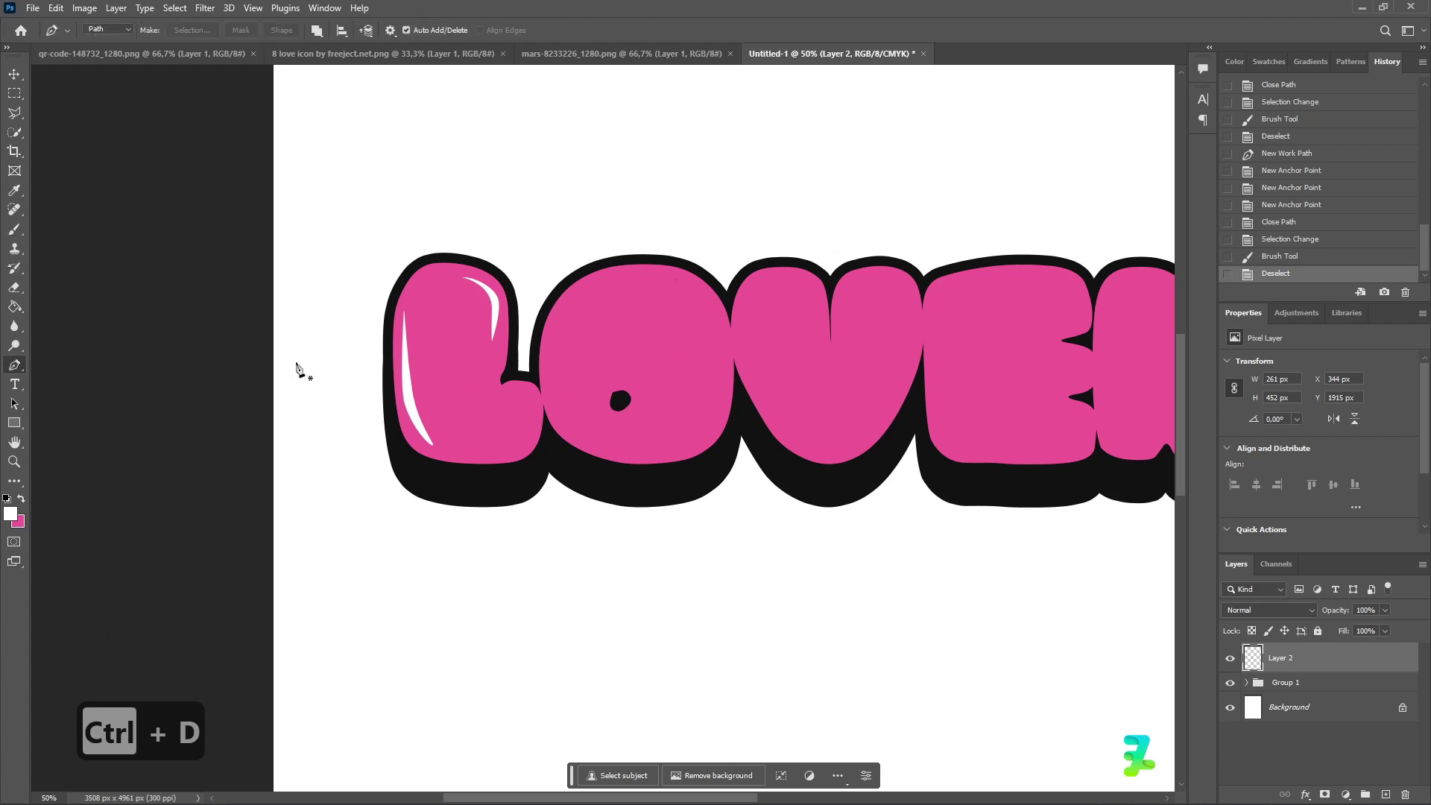
left_click(654, 274)
key("ctrl+z")
left_click(654, 274)
left_click_drag(721, 330, 726, 363)
left_click(722, 375)
left_click_drag(654, 274, 687, 245)
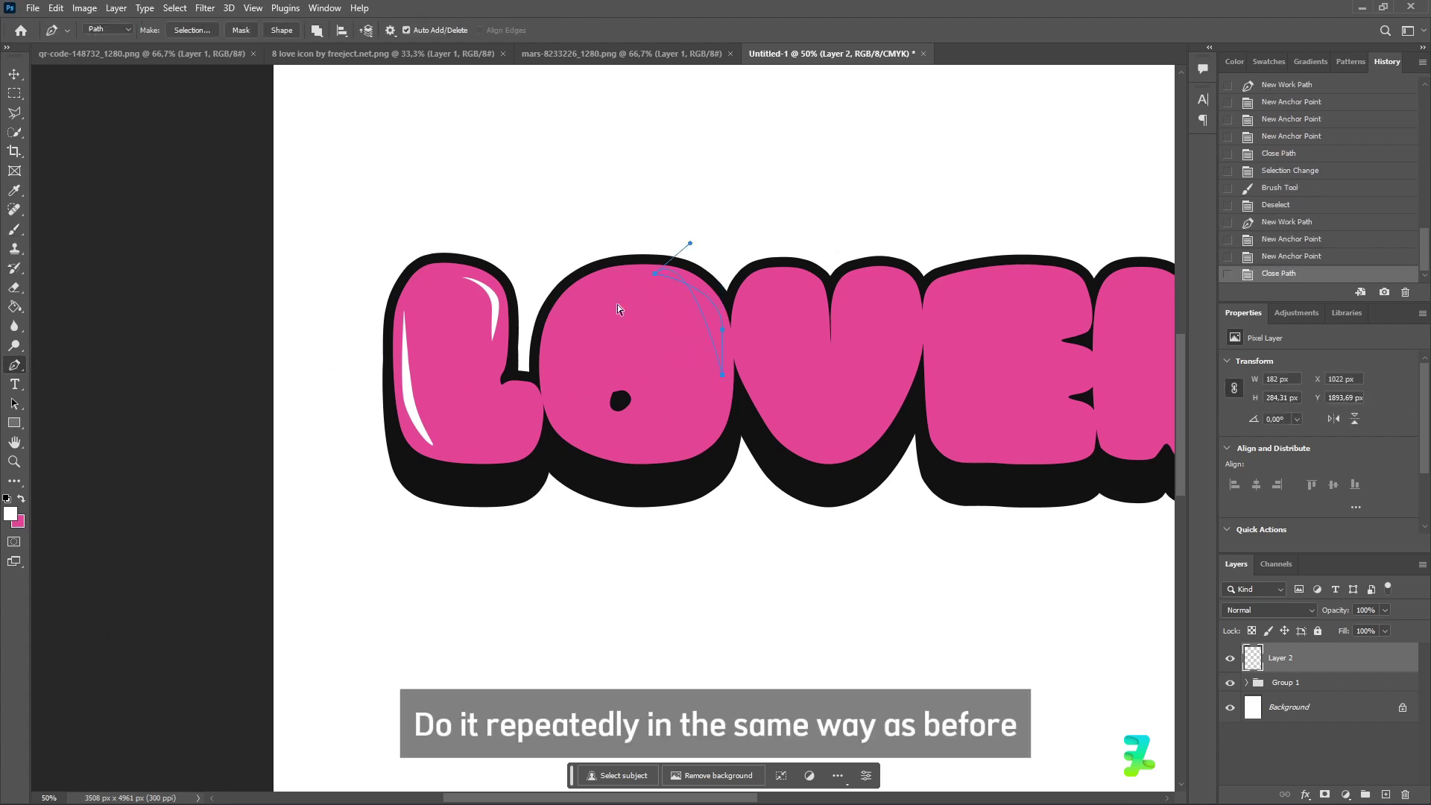
key("ctrl+z")
key("ctrl+z")
key("ctrl+z")
left_click_drag(720, 330, 703, 302)
left_click(654, 273)
Turn the O's crescent path into a selection, paint it white and deselect.
key("ctrl+Return")
left_click(14, 230)
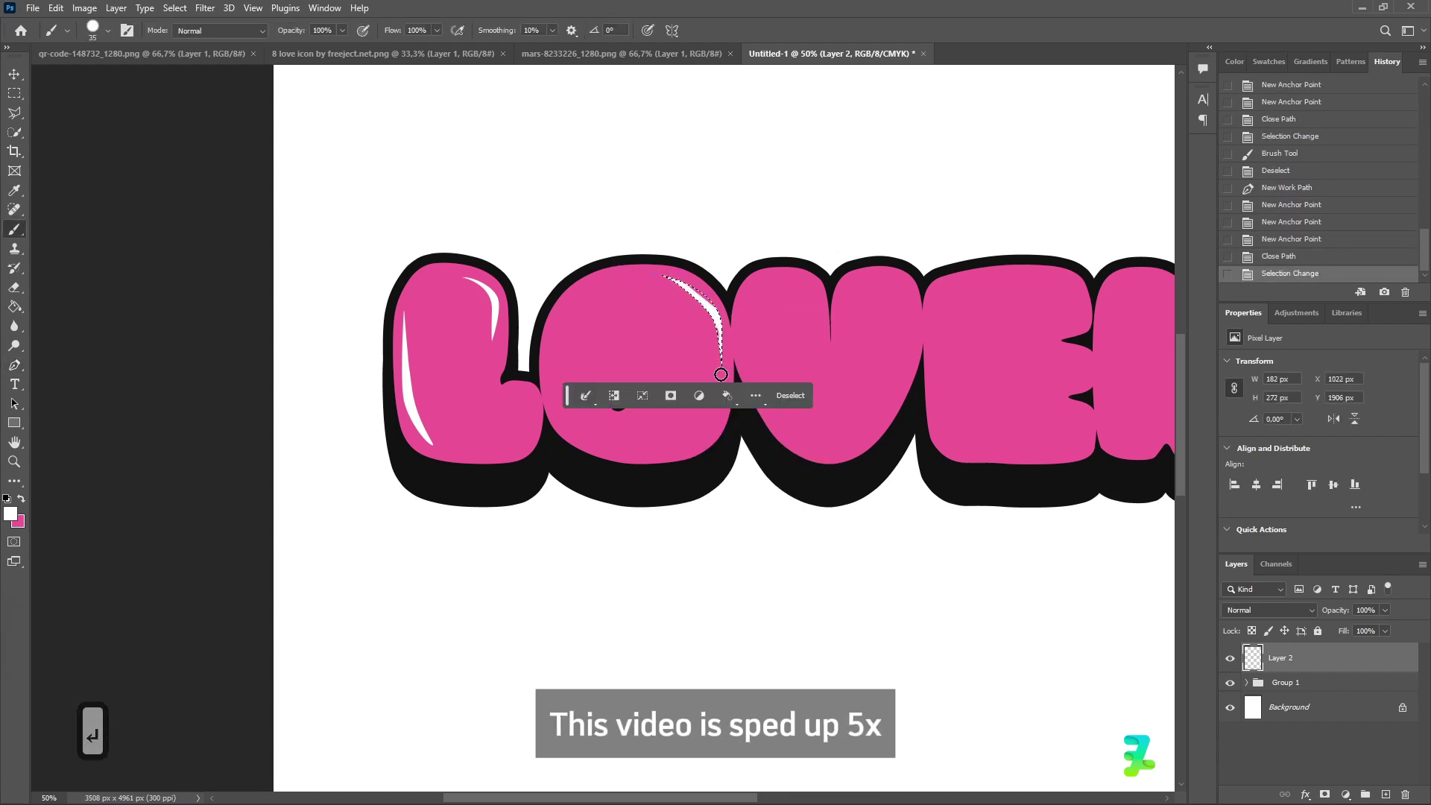
left_click_drag(721, 370, 682, 287)
key("ctrl+d")
Add a white crescent highlight to the upper-right curve of the V's left arm from a selected pen path.
left_click(14, 364)
left_click(784, 277)
key("ctrl+z")
left_click(824, 332)
key("ctrl+Return")
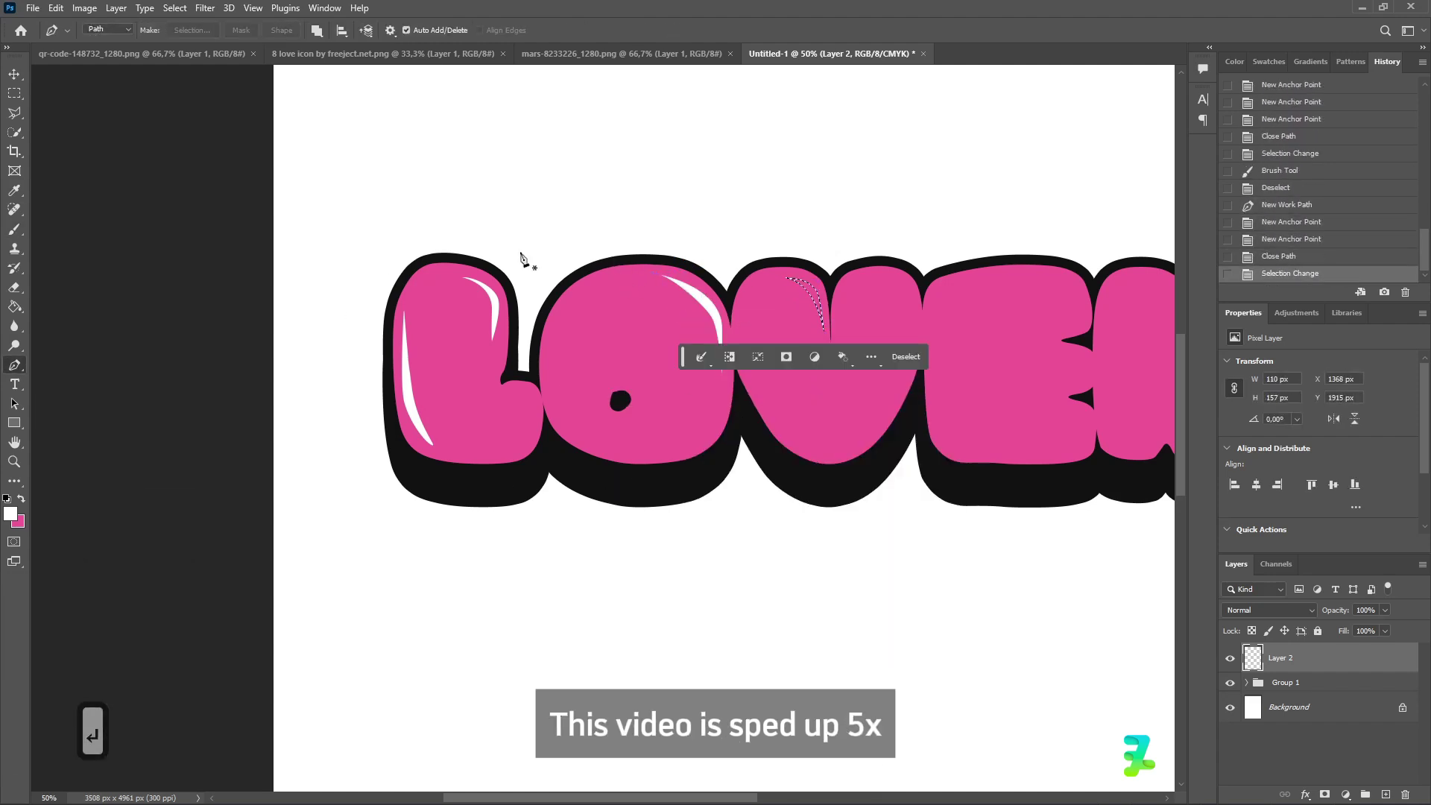
left_click(14, 229)
key("ctrl+d")
Add a white crescent highlight to the upper-right curve of the V's right arm from a selected pen path.
left_click(14, 365)
left_click(877, 278)
left_click_drag(913, 319, 912, 343)
left_click(877, 277)
key("ctrl+z")
key("ctrl+Return")
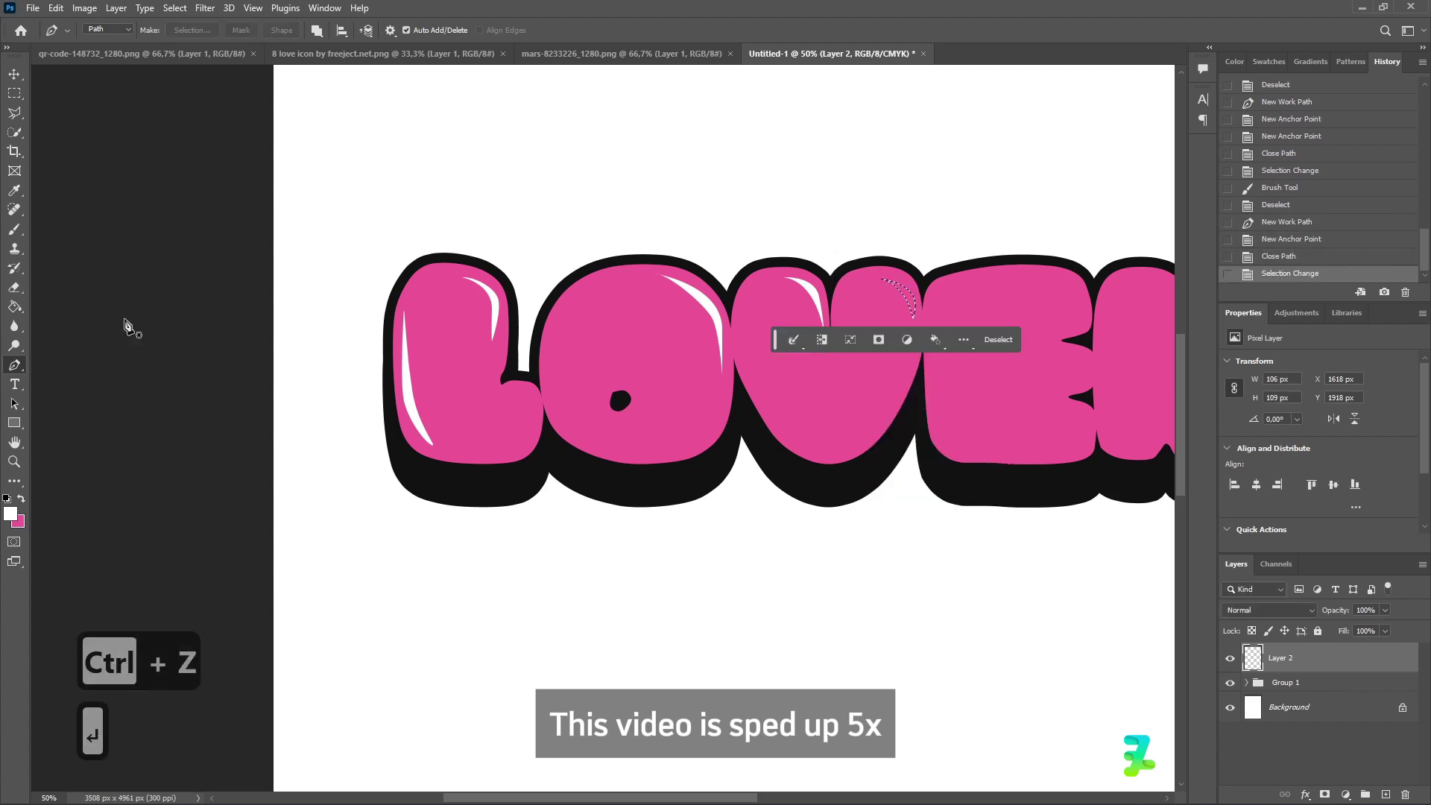
left_click(14, 229)
left_click_drag(887, 282, 914, 316)
key("ctrl+d")
Add a white highlight along the lower-right edge of the V by outlining, selecting and painting it.
left_click(14, 364)
left_click(892, 404)
key("ctrl+z")
right_click(877, 388)
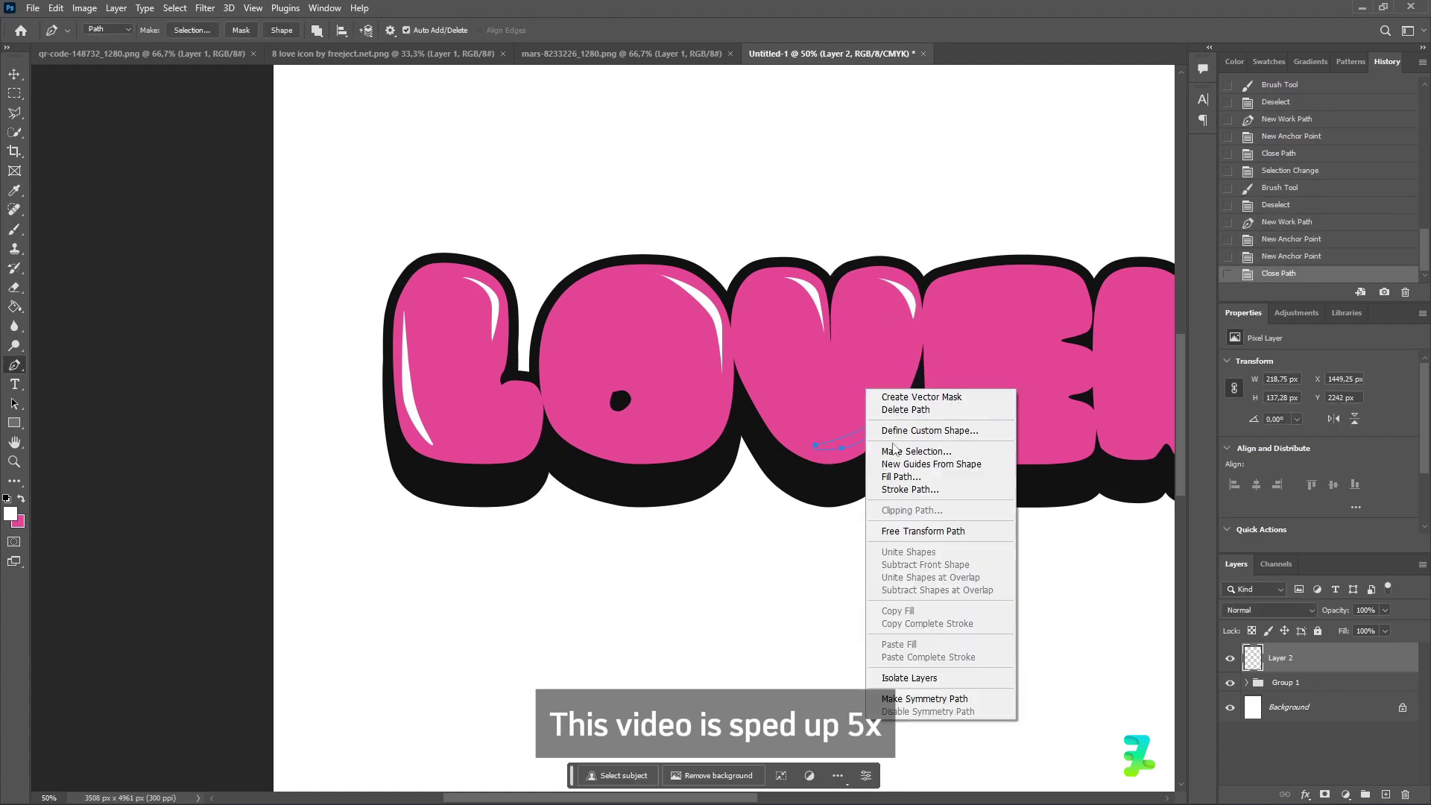
left_click(916, 451)
key("Return")
left_click(14, 230)
key("ctrl+d")
Draw a closed crescent pen path at the upper-right corner of the first E.
scroll(554, 475, "right", 6)
left_click(15, 365)
left_click(532, 275)
left_click_drag(567, 304, 567, 325)
key("ctrl+z")
key("ctrl+z")
key("ctrl+z")
left_click_drag(567, 303, 565, 325)
left_click(555, 327)
key("ctrl+z")
key("ctrl+z")
left_click(554, 327)
left_click(533, 275)
Convert the path on the first E's top arm to a selection, paint it white and deselect.
key("ctrl+Return")
left_click(14, 230)
key("ctrl+d")
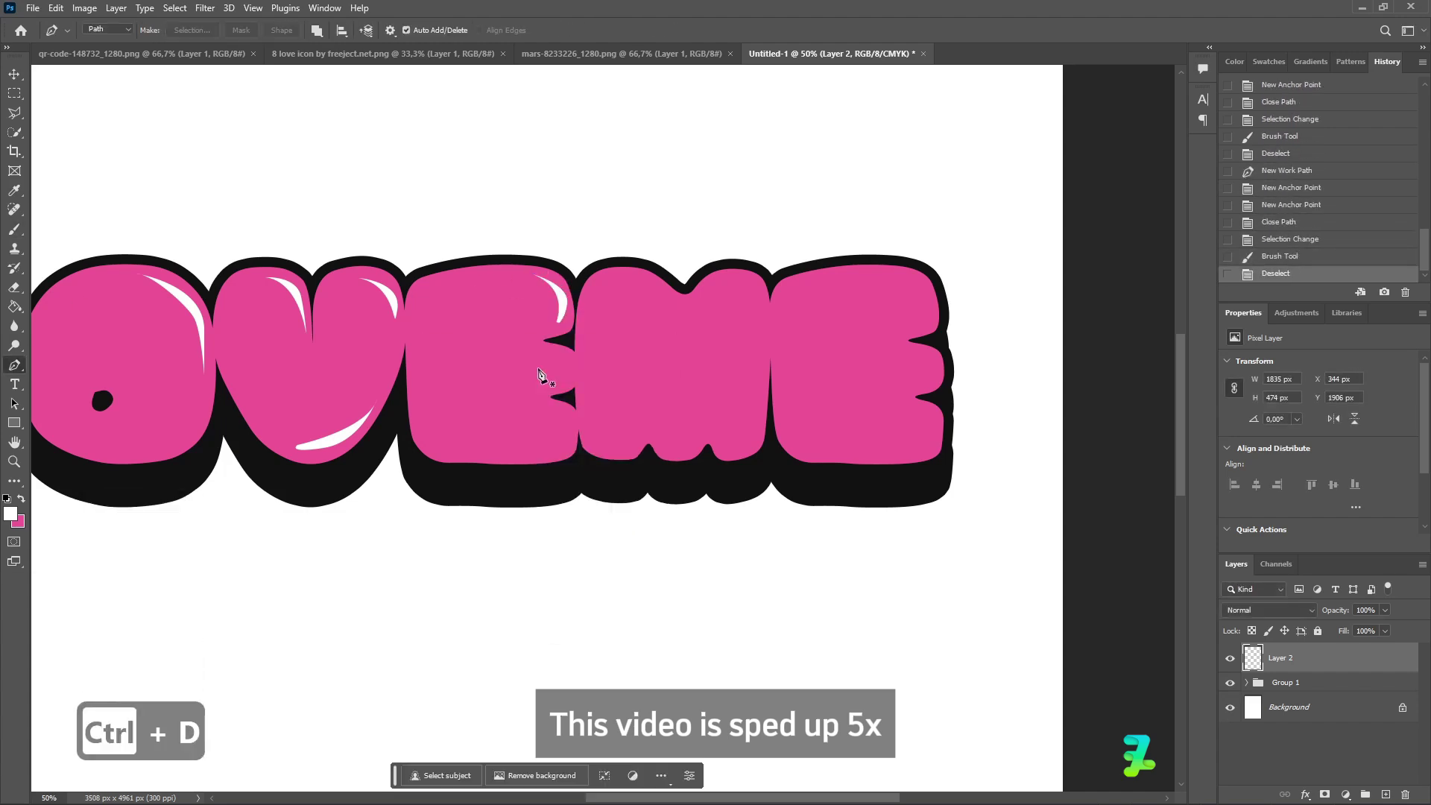
Add white pen-path highlights to the middle and bottom arms of the first E.
left_click(14, 365)
left_click(551, 405)
left_click_drag(572, 428, 571, 447)
left_click(551, 453)
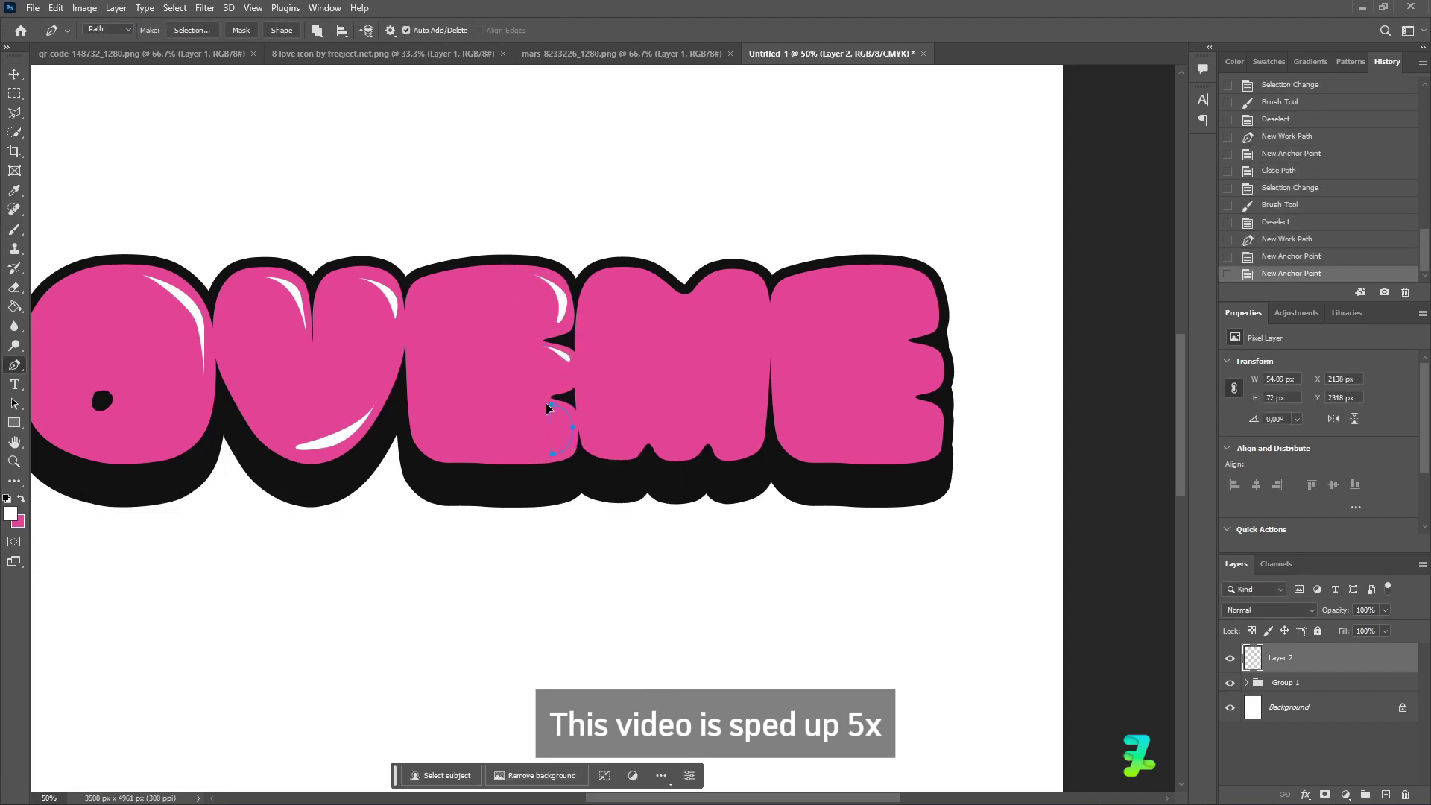
left_click(551, 405)
key("Return")
left_click(14, 230)
key("ctrl+d")
Add a long white highlight down the right side of the M from a selected pen path.
left_click(14, 365)
left_click(733, 281)
mouse_move(762, 322)
left_mouse_down()
mouse_move(757, 365)
mouse_move(745, 287)
left_mouse_up()
key("ctrl+z")
left_click(752, 403)
left_click(733, 281)
key("ctrl+Return")
left_click(14, 230)
key("ctrl+d")
Outline a crescent highlight on the M's upper-left hump, convert it to a selection and paint it white.
left_click(14, 364)
left_click(639, 277)
left_click_drag(682, 321, 684, 337)
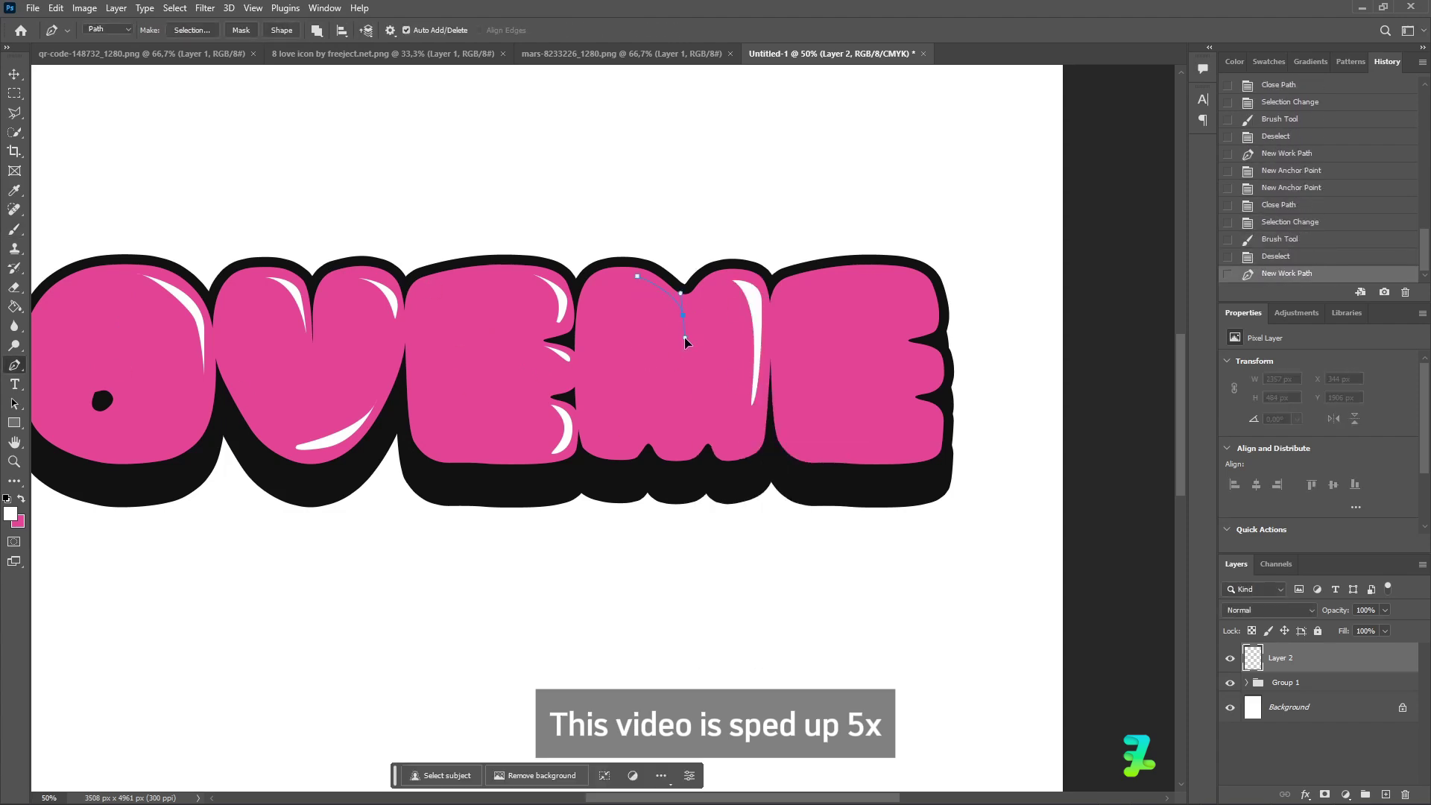
left_click(638, 276)
key("ctrl+Return")
left_click(14, 229)
Add a small slanted white highlight to the M's lower-left leg from a selected pen path.
left_click(652, 412)
left_click(652, 413)
left_click(192, 30)
mouse_move(627, 445)
left_mouse_down()
mouse_move(616, 447)
mouse_move(630, 443)
left_mouse_up()
key("Return")
left_click(14, 229)
key("ctrl+d")
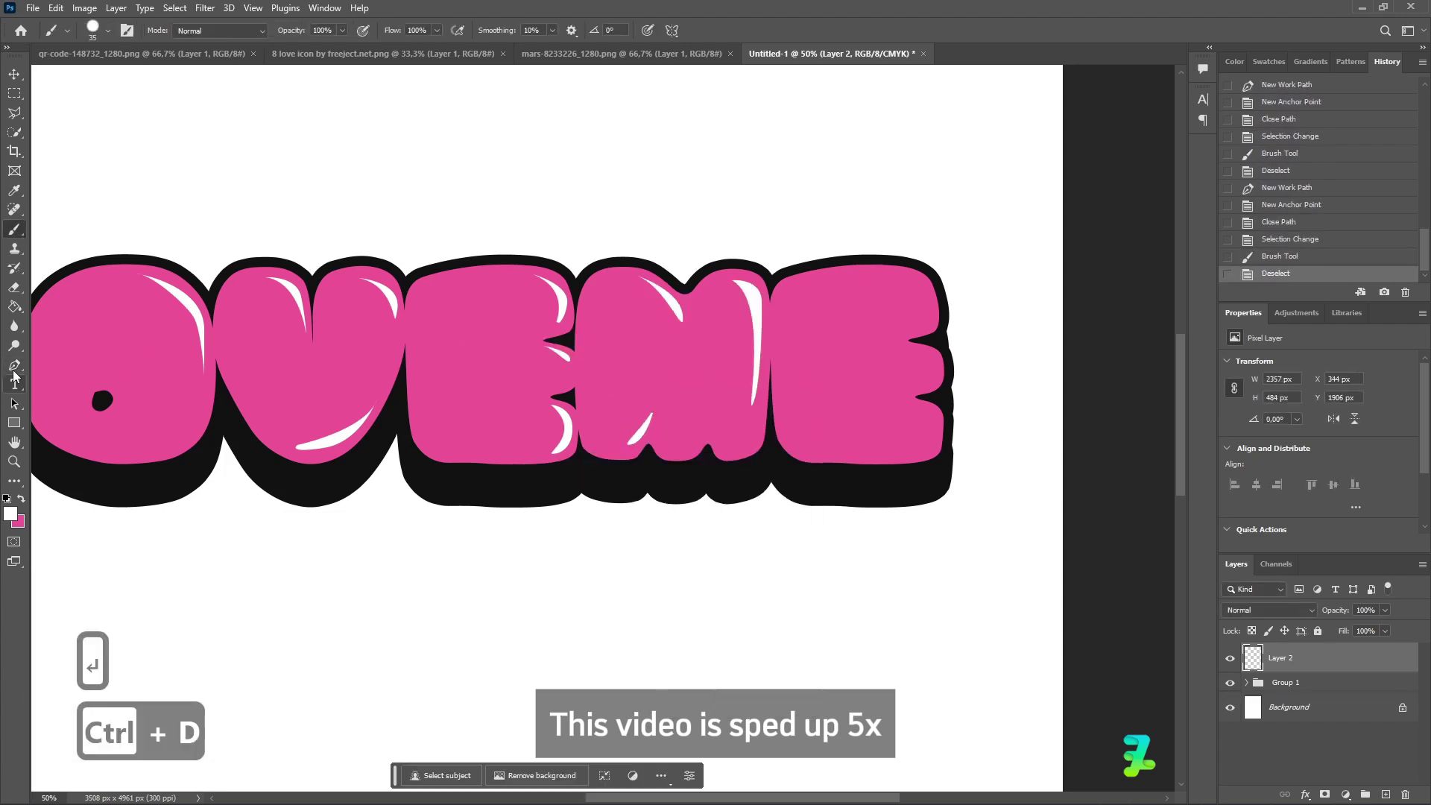
Add white crescent highlights to the top and bottom arms of the last E.
left_click_drag(892, 277, 925, 322)
key("ctrl+d")
left_click(14, 364)
left_click(915, 406)
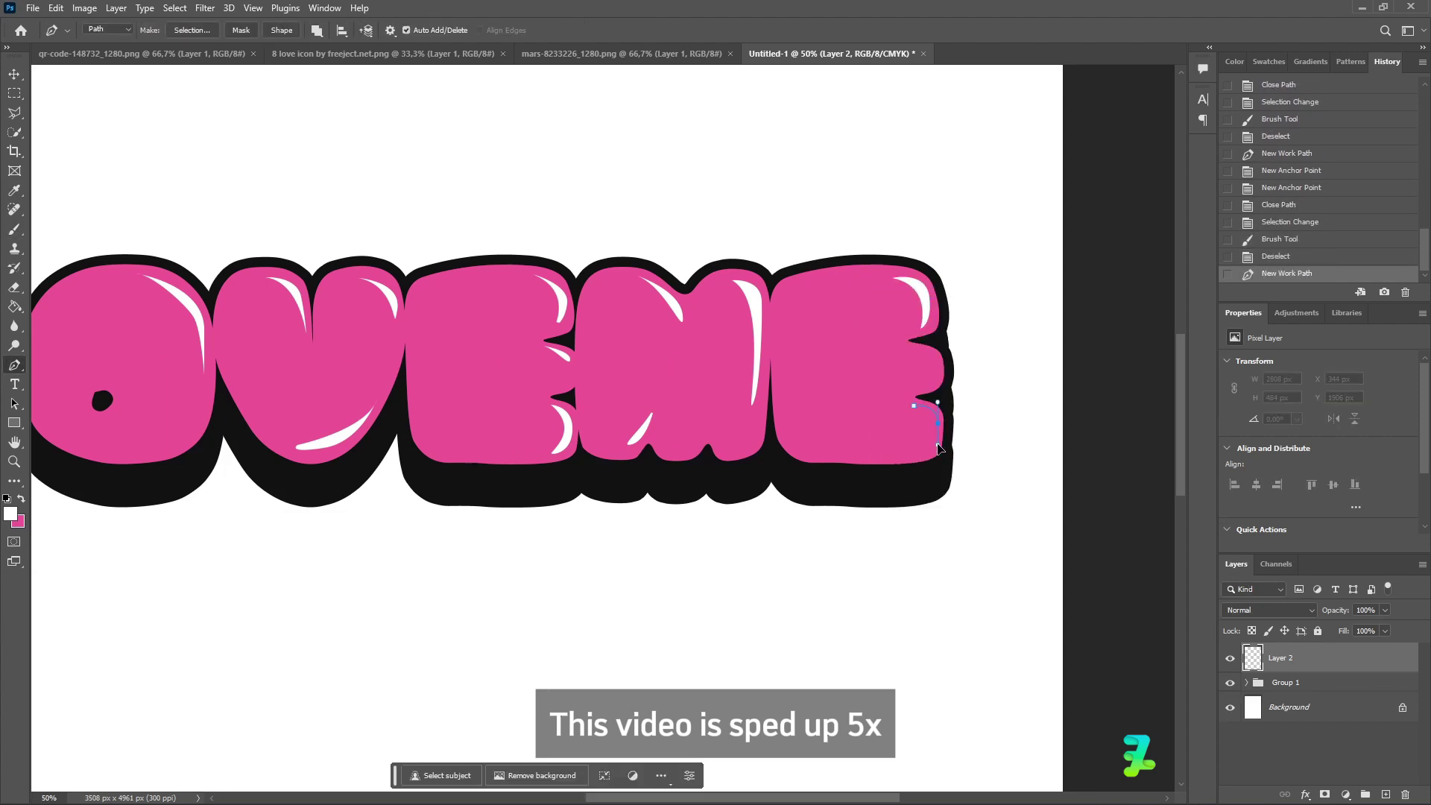
left_click(906, 454)
key("Return")
left_click(14, 230)
left_click_drag(918, 409, 924, 446)
key("ctrl+d")
Outline a small highlight on the middle arm of the last E, convert it to a selection and paint it white.
left_click(14, 365)
left_click(906, 348)
left_click_drag(935, 359, 936, 371)
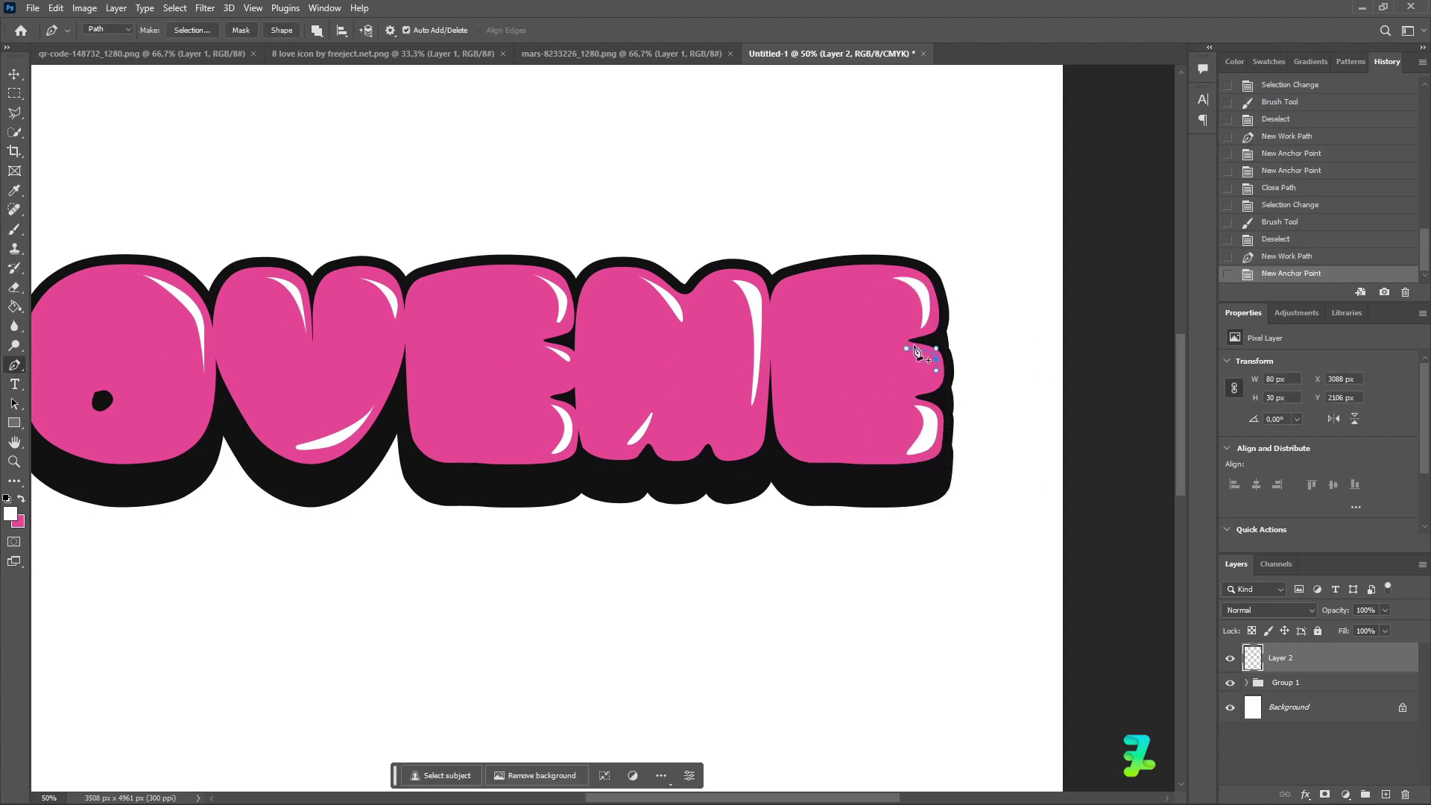
right_click(876, 338)
left_click(897, 400)
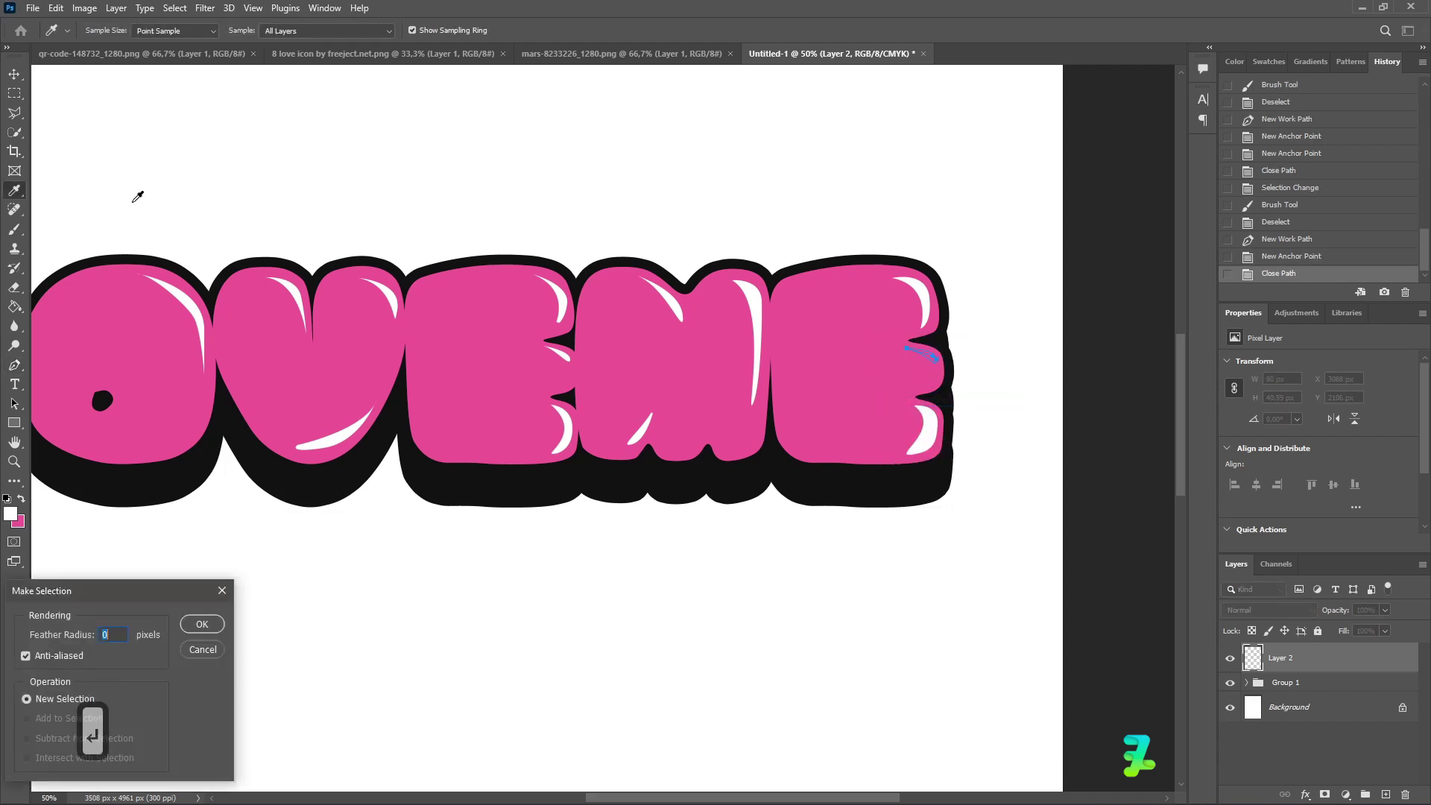
key("Return")
key("b")
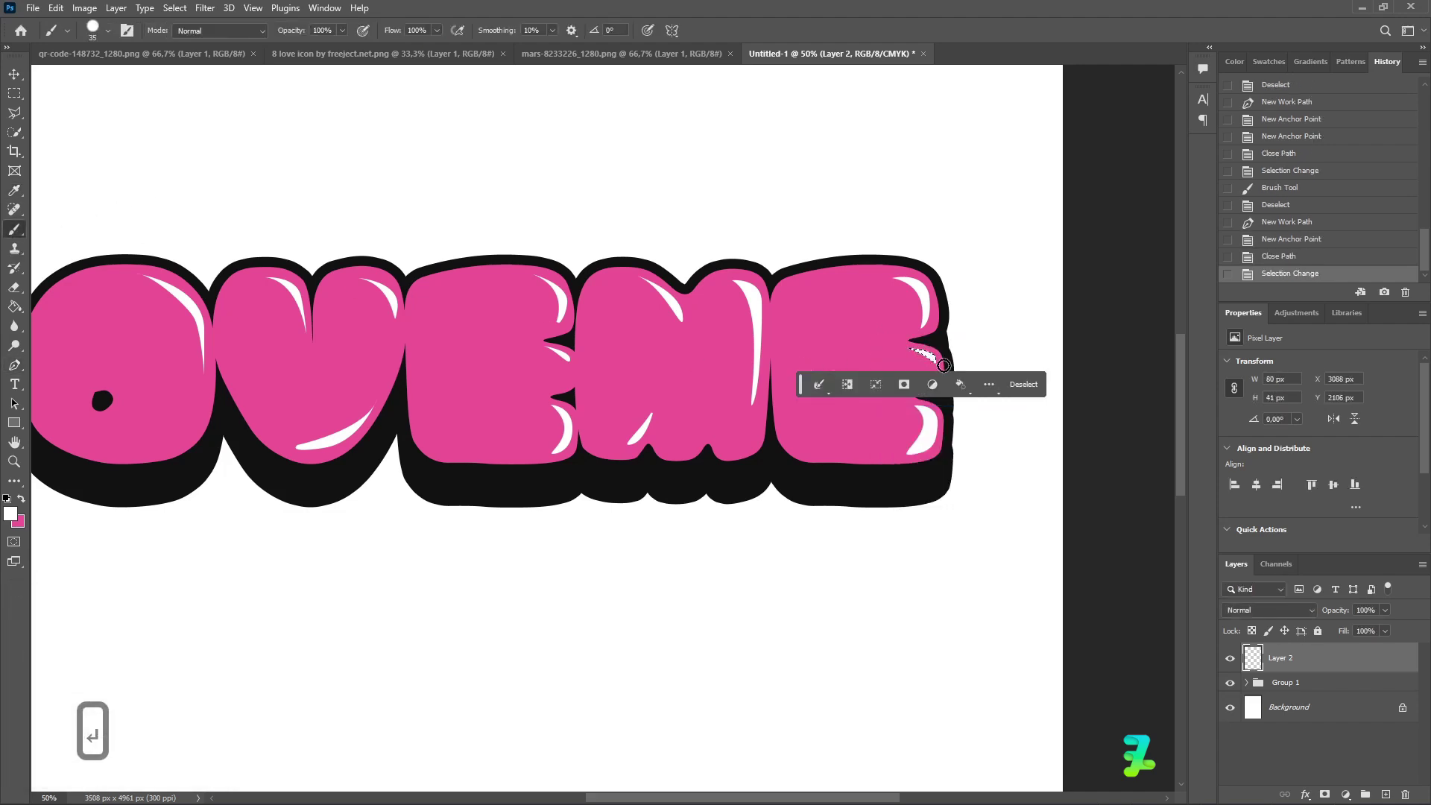
left_click(922, 355)
key("ctrl+d")
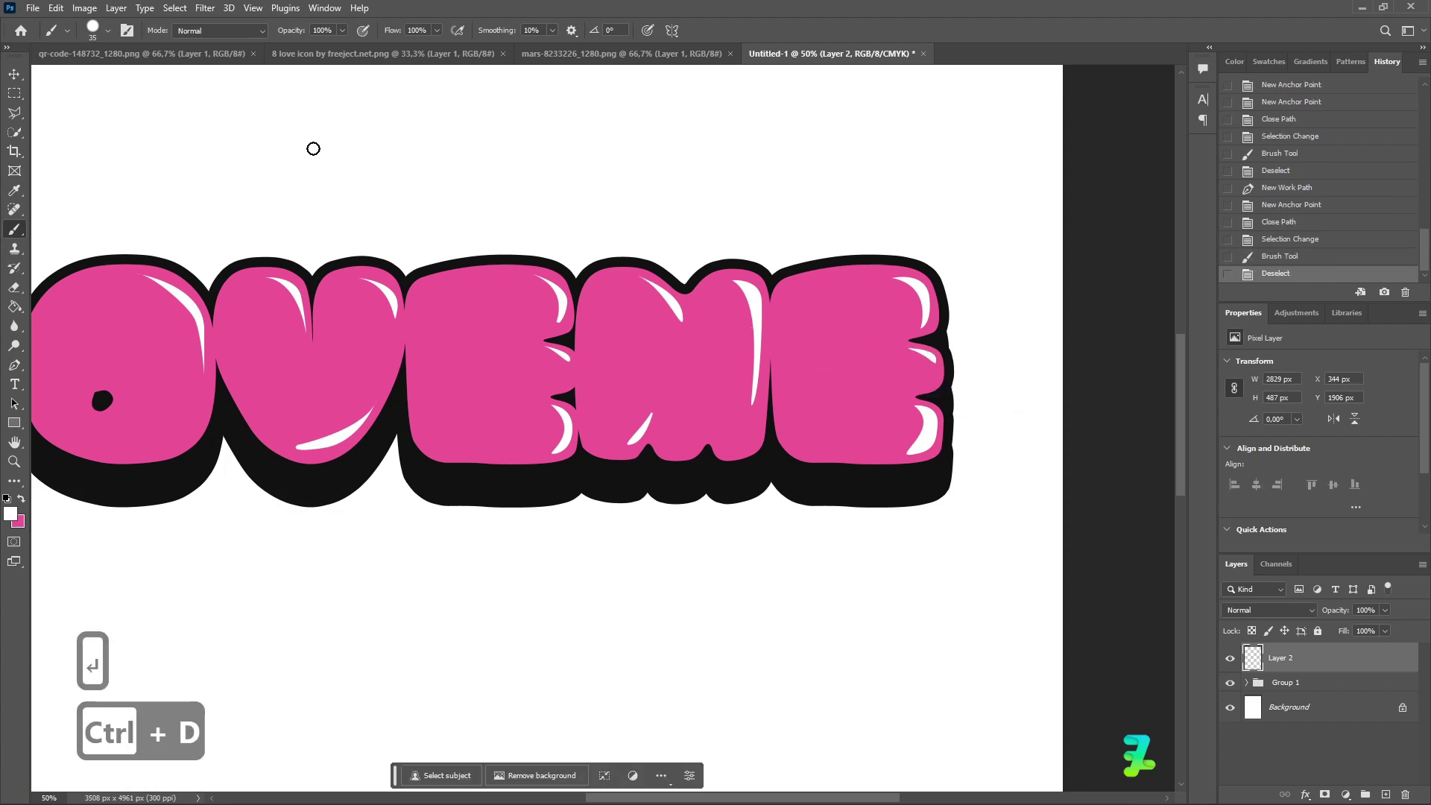
Combine the highlight layer and the LOVEME lettering group into one smart object.
key("v")
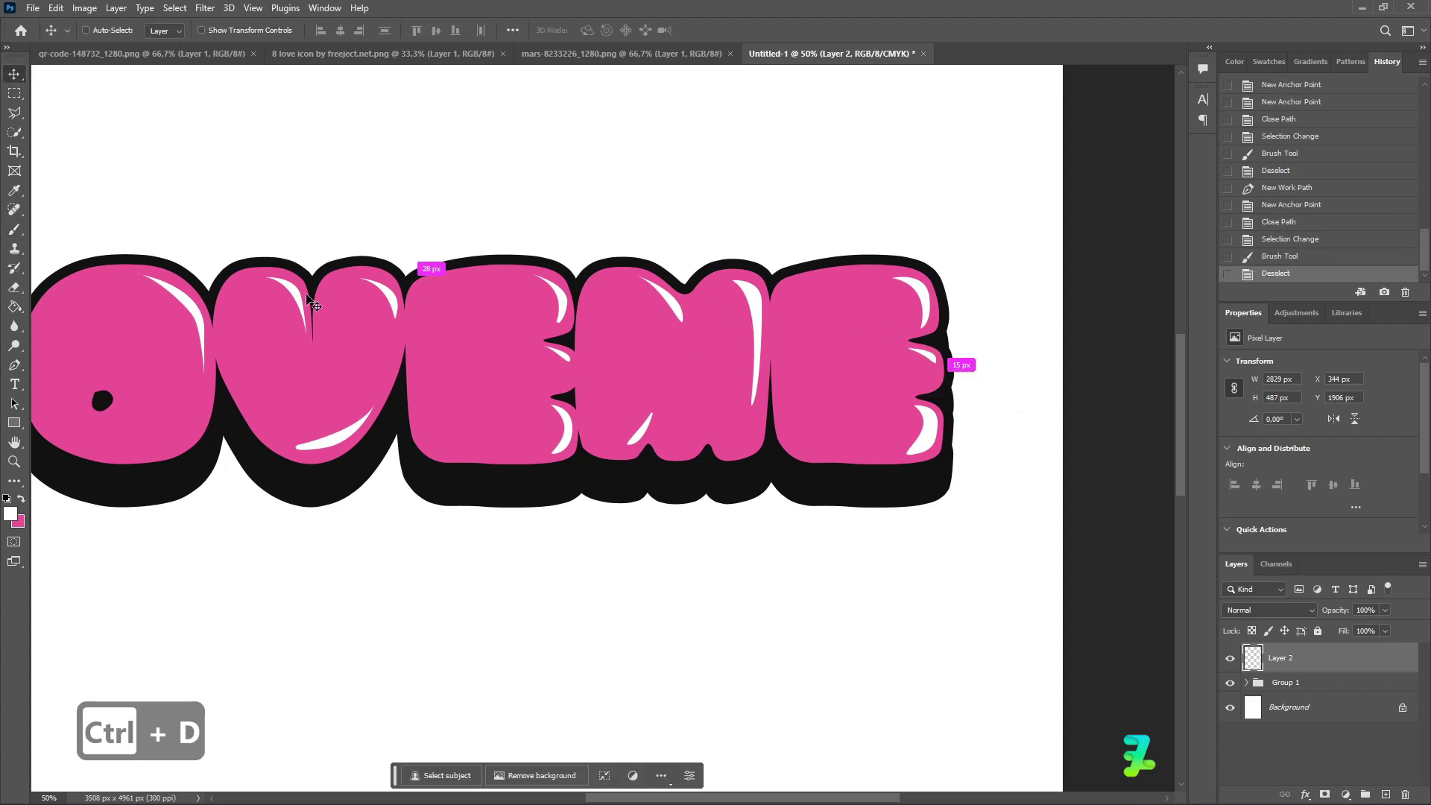
key("ctrl+minus")
key("ctrl+minus")
key("ctrl+equal")
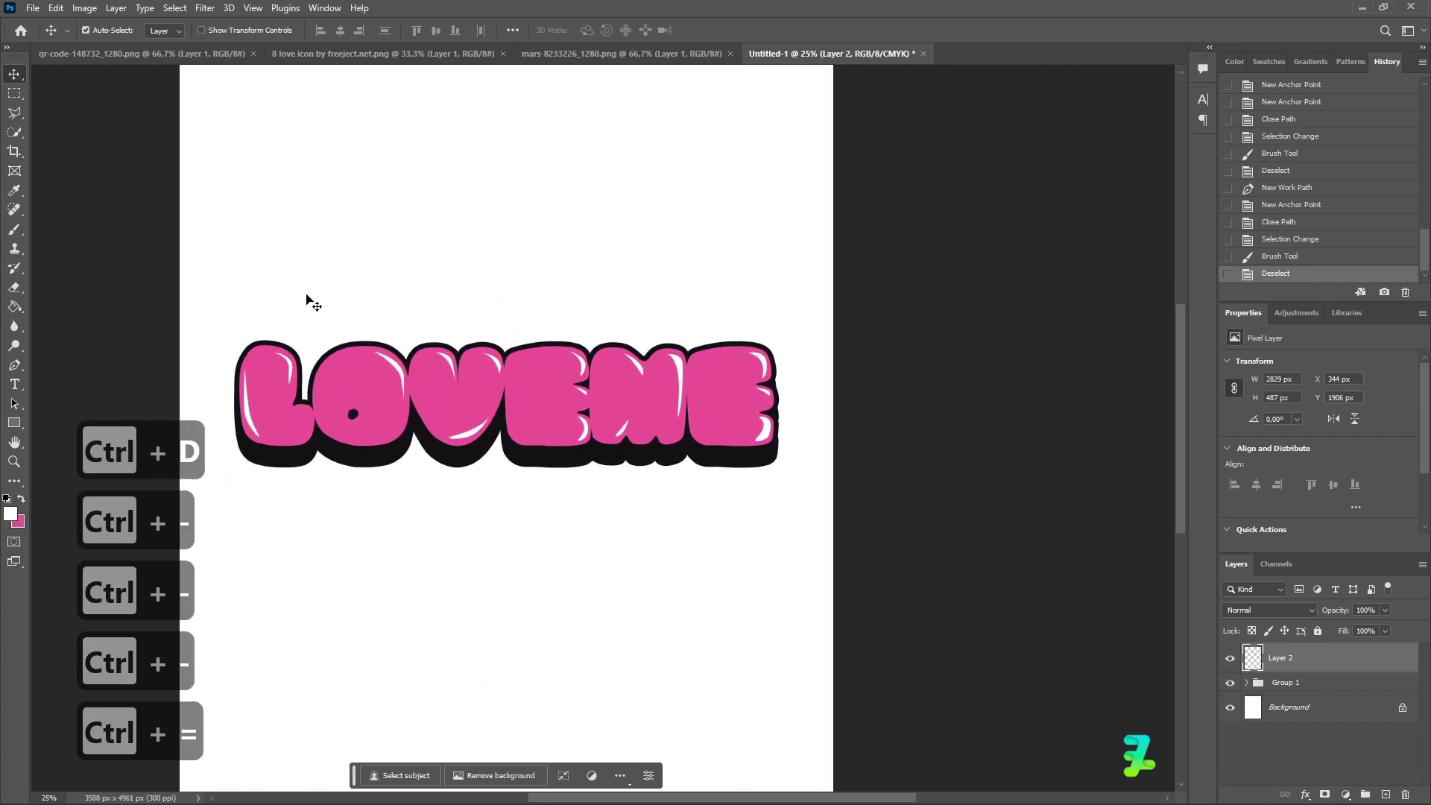
left_click(1368, 685, "shift")
right_click(1368, 687)
left_click(1342, 275)
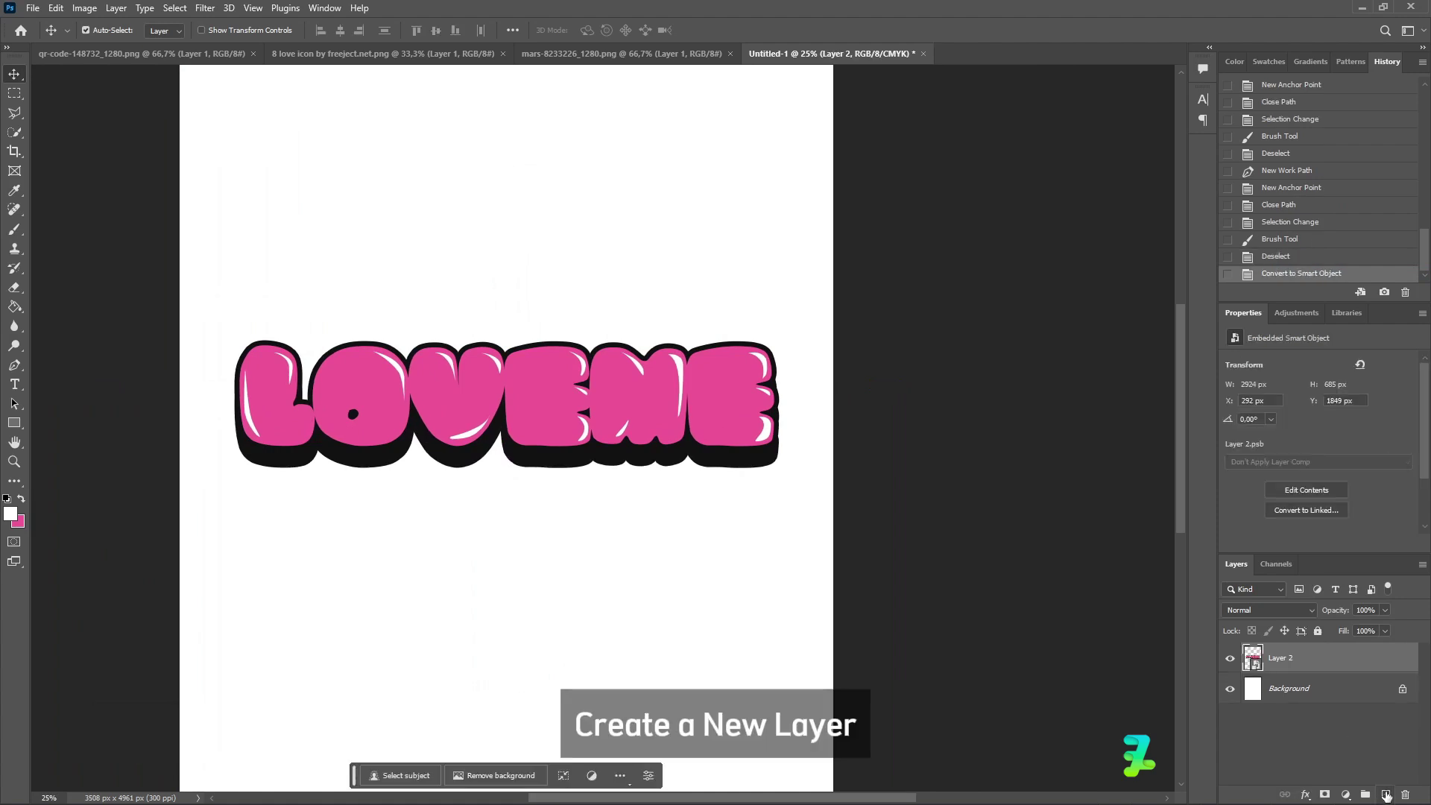
Create a new layer above the lettering and set the foreground colour to #303030 for the text.
left_click(1385, 795)
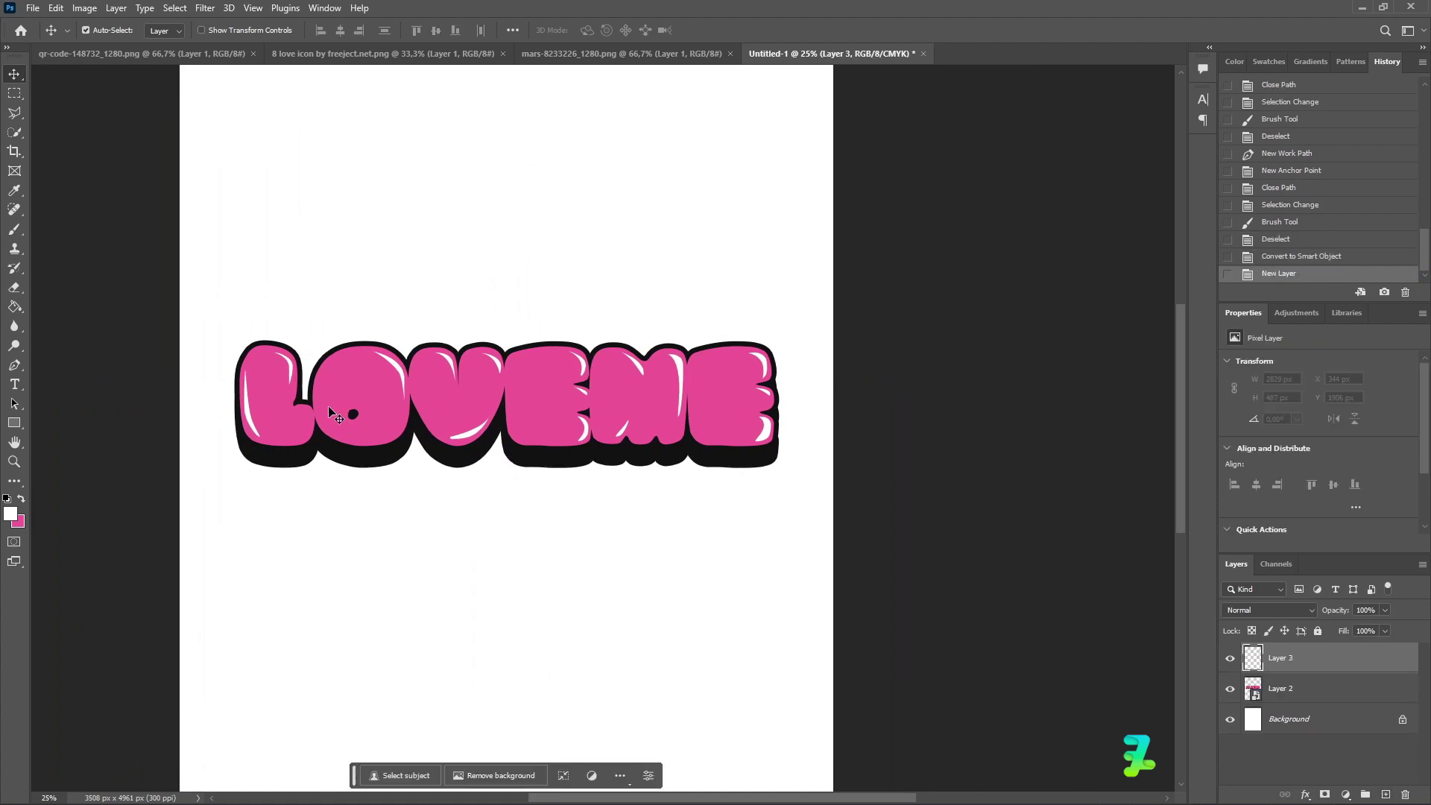
left_click(15, 385)
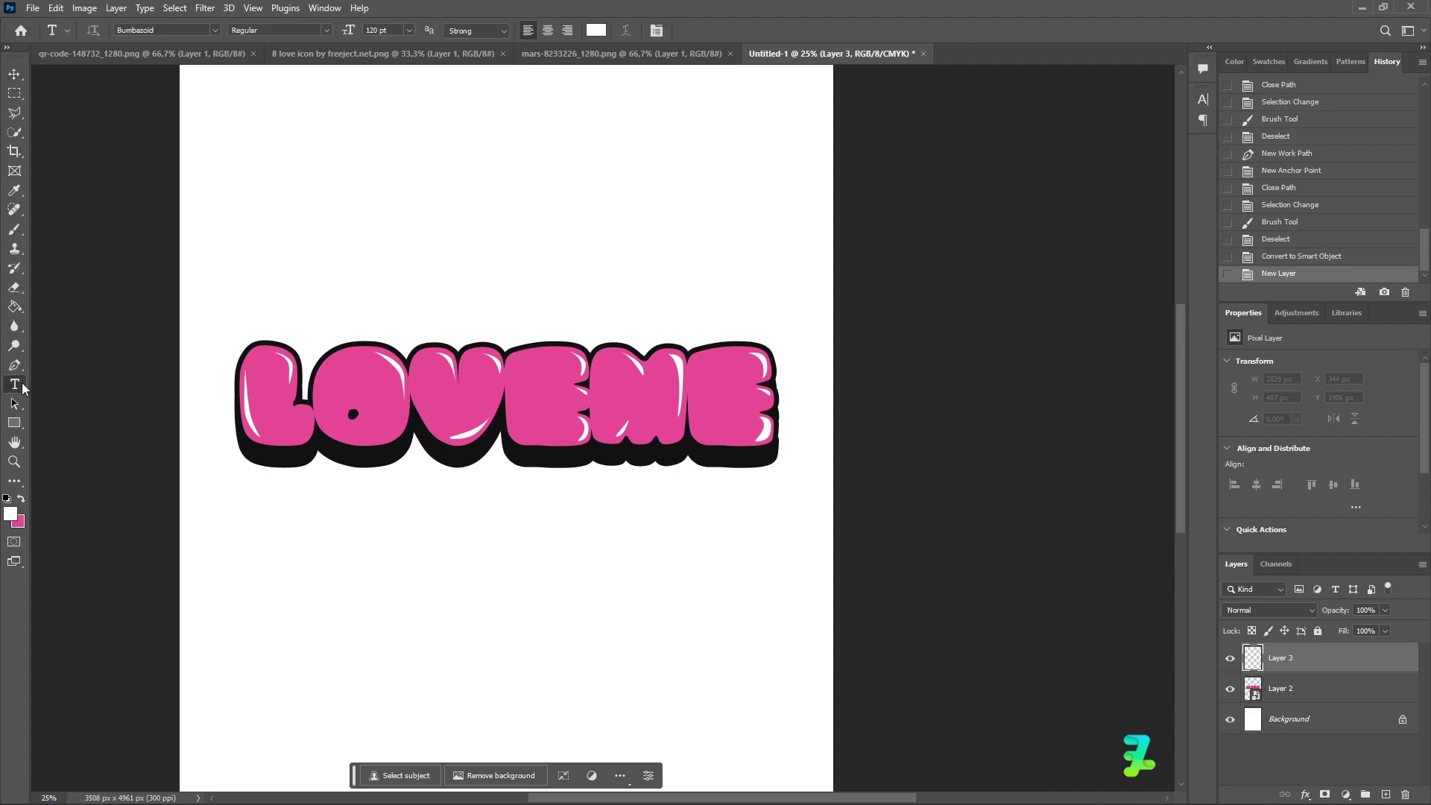
left_click(10, 513)
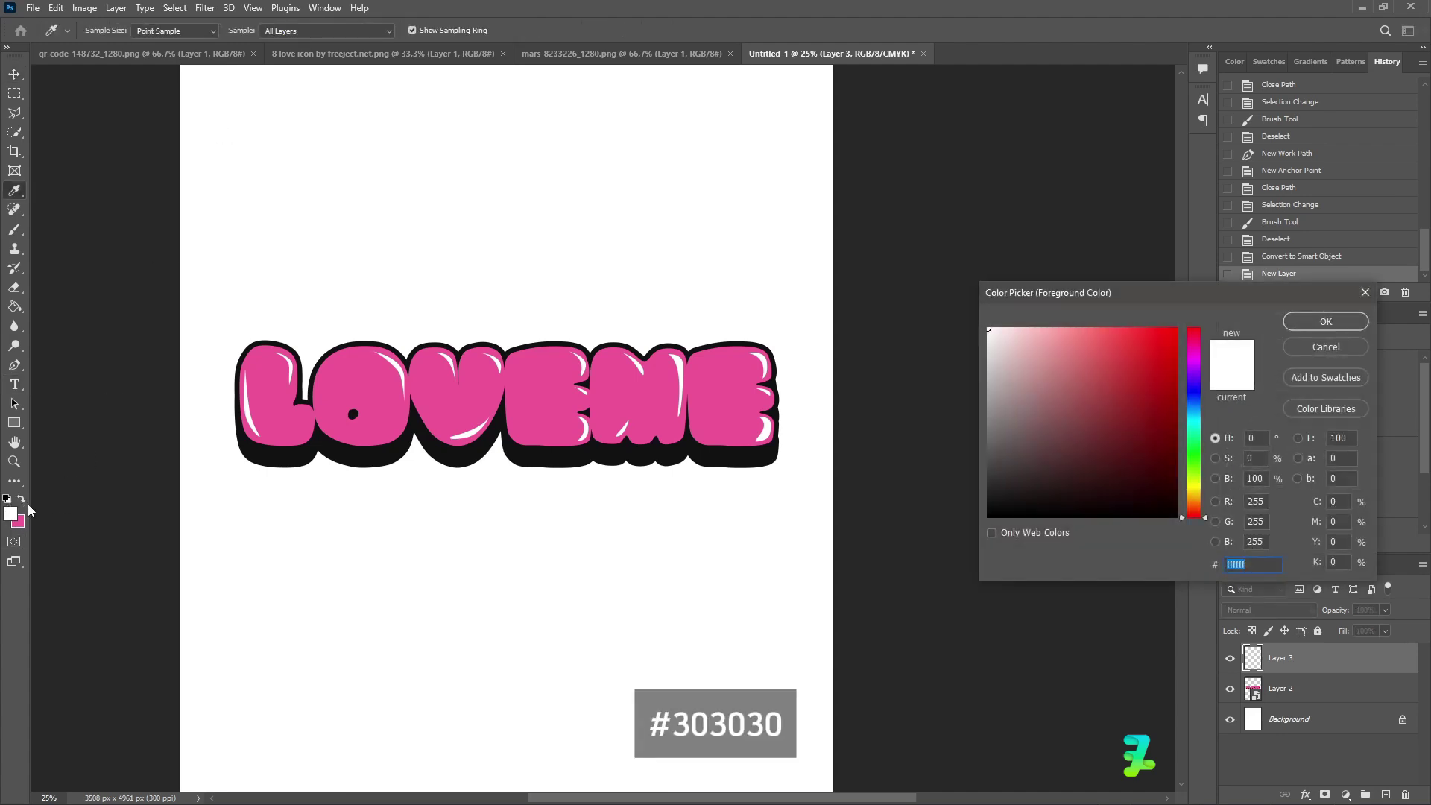
left_click(275, 457)
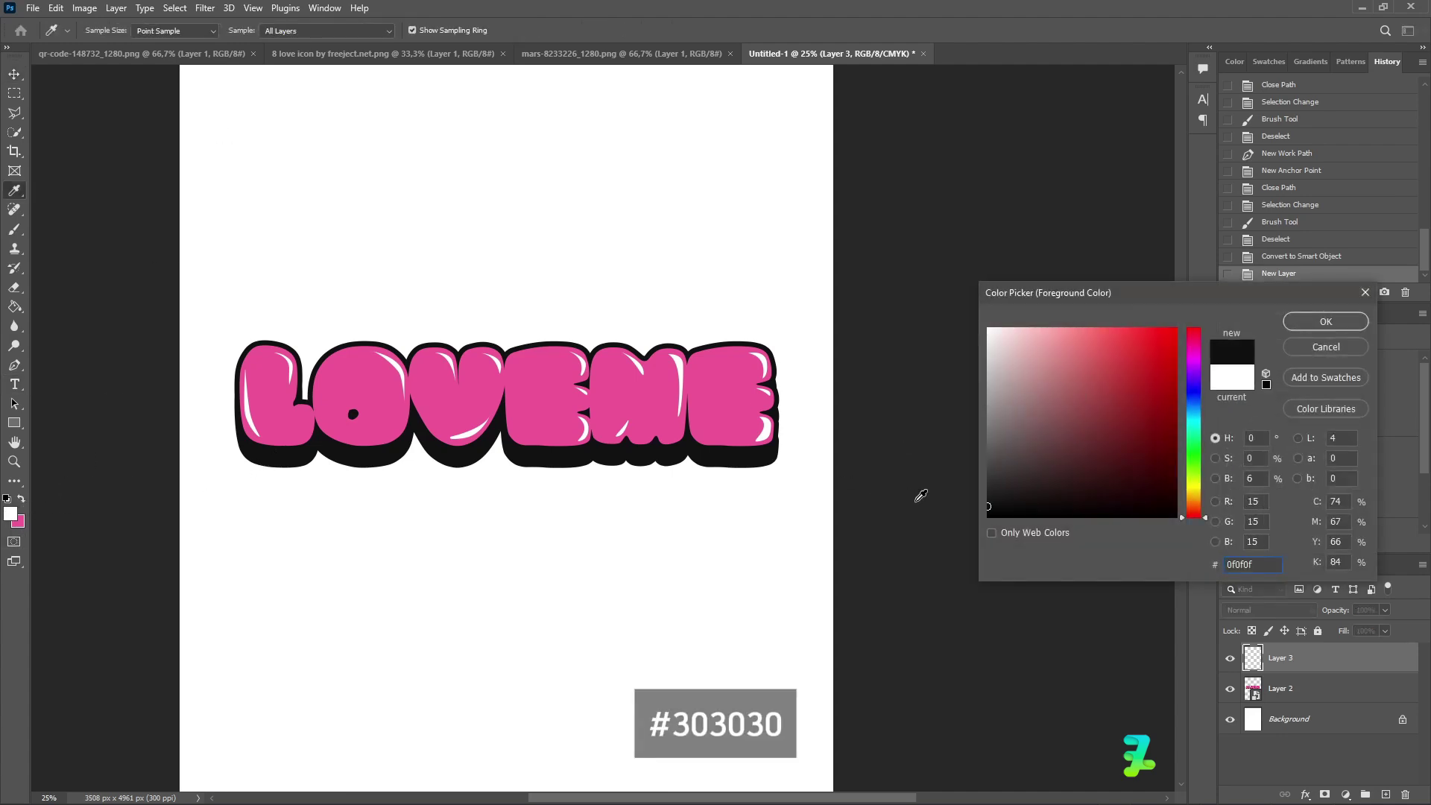
left_click_drag(990, 491, 983, 477)
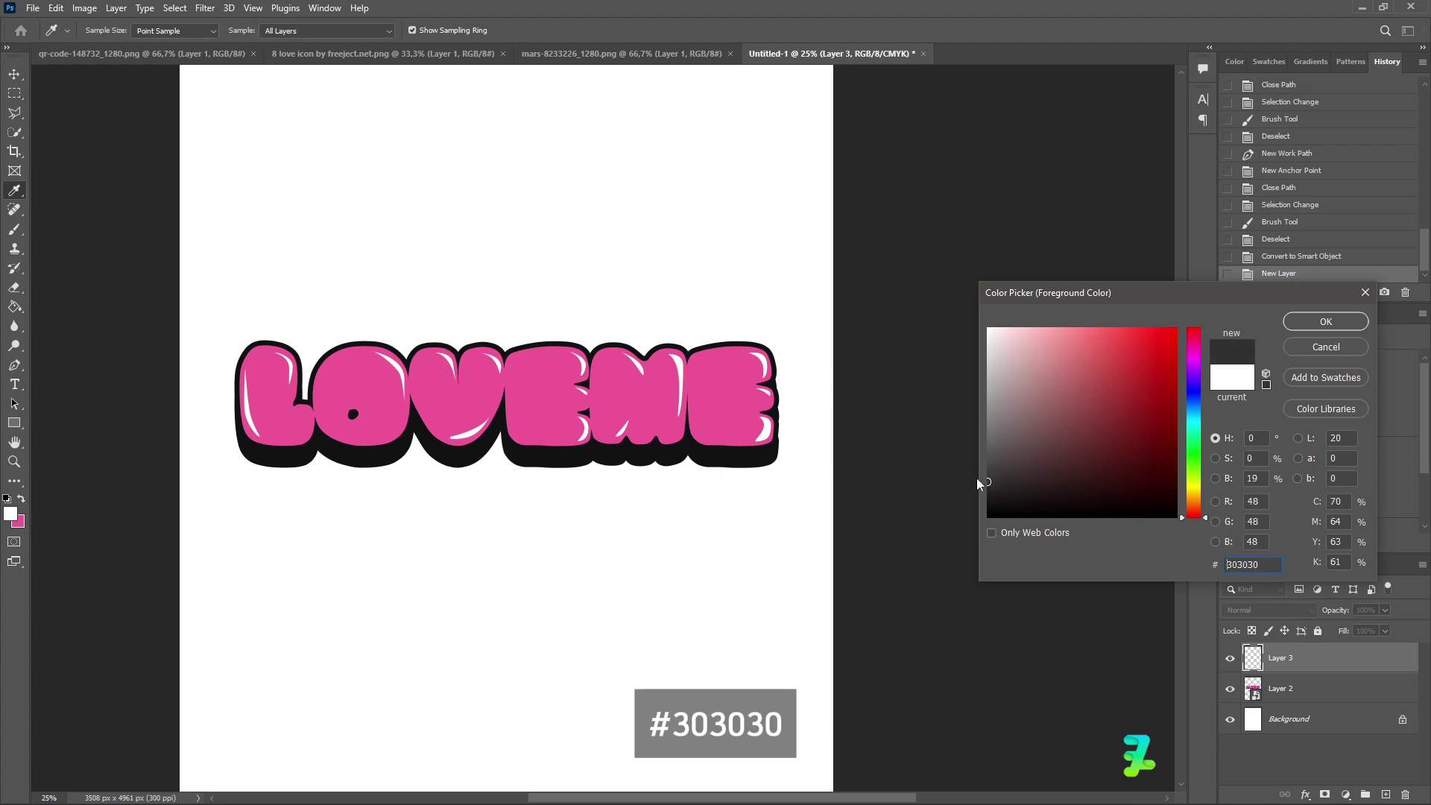
left_click(1325, 321)
Choose Koshari as the font for the Type tool.
key("t")
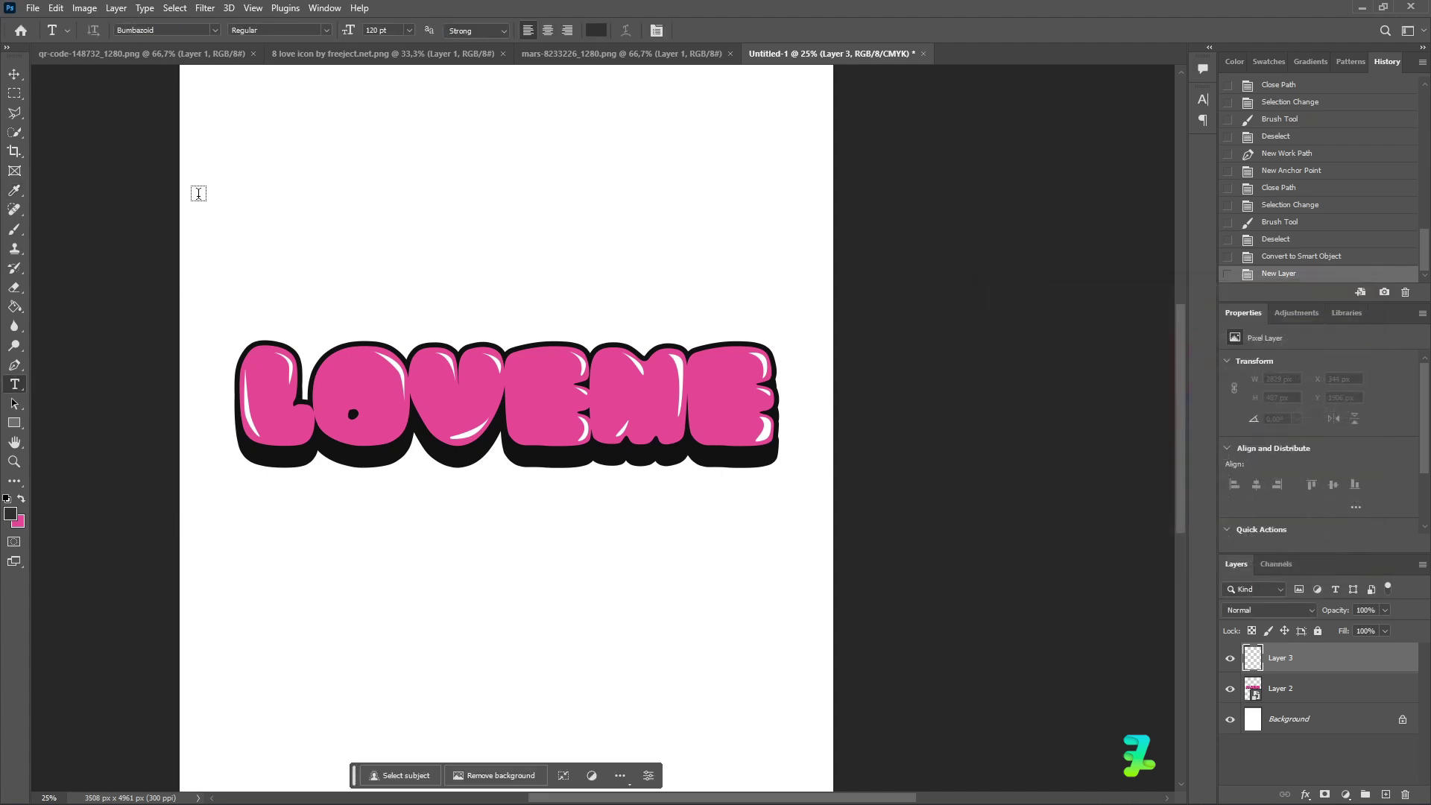
left_click(216, 30)
scroll(252, 447, "down", 3)
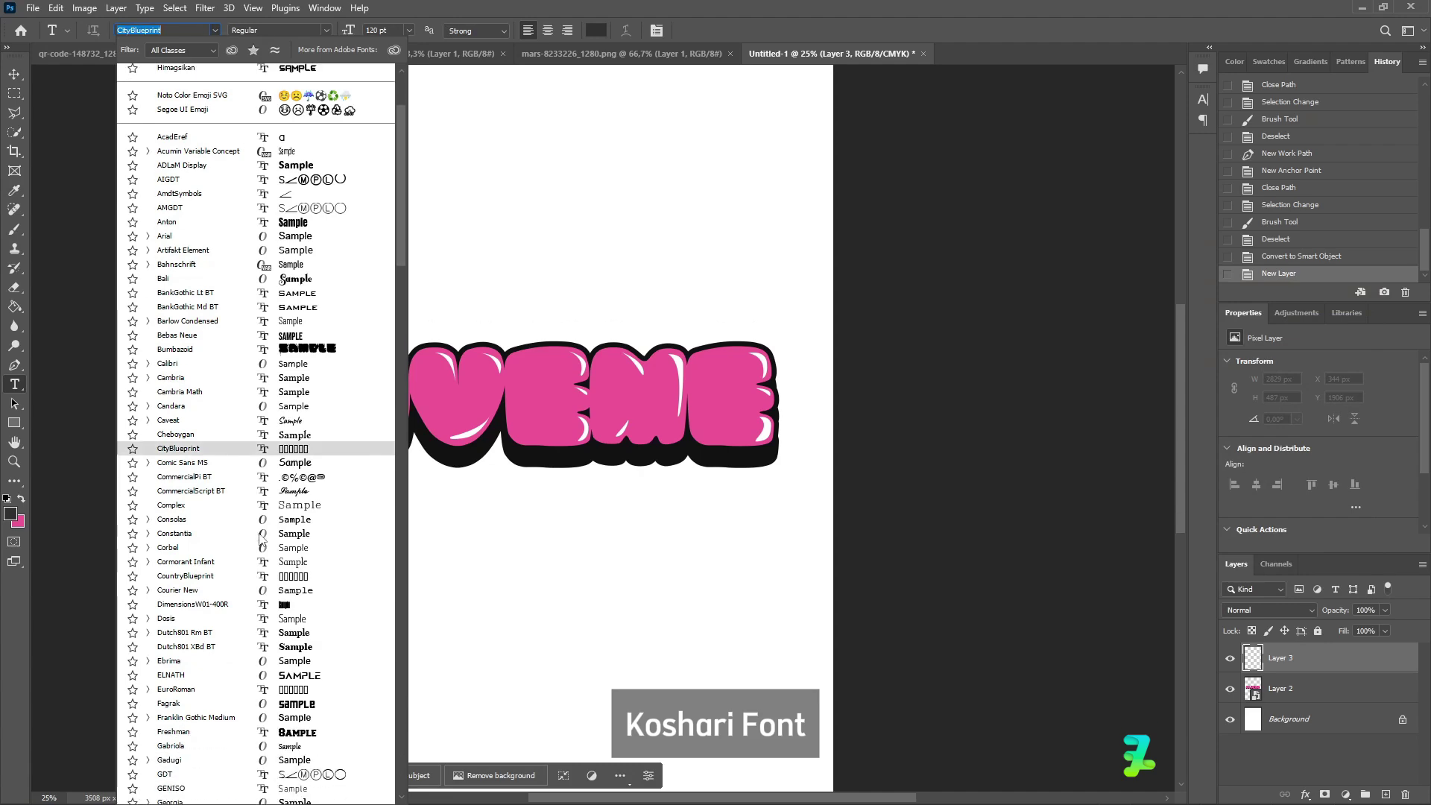
scroll(260, 538, "down", 13)
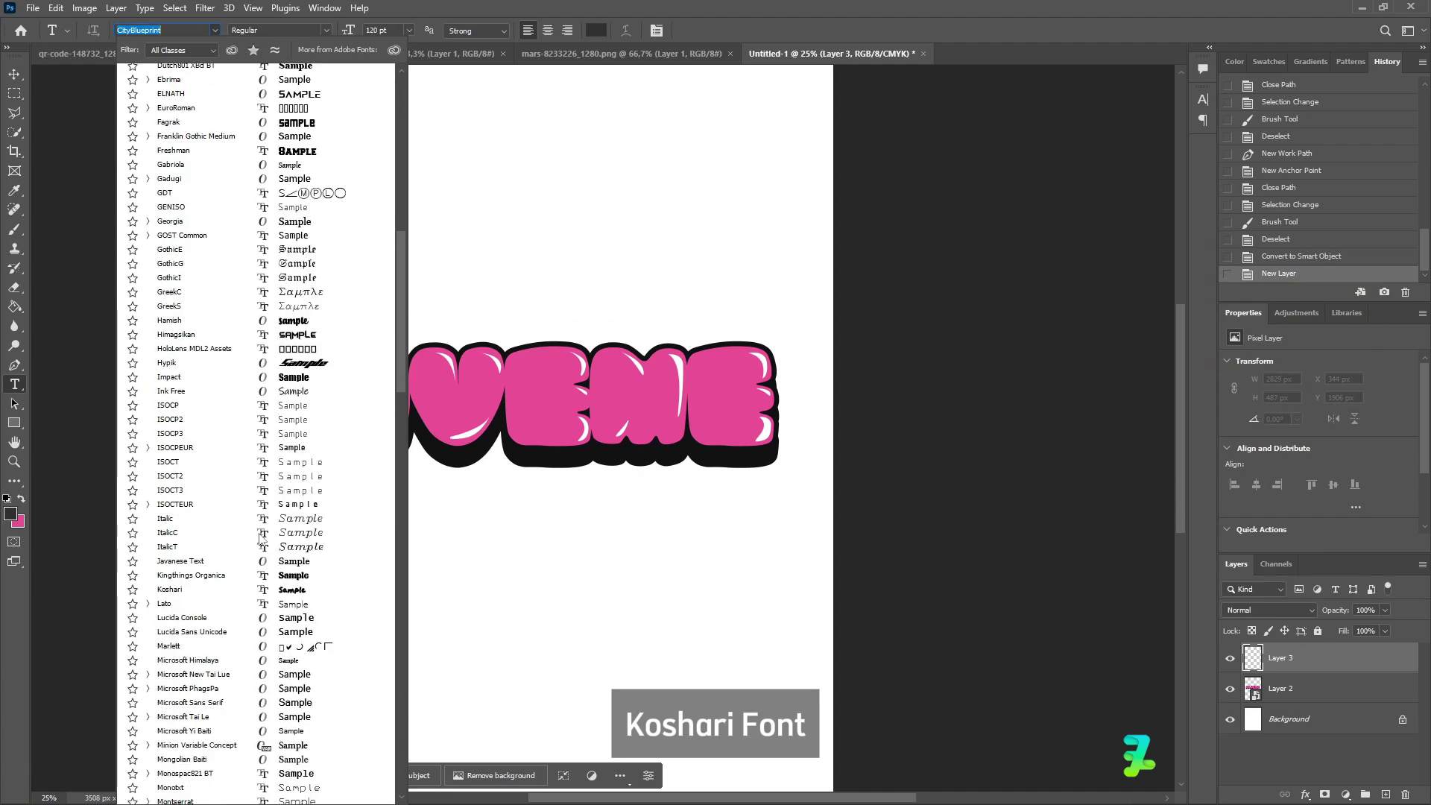
left_click(193, 590)
Add the text "Do you" on the blank area above the LOVEME lettering.
left_click(424, 261)
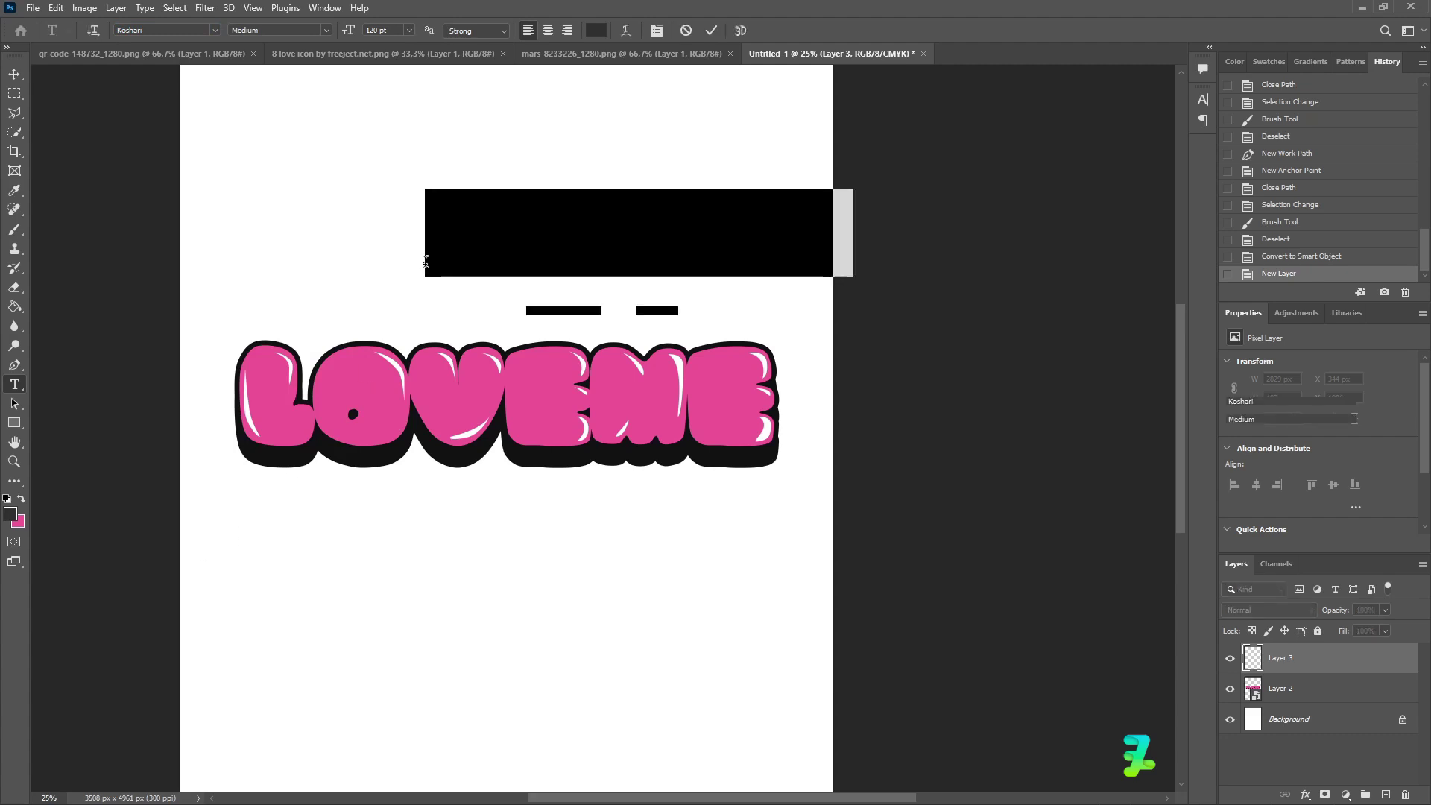
type("Do")
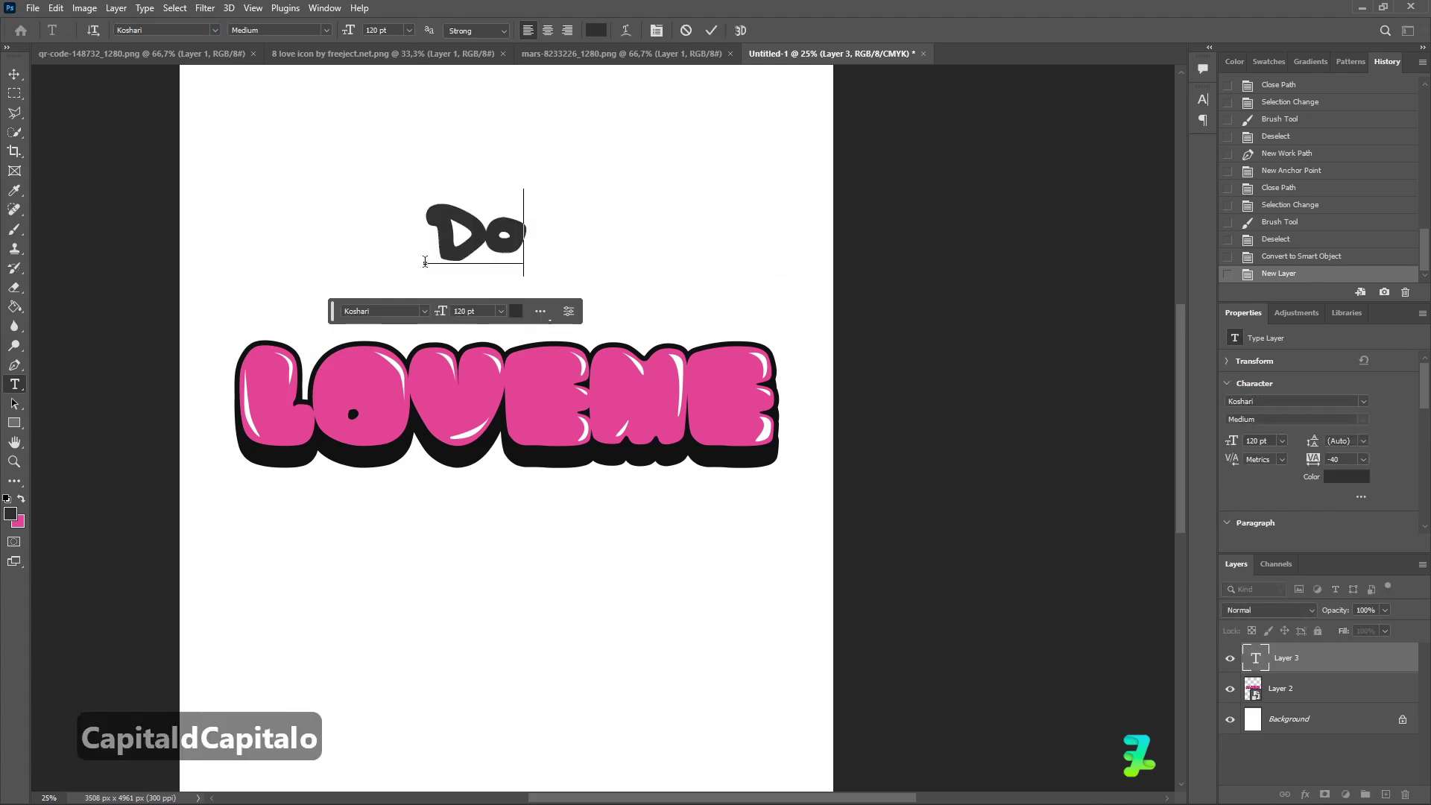
type(" u")
key("BackSpace")
type("y")
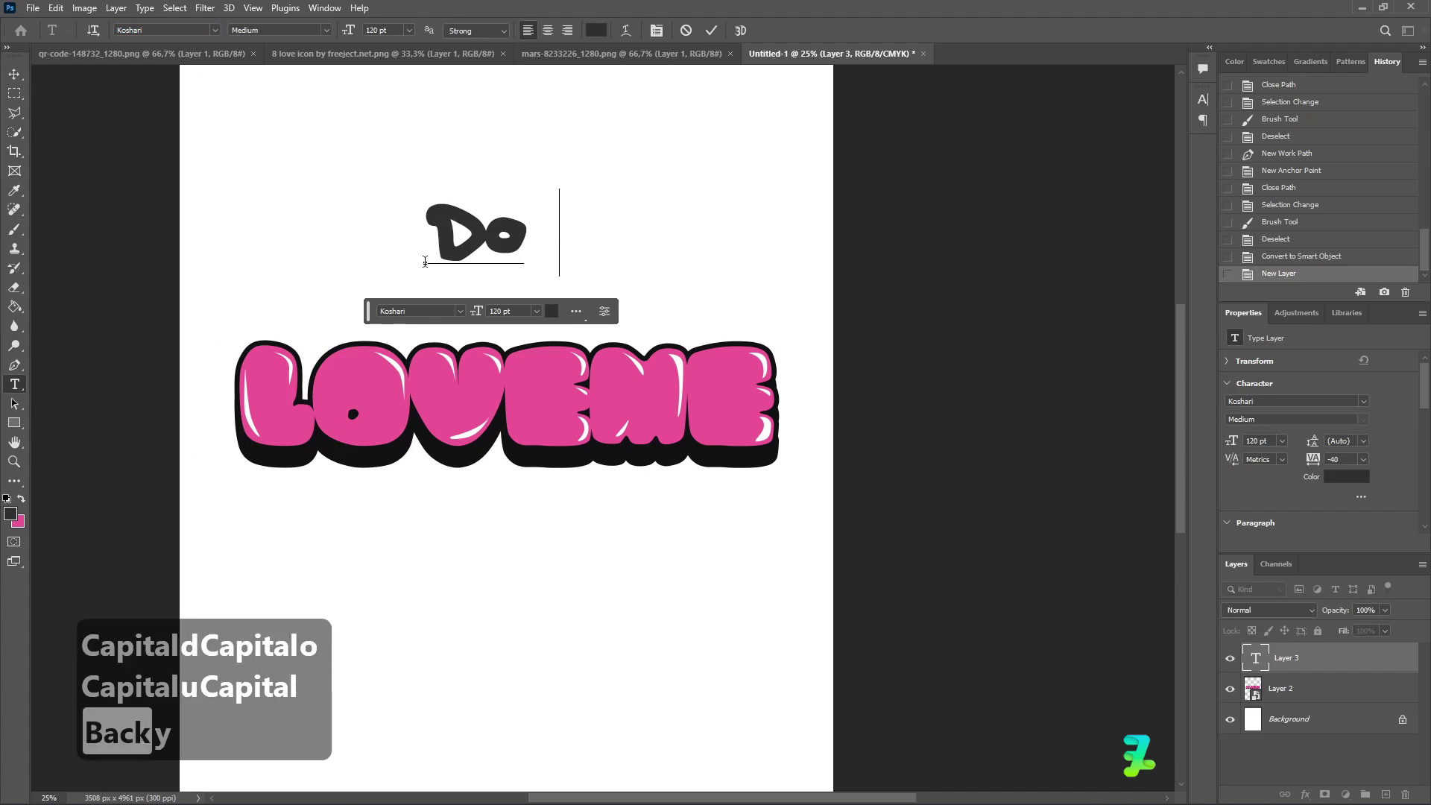
key("BackSpace")
type("u")
key("BackSpace")
key("Caps_Lock")
type("U")
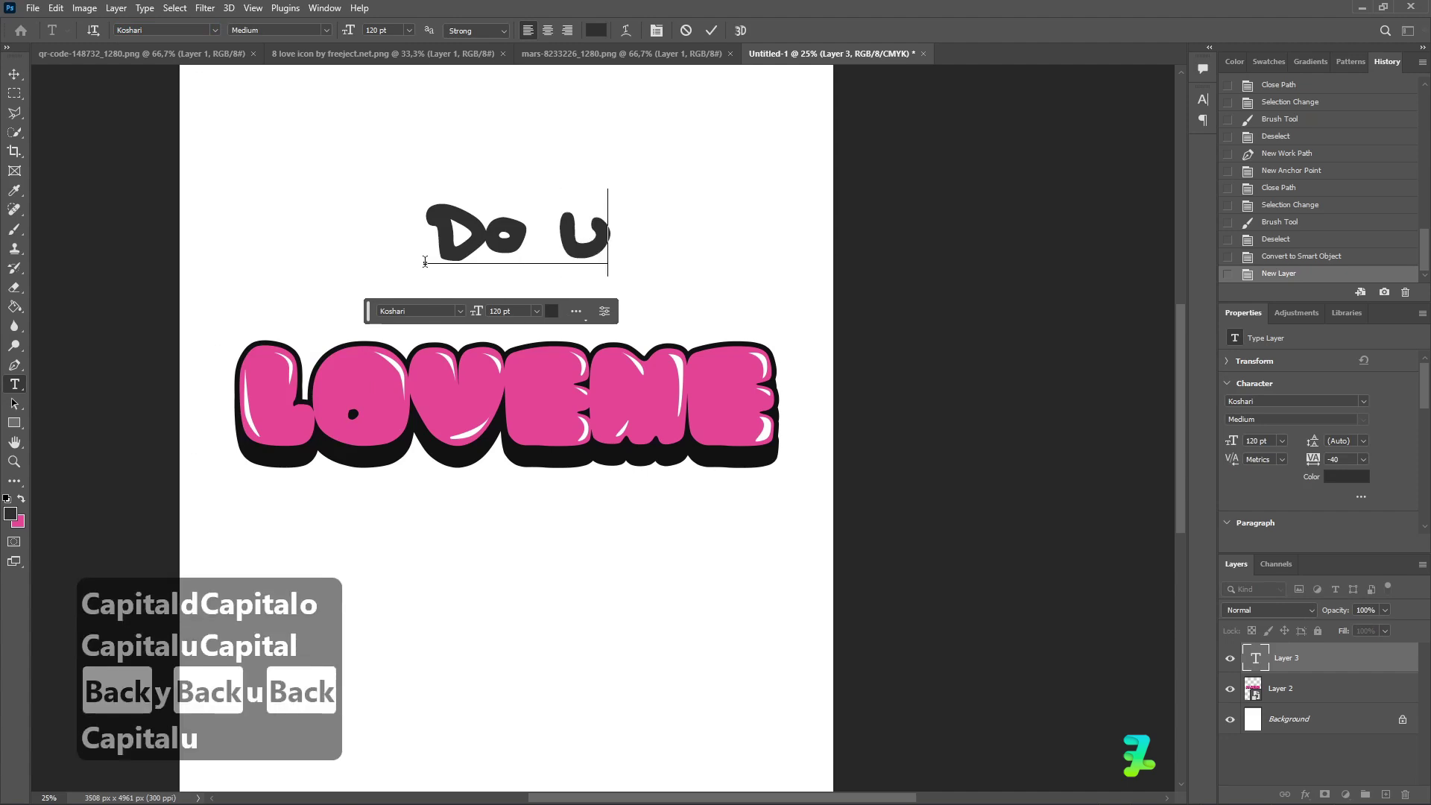
key("BackSpace")
type("Y")
key("BackSpace")
type("Y")
key("Caps_Lock")
key("BackSpace")
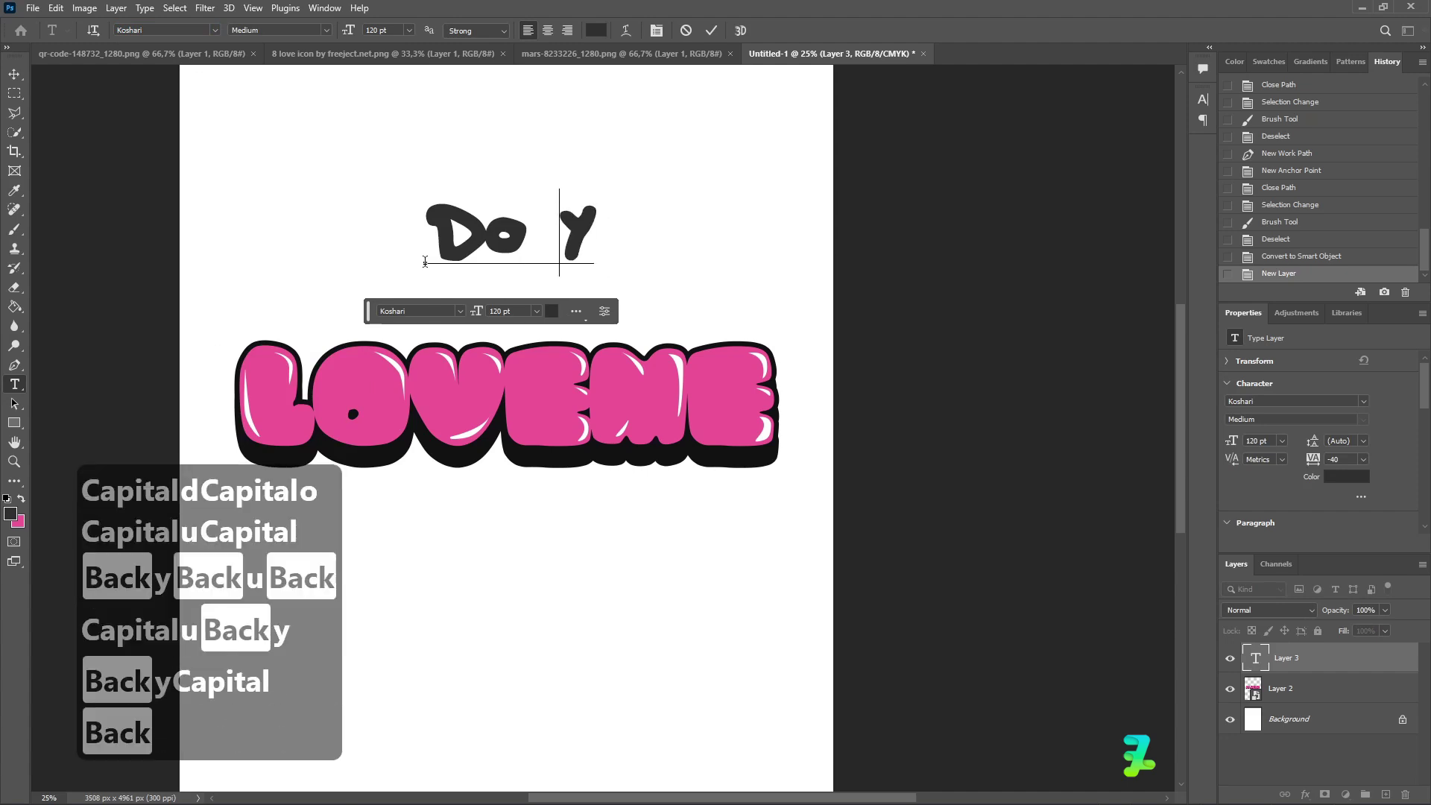
type("y")
key("Caps_Lock")
type("Ou")
key("BackSpace")
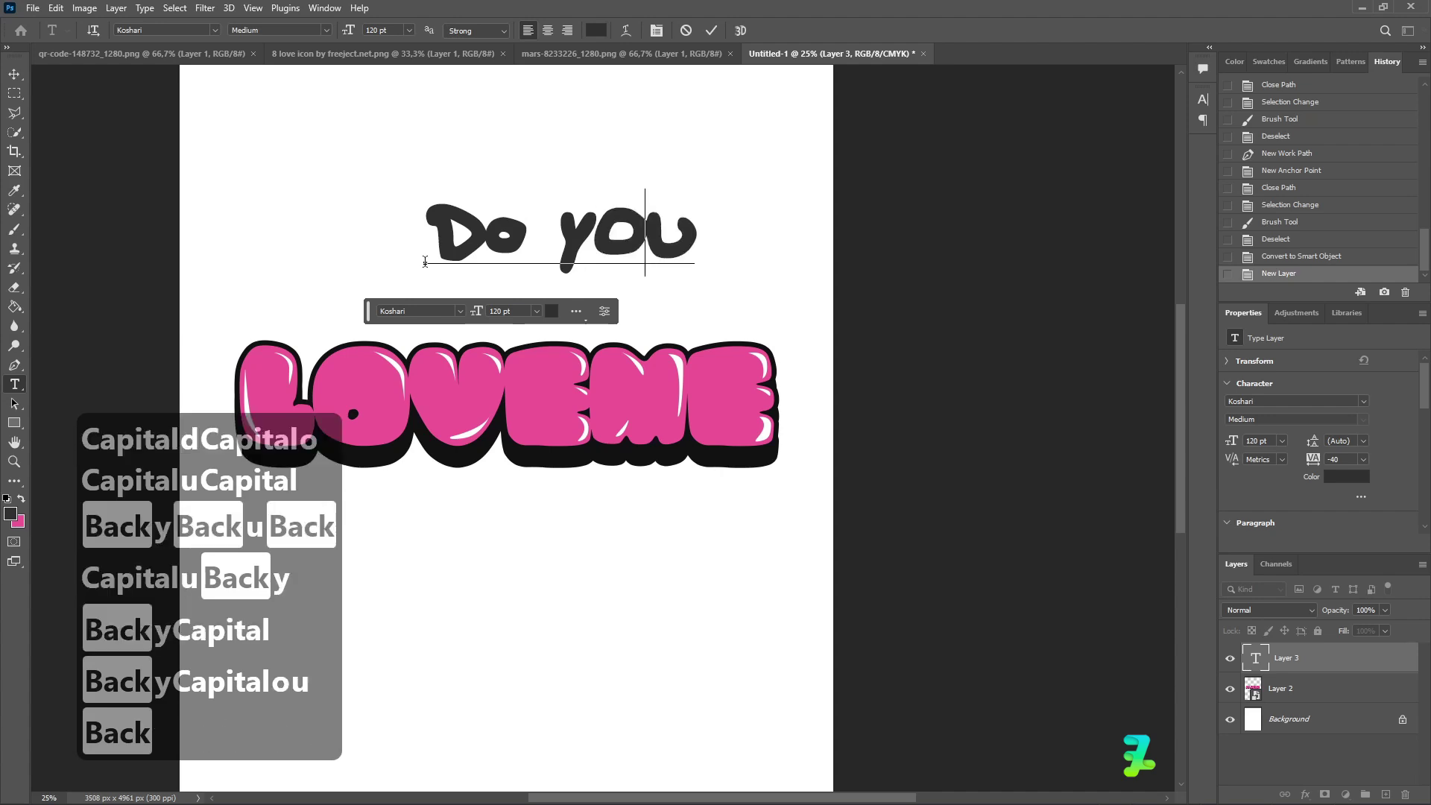
key("BackSpace")
key("Caps_Lock")
type("ou")
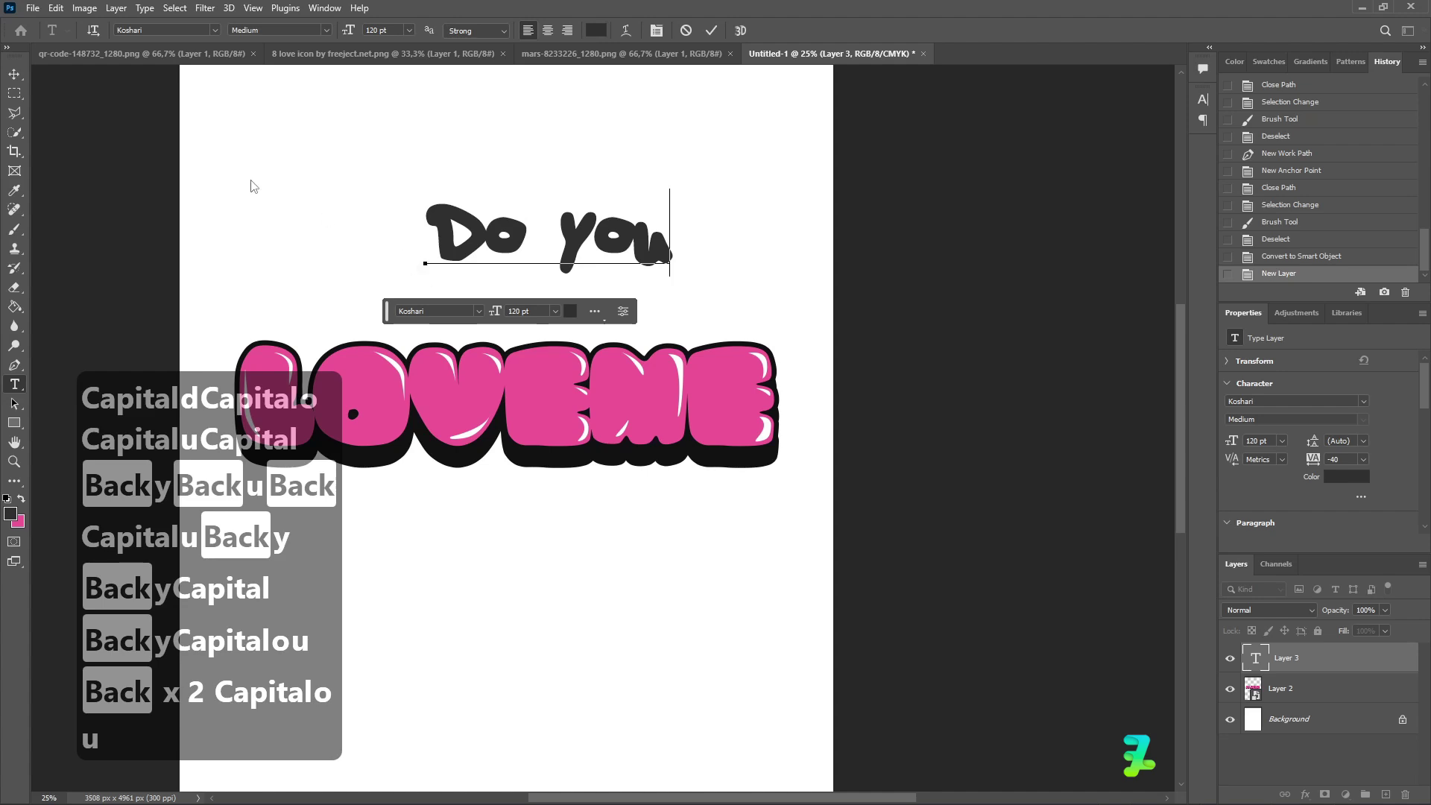
left_click(13, 74)
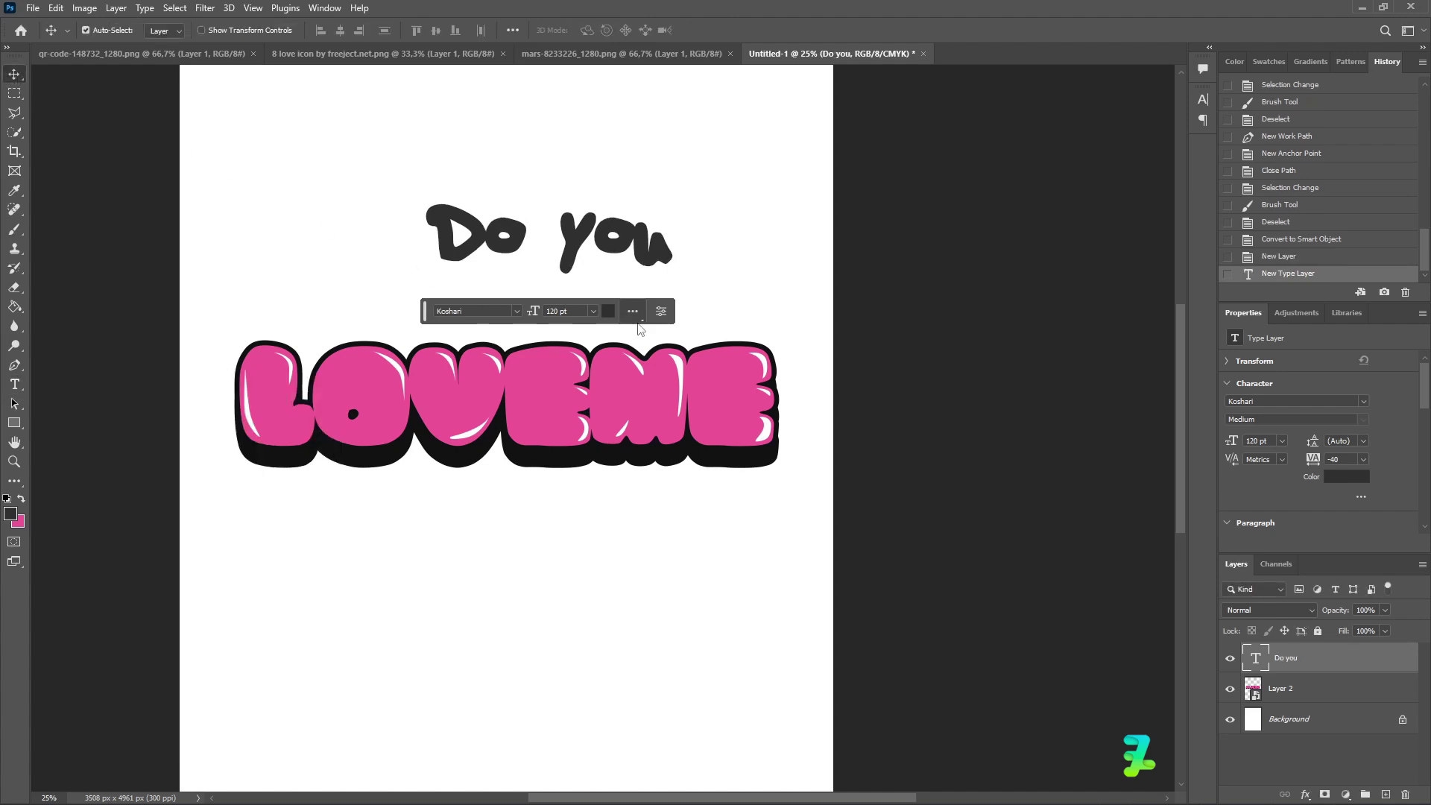
Move the "Do you" text down so it sits centred just above the LOVEME lettering.
left_click_drag(550, 245, 512, 304)
scroll(559, 367, "up", 5)
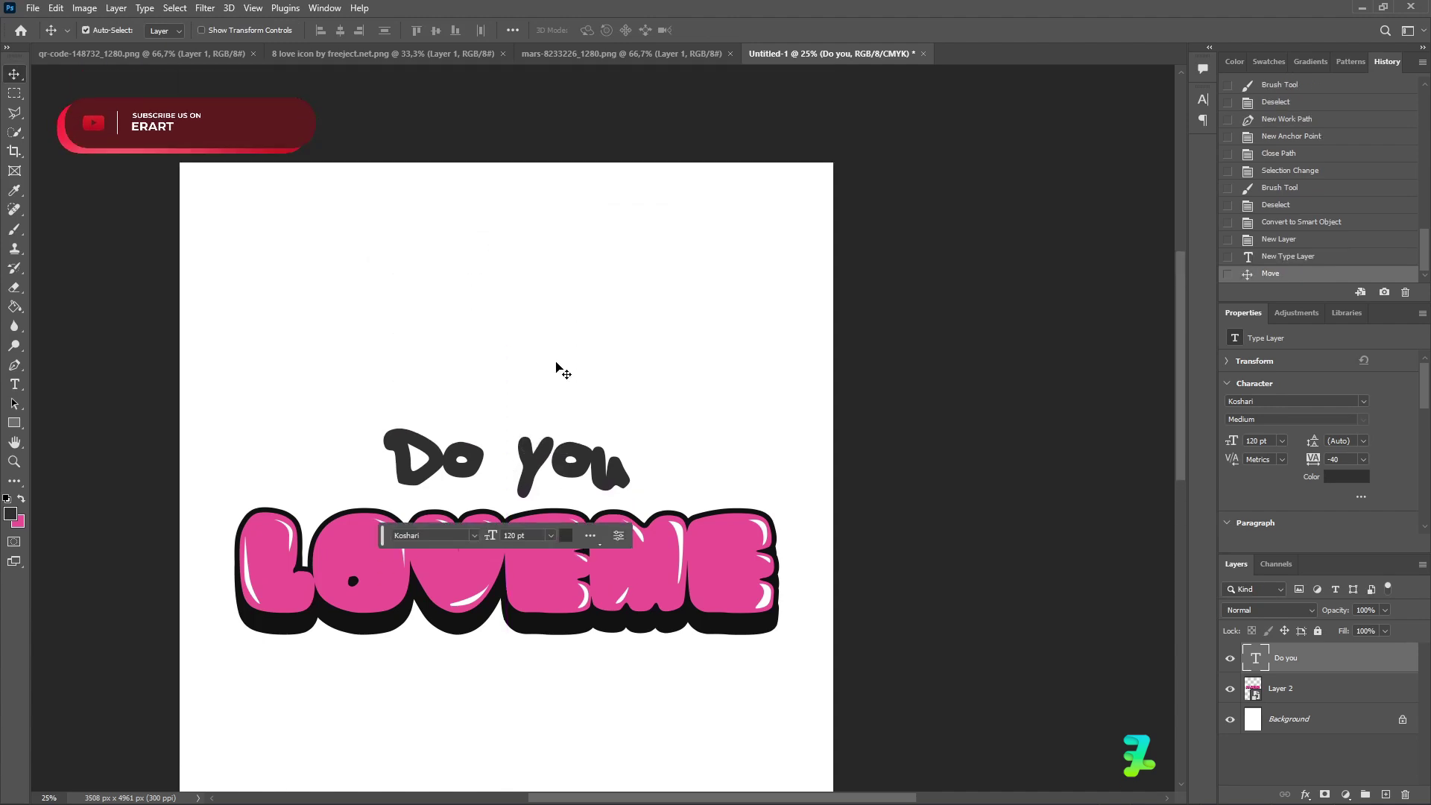
scroll(557, 365, "down", 1)
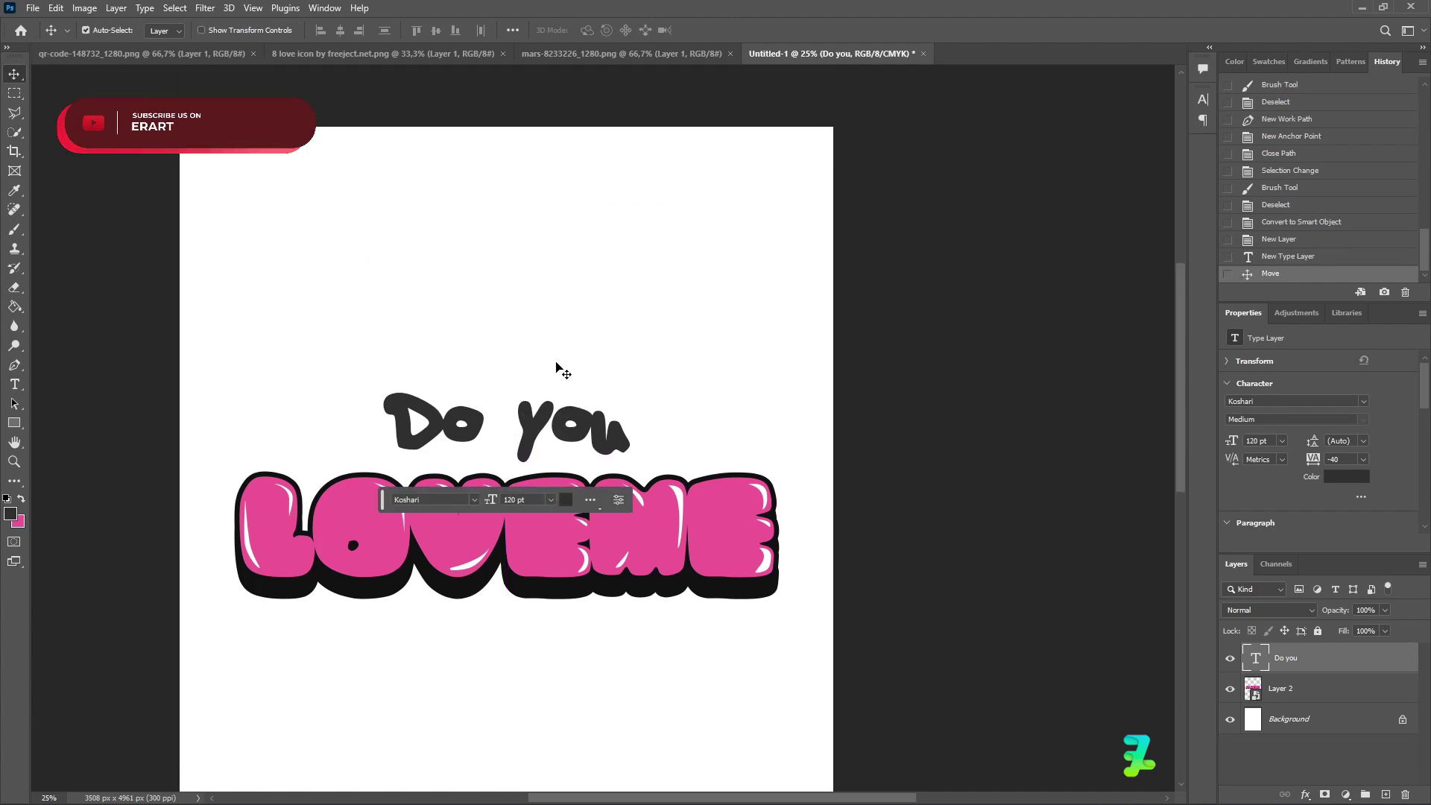
scroll(556, 365, "down", 1)
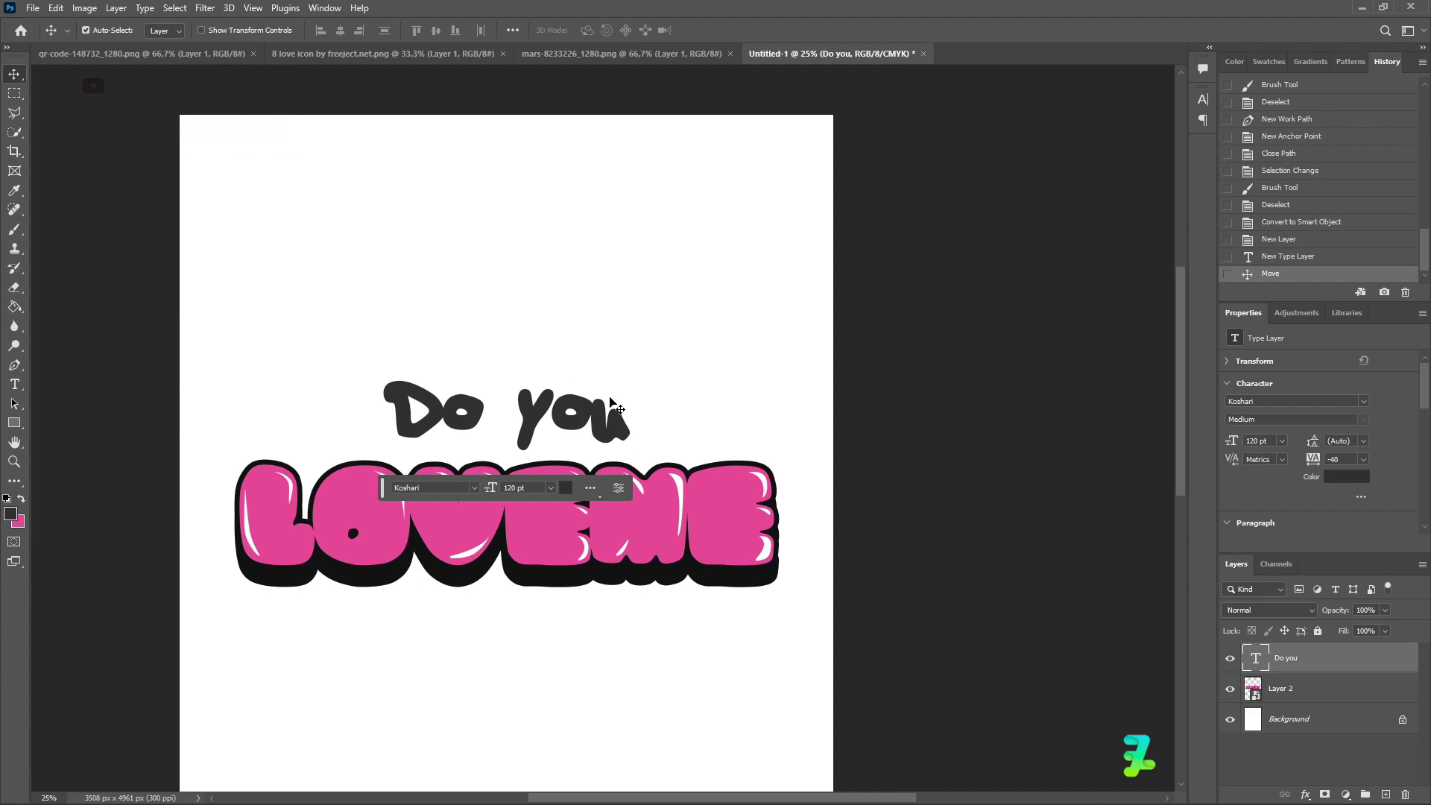
scroll(868, 517, "down", 1)
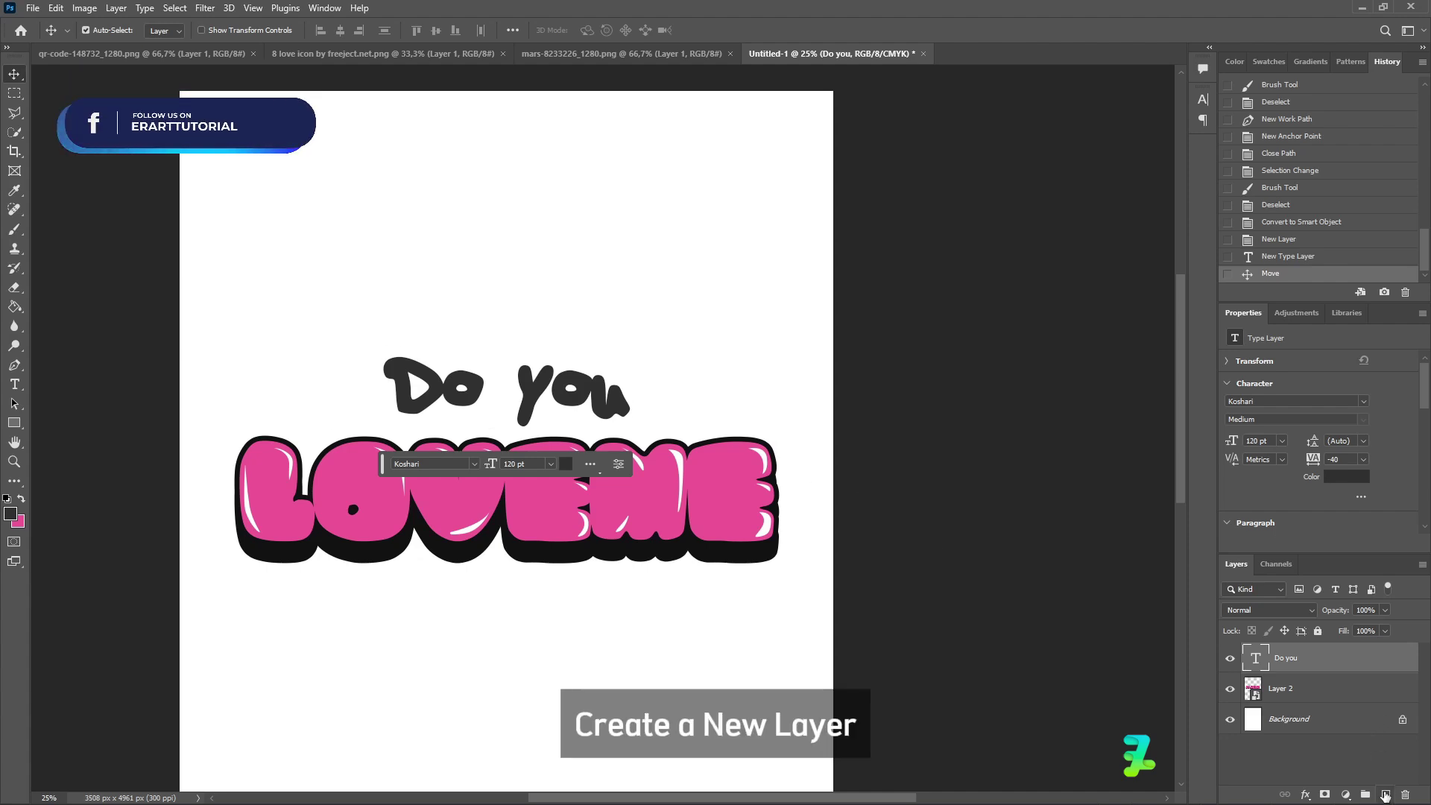
Create a new layer above the "Do you" text and set the foreground colour to #0f0f0f.
left_click(1386, 795)
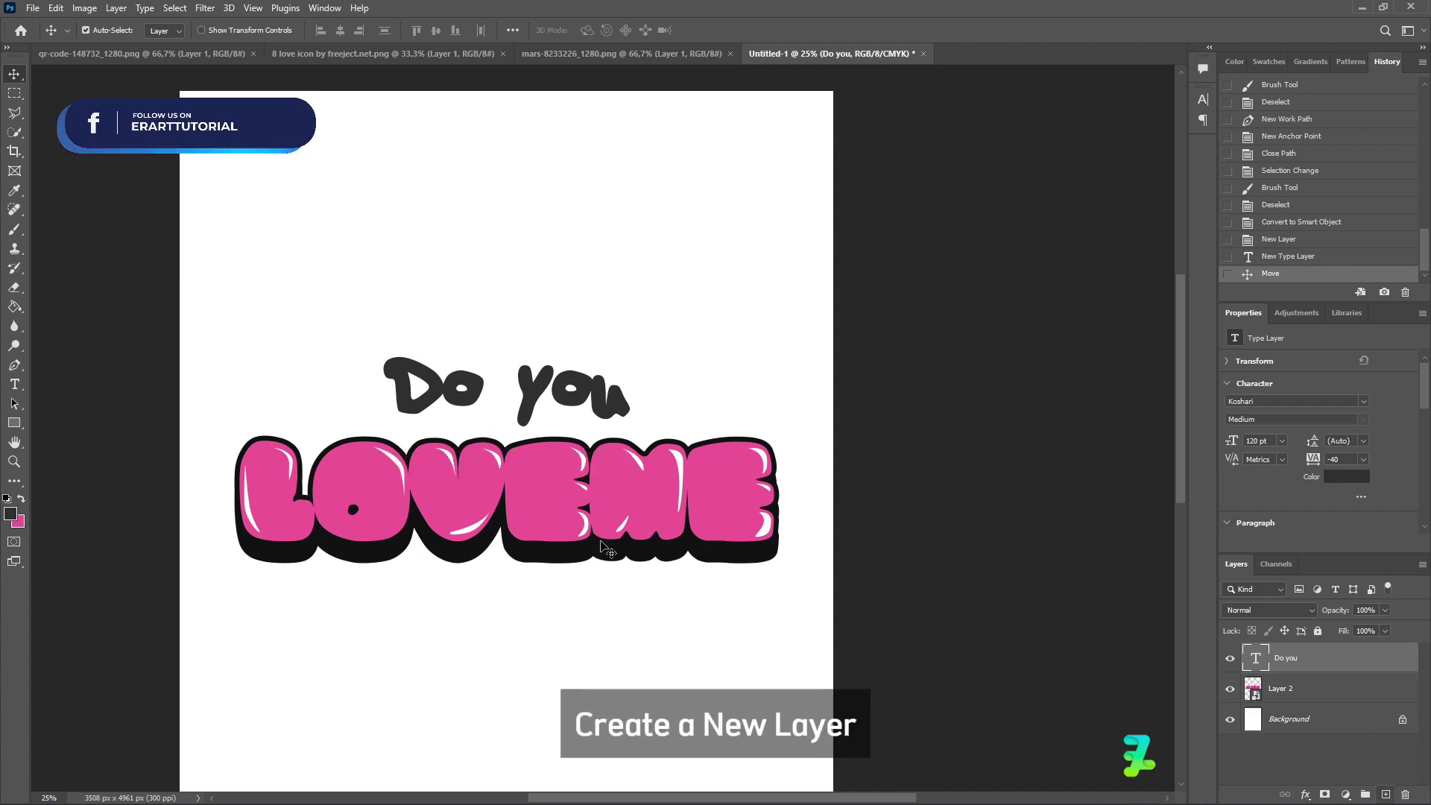
left_click(10, 514)
type("0f0f0f")
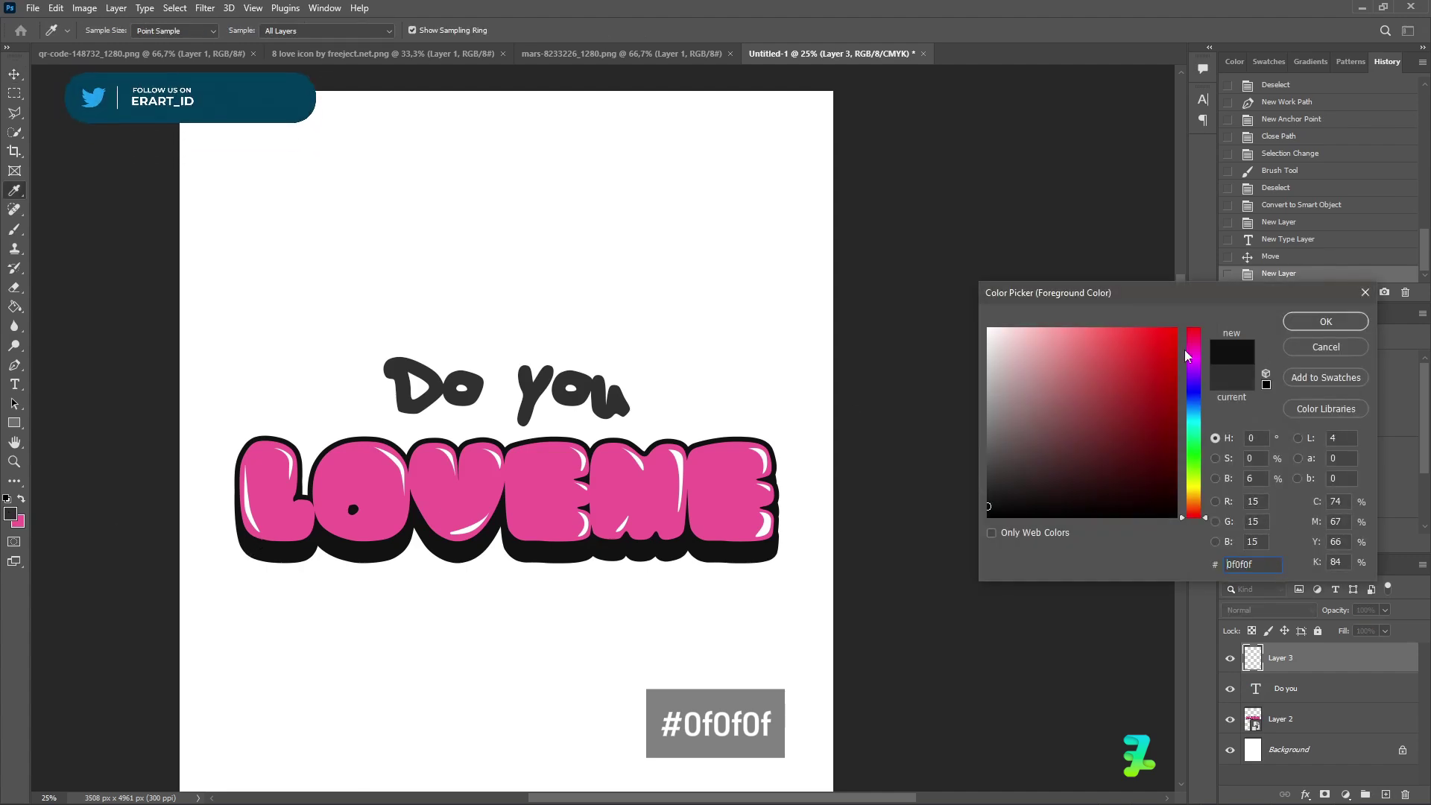
left_click(1326, 321)
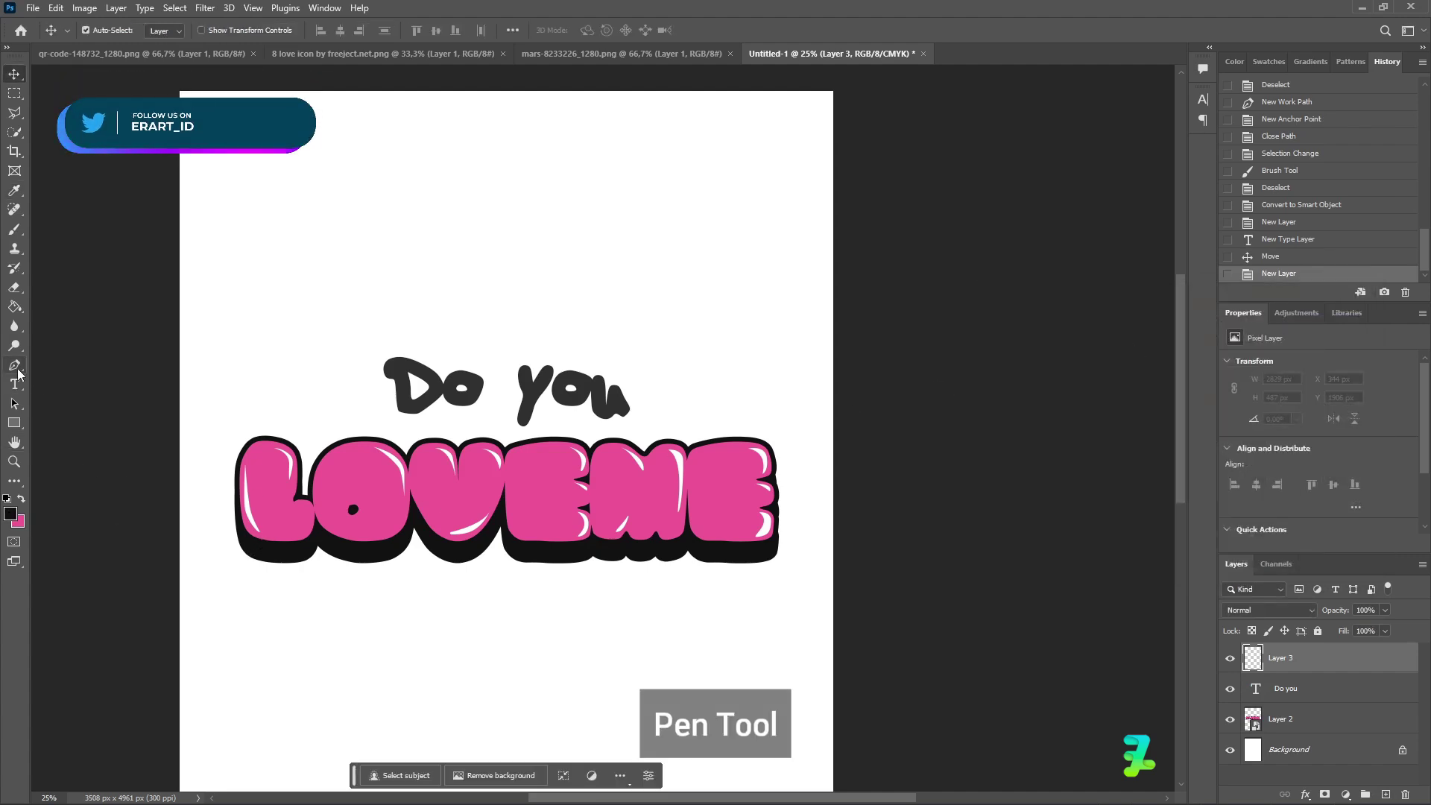
Draw a closed crescent path with the Pen tool just outside the lower-right corner of the final E in LOVEME.
left_click(16, 366)
scroll(516, 628, "down", 5)
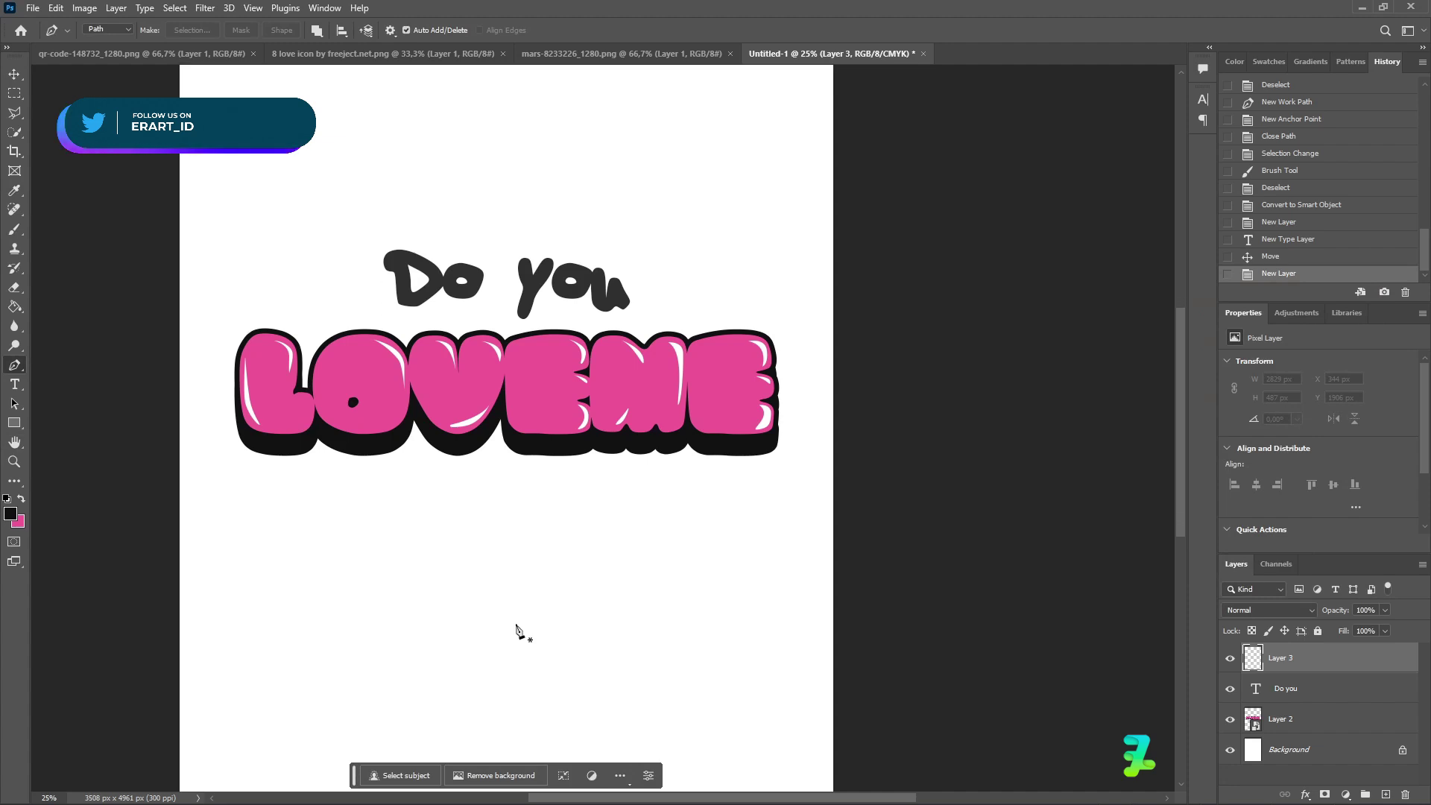
key("ctrl+equal")
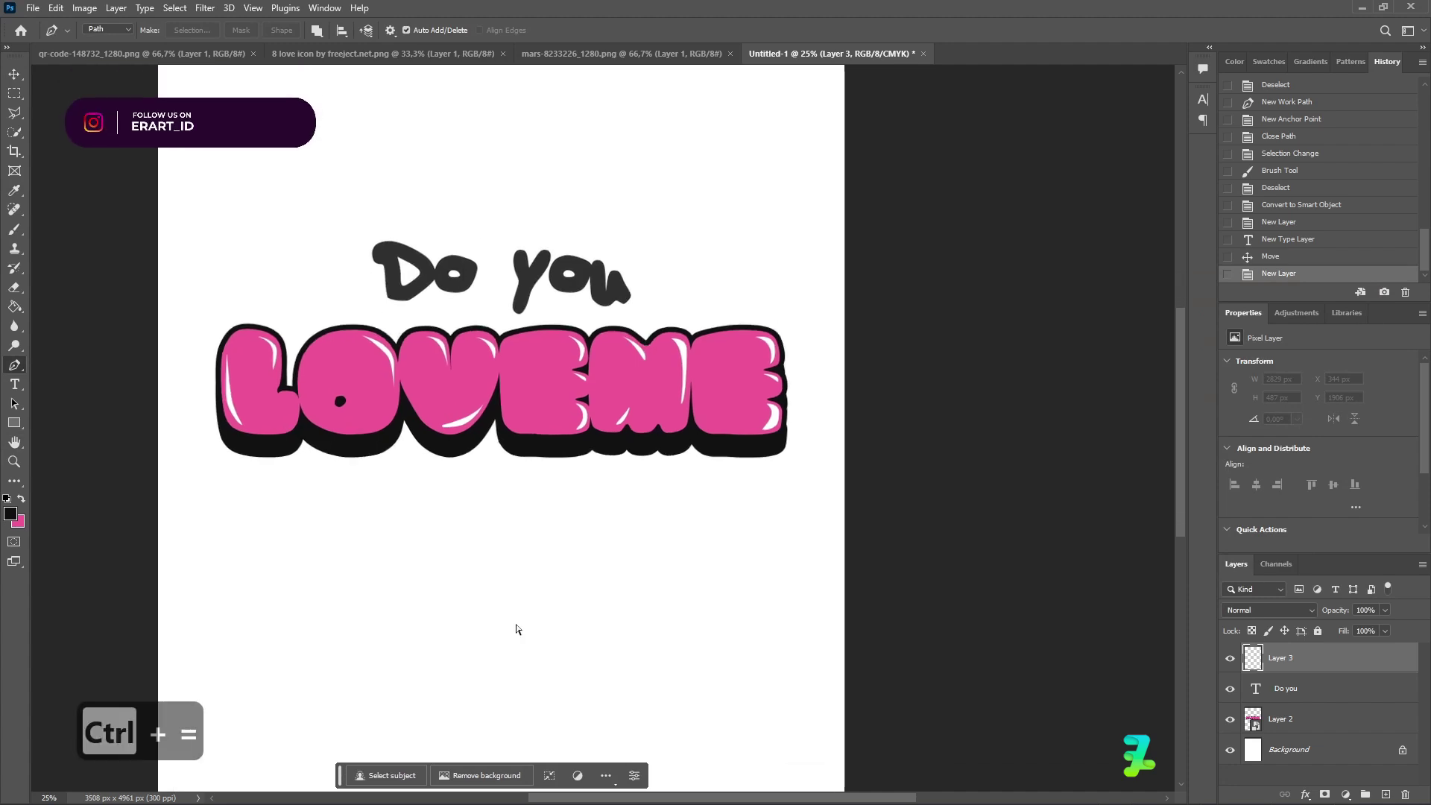
key("ctrl+equal")
key("ctrl+equal")
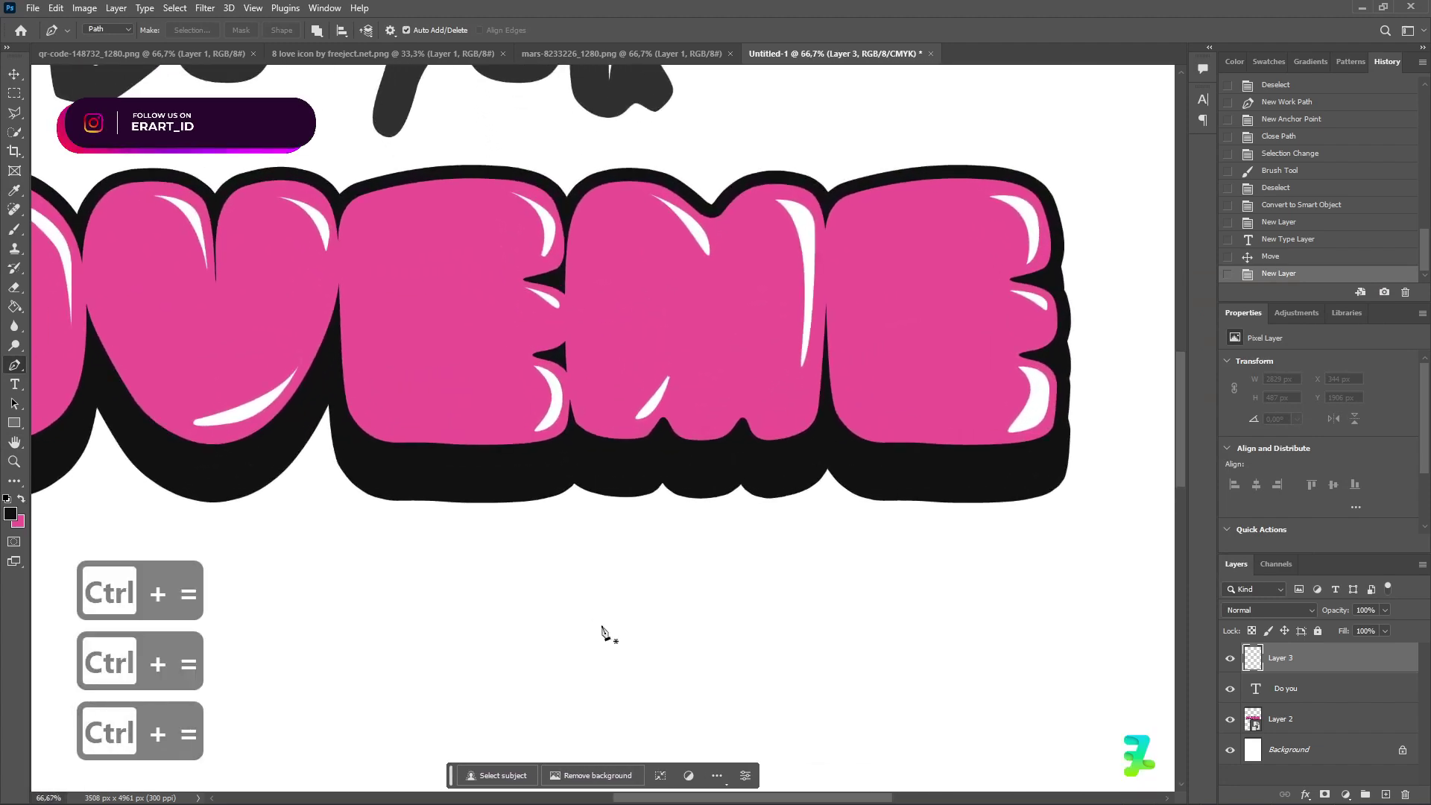
left_click(1078, 467)
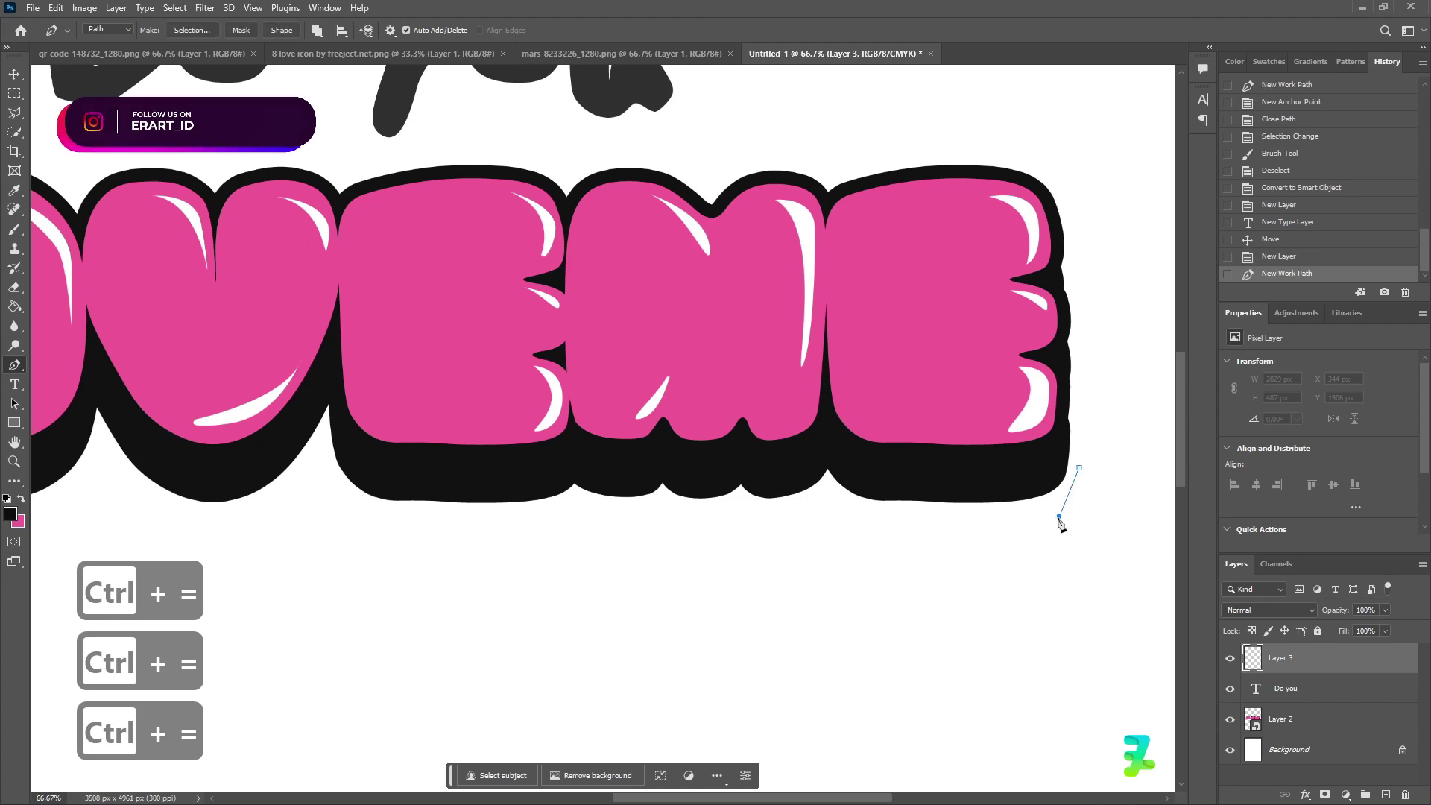
left_click(1077, 513)
key("ctrl+z")
left_click_drag(1031, 520, 978, 522)
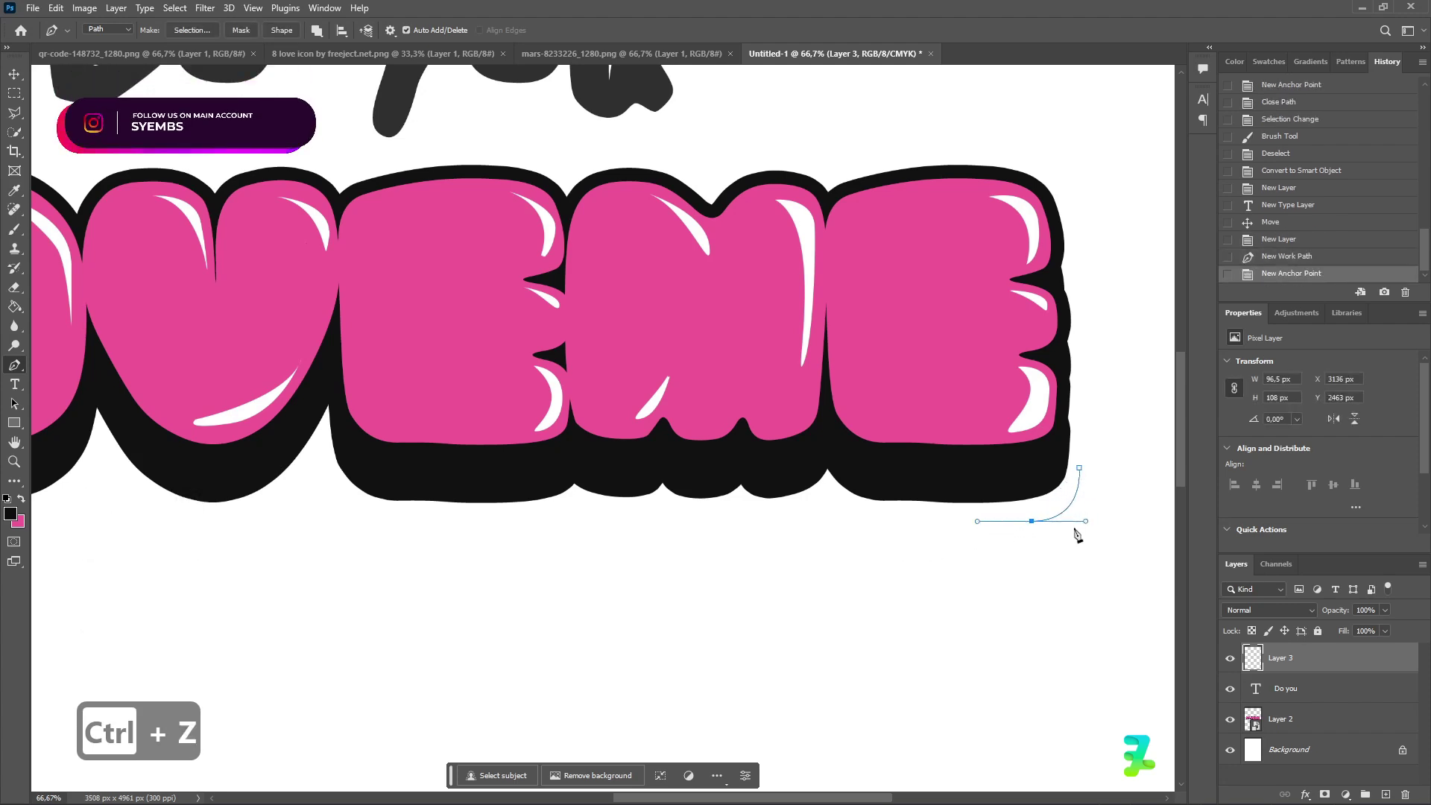
left_click(993, 522)
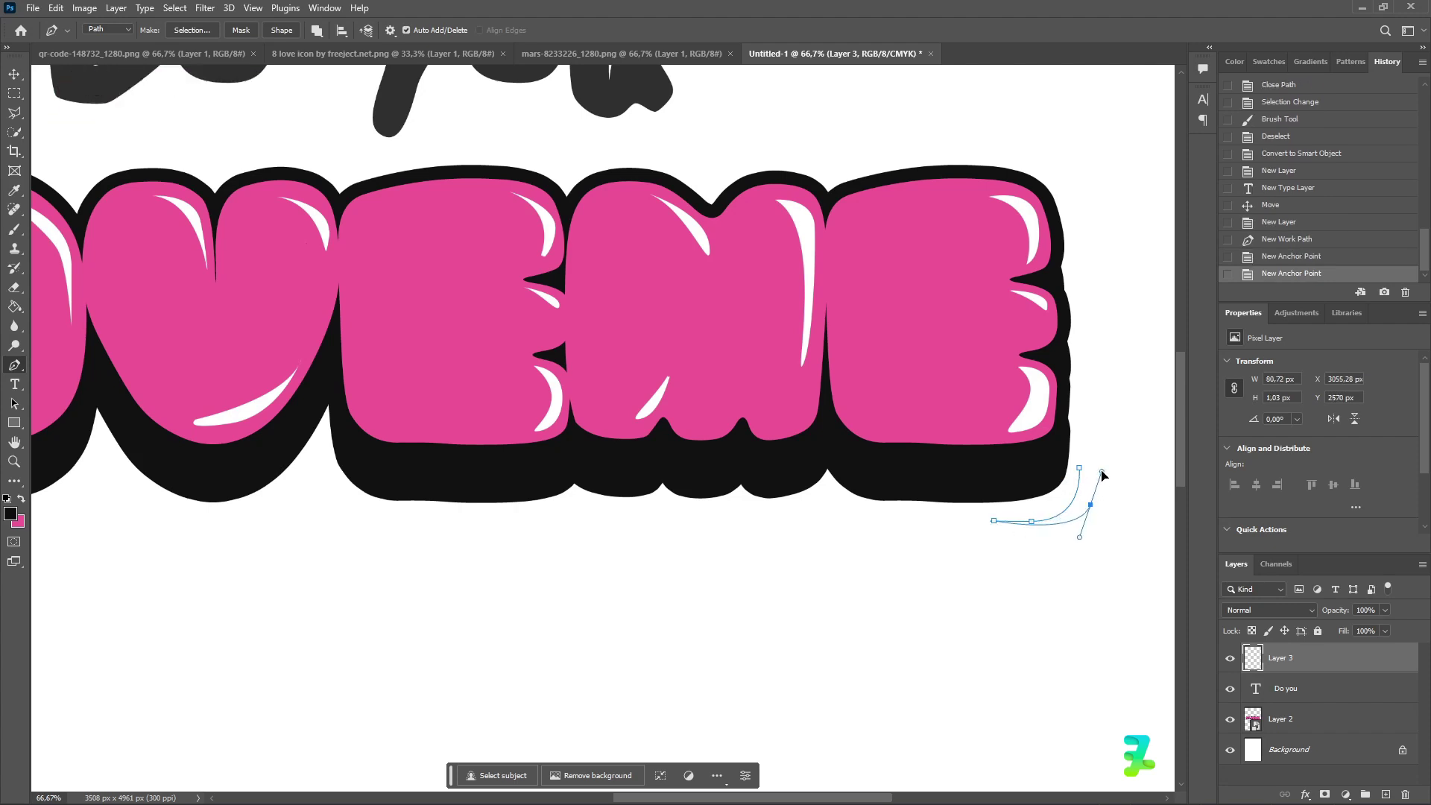
key("ctrl+z")
left_click_drag(1075, 456, 1022, 395)
Convert the crescent path by the final E to a selection, brush it solid black and deselect.
right_click(1063, 460)
left_click(1088, 520)
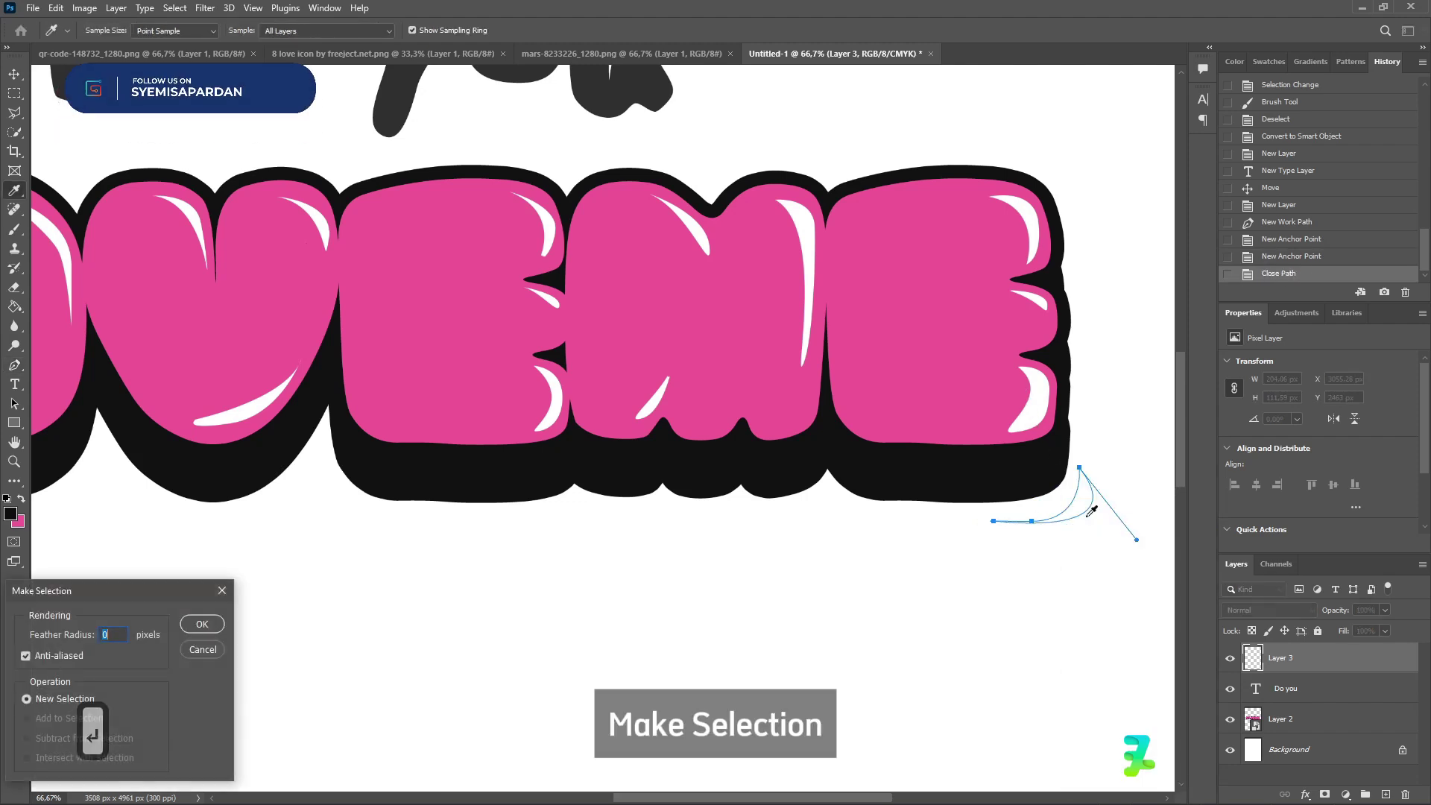
key("Return")
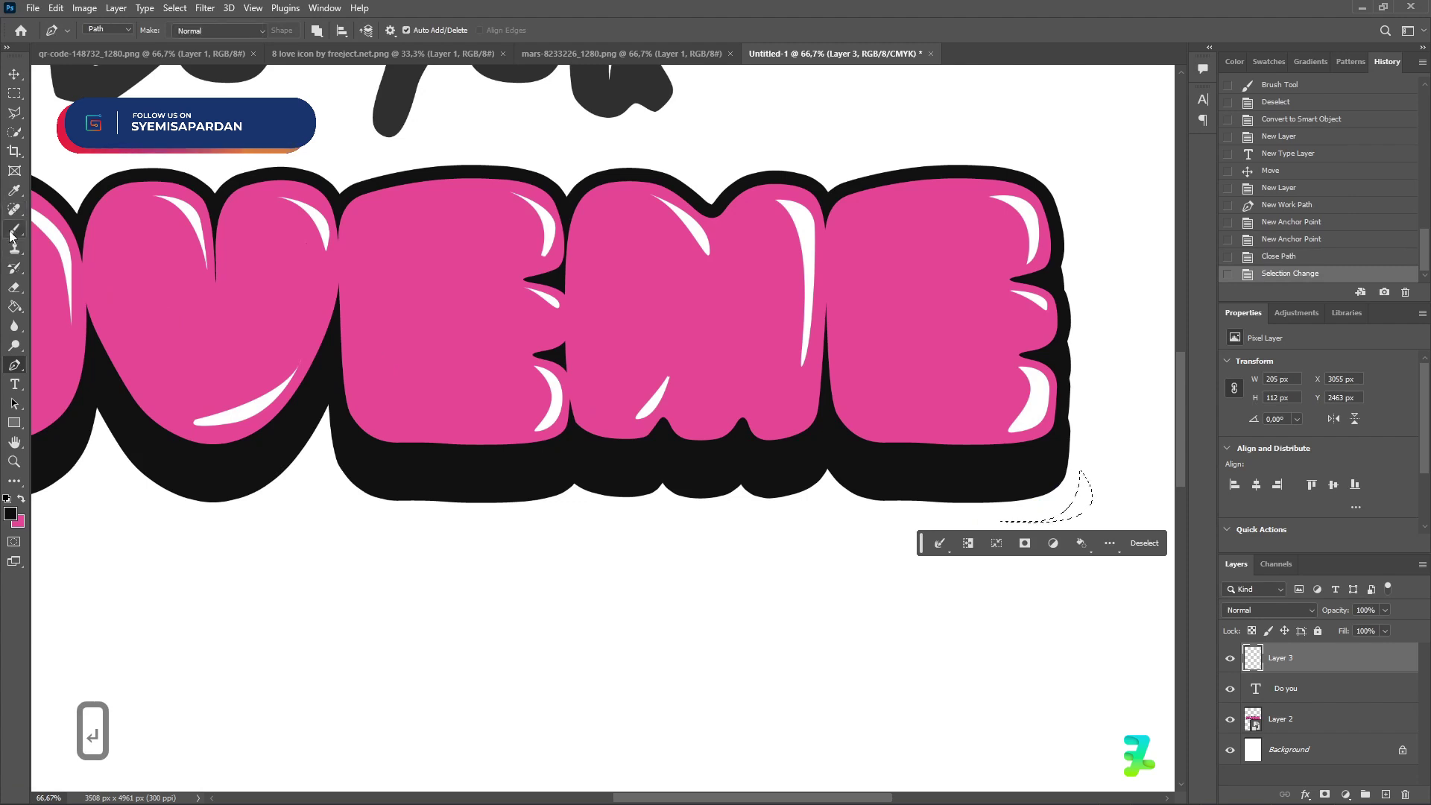
left_click(13, 232)
mouse_move(1081, 494)
left_mouse_down()
mouse_move(1023, 539)
mouse_move(1078, 497)
mouse_move(1014, 522)
mouse_move(1113, 490)
mouse_move(990, 543)
mouse_move(1092, 477)
left_mouse_up()
key("ctrl+d")
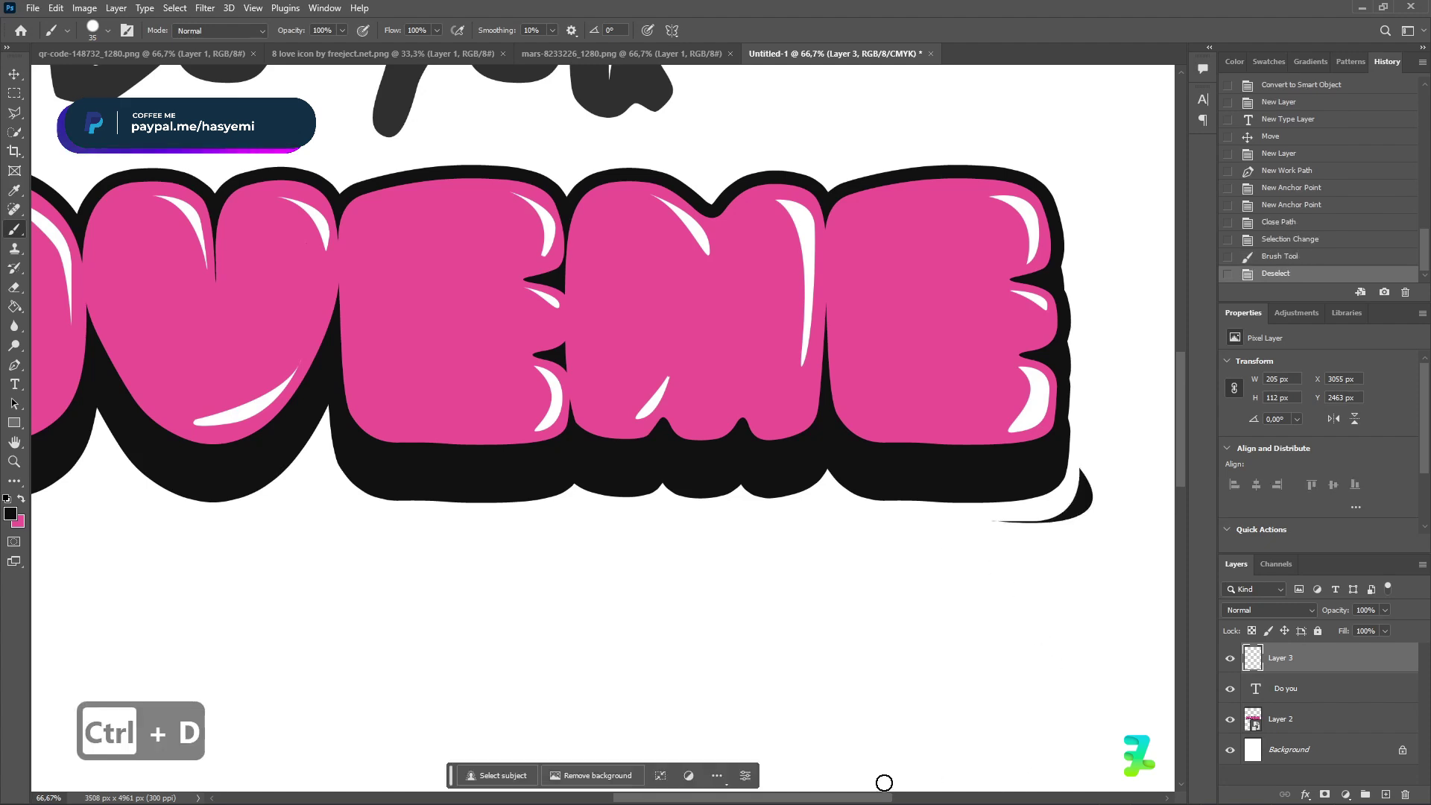
Draw a thin closed curved path with the Pen tool around the outside of the L's lower-left corner.
scroll(671, 655, "left", 10)
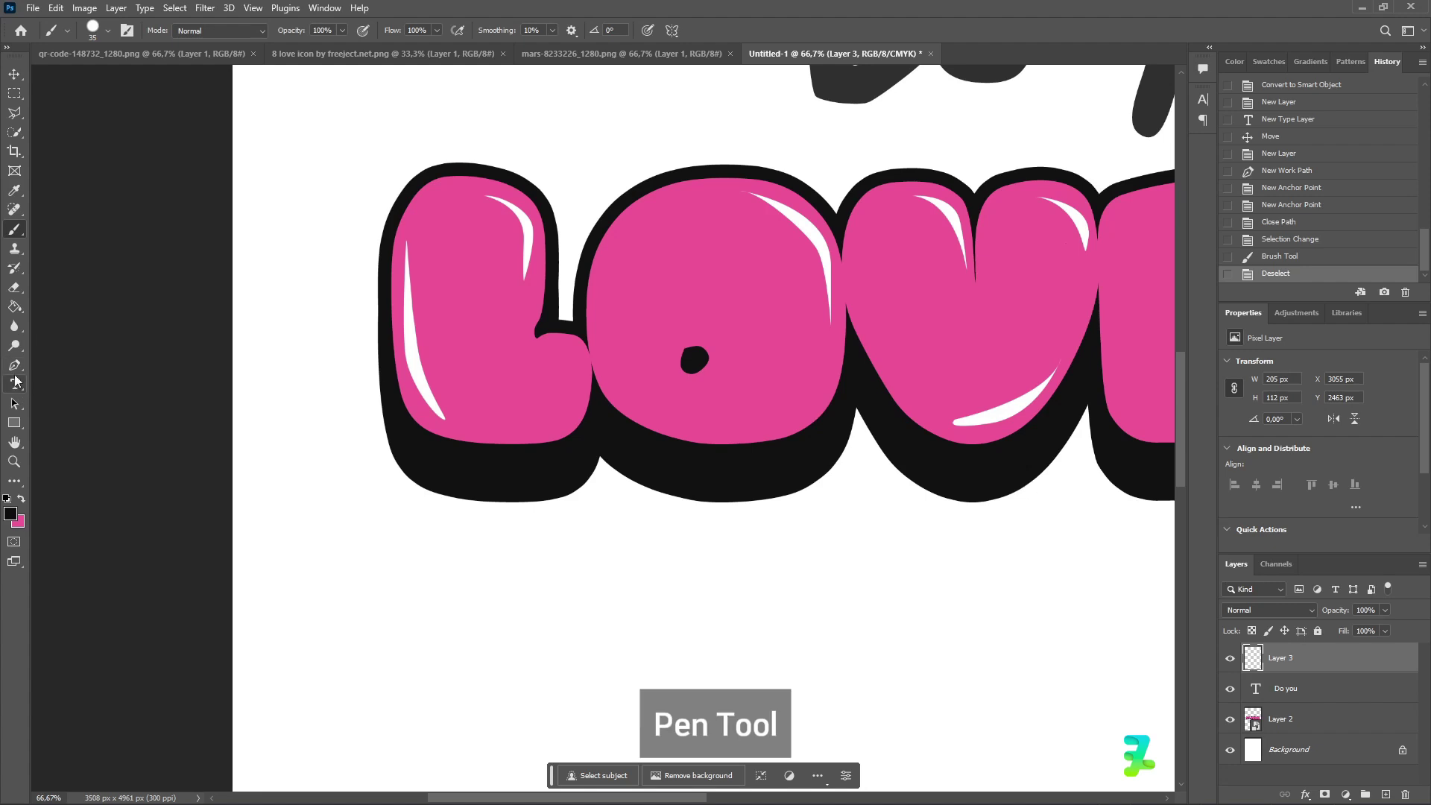
left_click(14, 369)
left_click(374, 450)
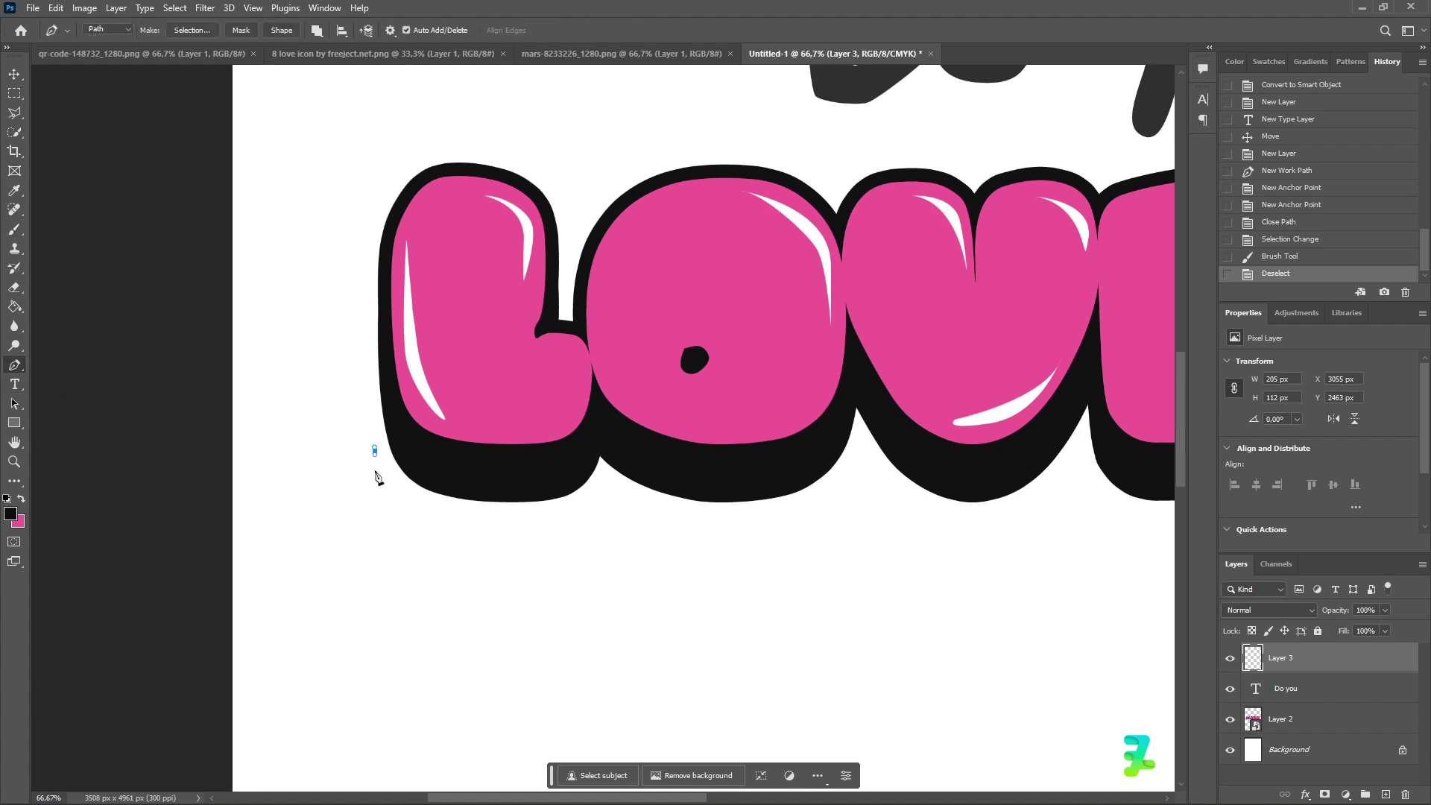
key("ctrl+z")
left_click(372, 441)
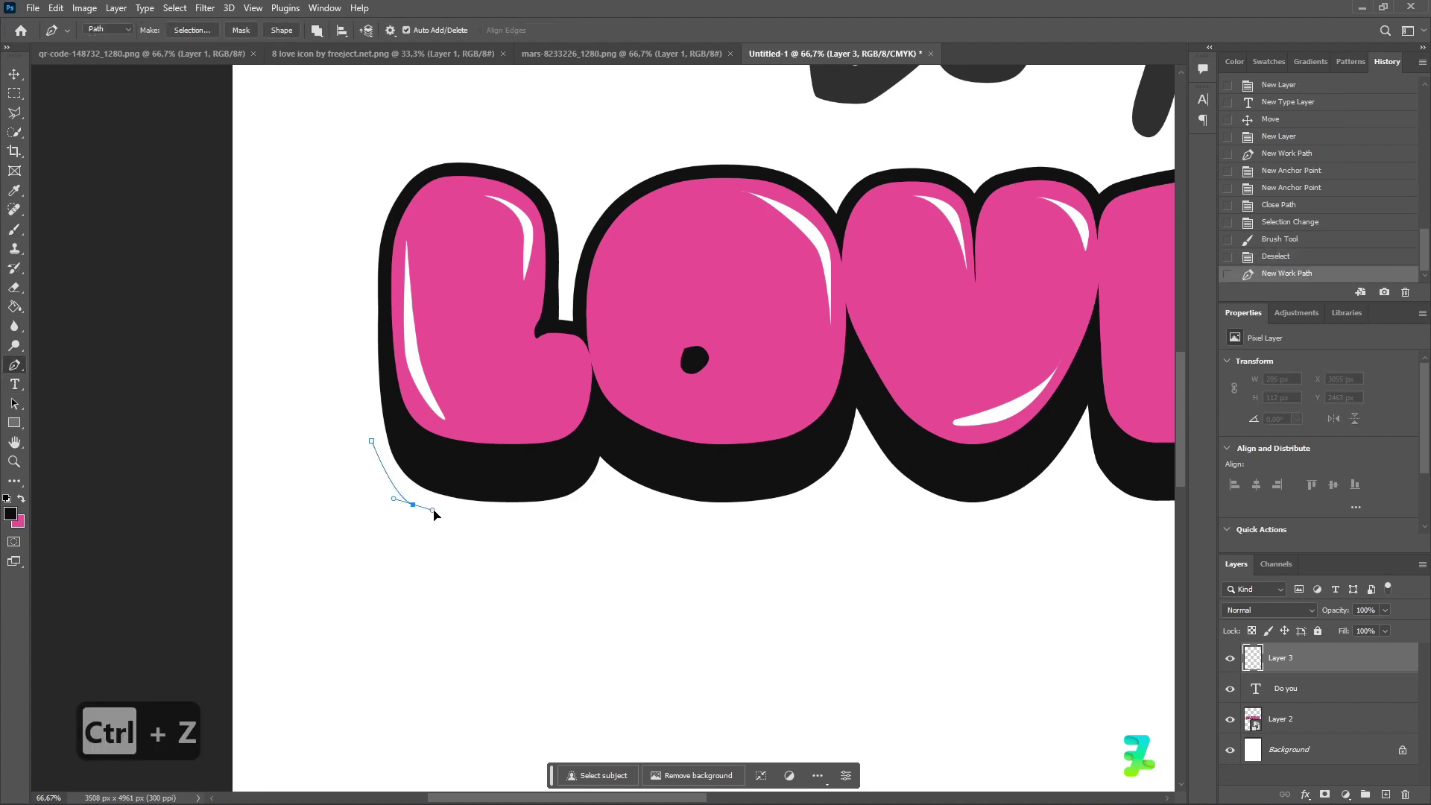
left_click_drag(447, 514, 436, 522)
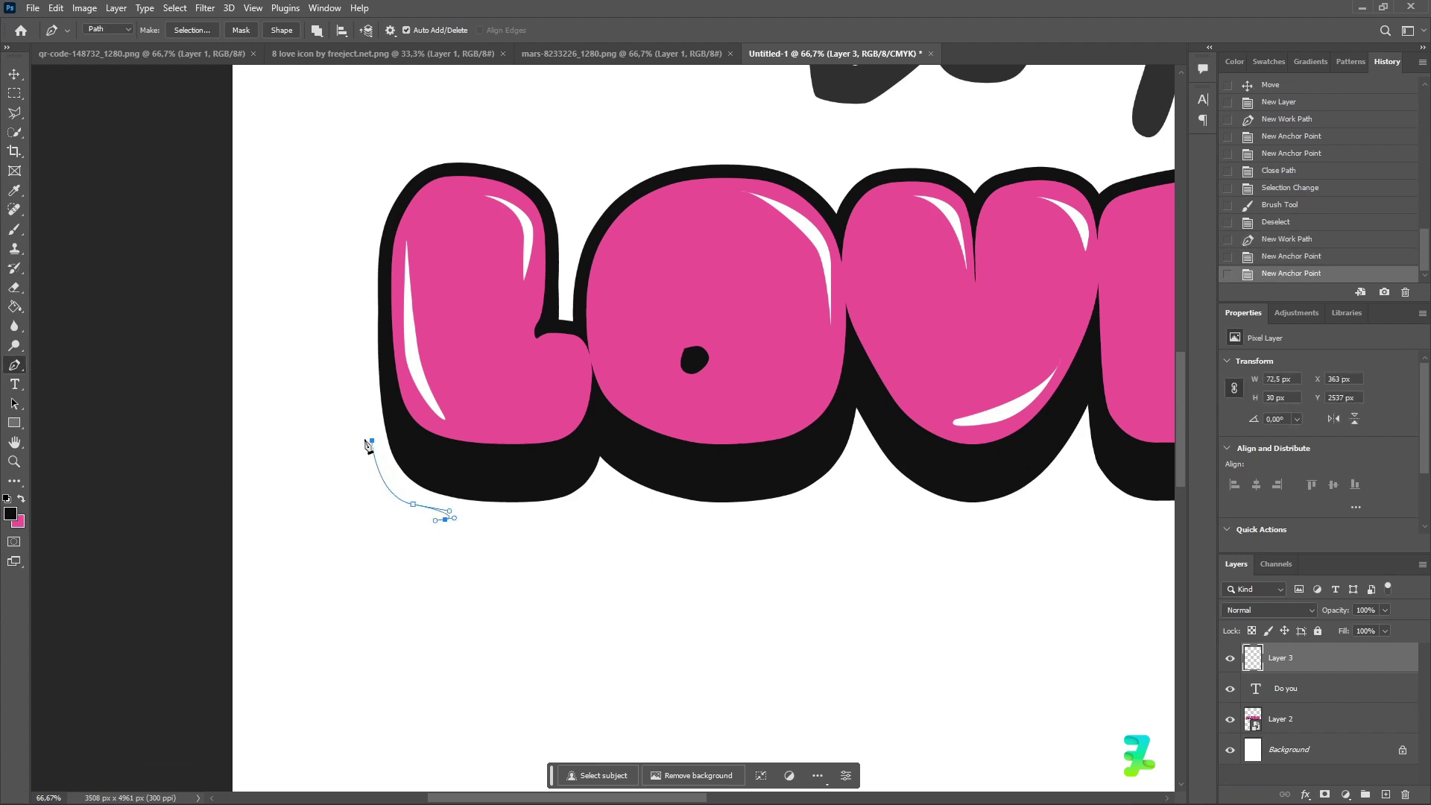
left_click_drag(365, 439, 363, 370)
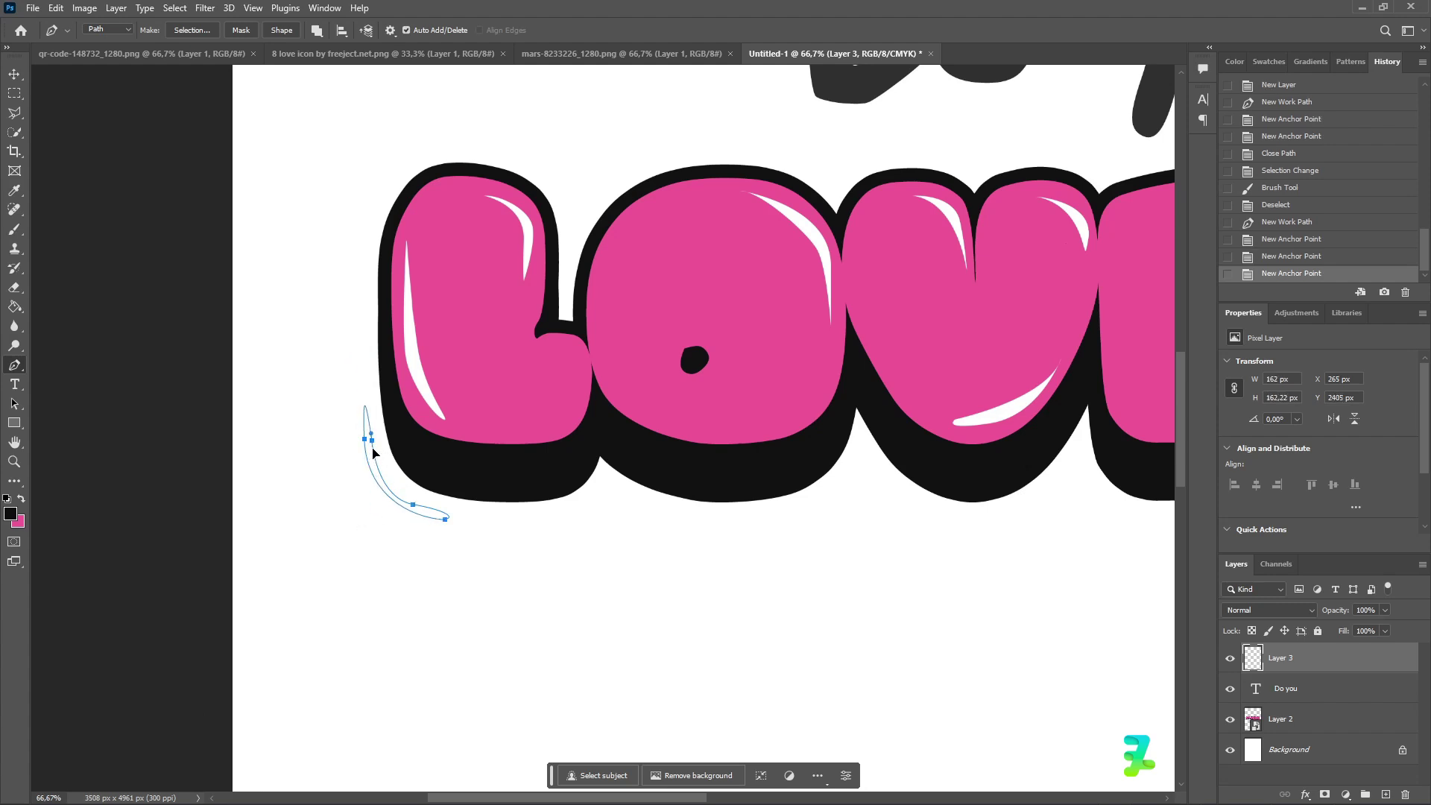
left_click(371, 440)
Turn the path beside the L into a selection, brush it black and deselect.
right_click(394, 499)
left_click(427, 217)
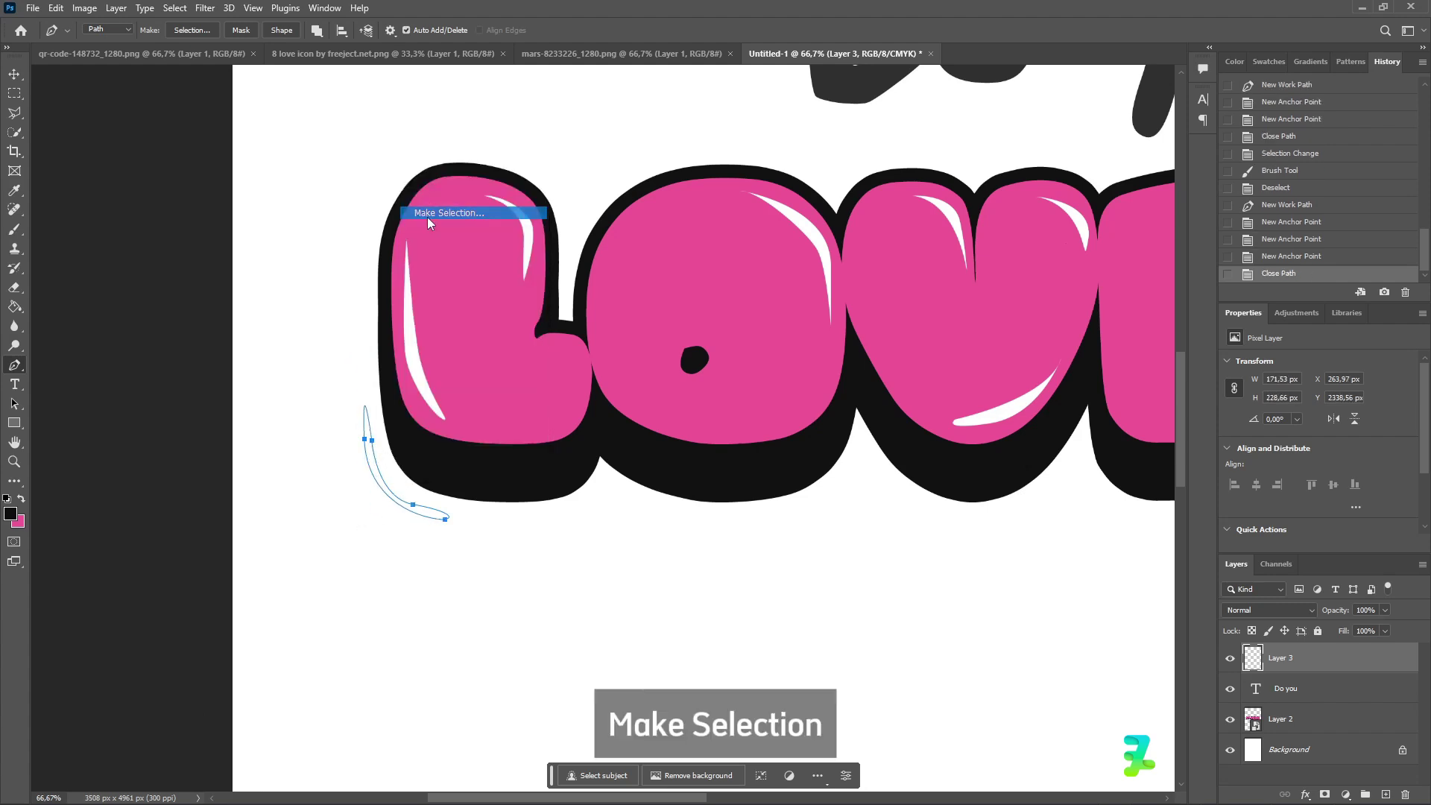
key("Return")
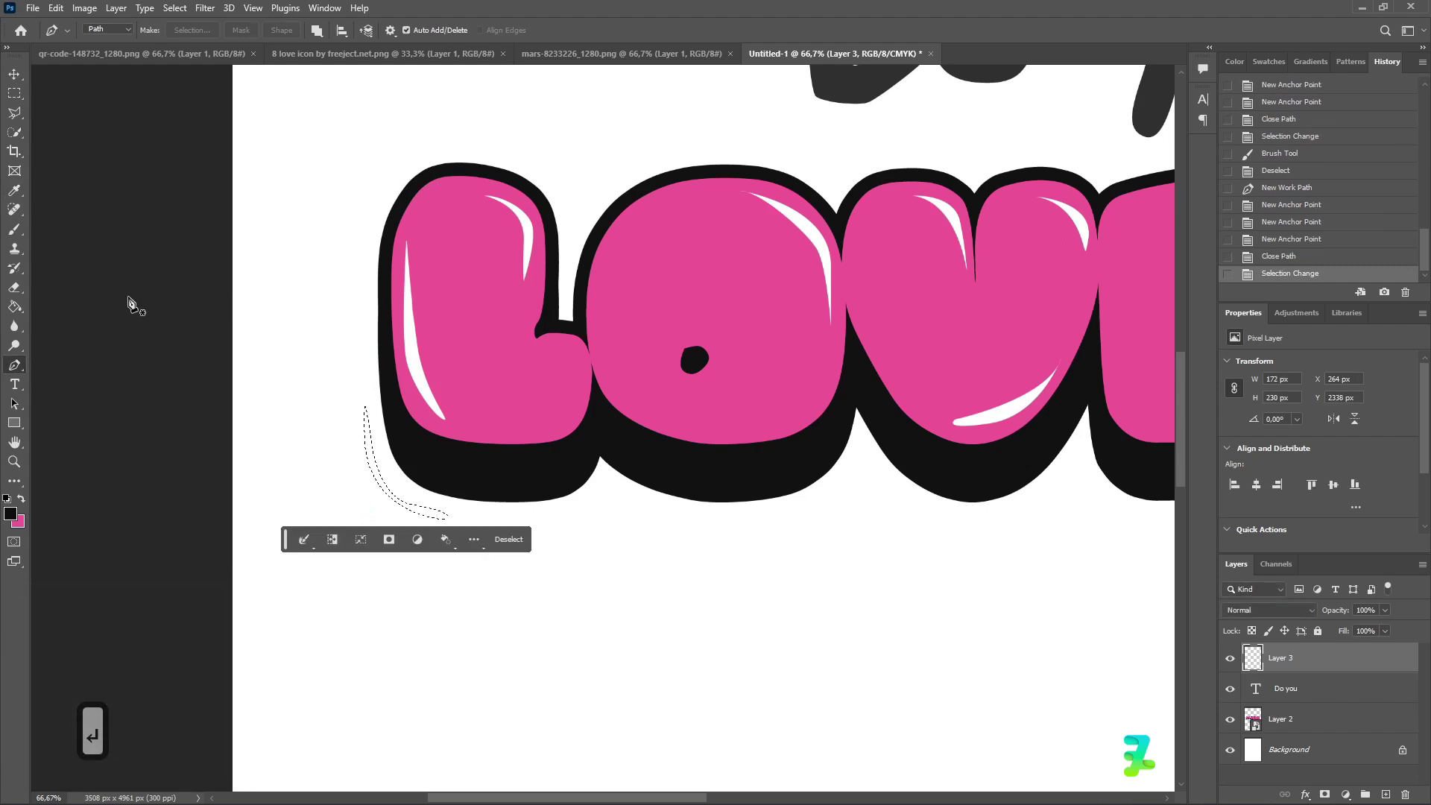
left_click(16, 228)
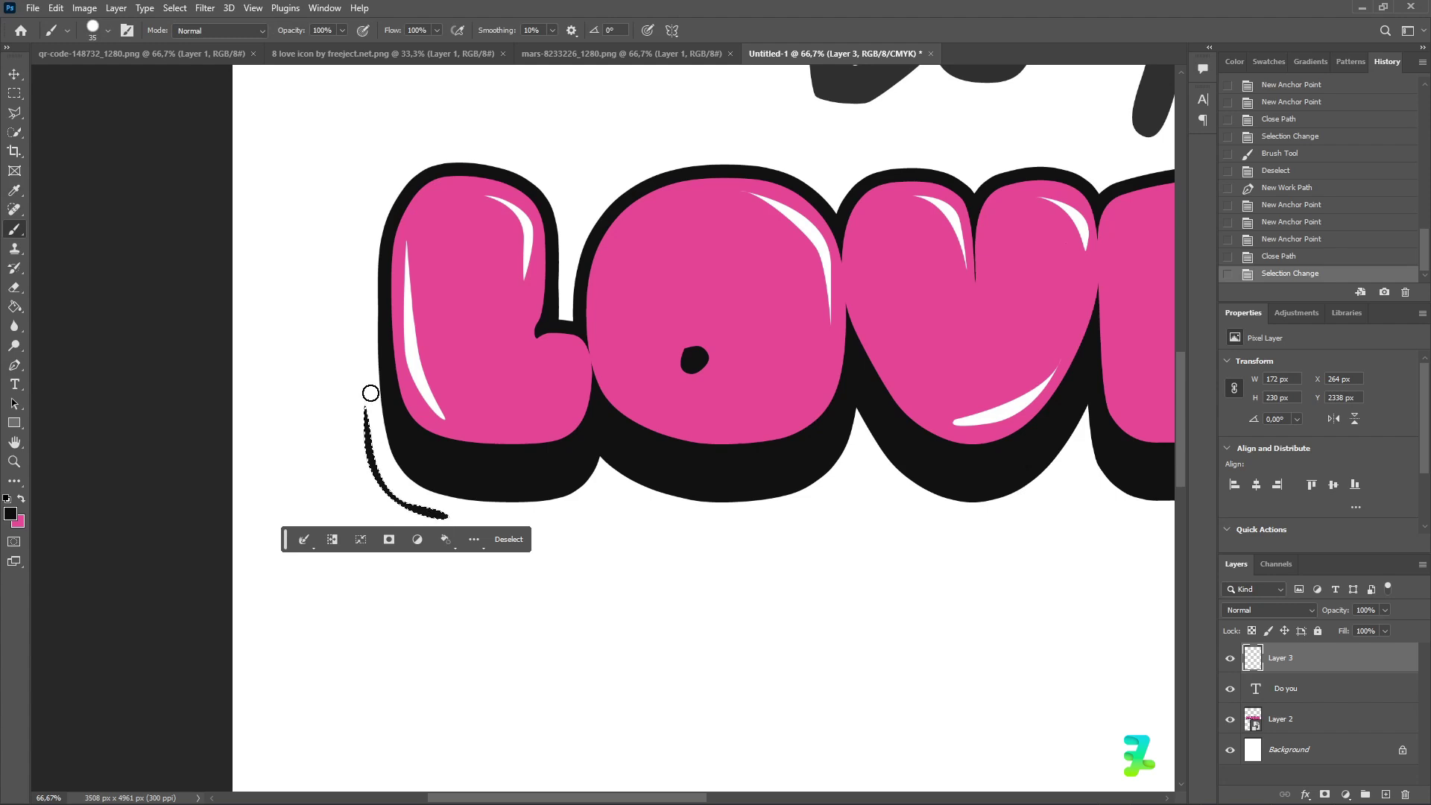
left_click_drag(370, 392, 370, 393)
key("ctrl+d")
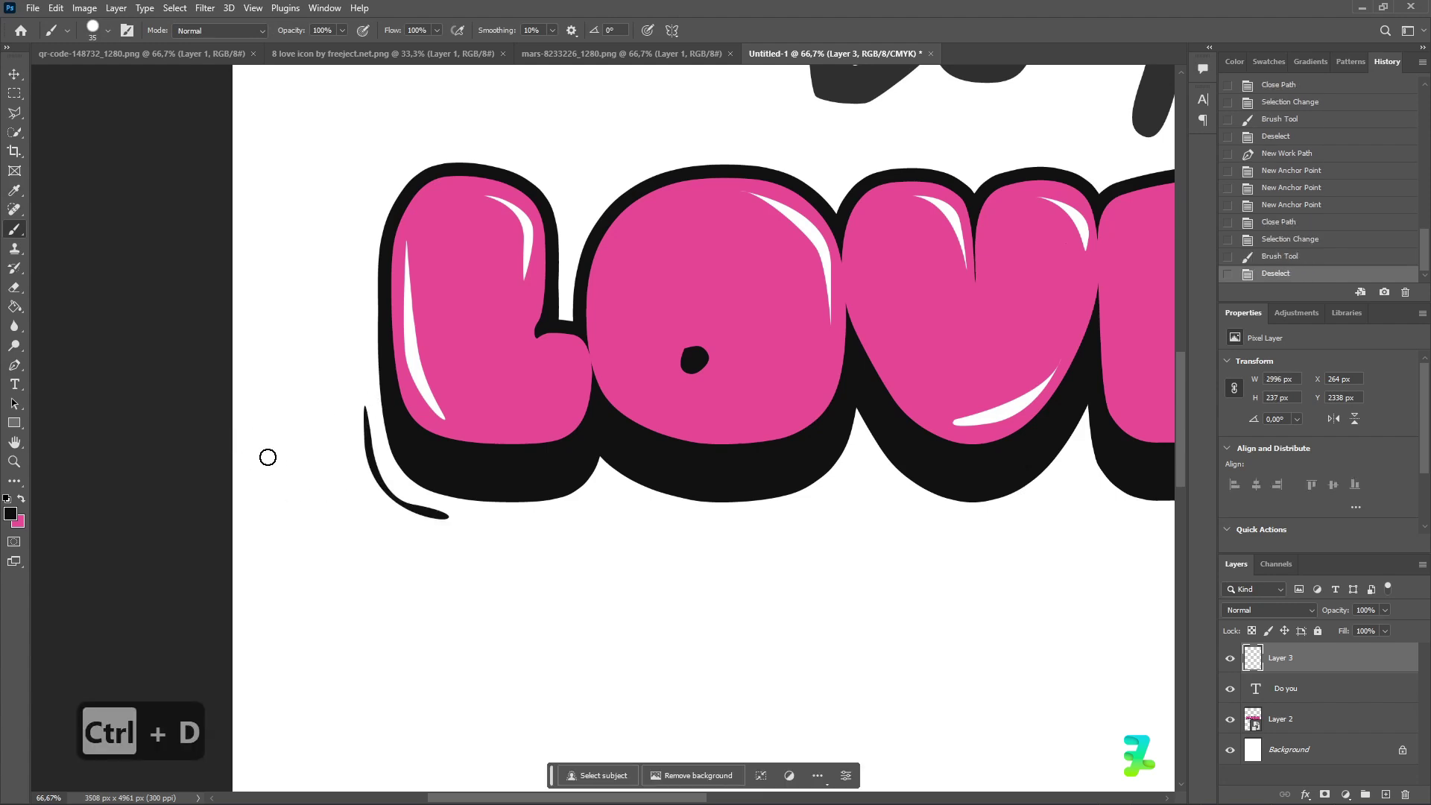
Add a small tapered black accent stroke below the lower-left edge of the V, using a pen path filled by brush.
left_click(14, 365)
left_click(883, 470)
left_click_drag(926, 505, 957, 518)
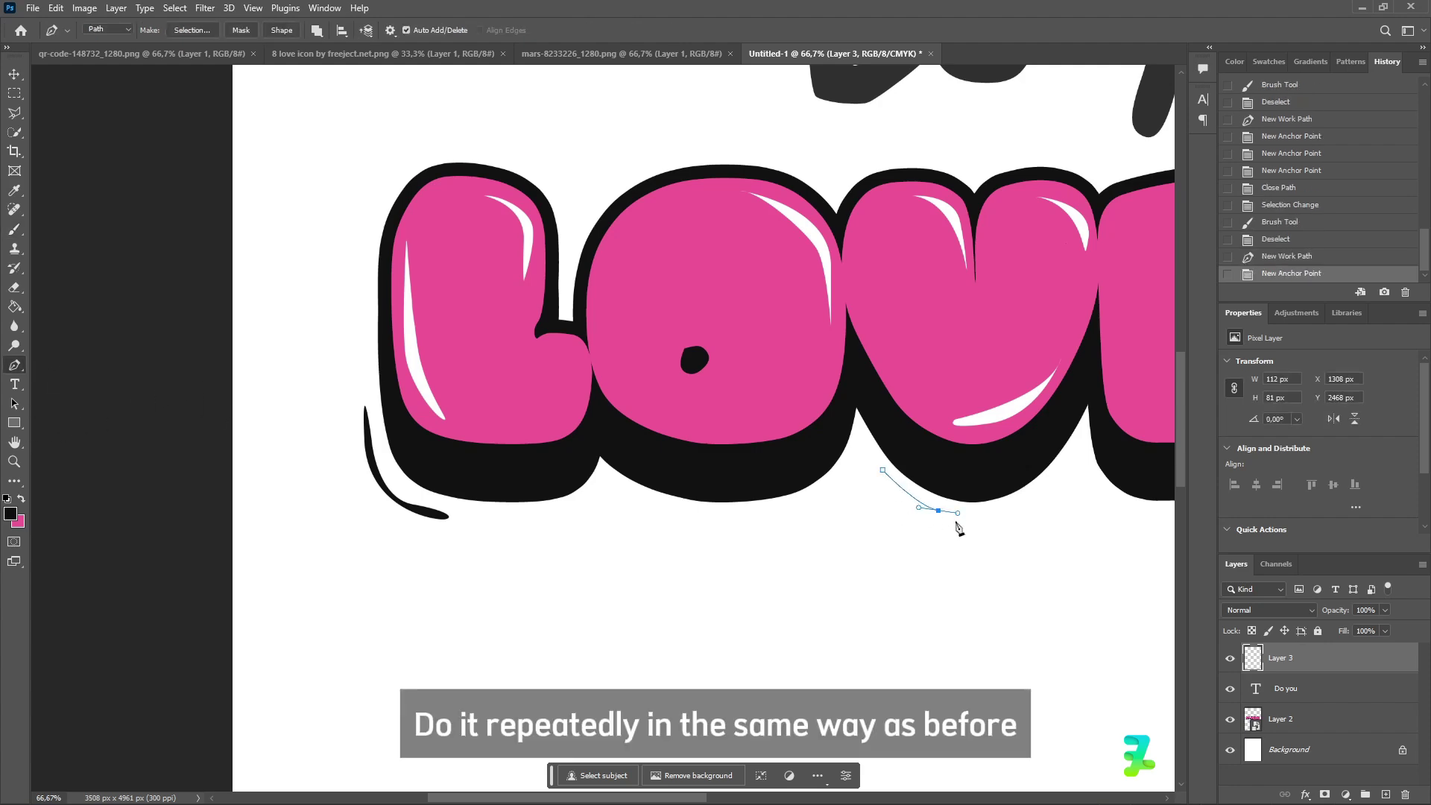
left_click(883, 470)
right_click(876, 451)
key("Return")
key("ctrl+d")
Add a curved black accent stroke outside the upper-left edge of the O, using a pen path filled by brush.
left_click(14, 365)
left_click(377, 365)
left_click_drag(449, 316, 477, 309)
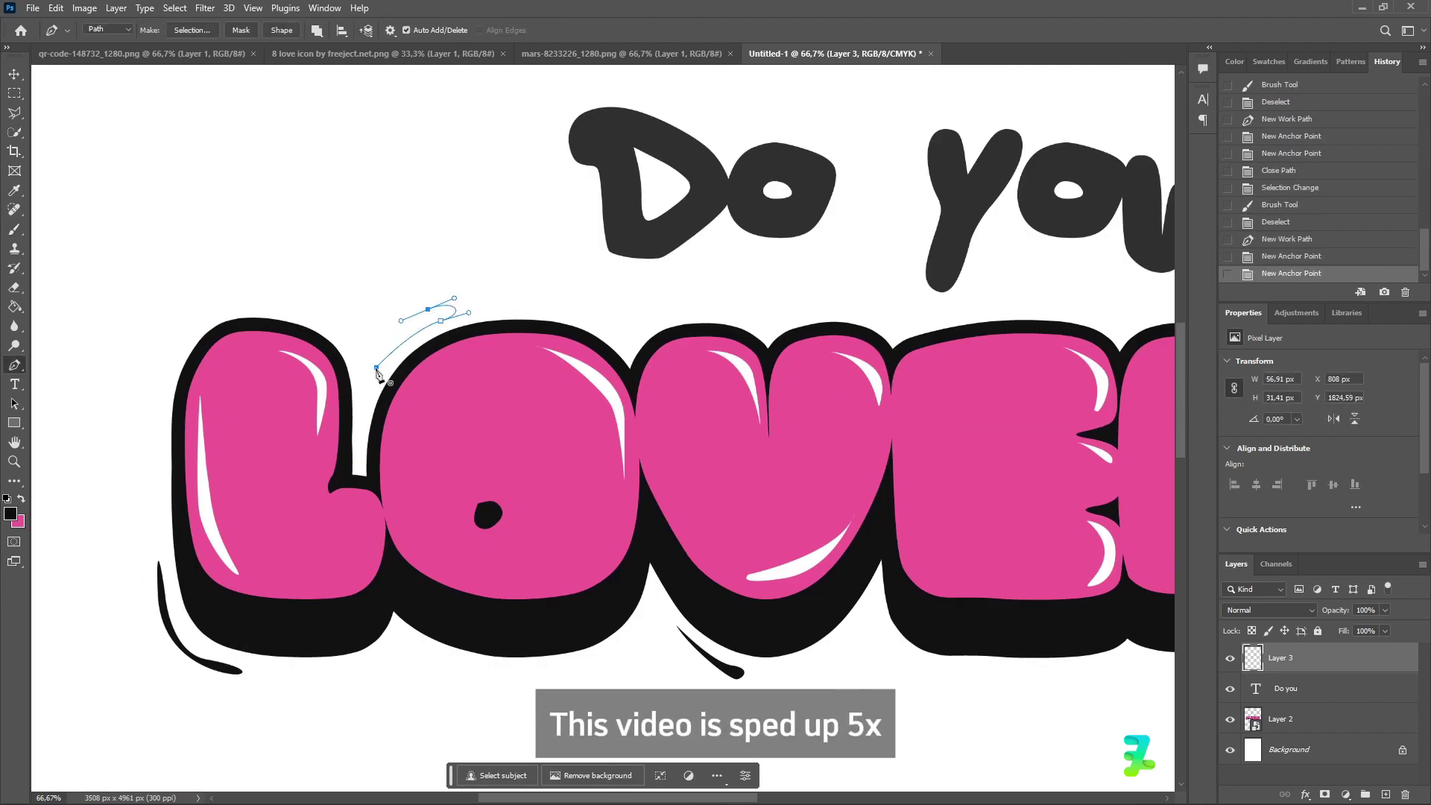
left_click(377, 365)
key("Return")
key("ctrl+d")
Add a tapered black accent stroke above the first hump of the M, using a pen path filled by brush.
left_click(14, 365)
left_click(847, 312)
key("ctrl+z")
left_click_drag(910, 326, 916, 336)
left_click(847, 312)
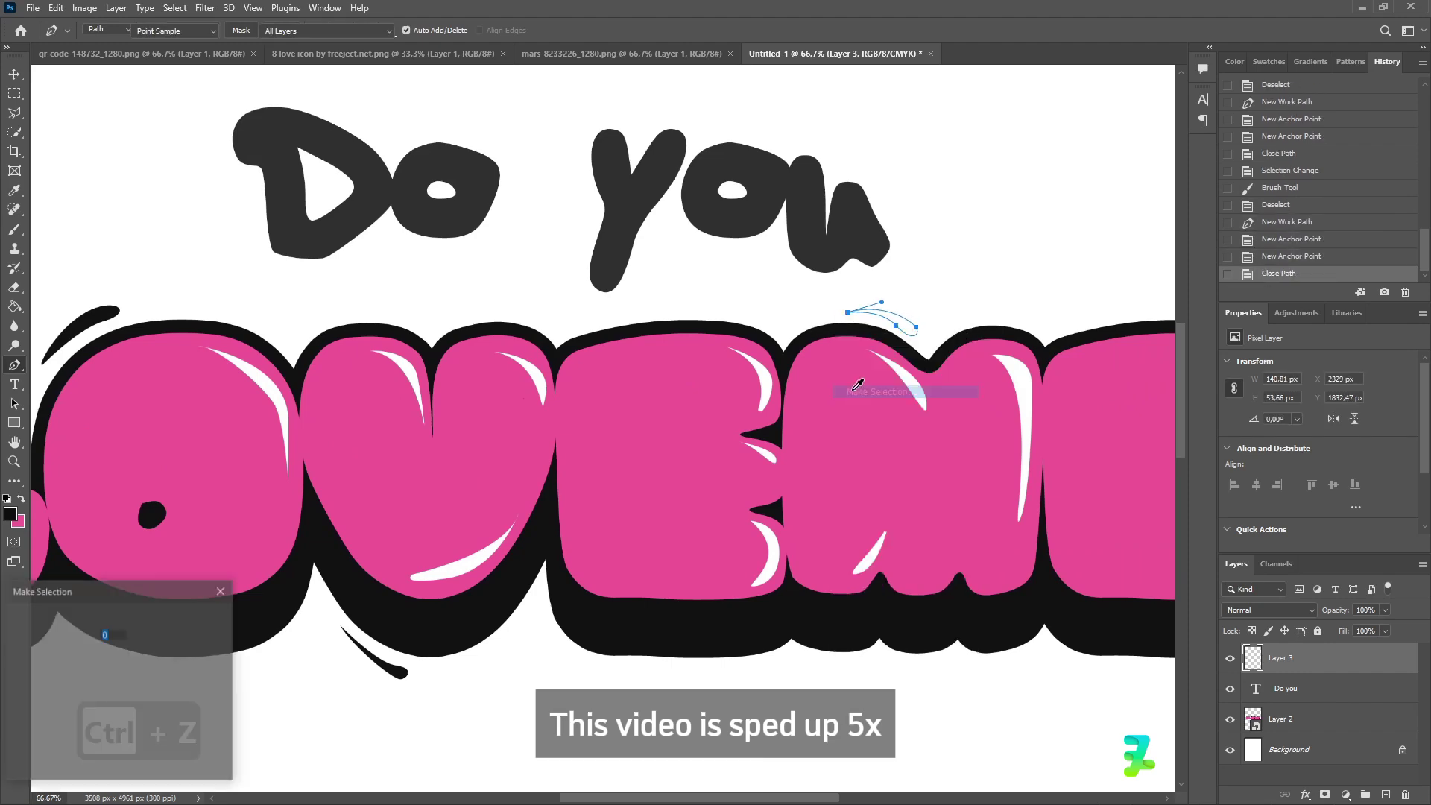
key("Return")
key("ctrl+d")
Add a curved black accent stroke outside the upper-right corner of the final E, using a pen path filled by brush.
left_click_drag(624, 797, 737, 797)
left_click(14, 365)
left_click(827, 365)
left_click_drag(769, 309, 732, 307)
left_click(827, 364)
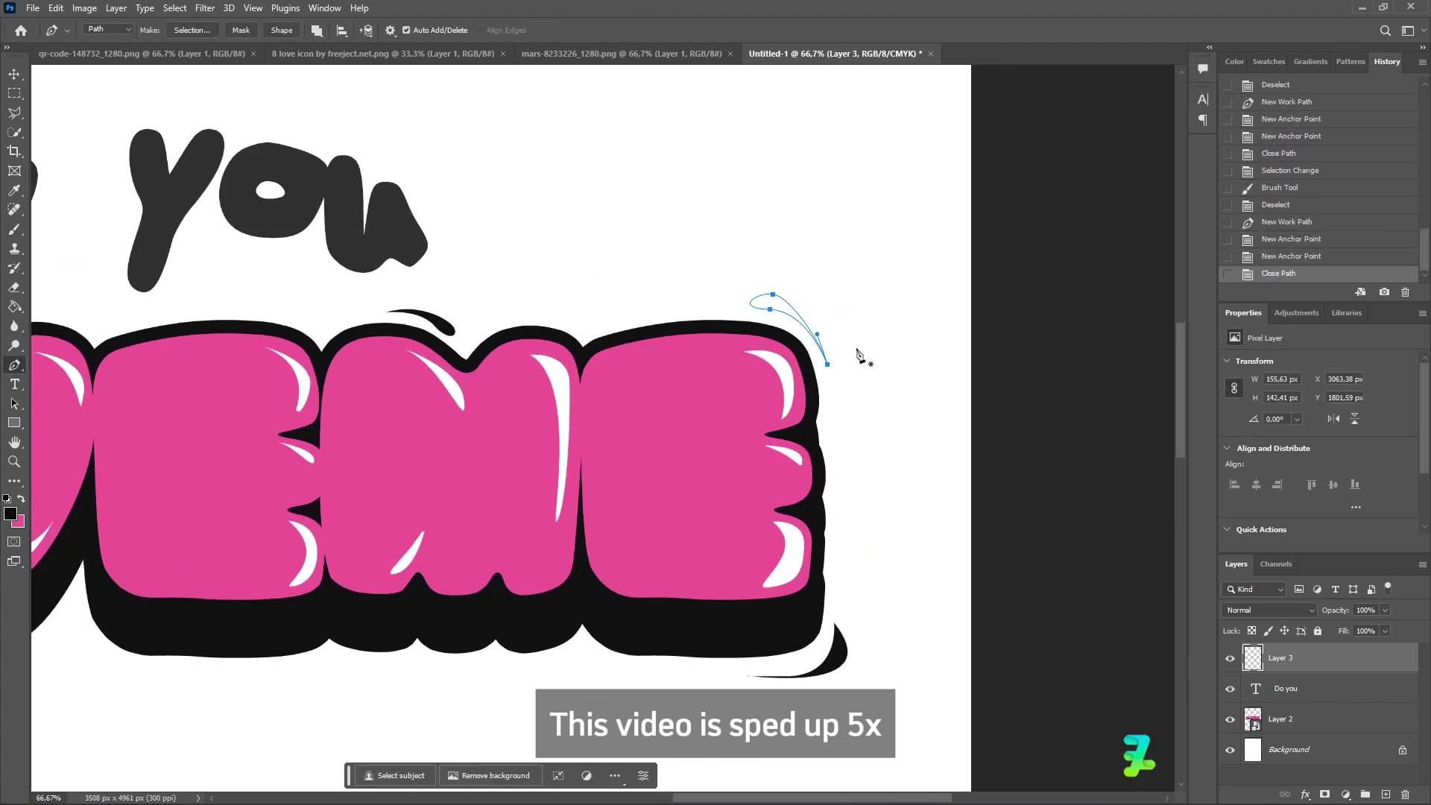
key("Return")
key("b")
mouse_move(817, 340)
left_mouse_down()
mouse_move(723, 294)
mouse_move(823, 357)
left_mouse_up()
key("ctrl+d")
Draw a closed curved path beneath the "o" of "Do" with the Pen tool and convert it to a selection.
mouse_move(856, 797)
left_mouse_down()
mouse_move(656, 765)
mouse_move(702, 768)
left_mouse_up()
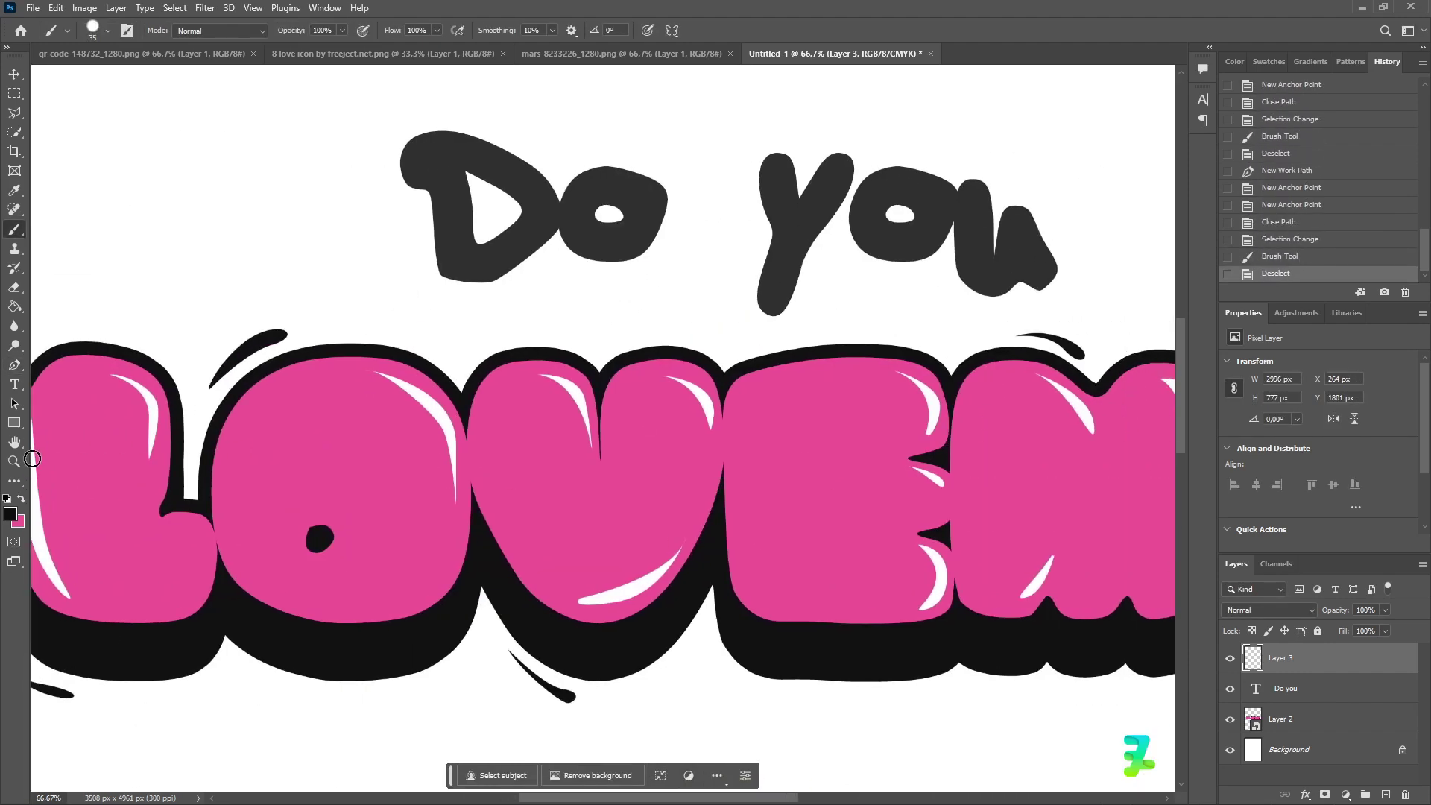
left_click(15, 366)
scroll(415, 511, "down", 1)
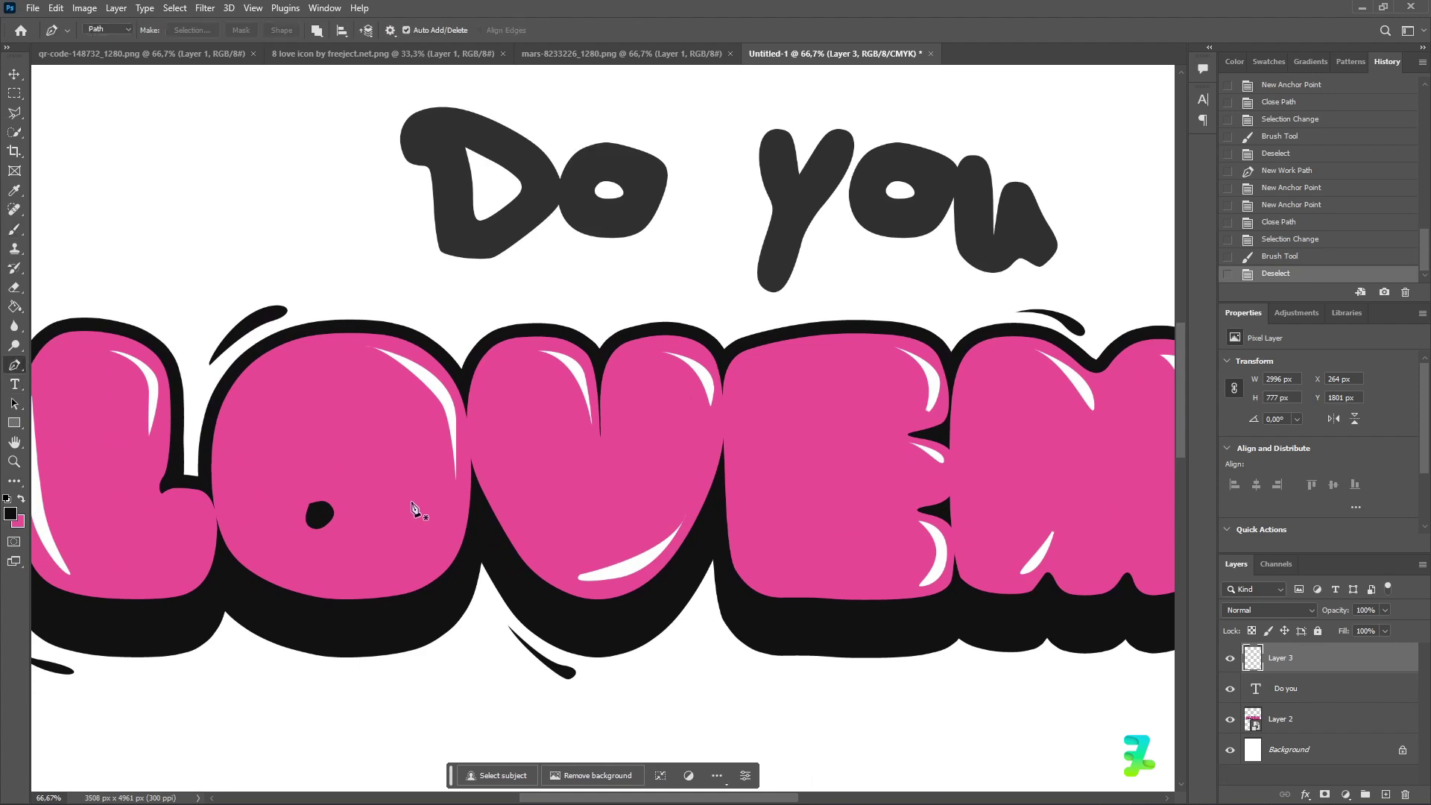
scroll(422, 511, "up", 2)
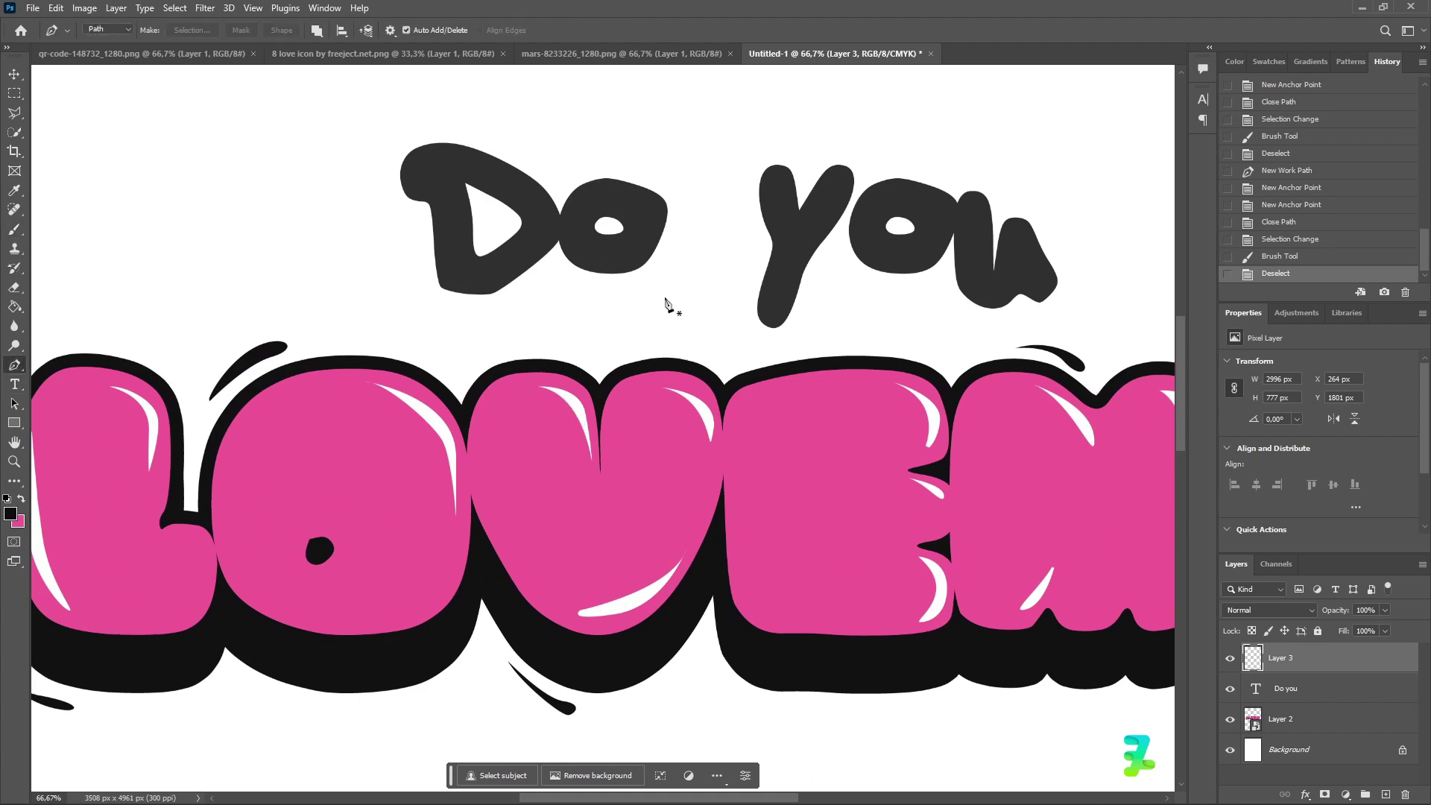
left_click(588, 290)
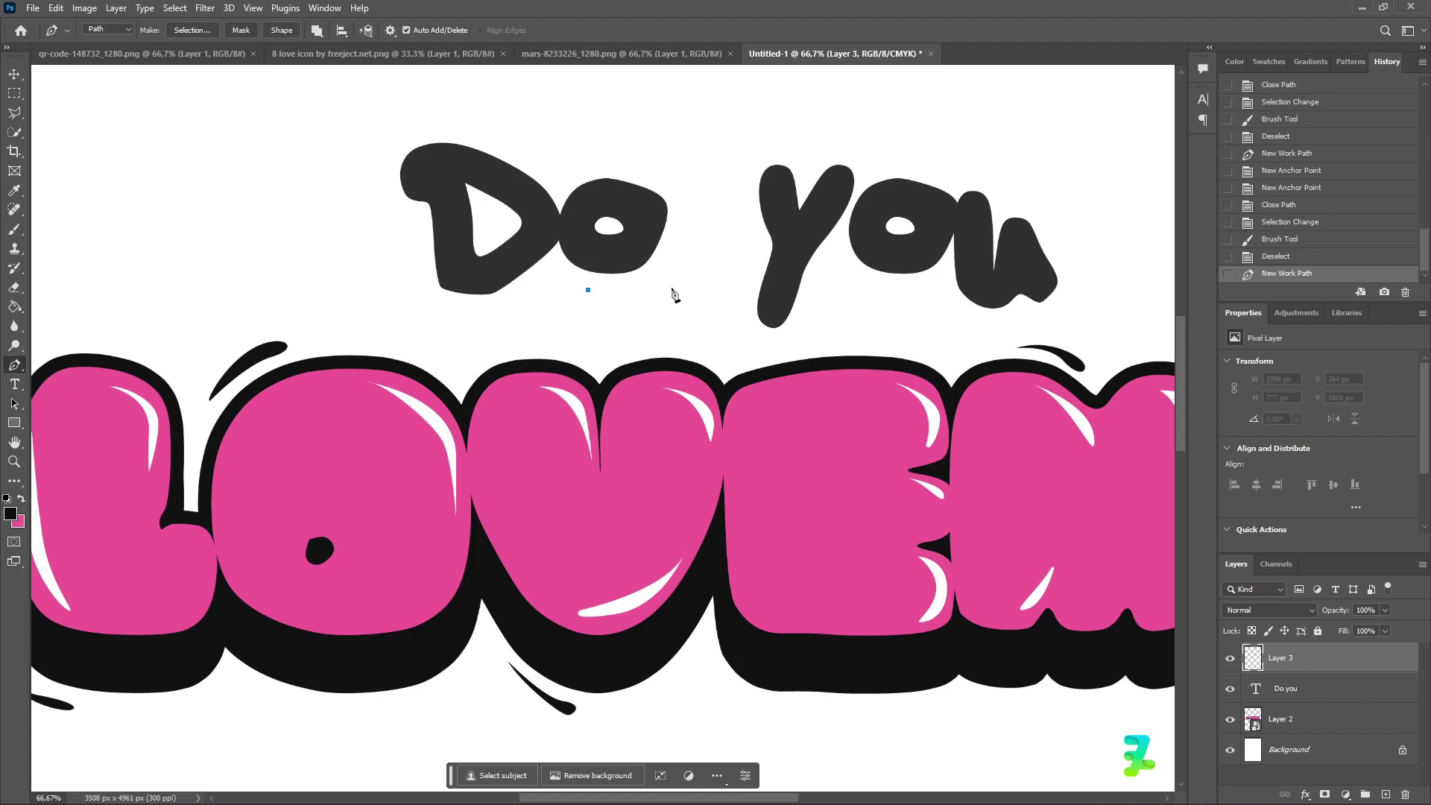
left_click_drag(692, 259, 692, 258)
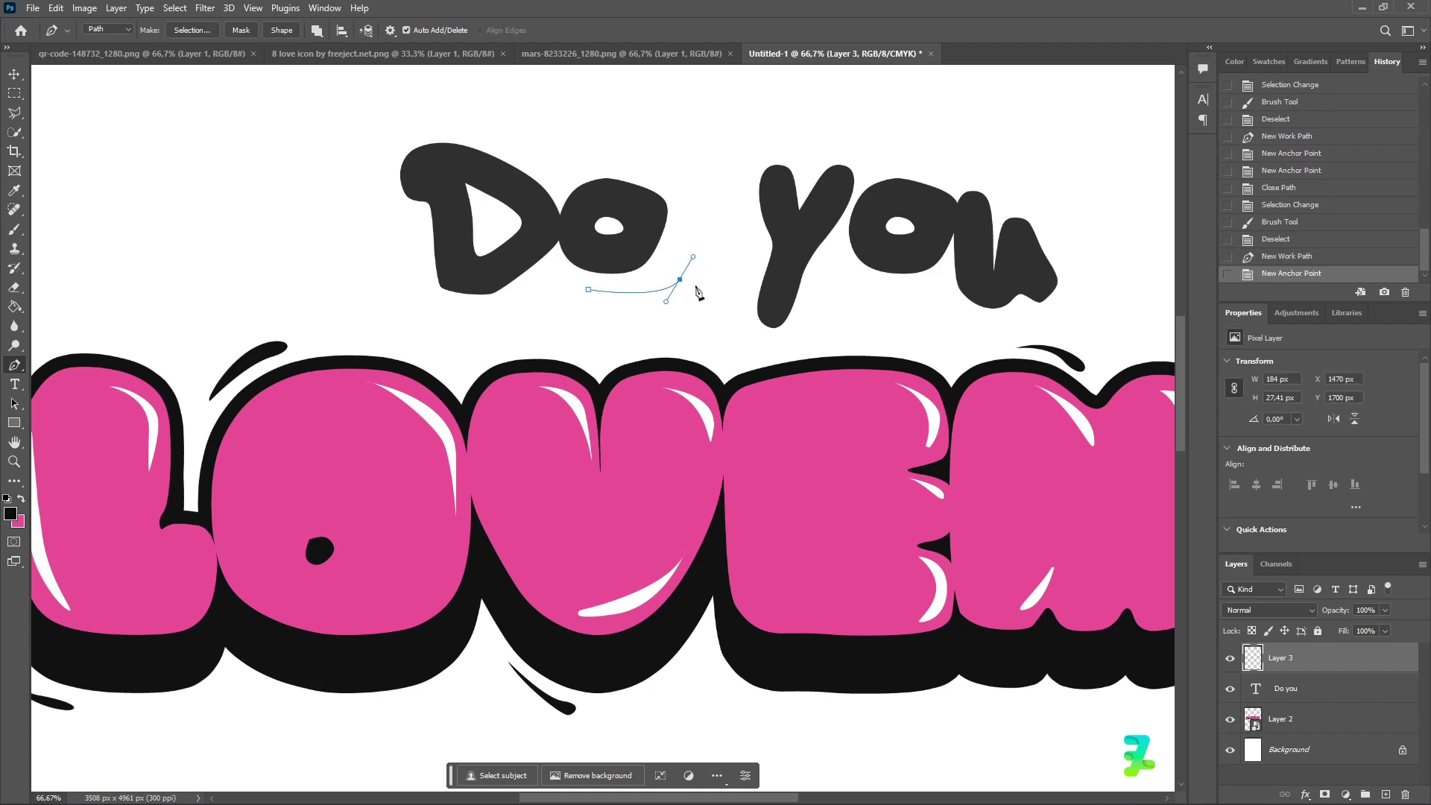
left_click_drag(680, 307, 679, 306)
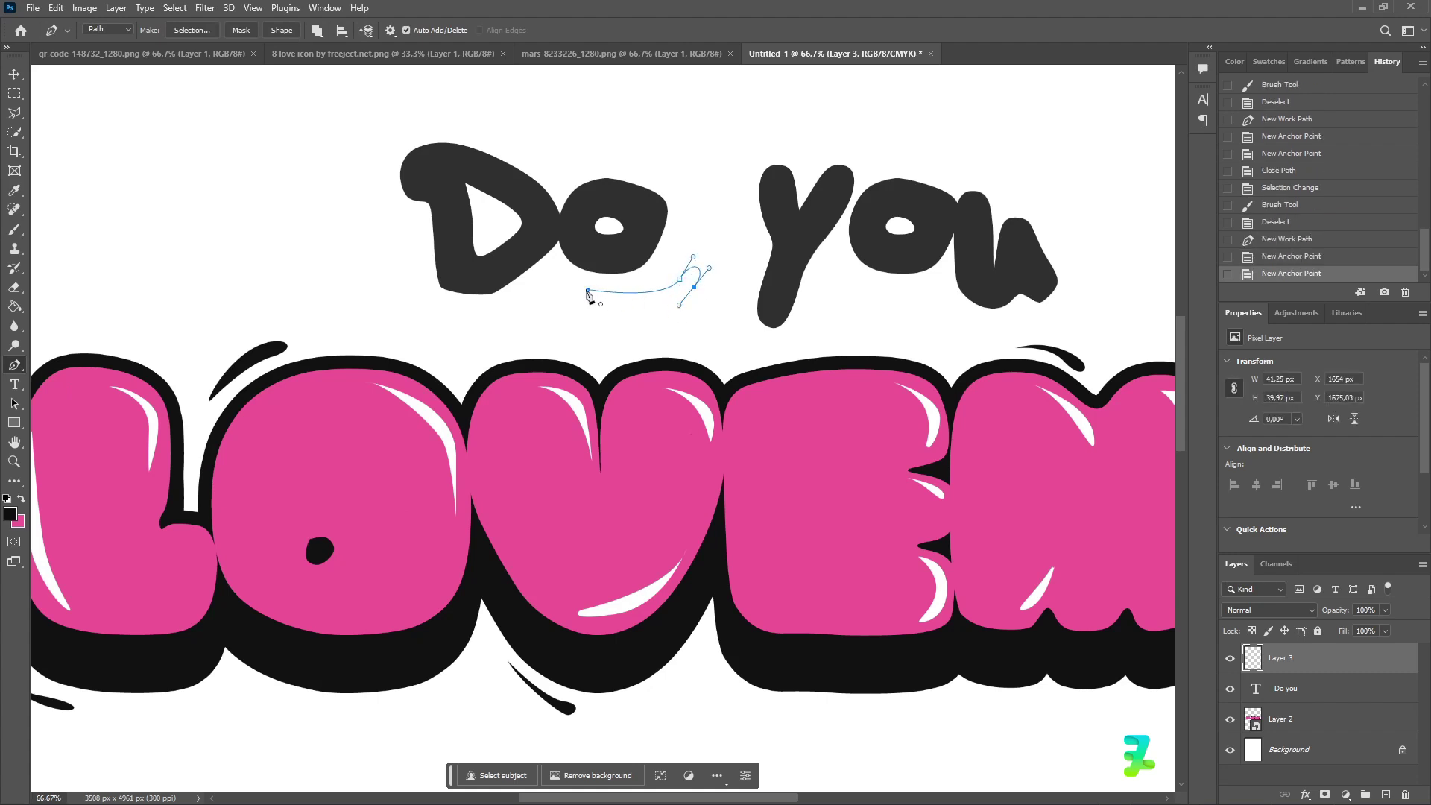
mouse_move(588, 291)
left_mouse_down()
mouse_move(529, 274)
mouse_move(575, 278)
left_mouse_up()
right_click(677, 261)
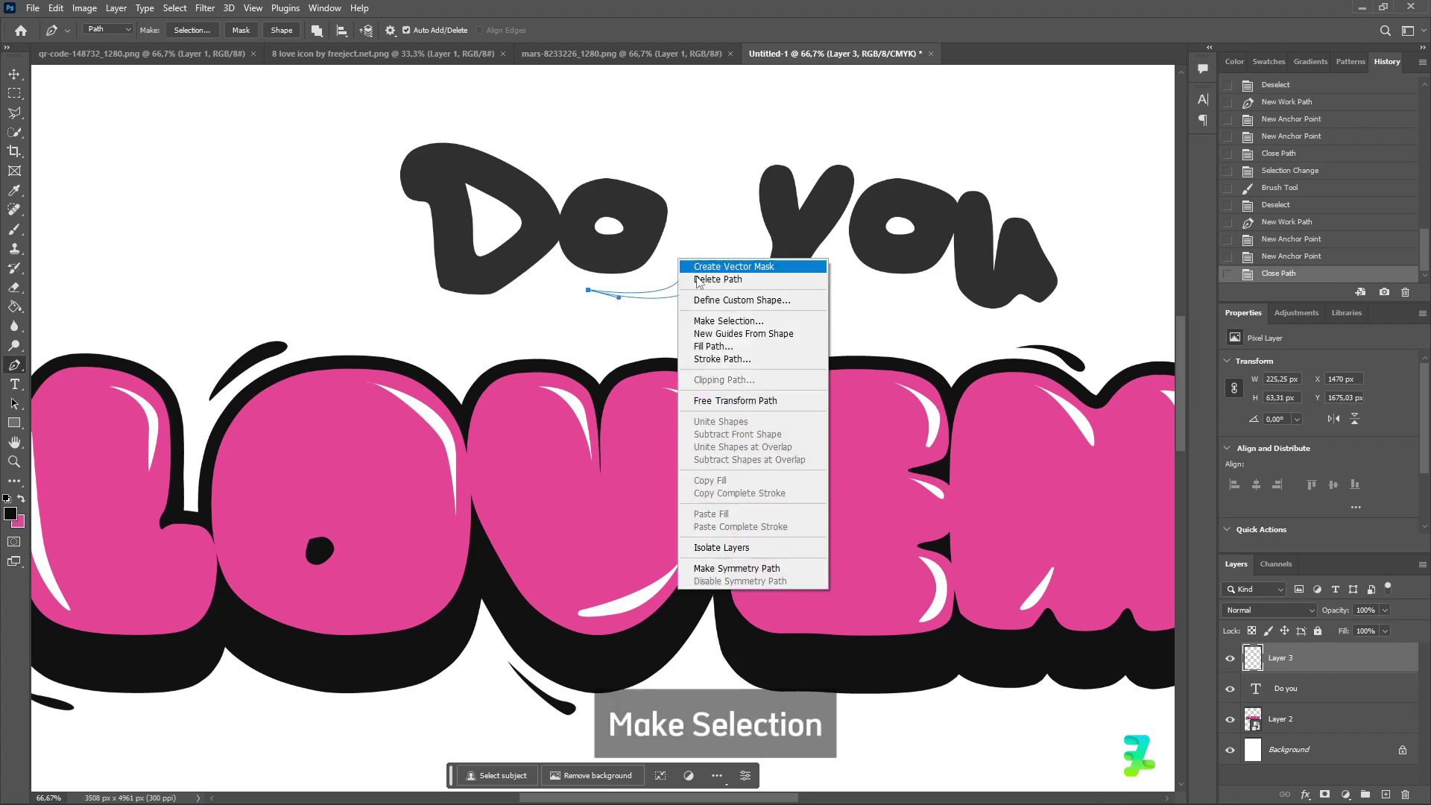
left_click(715, 322)
key("Return")
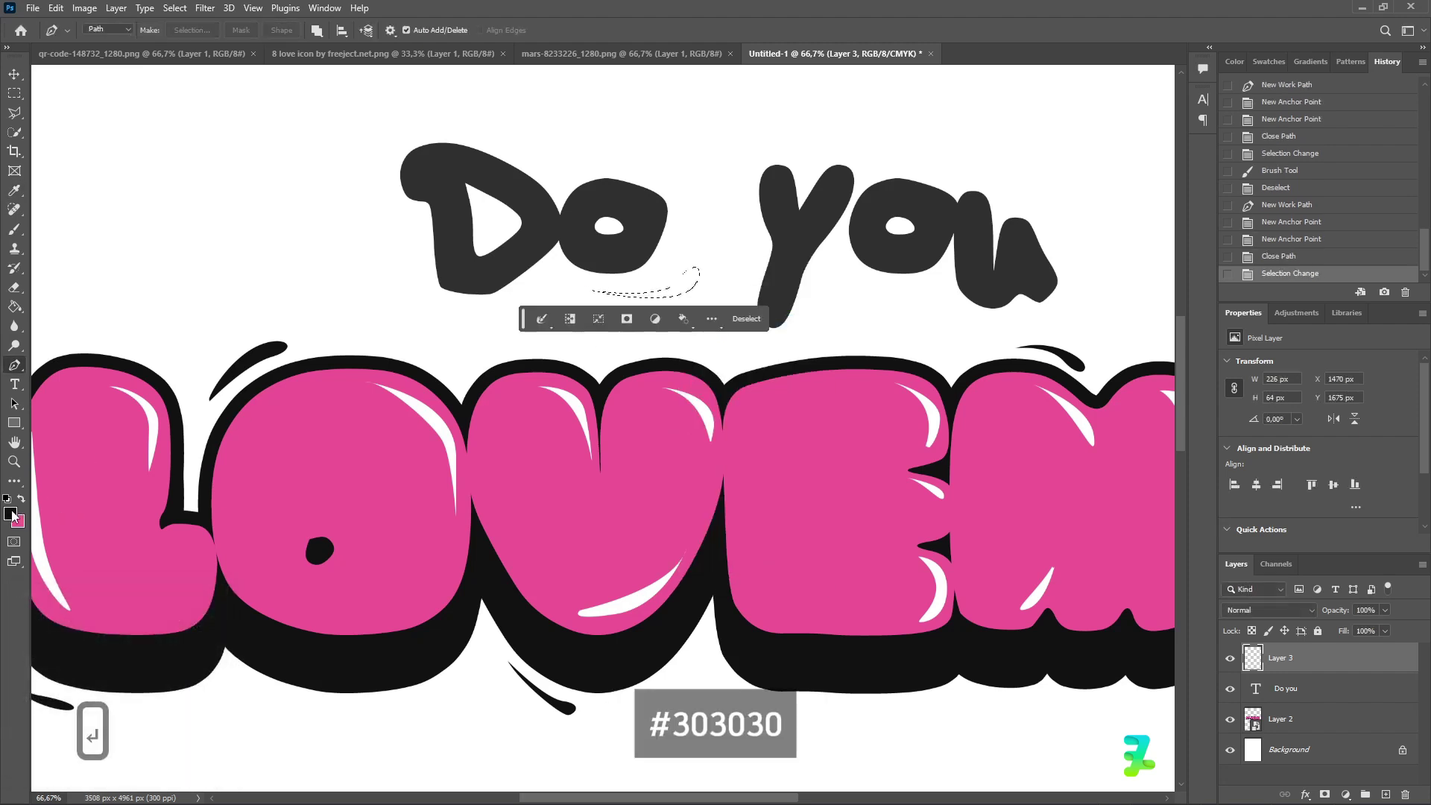
Set the foreground colour to #303030, brush in the selected curve beneath the "o" of "Do" and deselect.
left_click(10, 513)
left_click(1047, 252)
left_click(1291, 322)
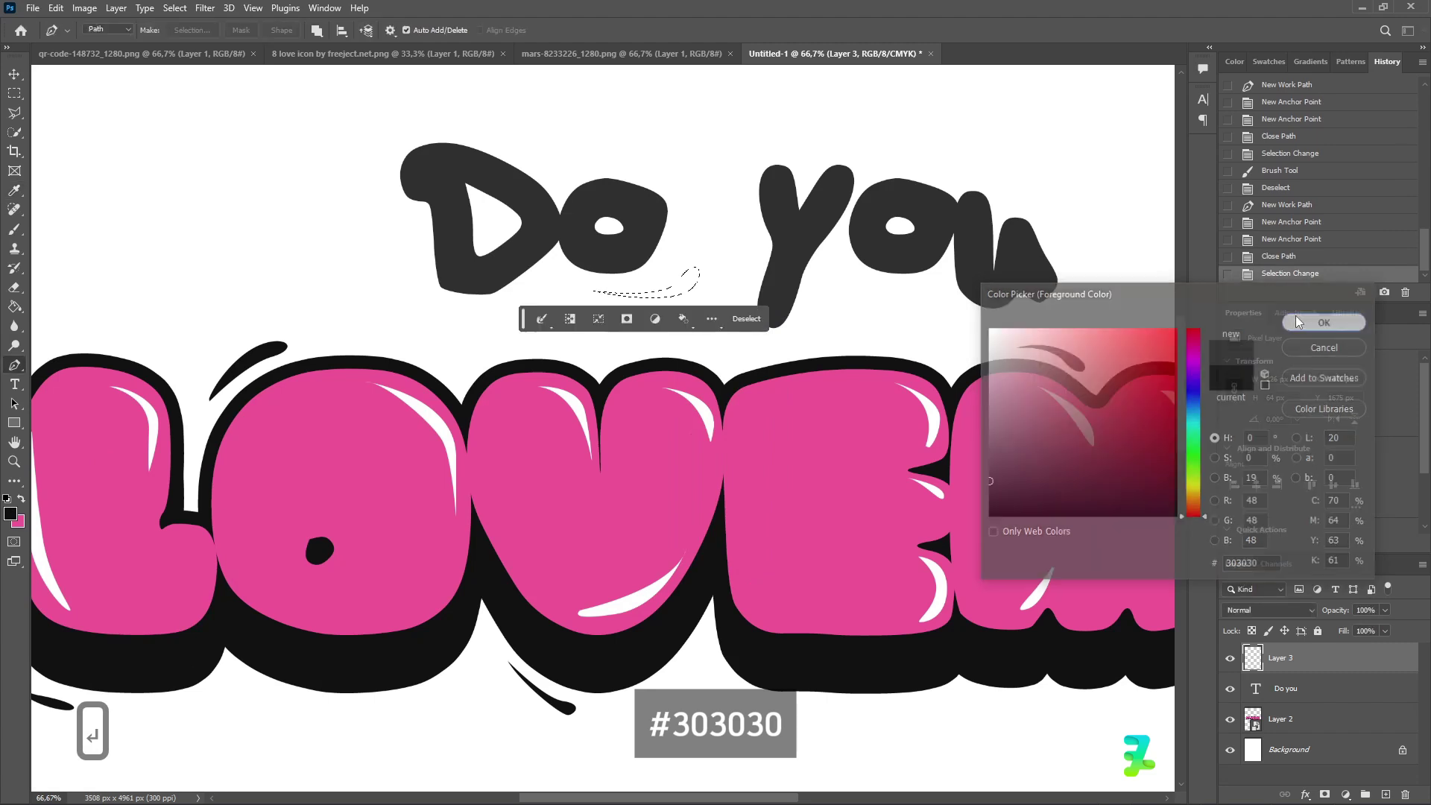
left_click(14, 229)
mouse_move(632, 281)
left_mouse_down()
mouse_move(595, 301)
mouse_move(661, 284)
left_mouse_up()
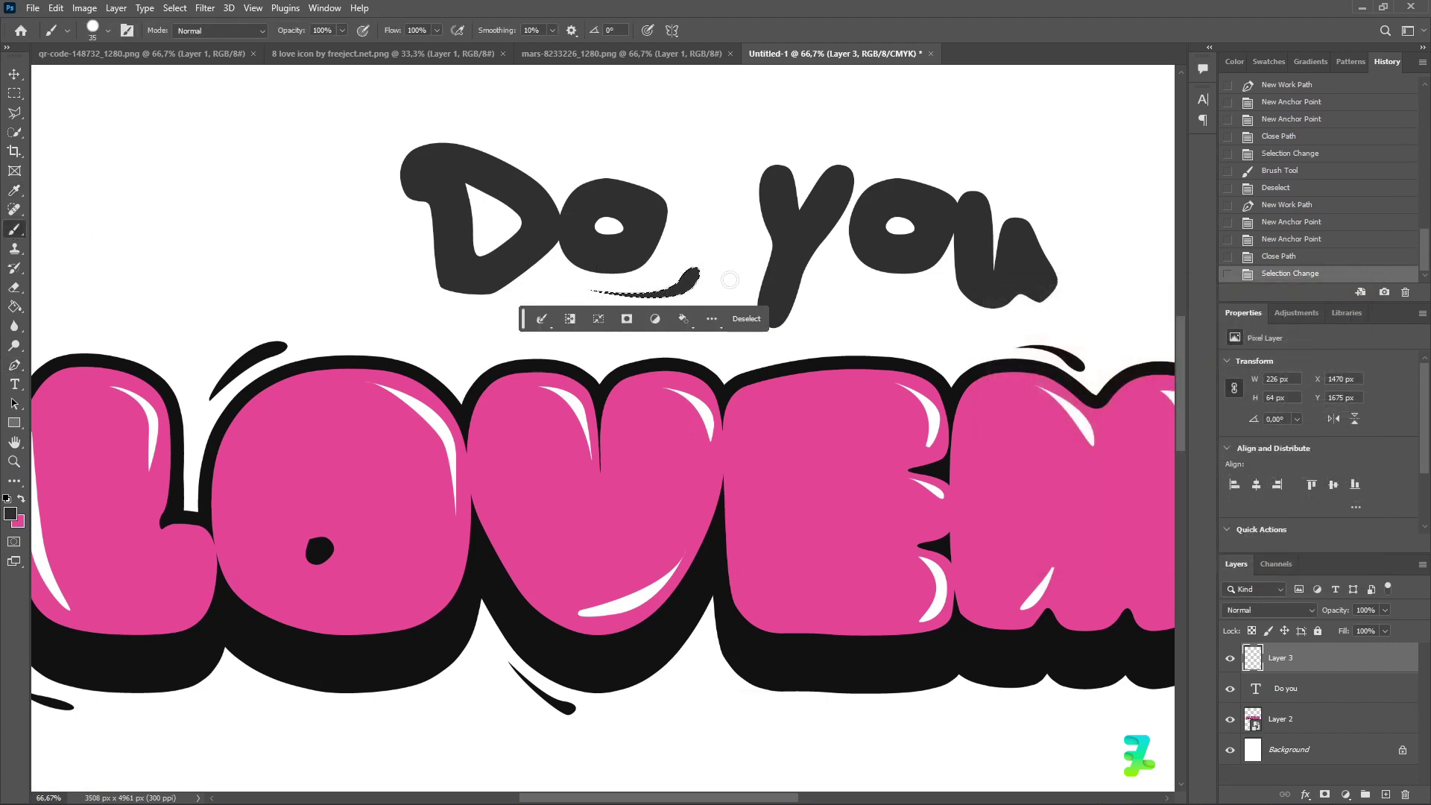
key("ctrl+d")
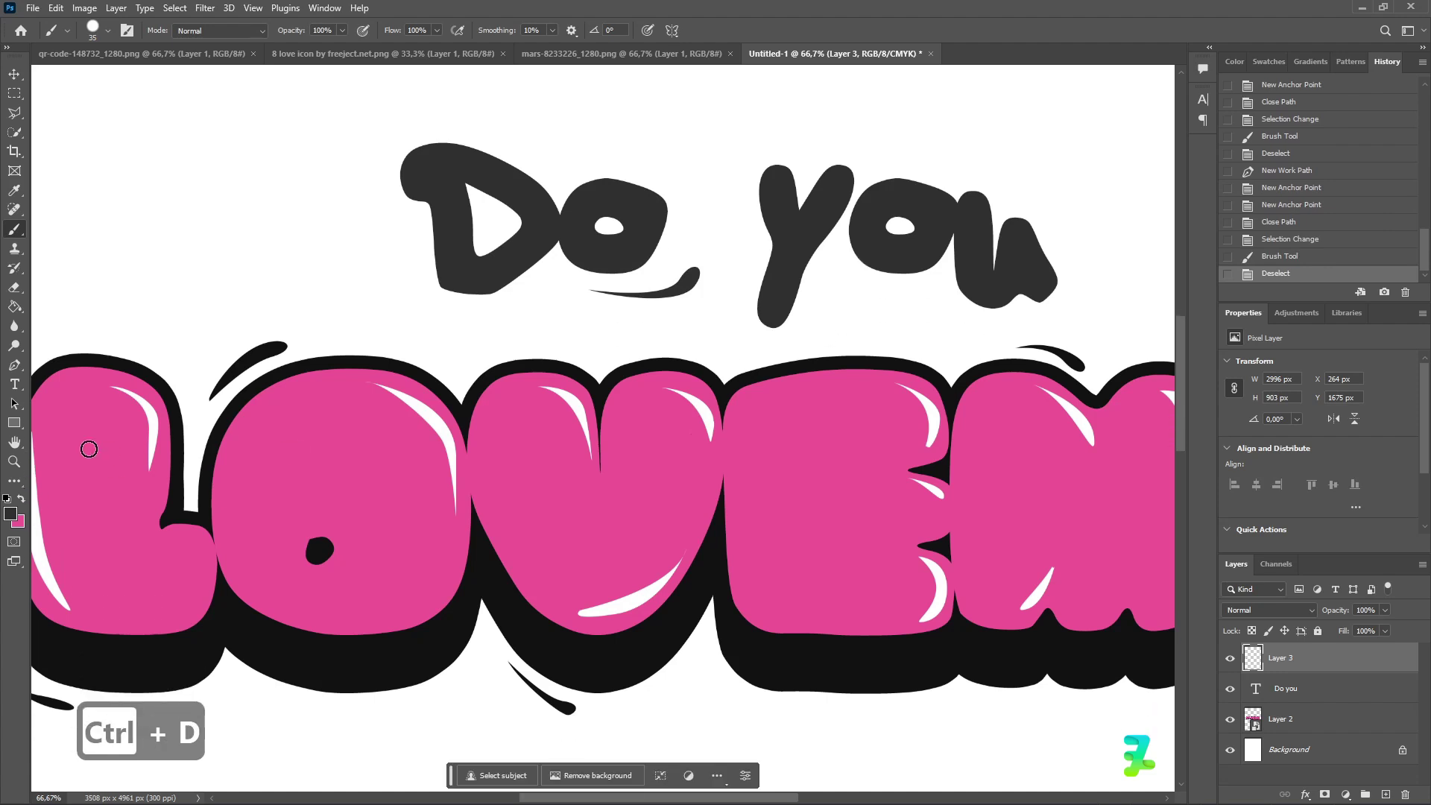
Draw a closed, slanted teardrop path beside the "u" of "you" with the Pen tool and convert it to a selection.
left_click(15, 365)
scroll(818, 640, "up", 2)
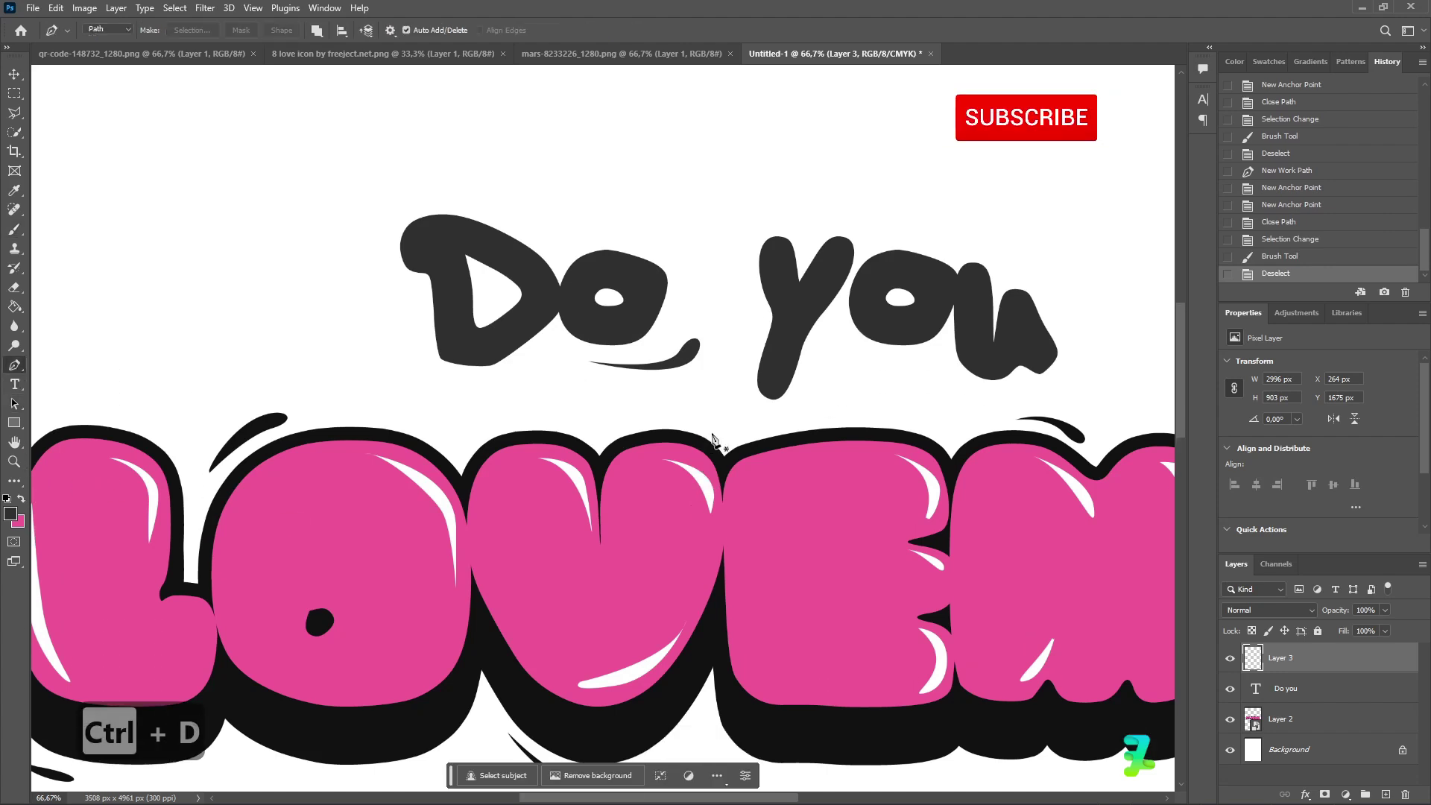
scroll(820, 637, "right", 4)
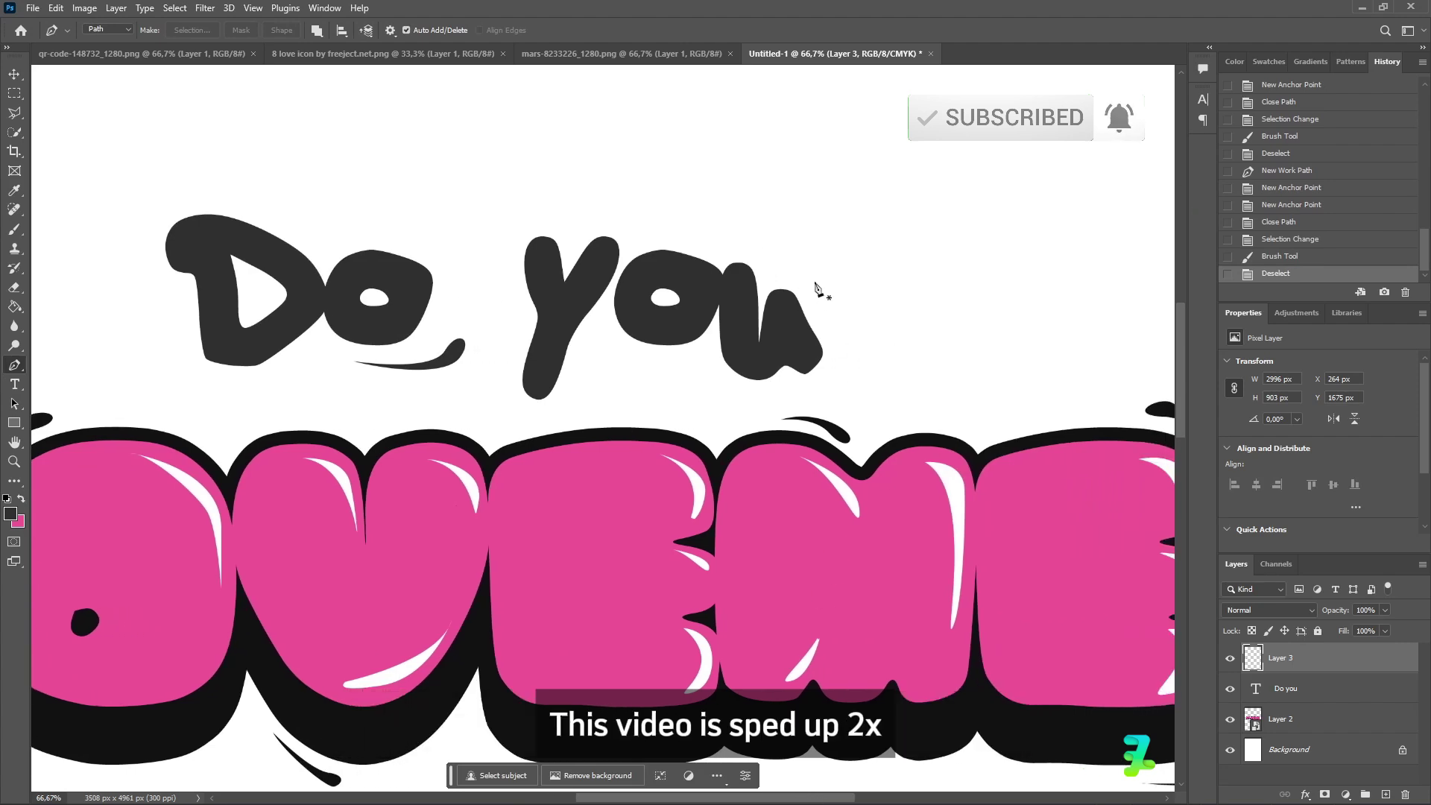
left_click(864, 347)
left_click_drag(831, 259, 837, 254)
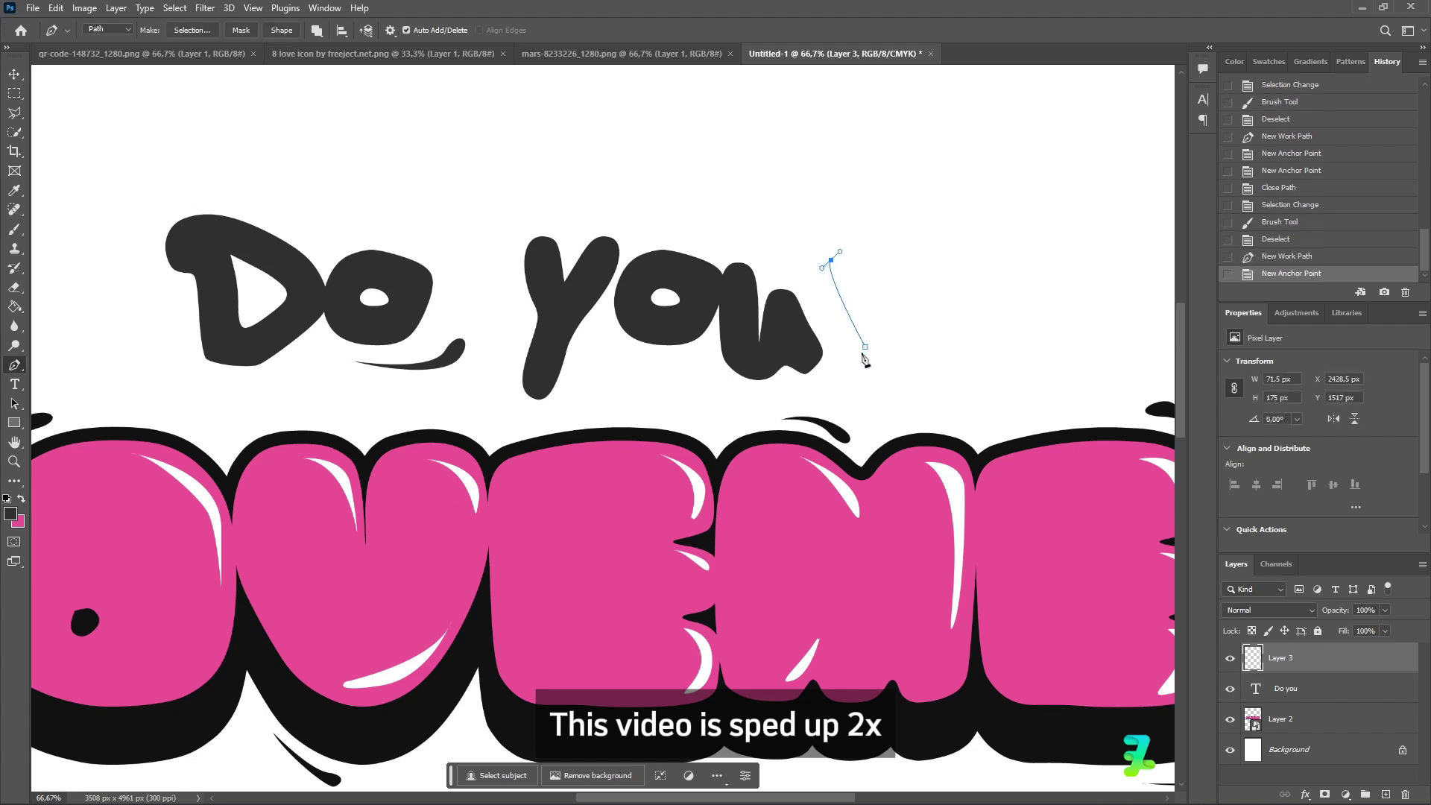
left_click_drag(865, 346, 859, 375)
right_click(882, 324)
left_click(905, 401)
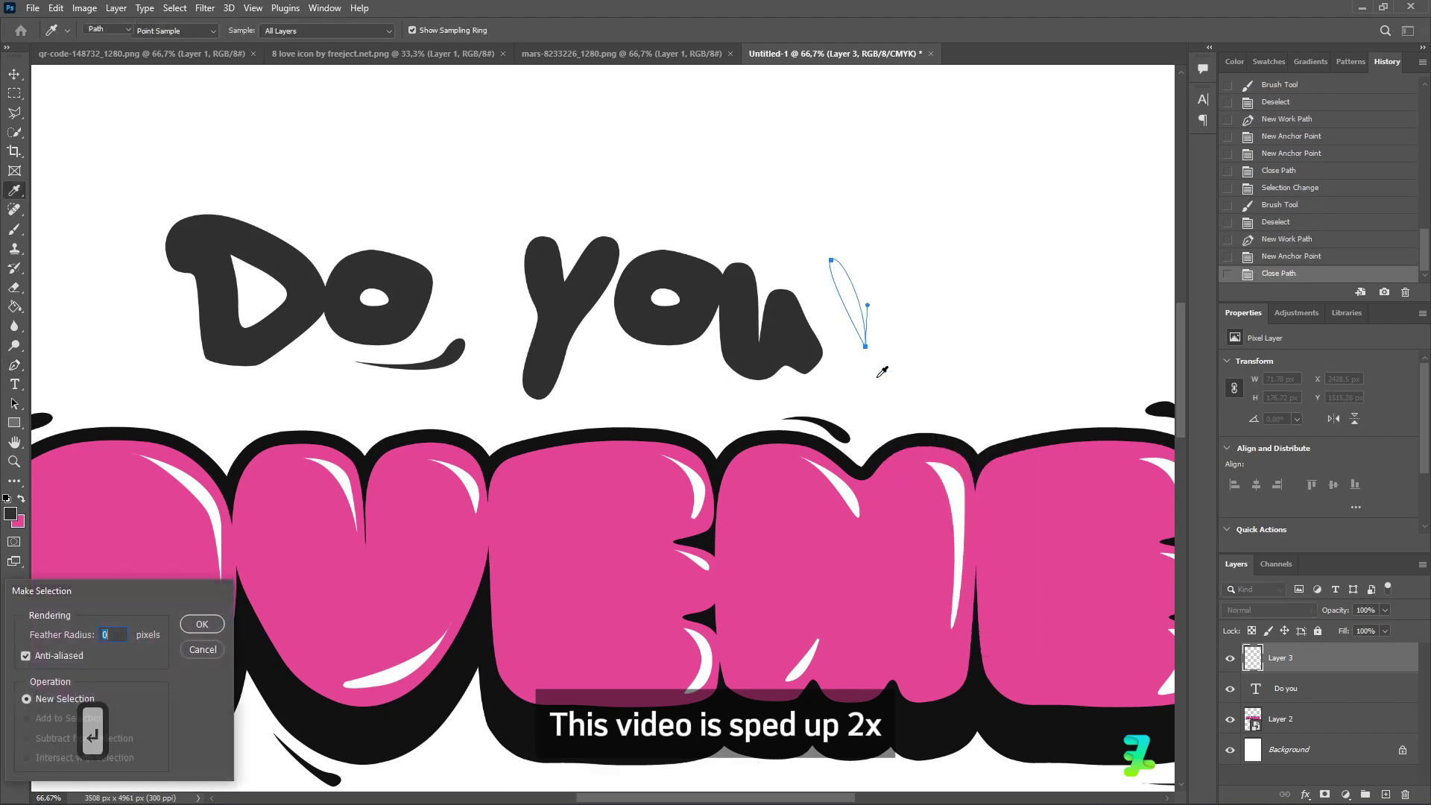
key("Return")
Brush in the selected teardrop, deselect it and paint a round dot beneath it to form an exclamation mark after "you".
key("b")
left_click_drag(853, 300, 862, 339)
key("ctrl+d")
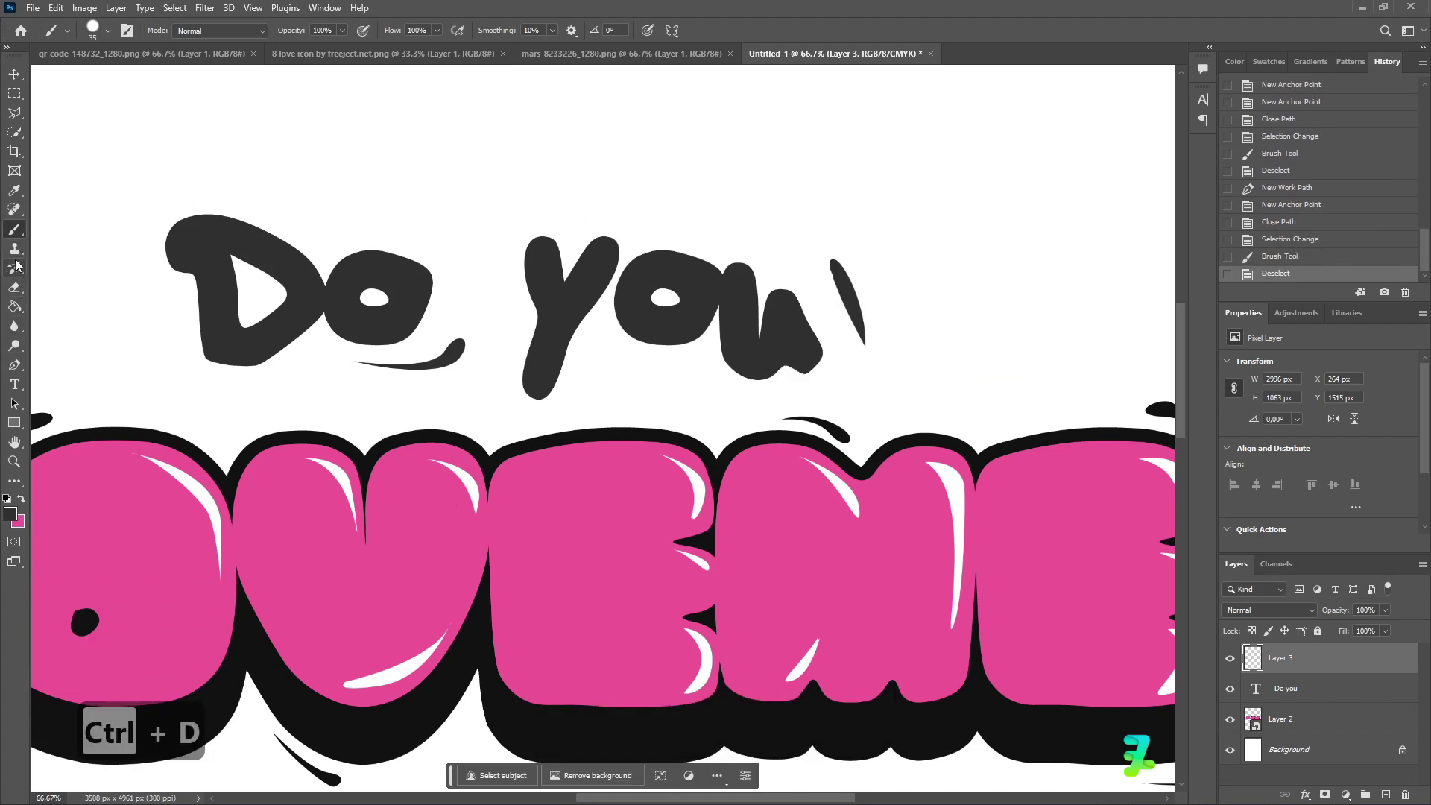
left_click(869, 364)
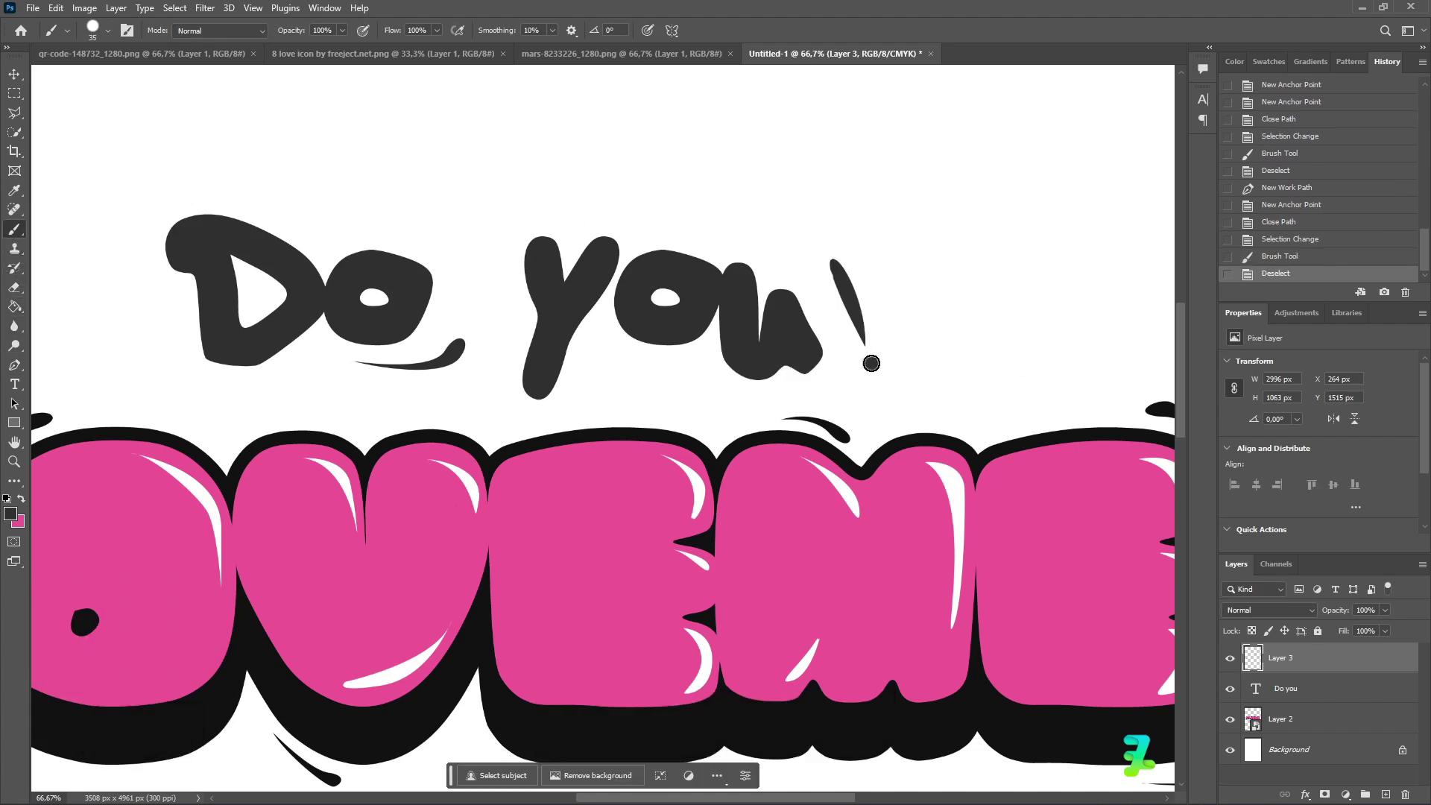
Start a new text layer just below the LOVEME lettering.
key("ctrl+0")
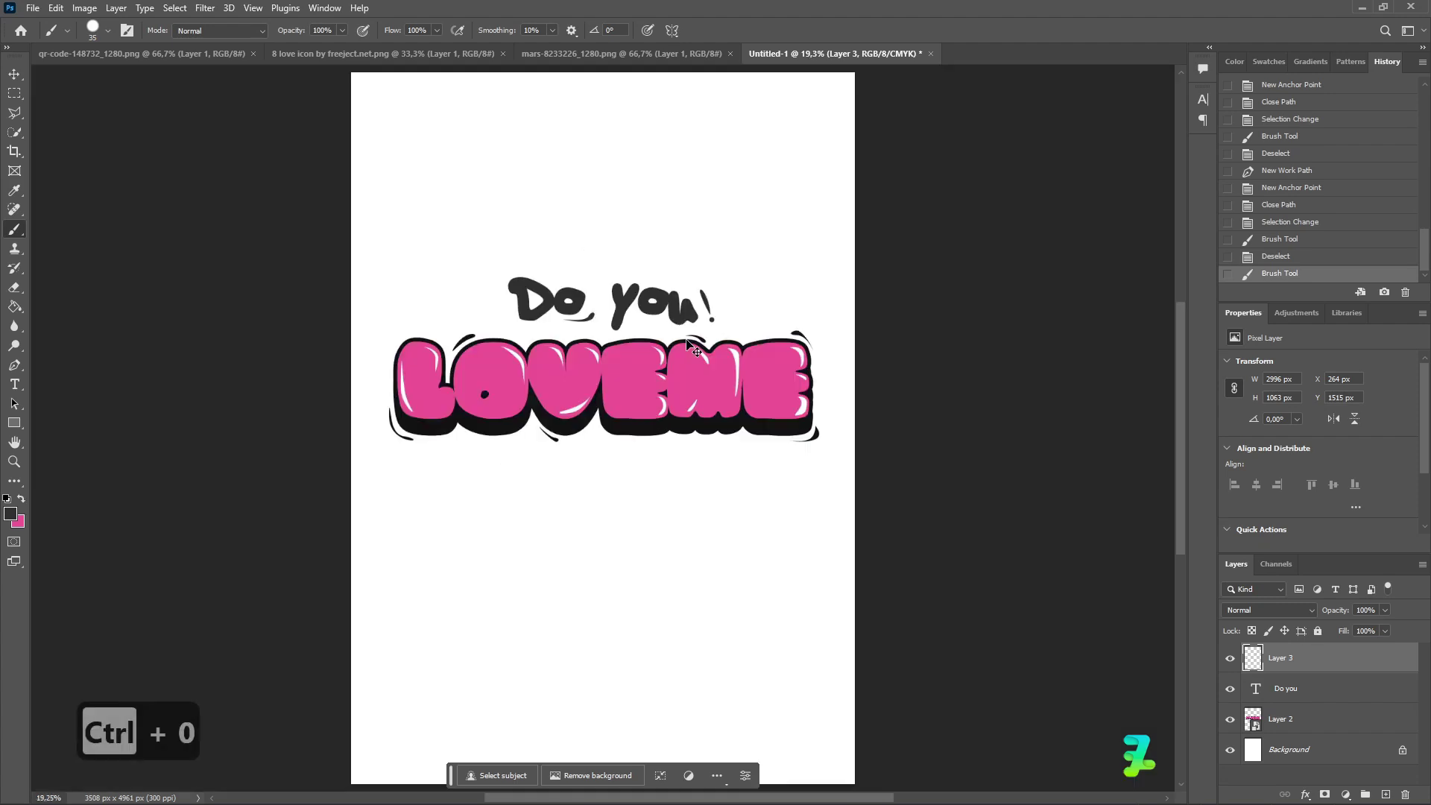
key("ctrl+0")
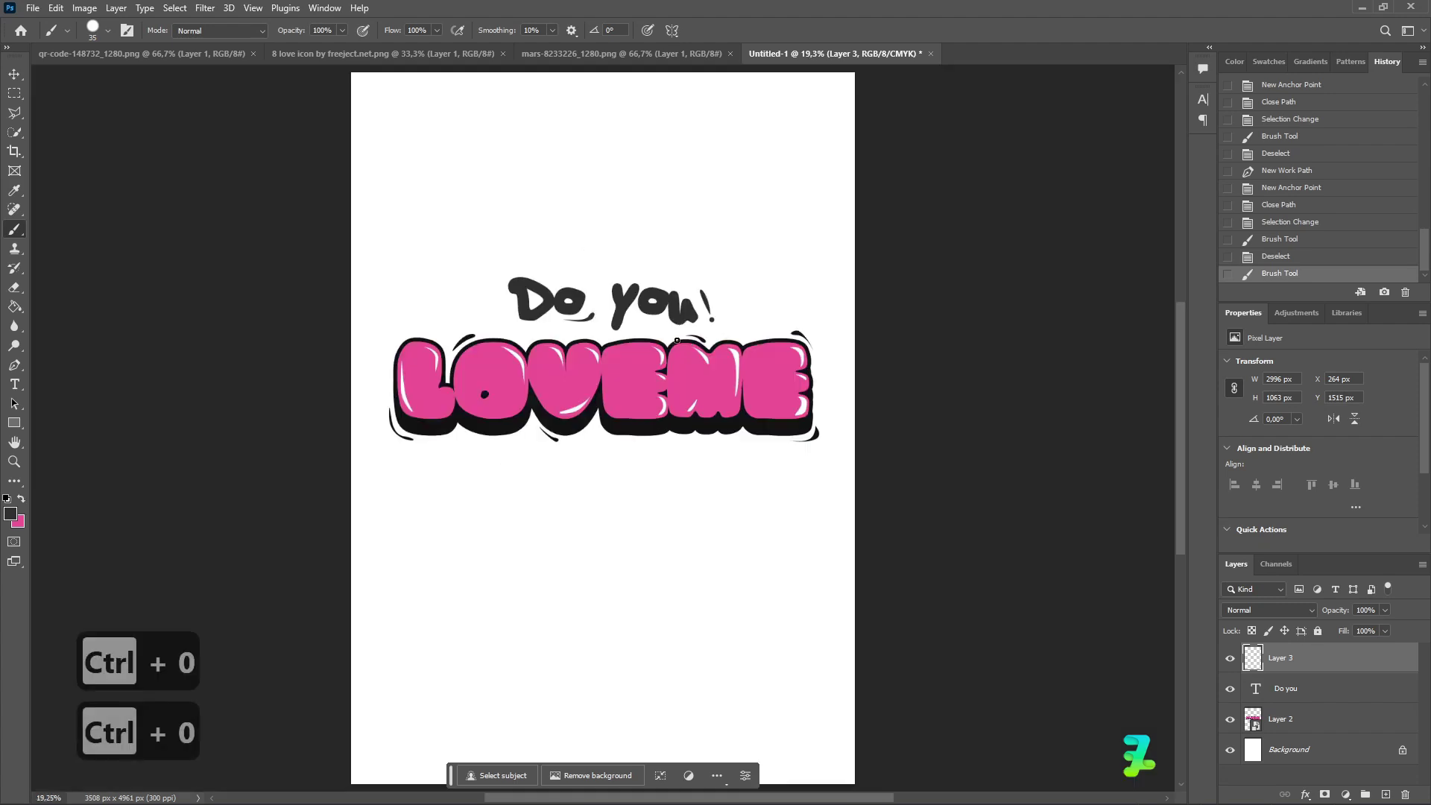
left_click(9, 78)
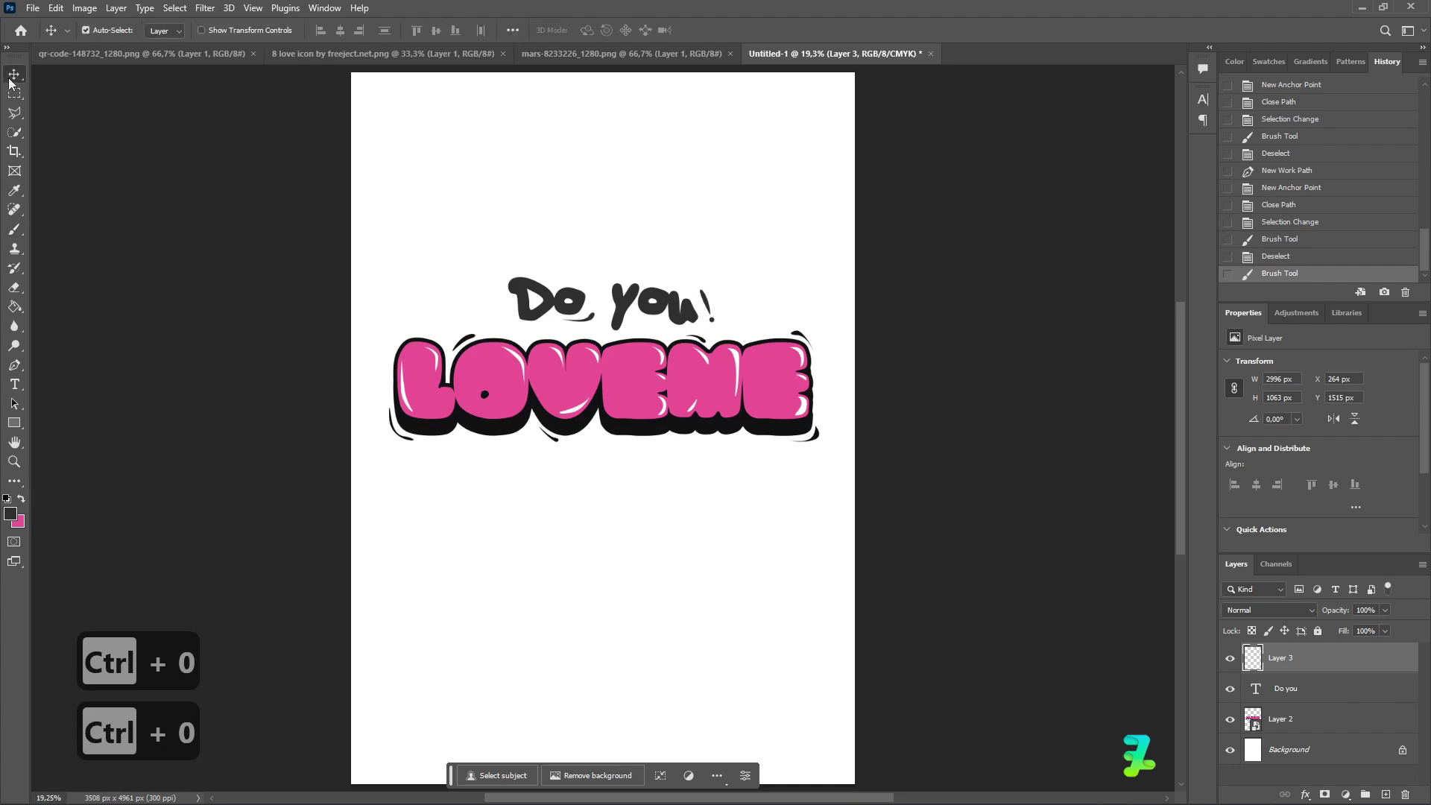
left_click(14, 384)
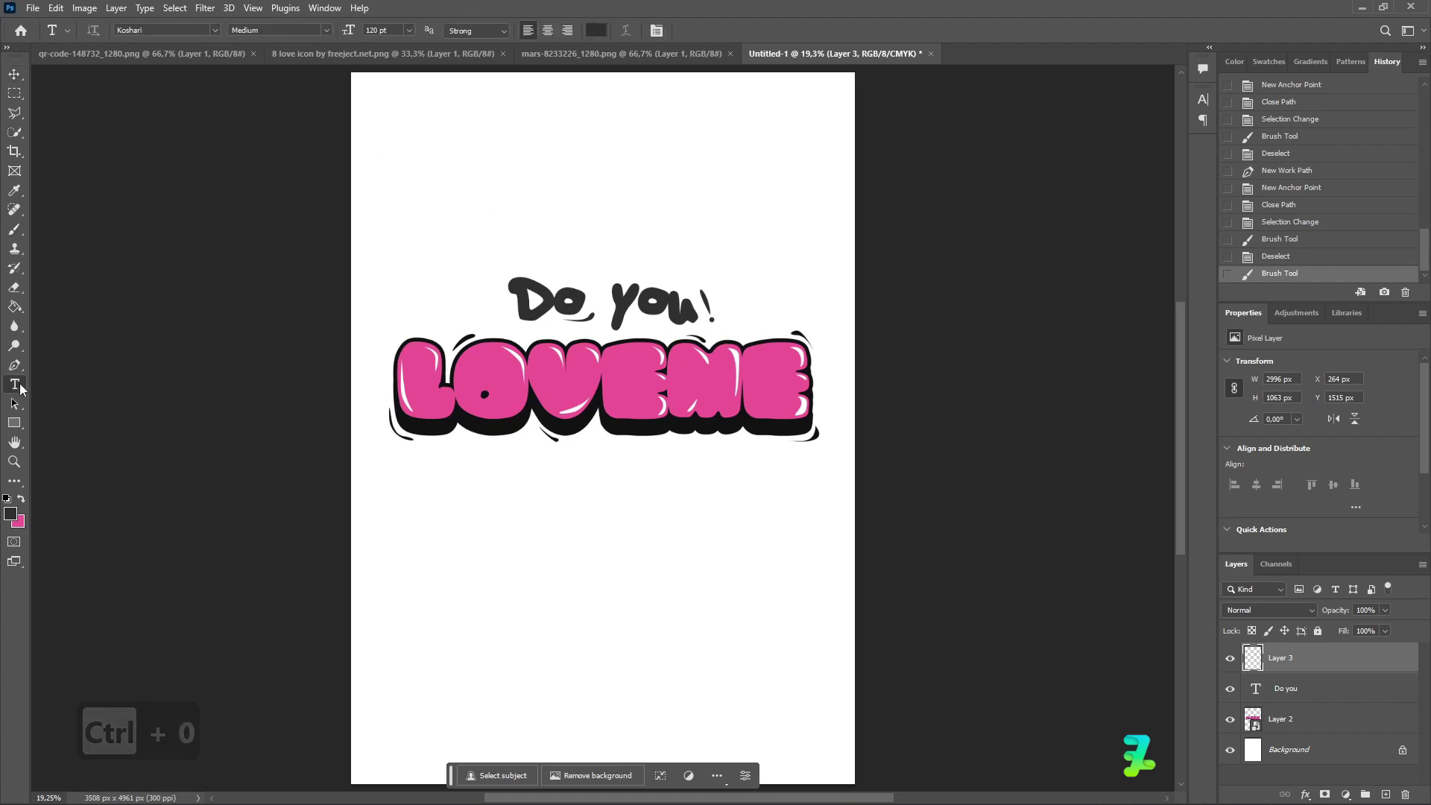
left_click(542, 494)
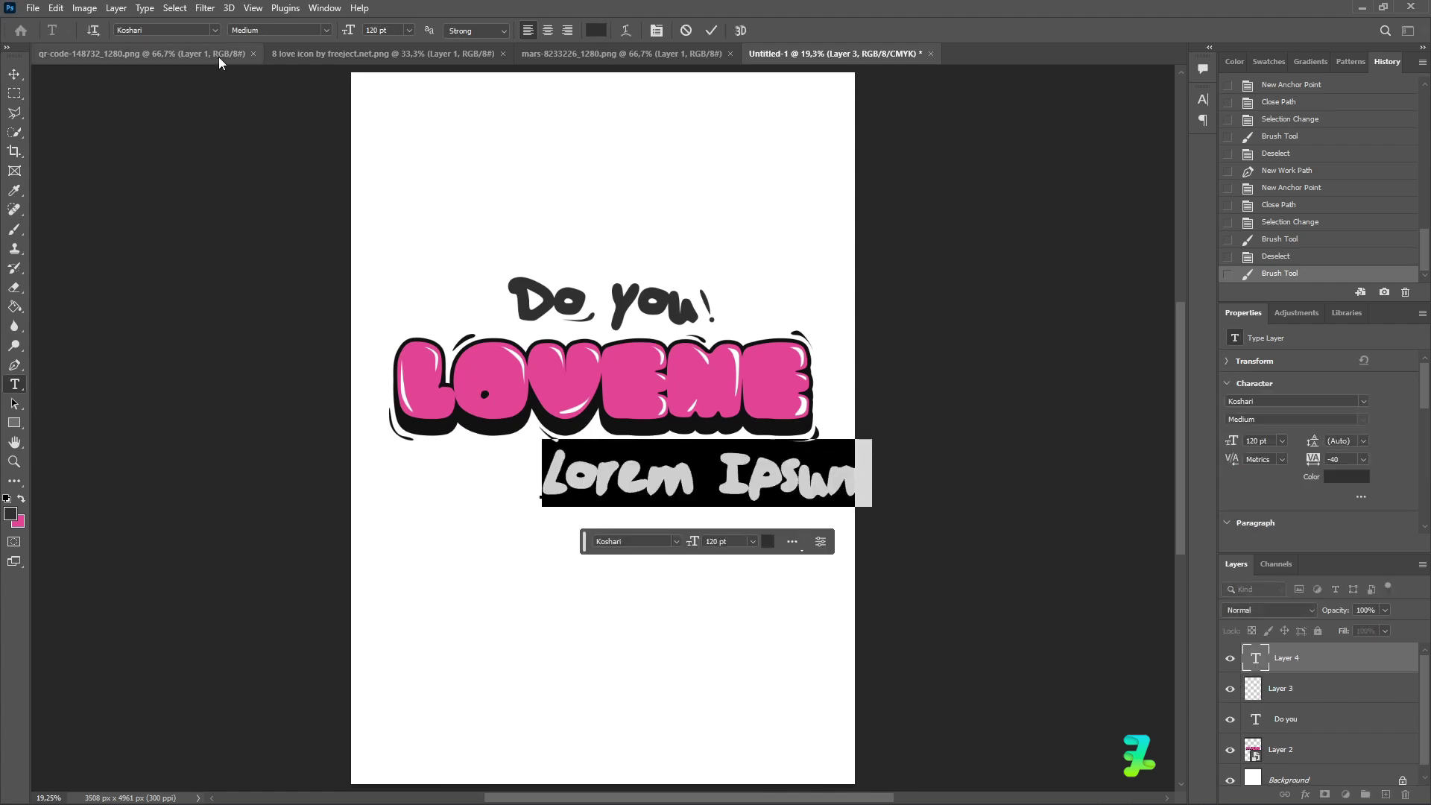
Set the font of the new text layer to Share Dong.
left_click(213, 30)
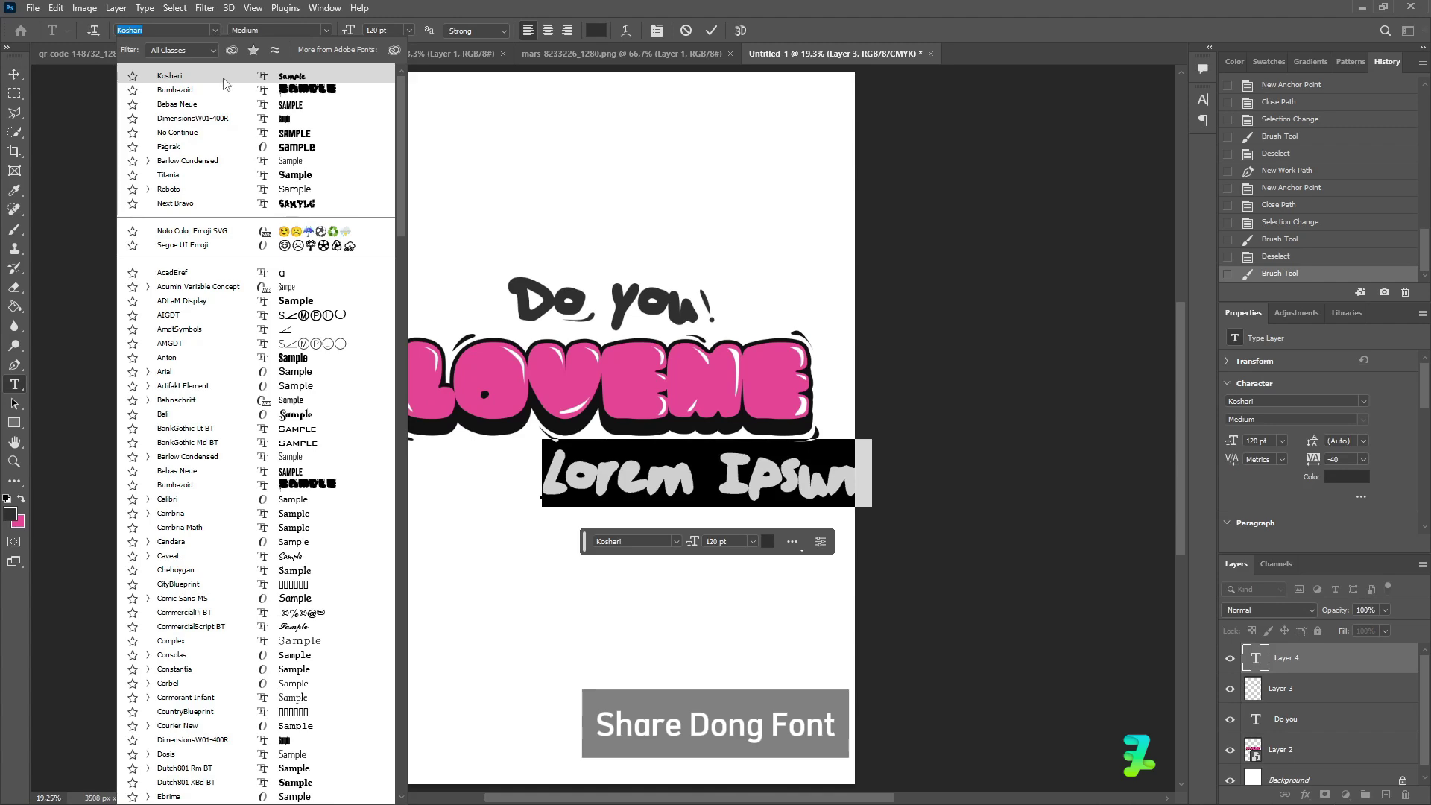
scroll(232, 567, "down", 13)
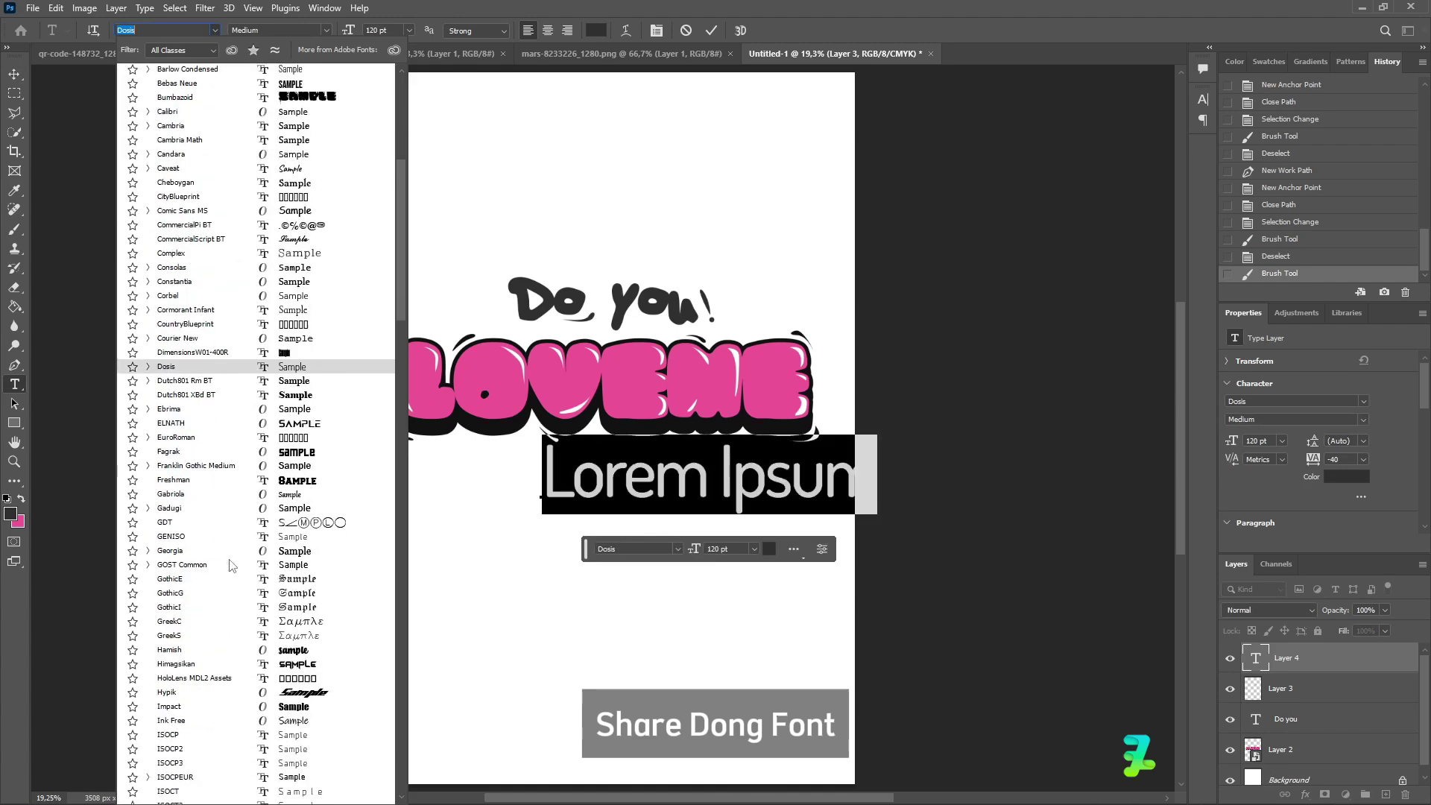
scroll(231, 566, "down", 15)
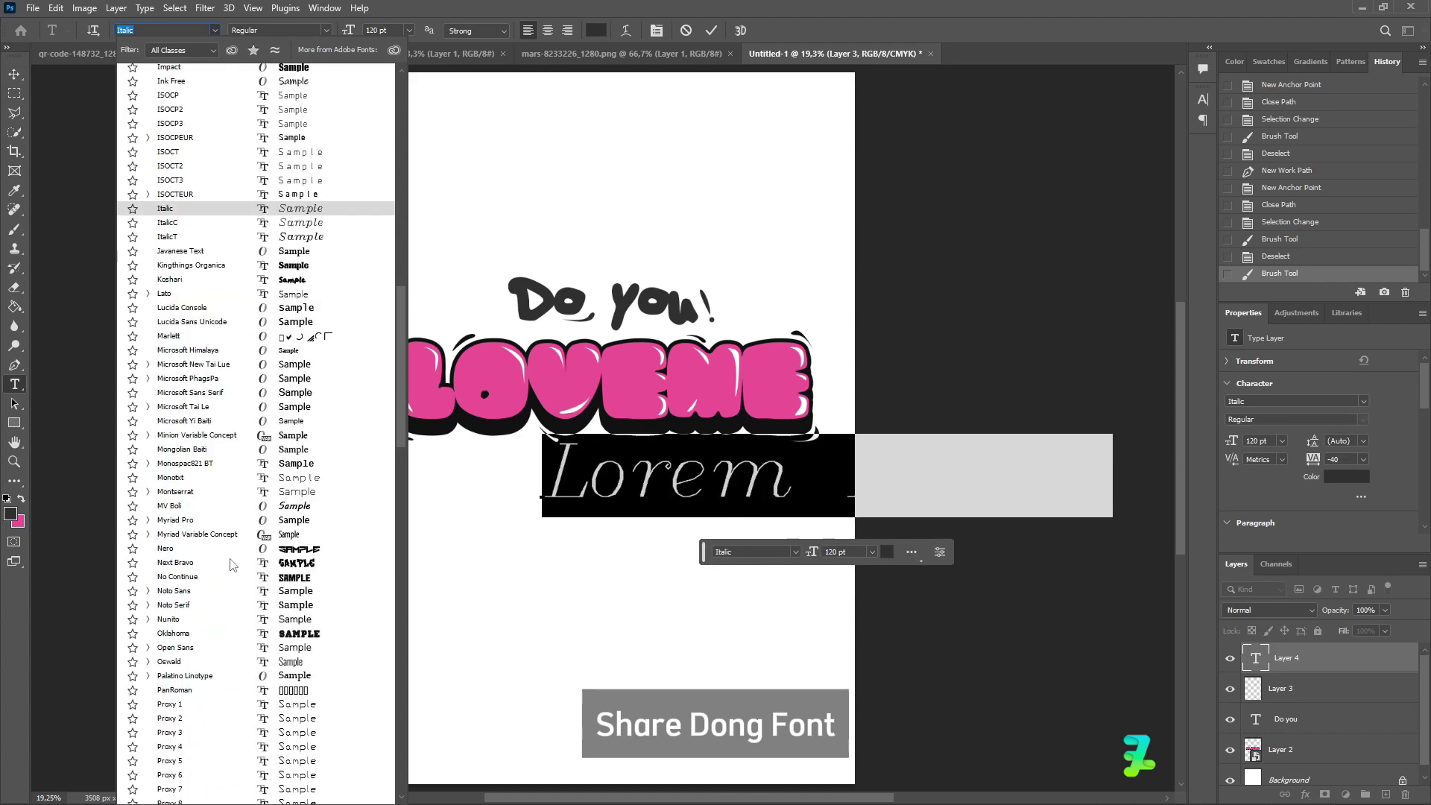
scroll(232, 566, "down", 5)
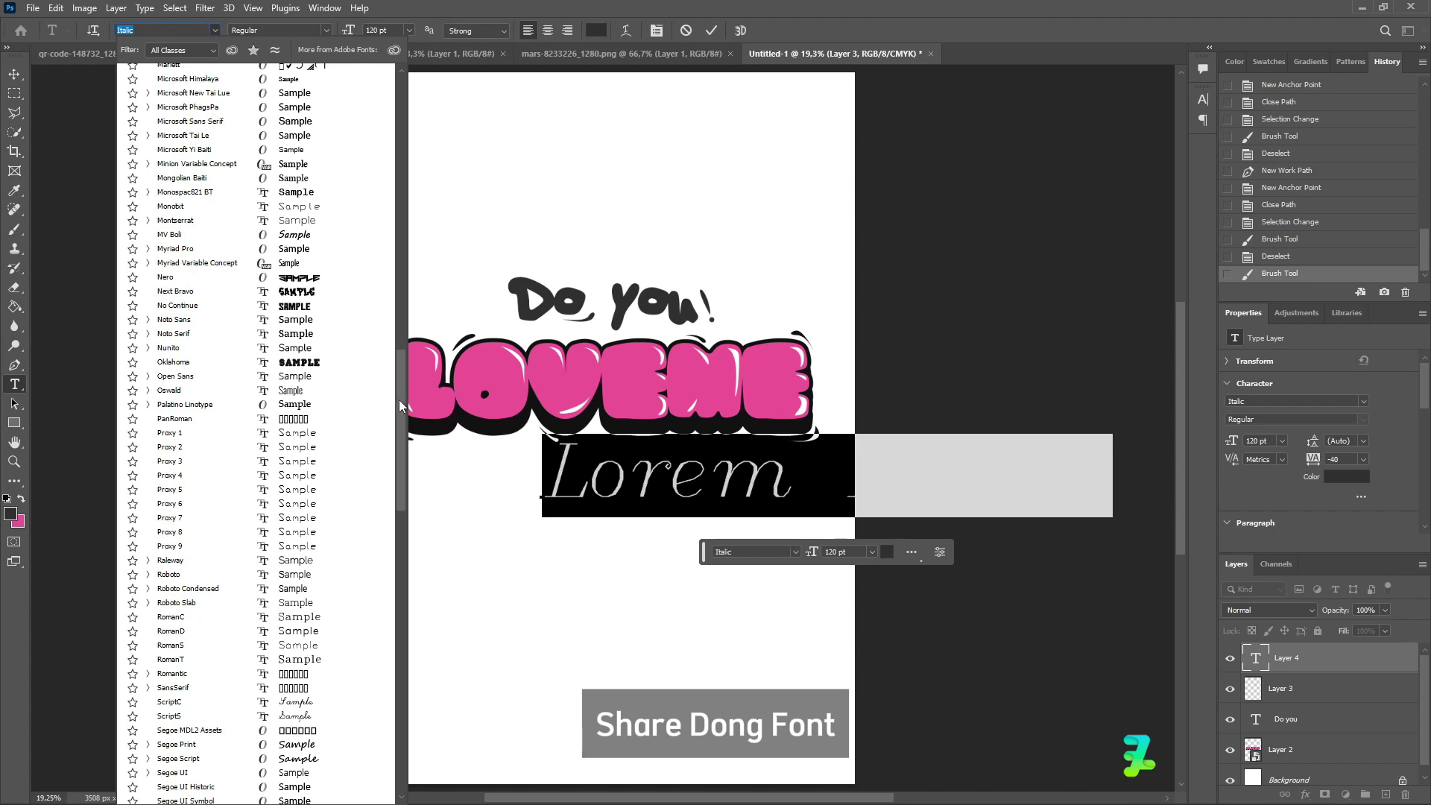
scroll(206, 421, "down", 1)
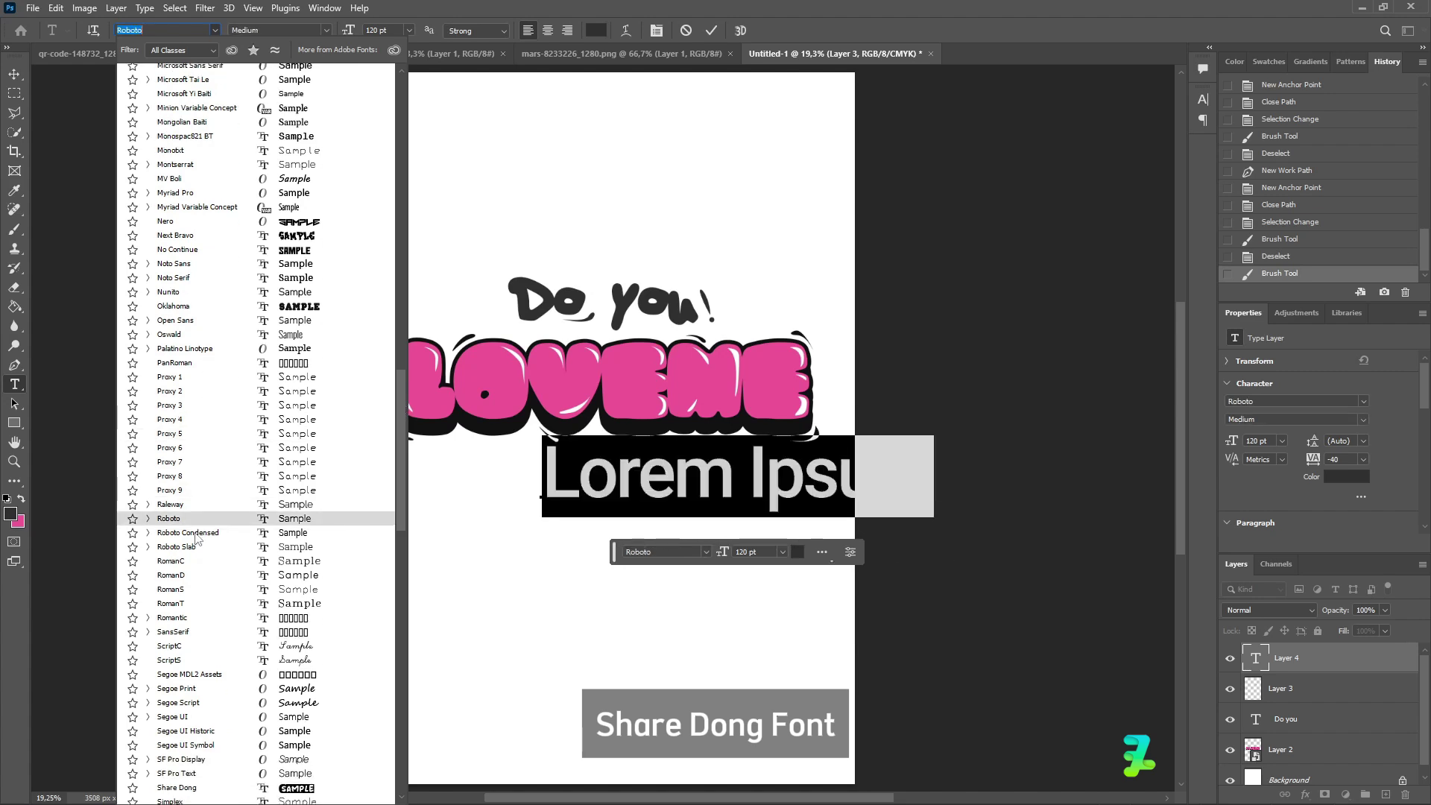
scroll(195, 537, "down", 1)
scroll(190, 637, "down", 2)
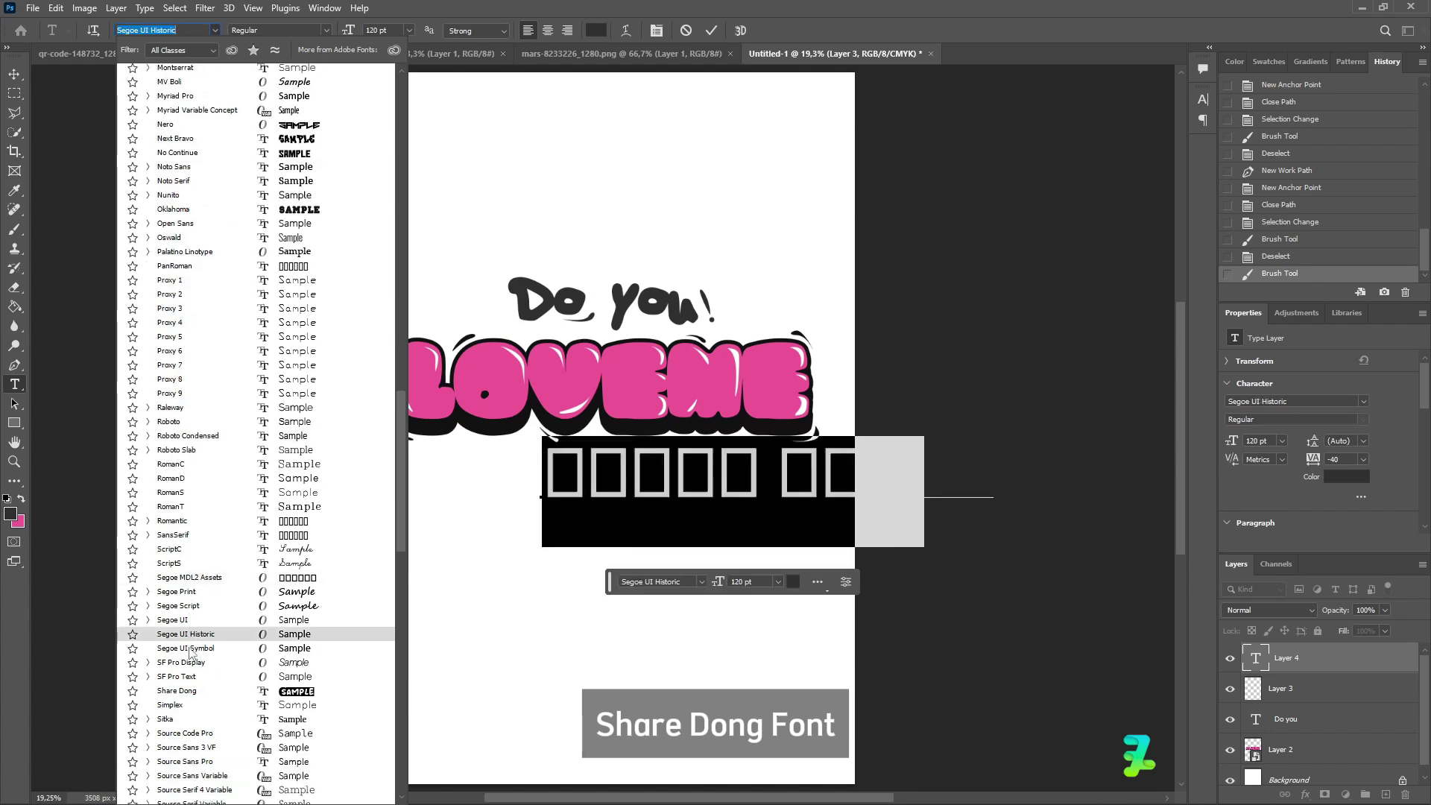
left_click(175, 693)
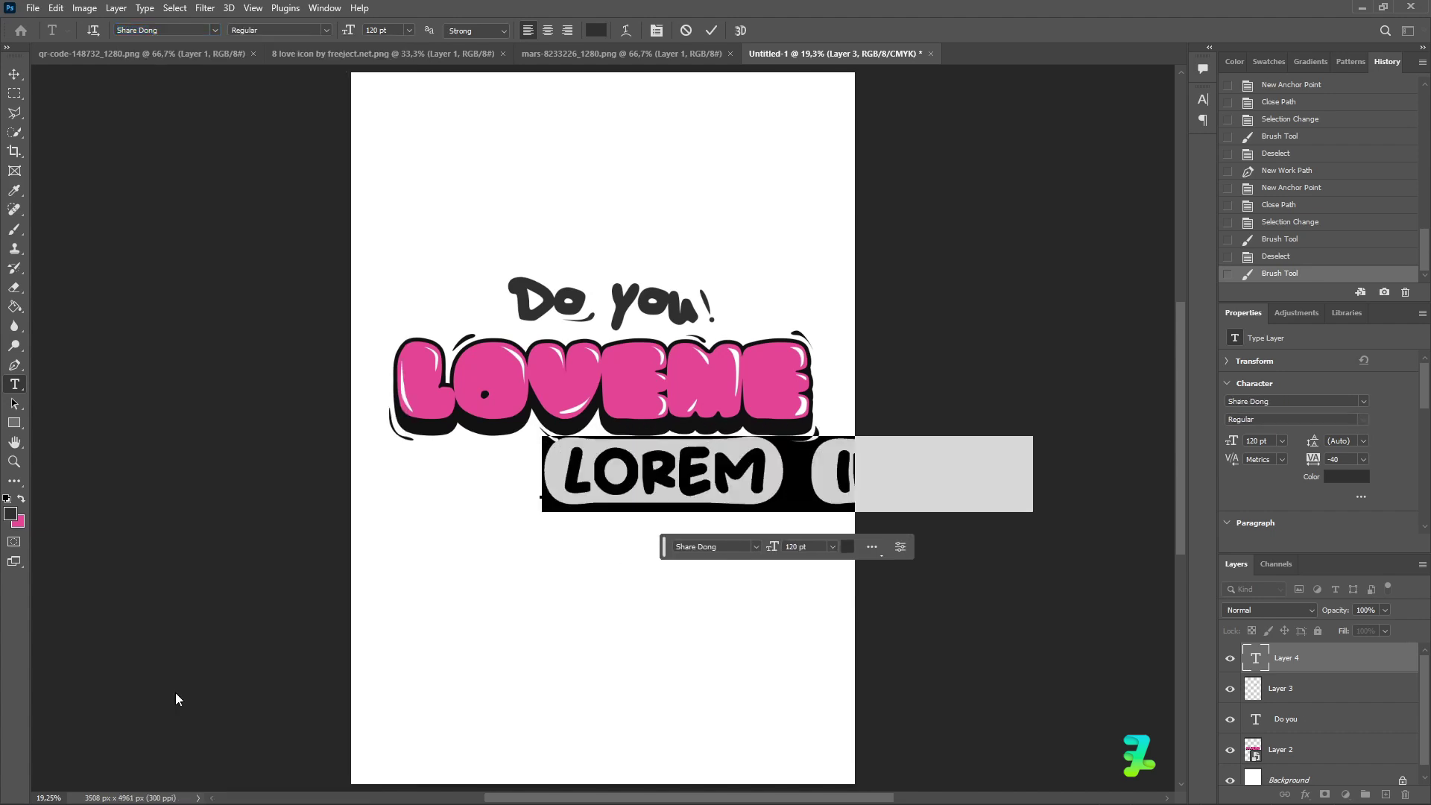
Set the placeholder text to 36 pt and move it to the middle beneath the LOVEME lettering.
left_click(14, 74)
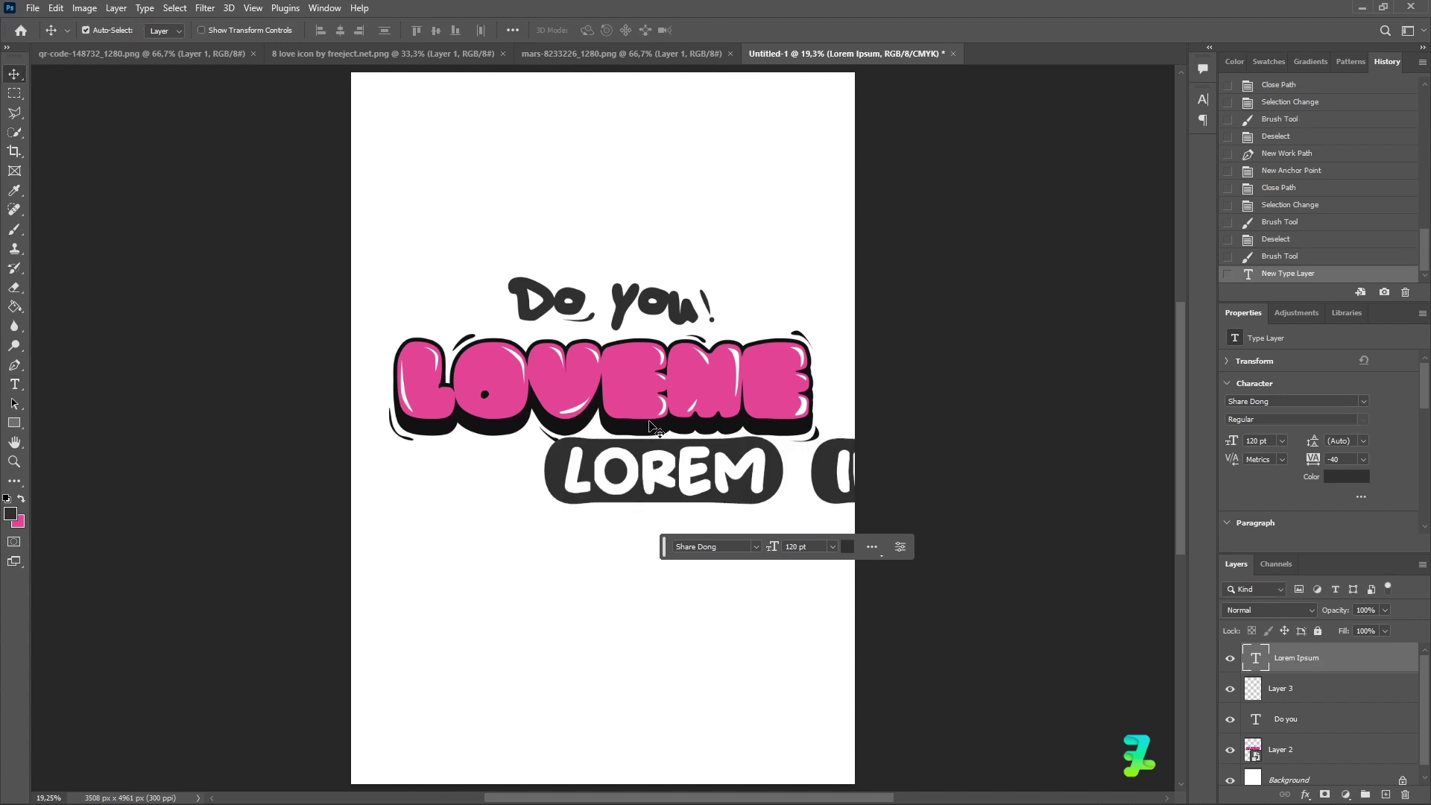
left_click_drag(654, 468, 502, 491)
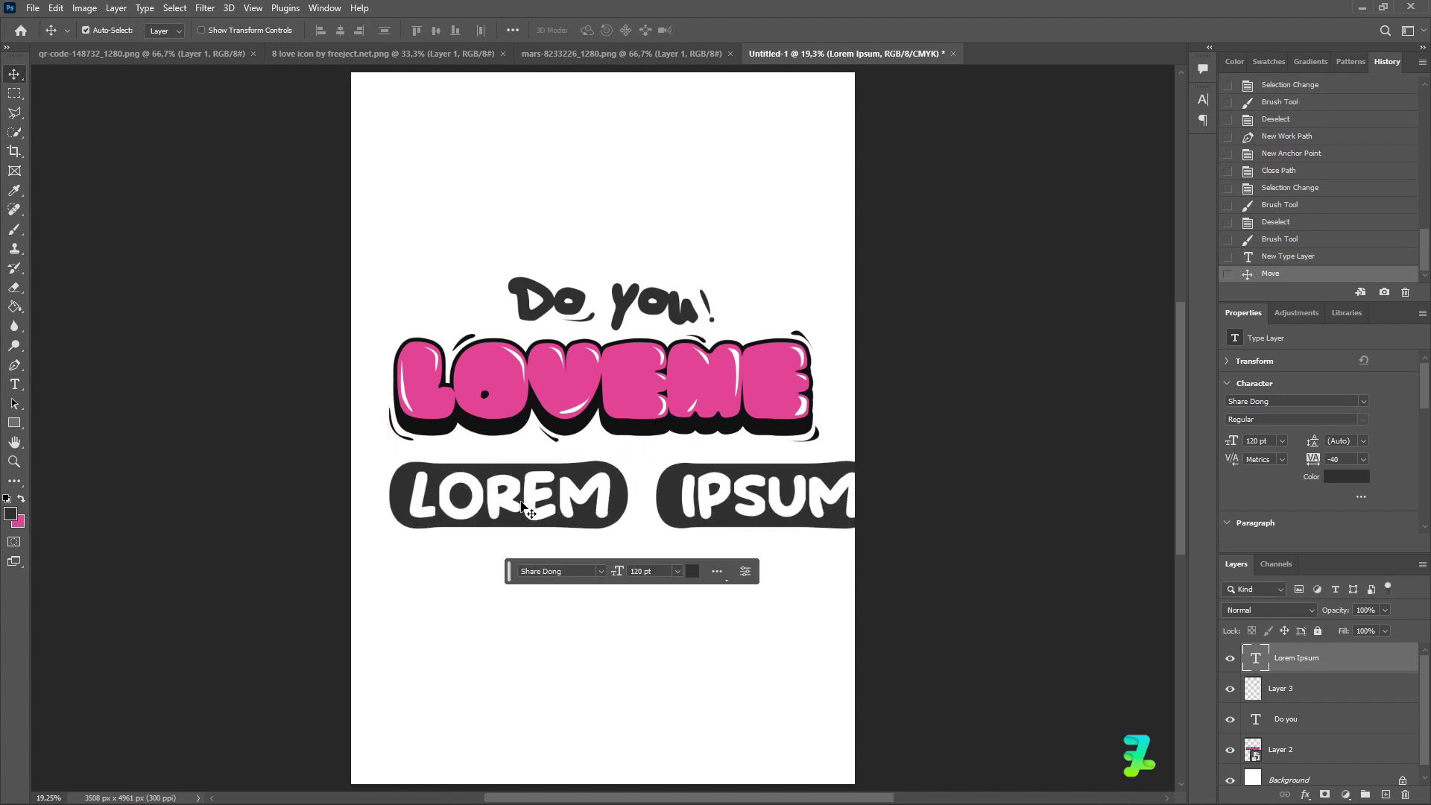
double_click(501, 492)
left_click(408, 30)
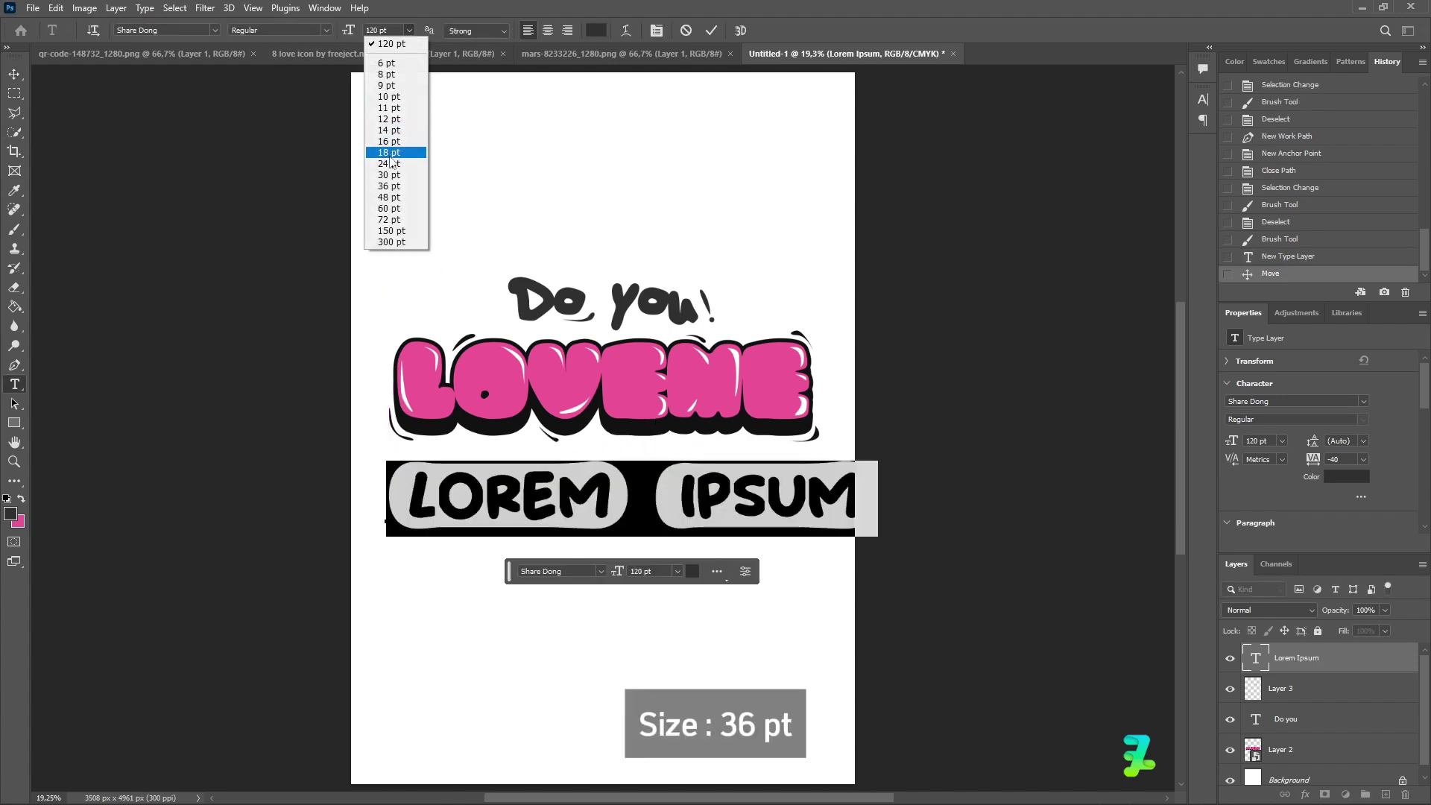
left_click(389, 165)
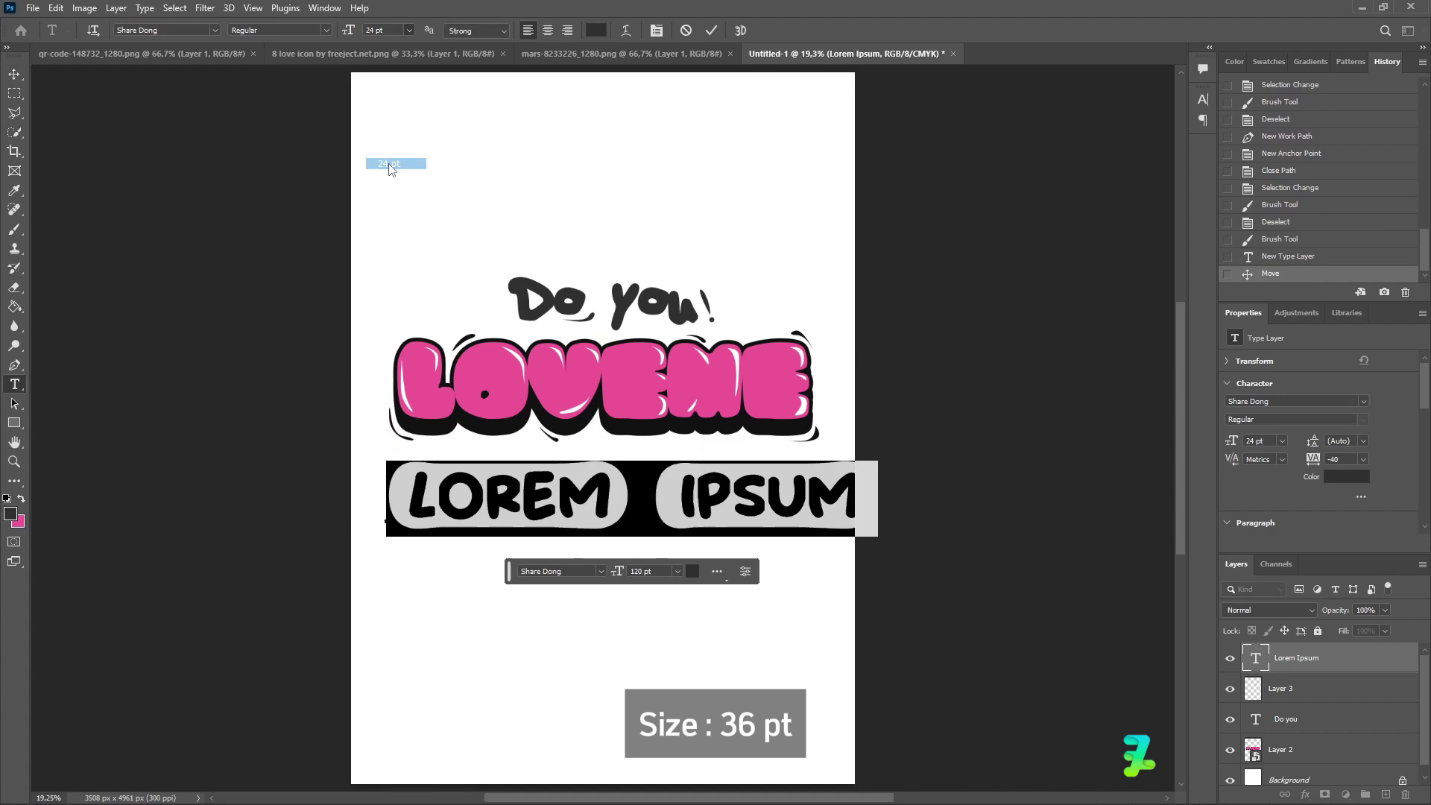
left_click(408, 30)
left_click(415, 192)
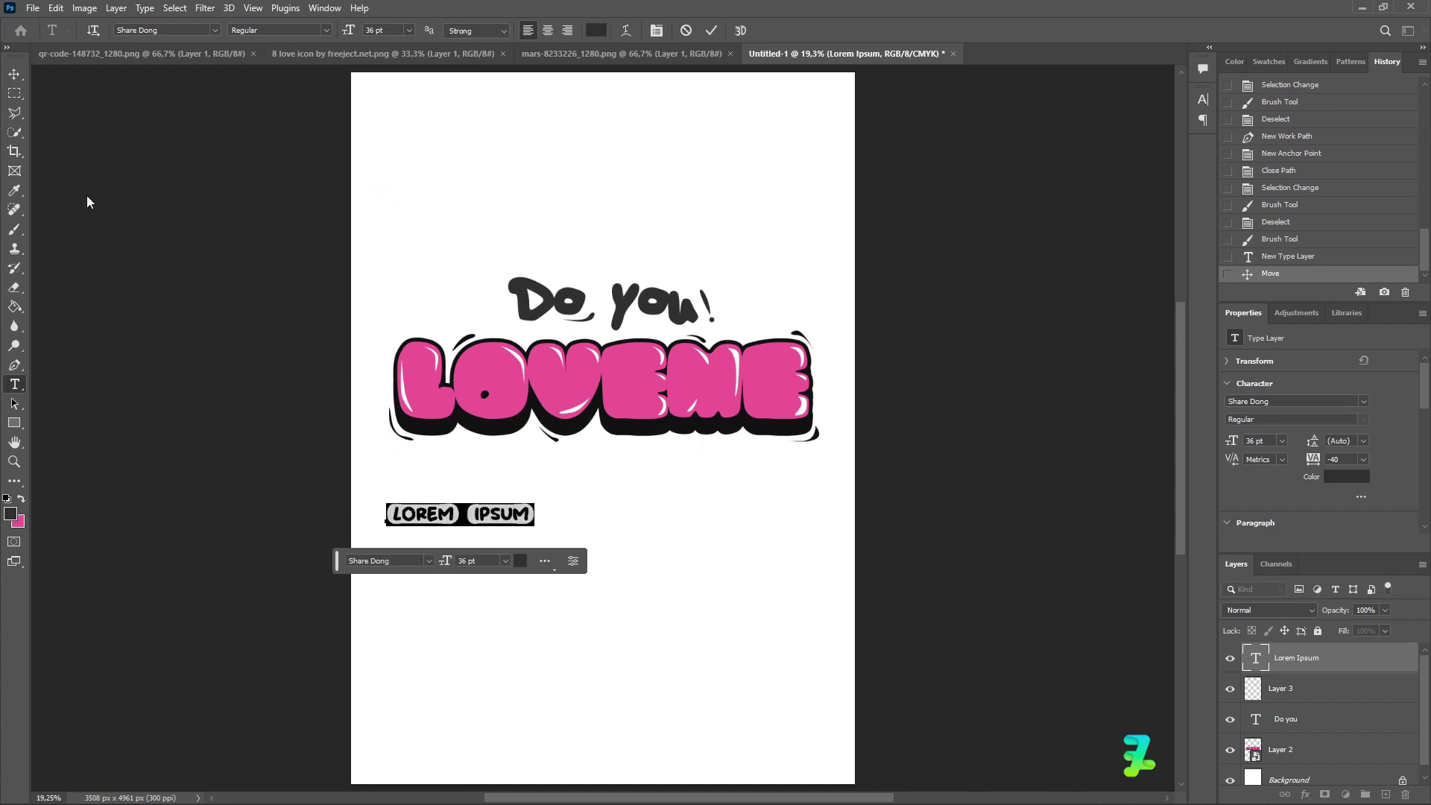
left_click(15, 74)
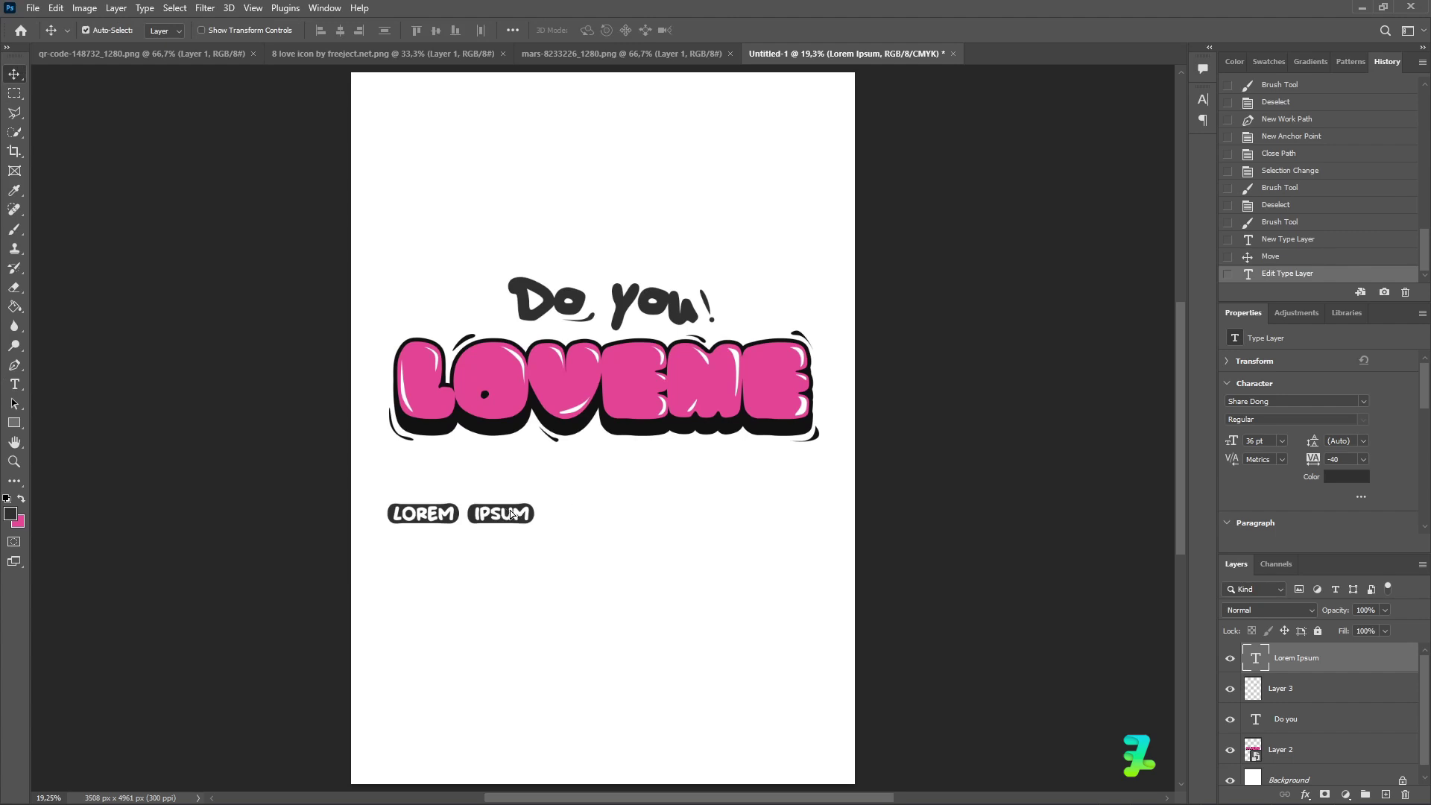
left_click_drag(512, 509, 648, 468)
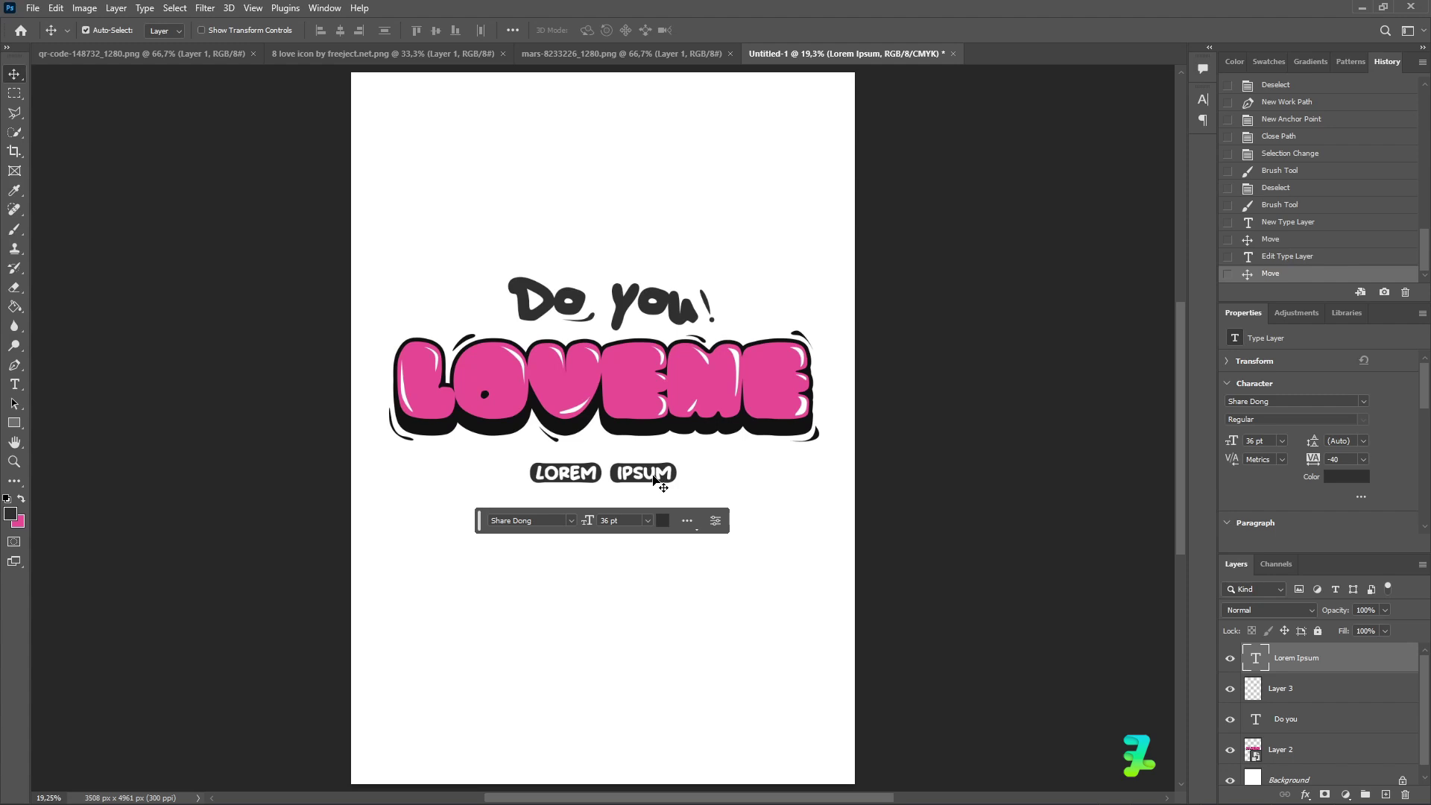
Try "I LOVE YOU" in capitals with spaces as the replacement for the placeholder text.
double_click(653, 477)
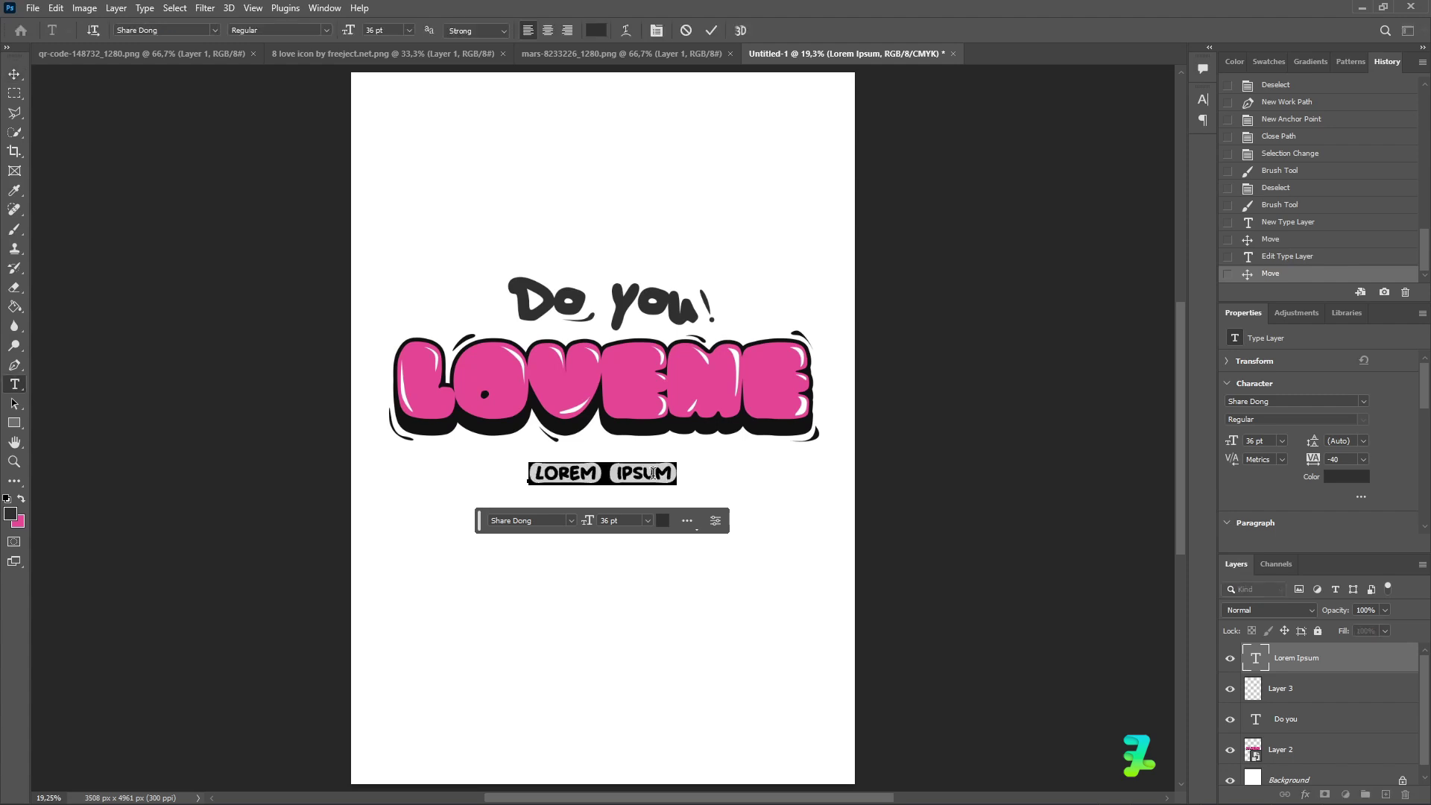
key("Caps_Lock")
type("I")
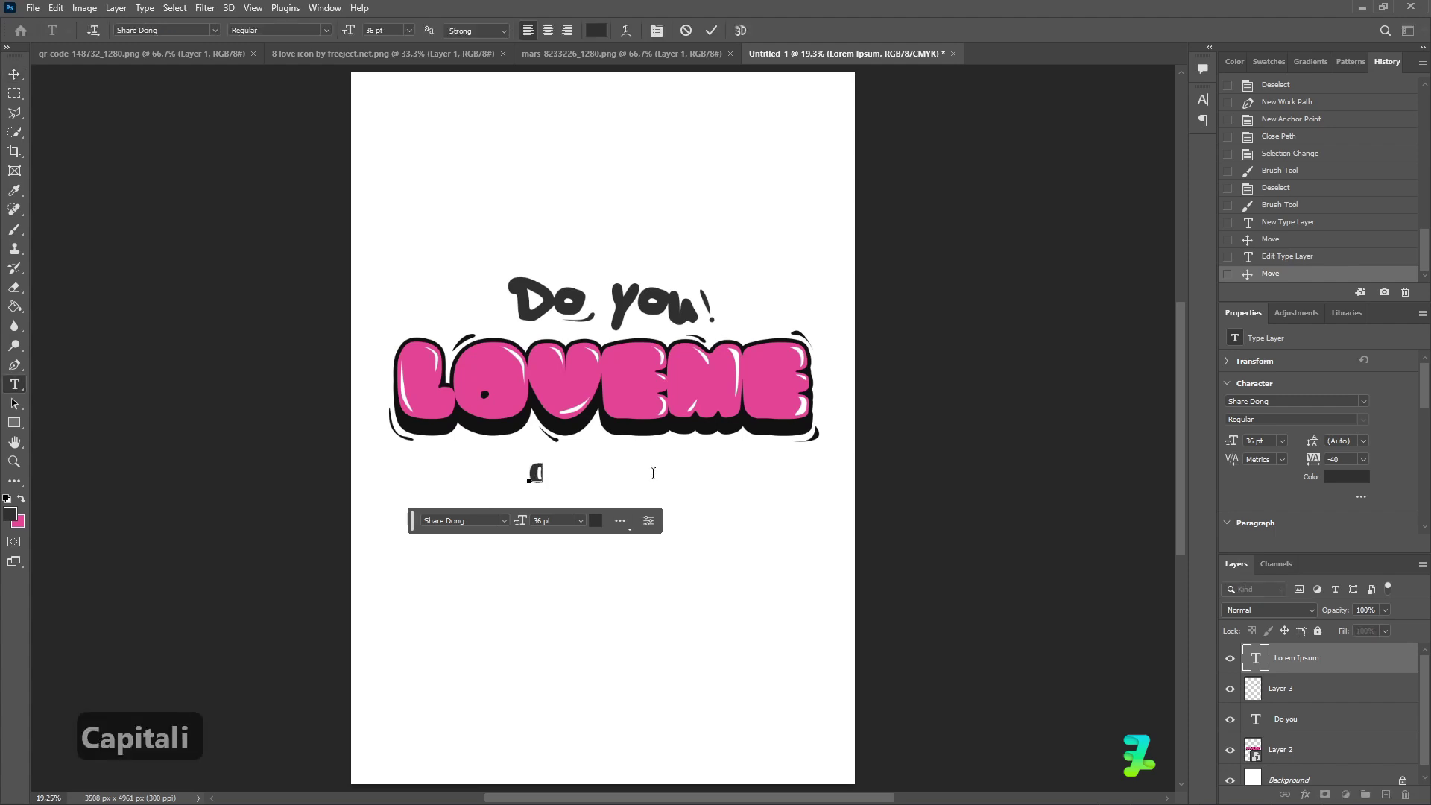
type(" LOVE YOU")
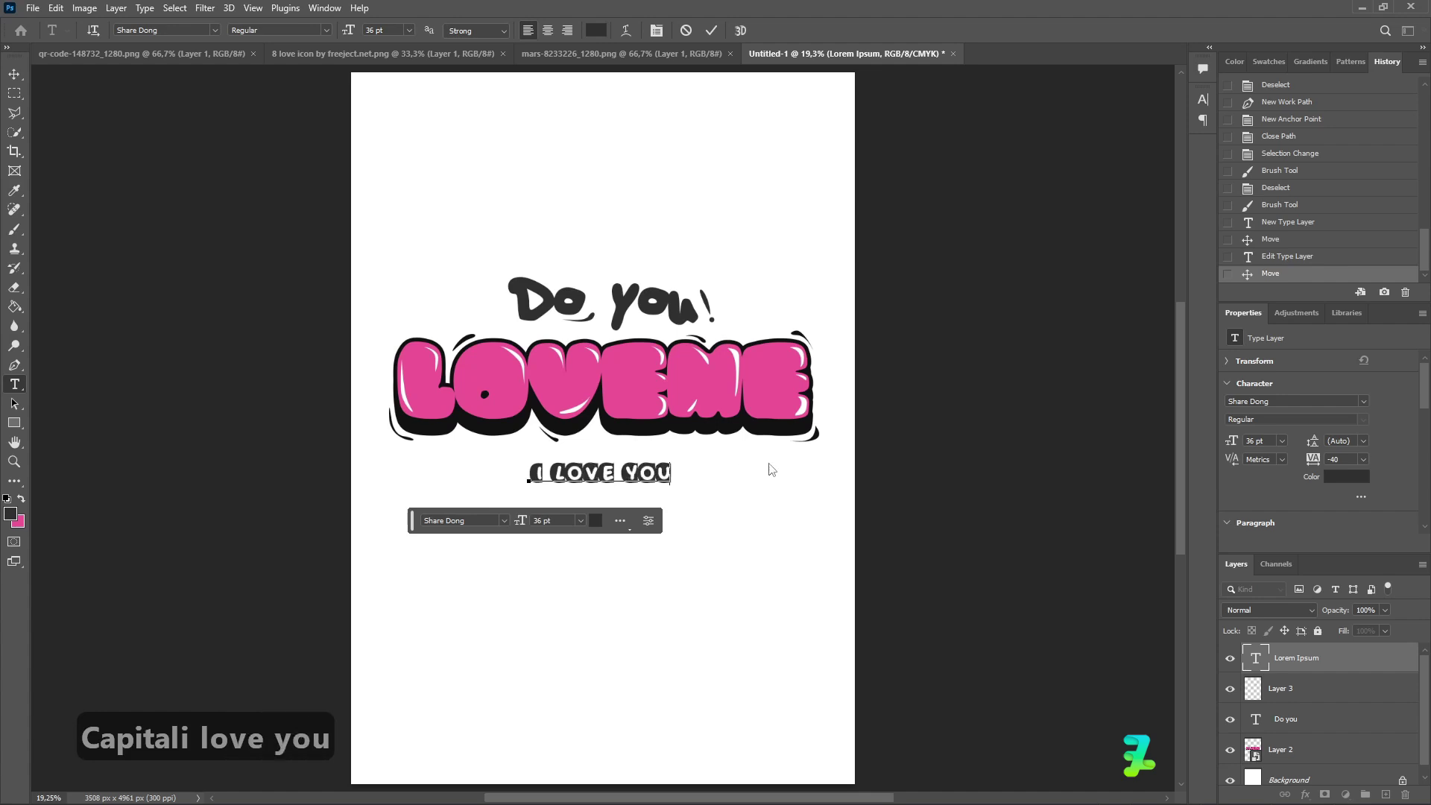
Replace the whole small caption with "Iloveyou!!", using a capital I and lowercase letters without spaces, and commit the text.
key("ctrl+a")
type("IL")
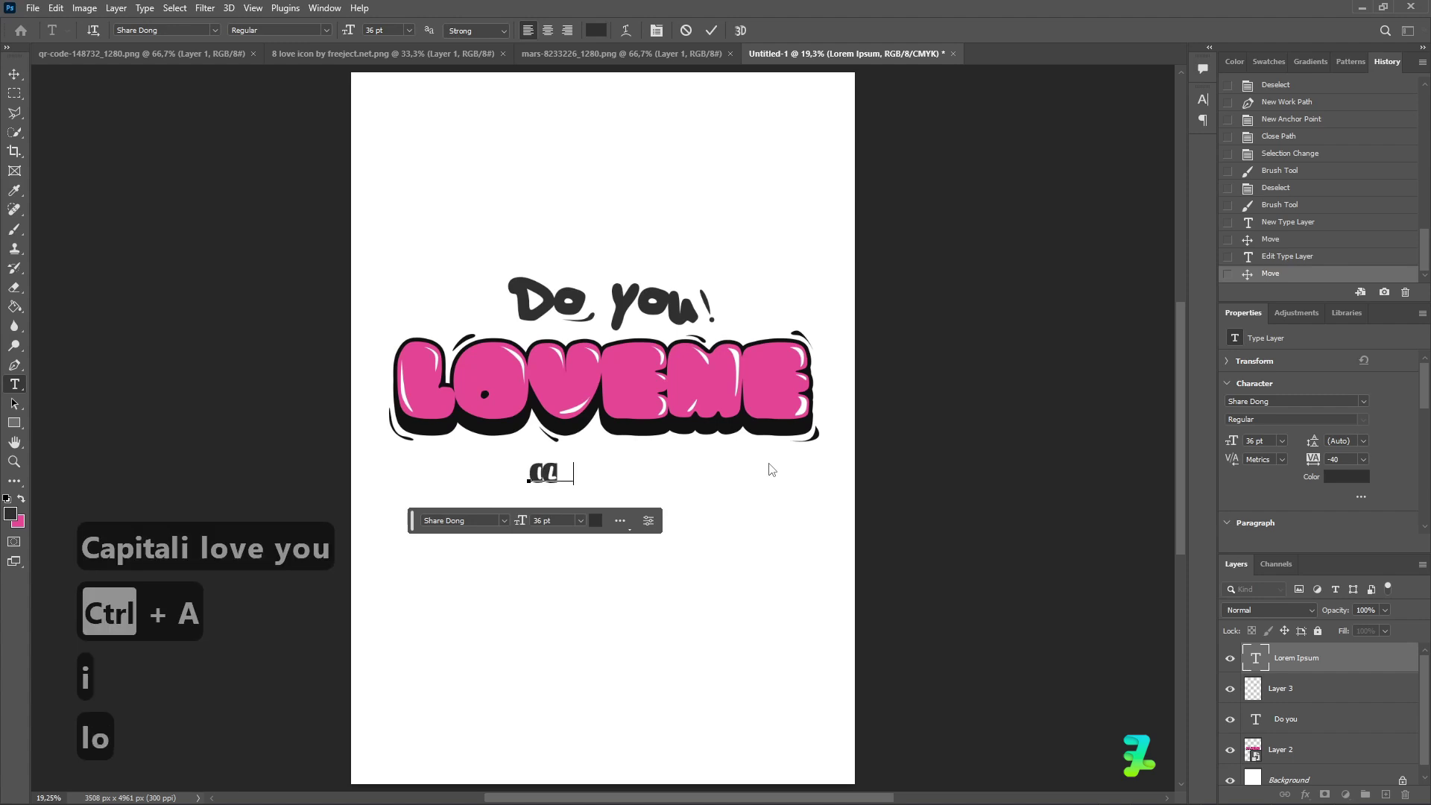
type("v")
key("Caps_Lock")
key("BackSpace")
key("BackSpace")
key("BackSpace")
type("love")
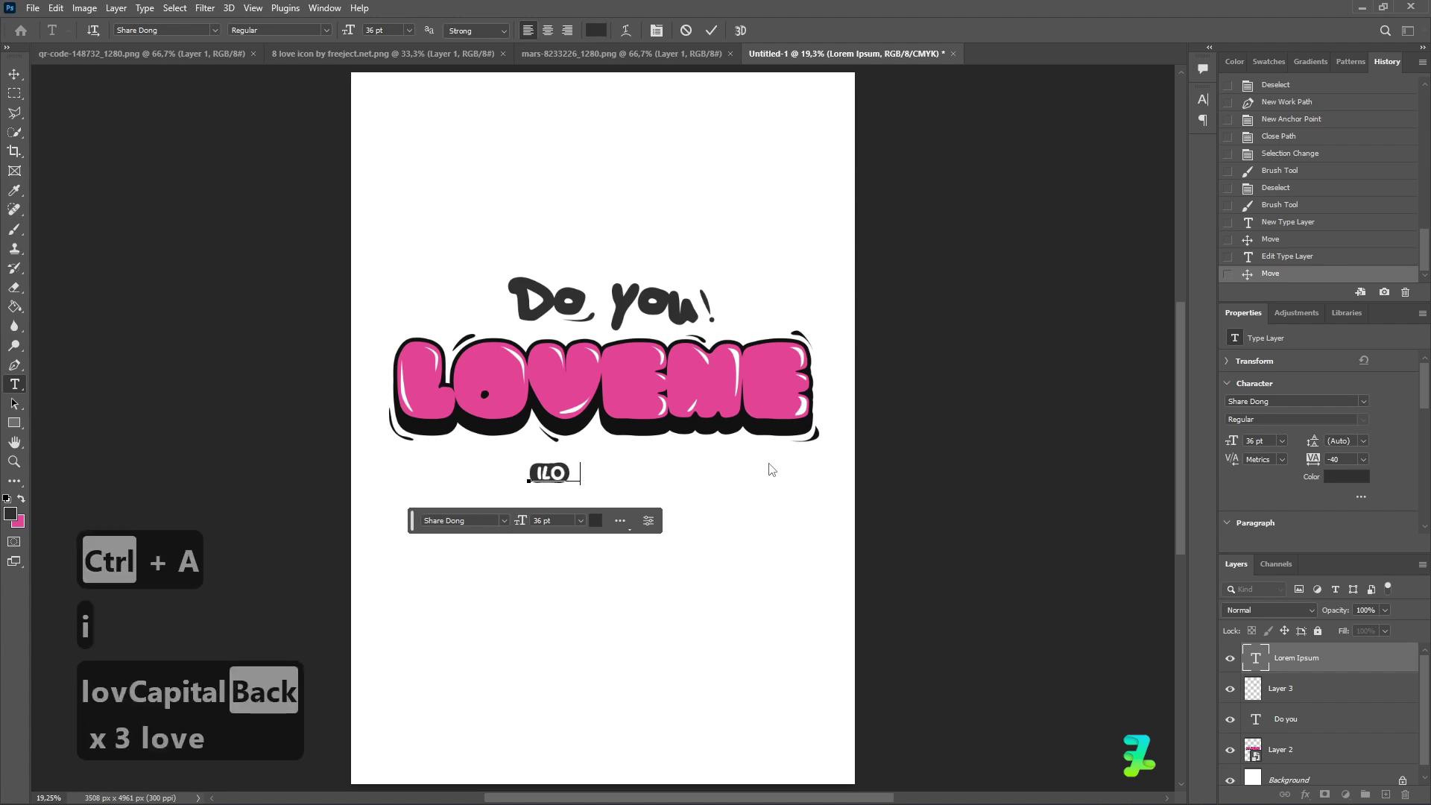
type("youi")
key("BackSpace")
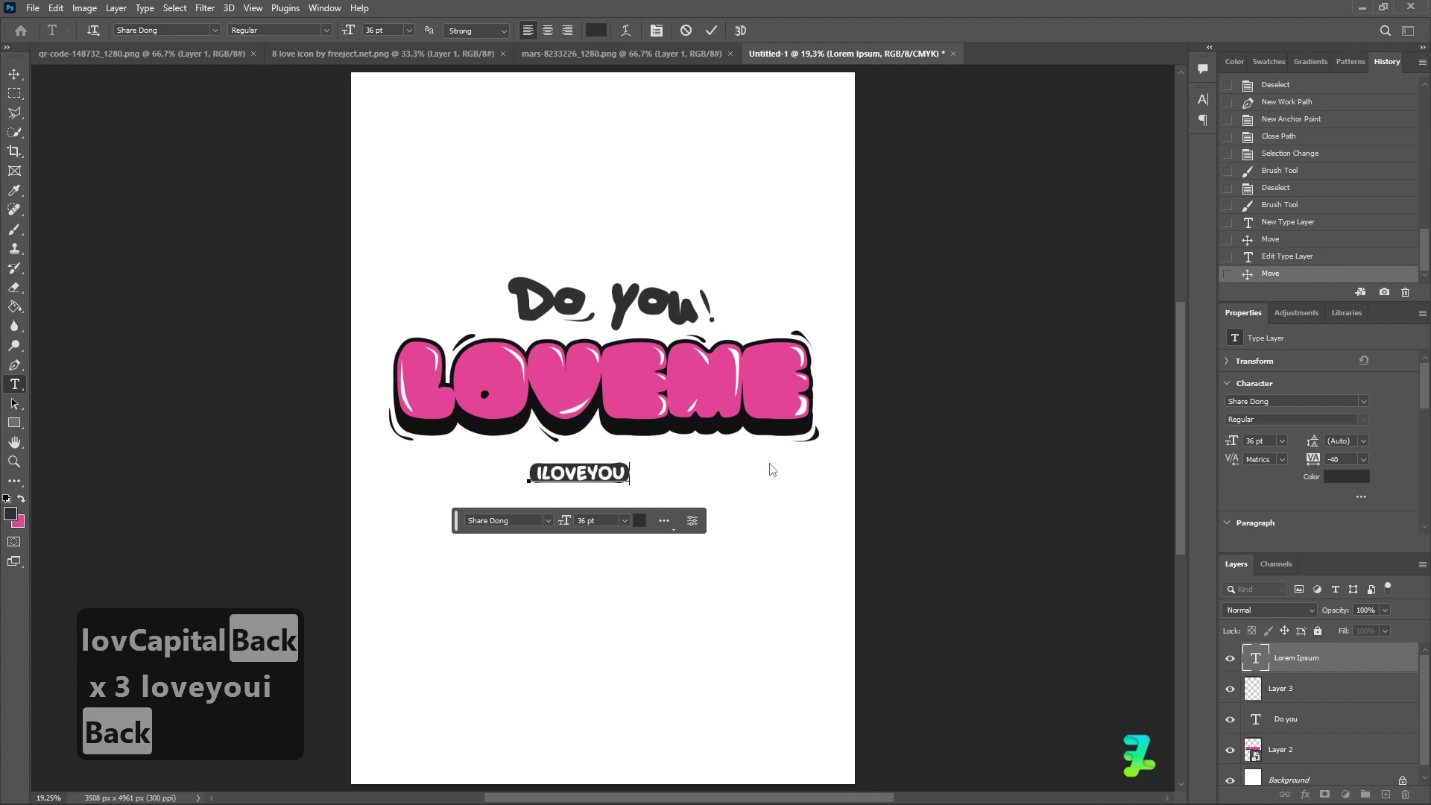
type("!!")
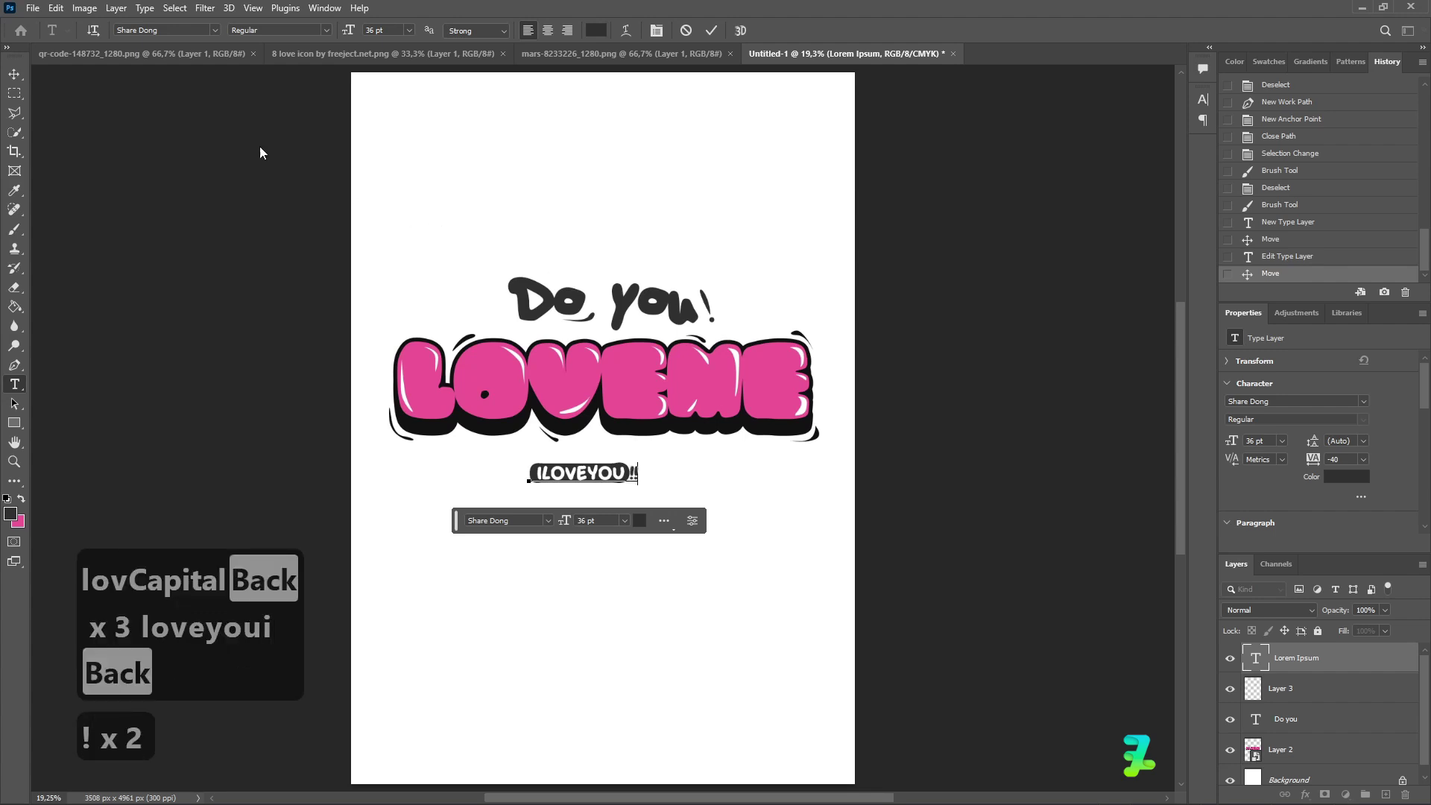
left_click(9, 76)
Centre the "Iloveyou!!" caption horizontally on the canvas and move it slightly up toward the LOVEME lettering.
key("ctrl+a")
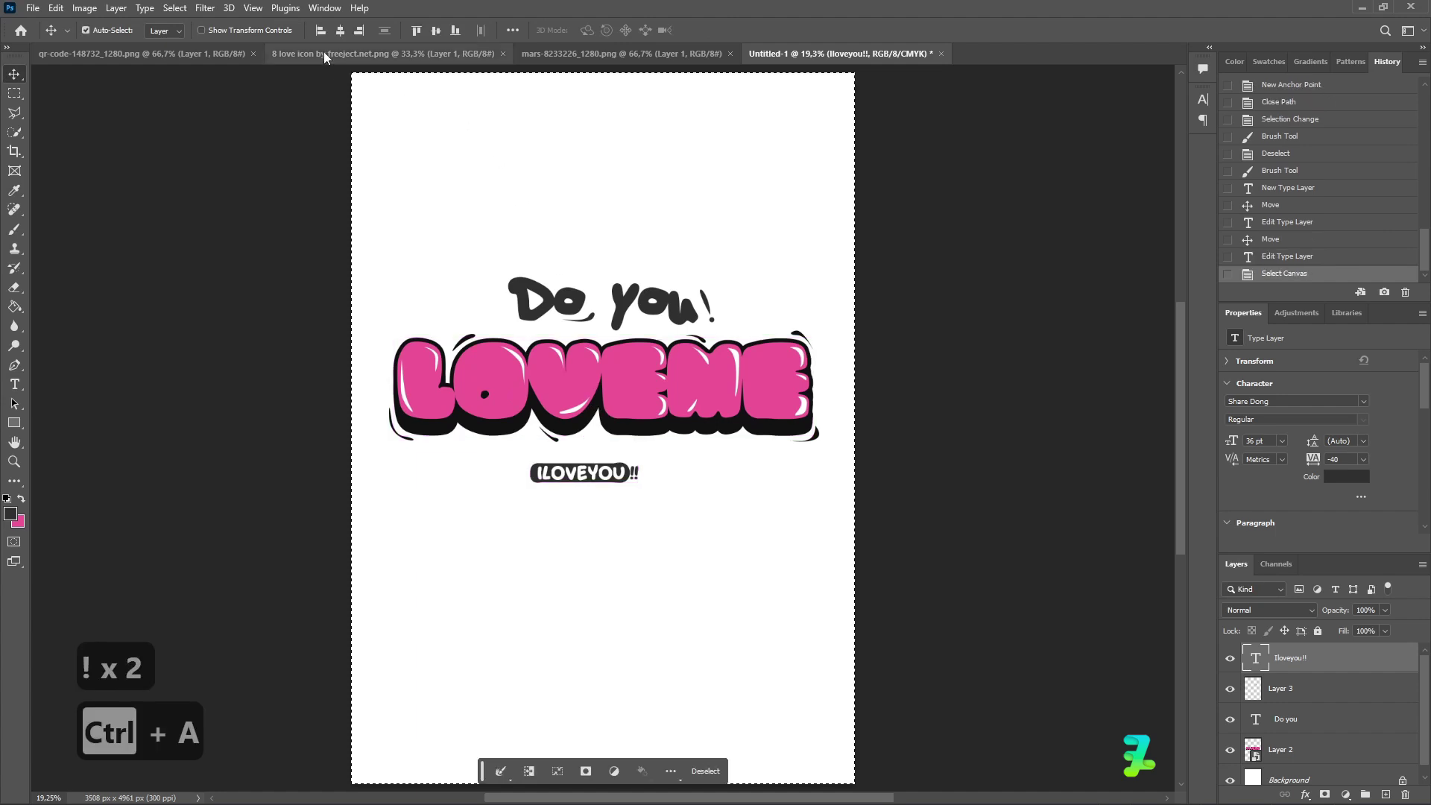
left_click(339, 33)
key("ctrl+d")
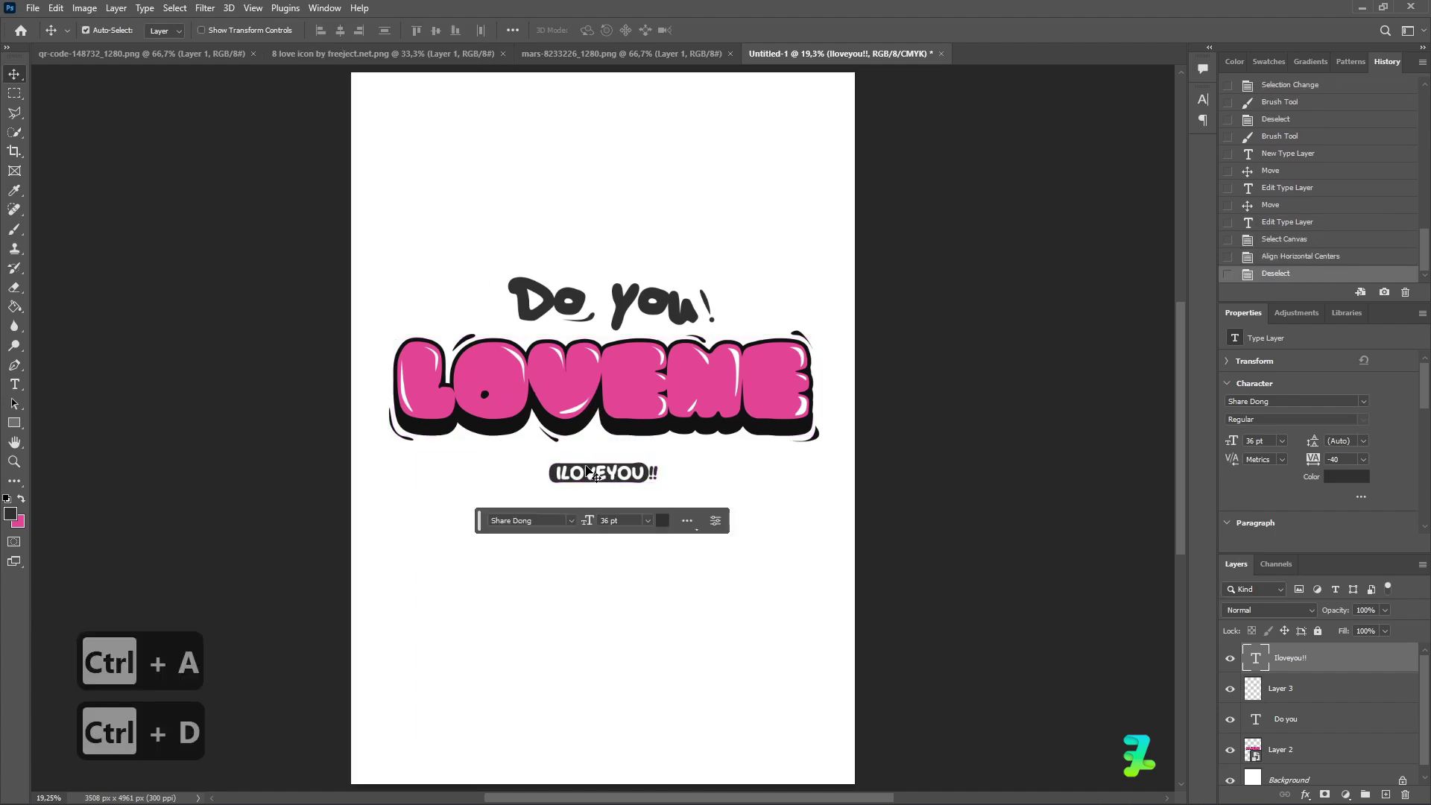
left_click_drag(593, 477, 592, 471)
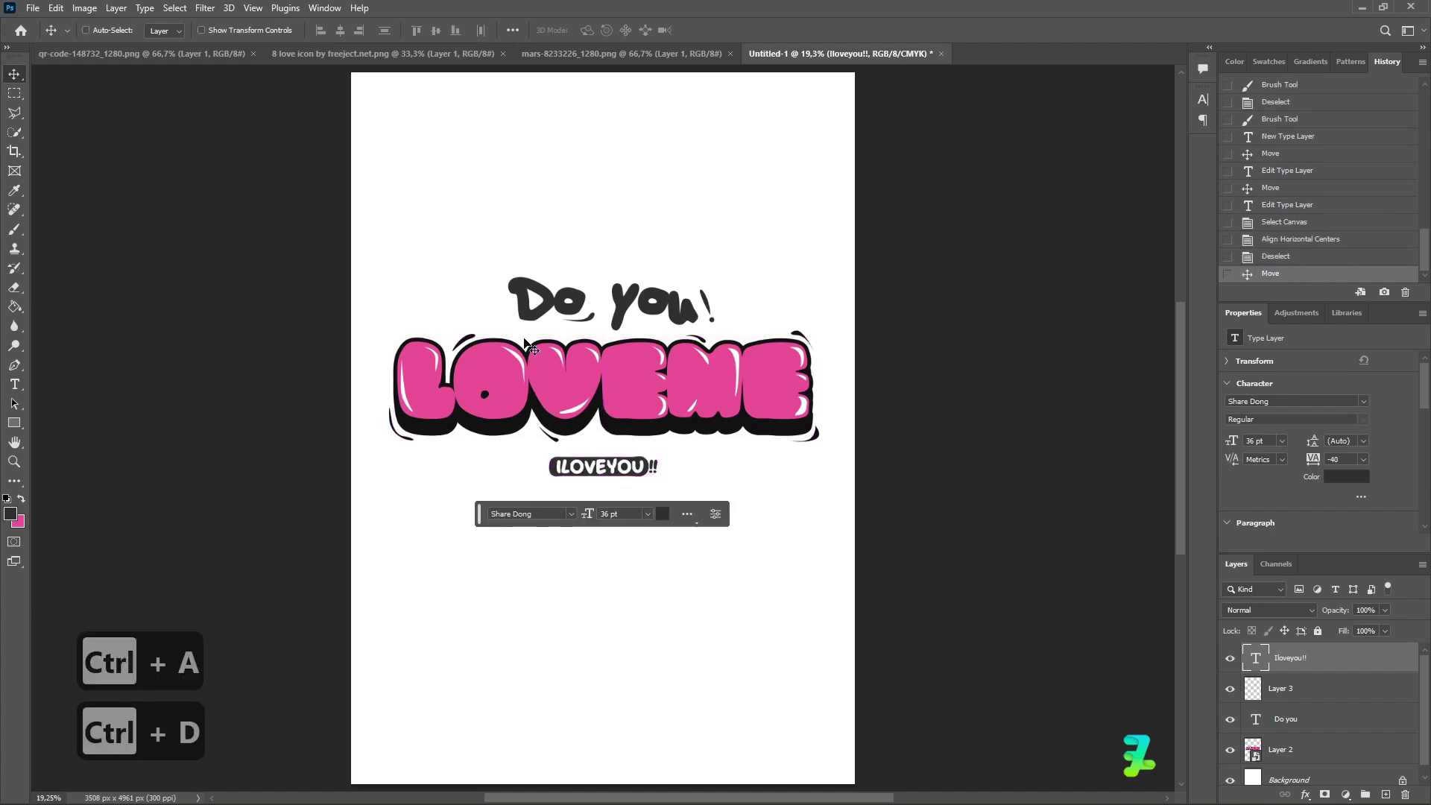
Align the "Iloveyou!!" caption to the horizontal centre of the canvas again and clear the selection.
key("ctrl+a")
left_click(339, 30)
key("ctrl+d")
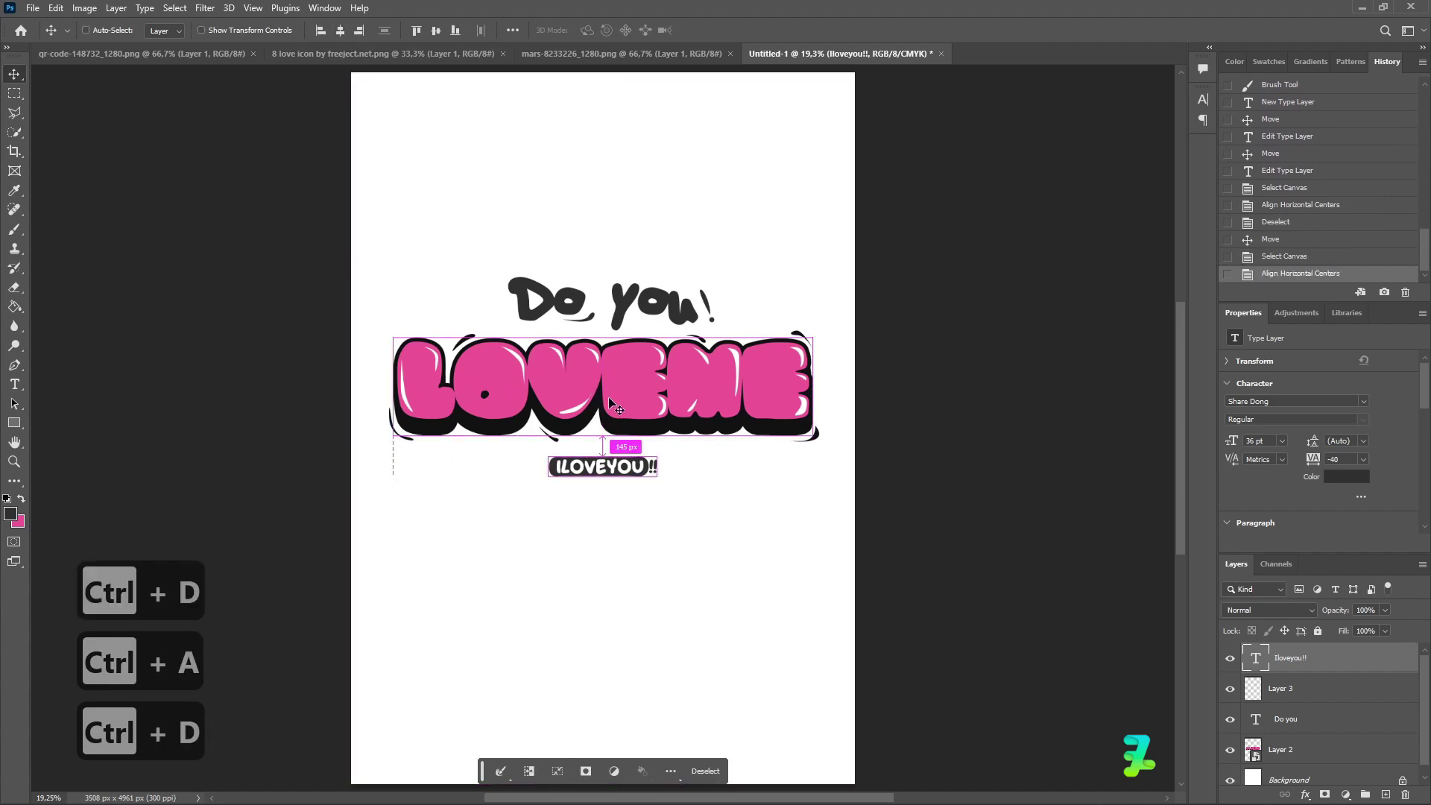
Float the qr-code-148732_1280.png document in its own window, copy its layer into the poster below the caption, and close the source document.
scroll(827, 514, "down", 1)
scroll(827, 514, "down", 2)
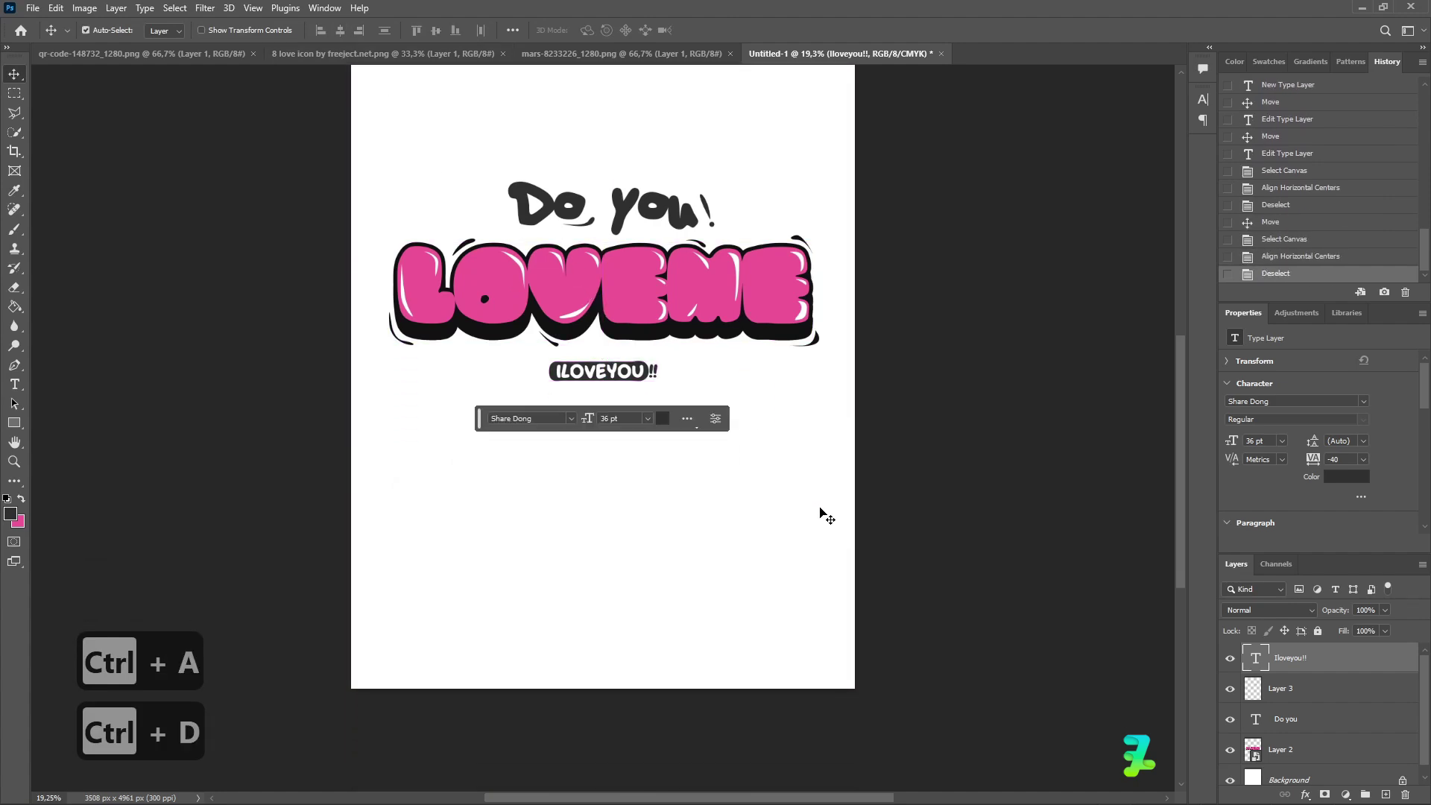
left_click(124, 50)
right_click(124, 51)
left_click(190, 126)
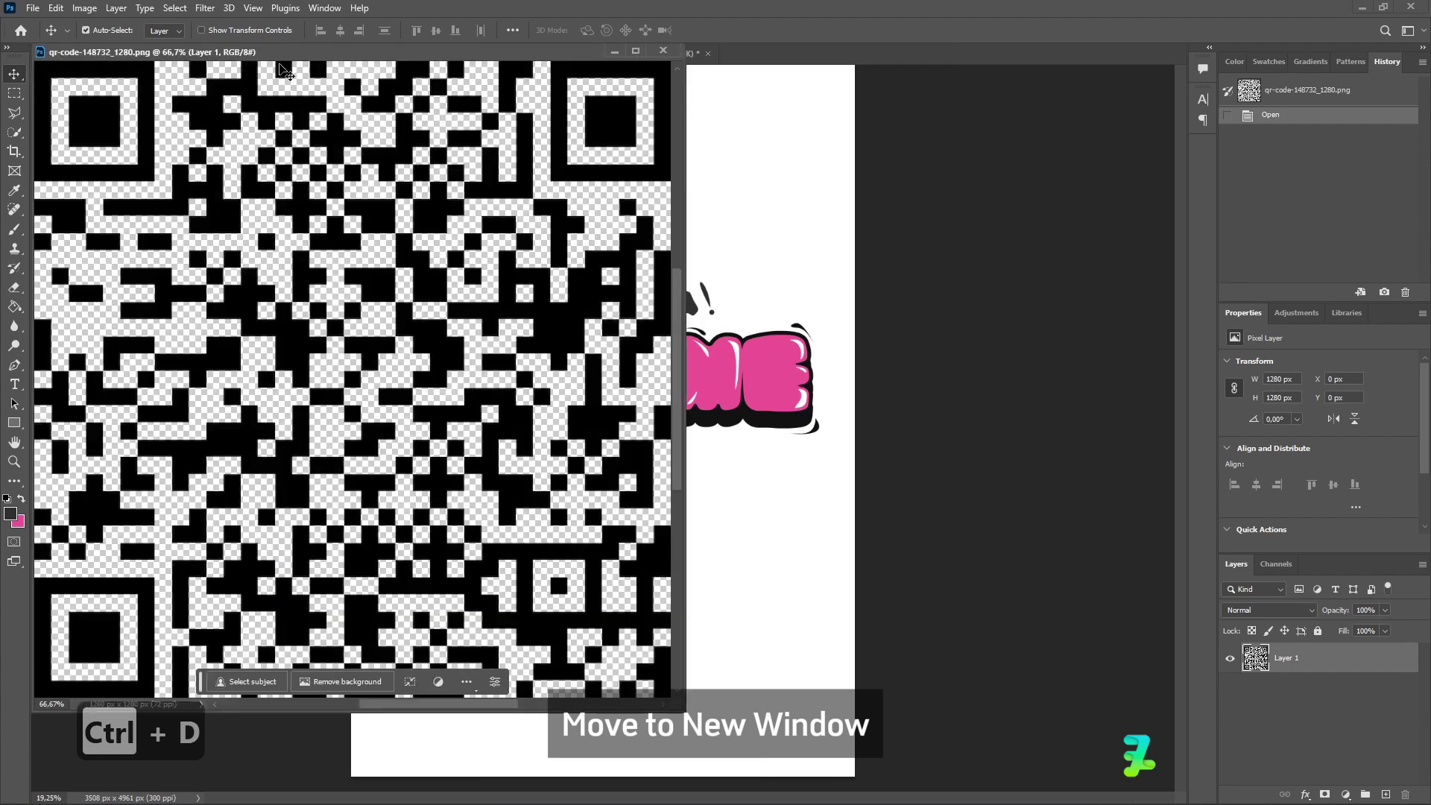
left_click_drag(273, 55, 23, 170)
left_click_drag(1255, 659, 578, 477)
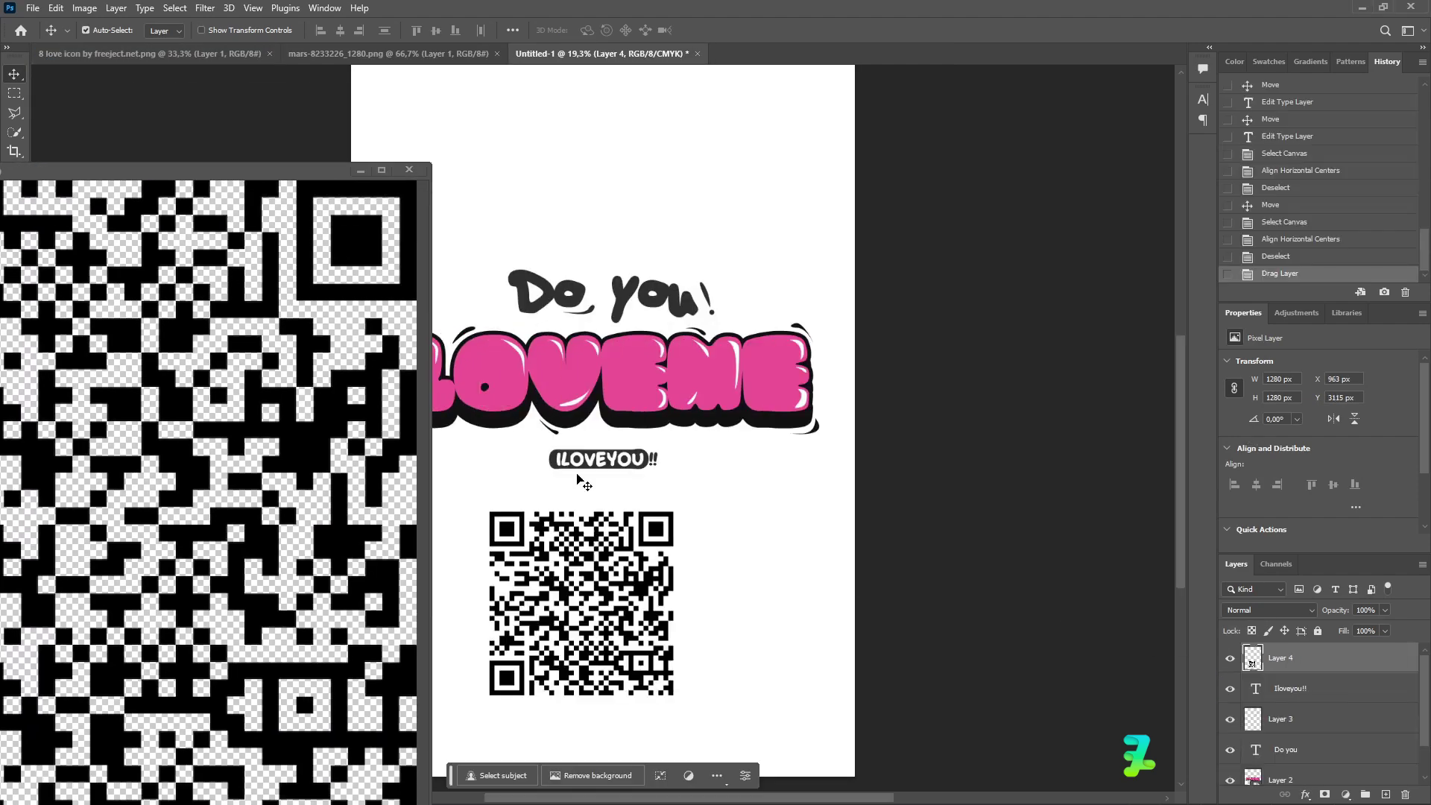
left_click(408, 170)
Scale the QR code to about 41.6%, place it near the poster's lower edge and centre it horizontally on the canvas.
key("ctrl+t")
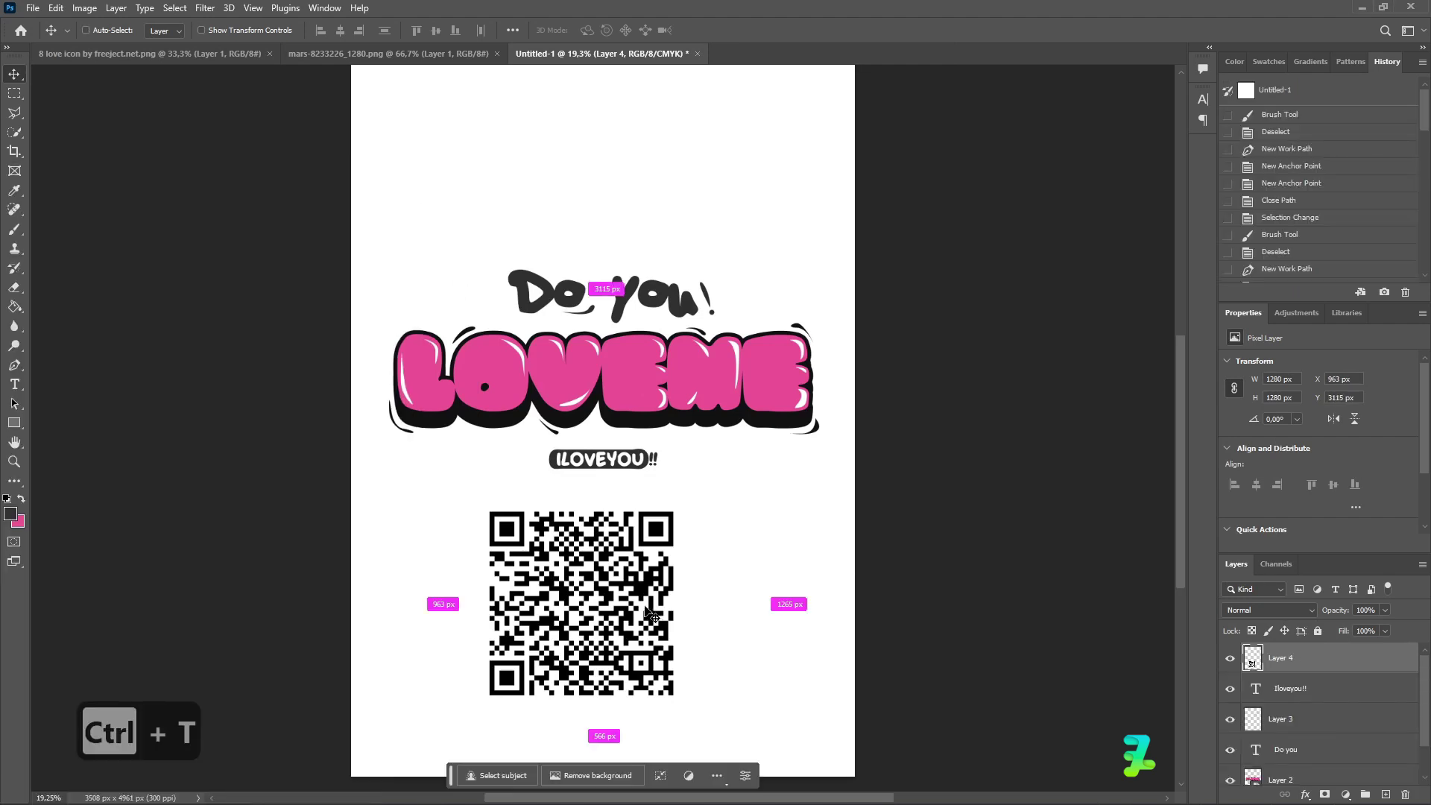
left_click_drag(673, 513, 618, 626)
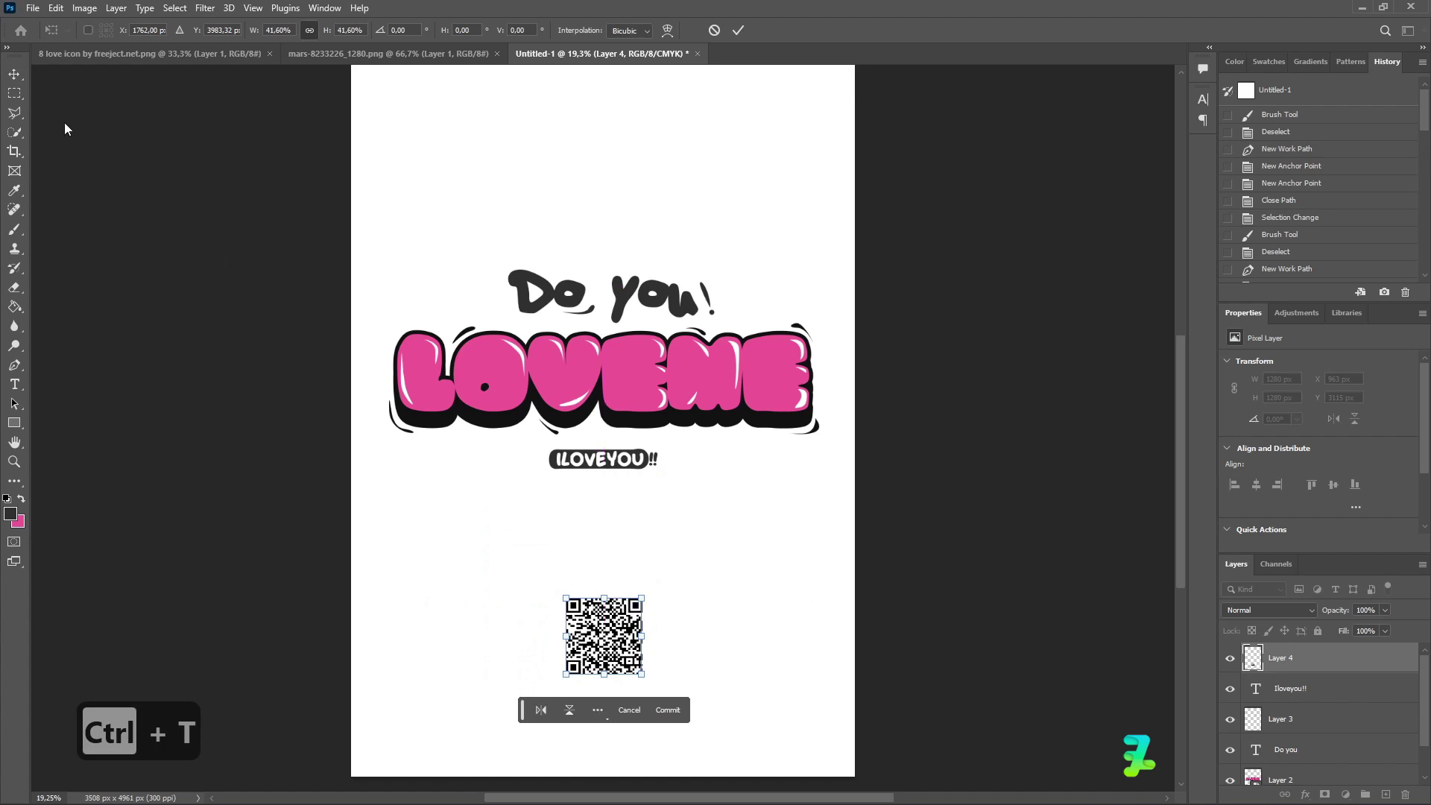
key("Return")
key("ctrl+a")
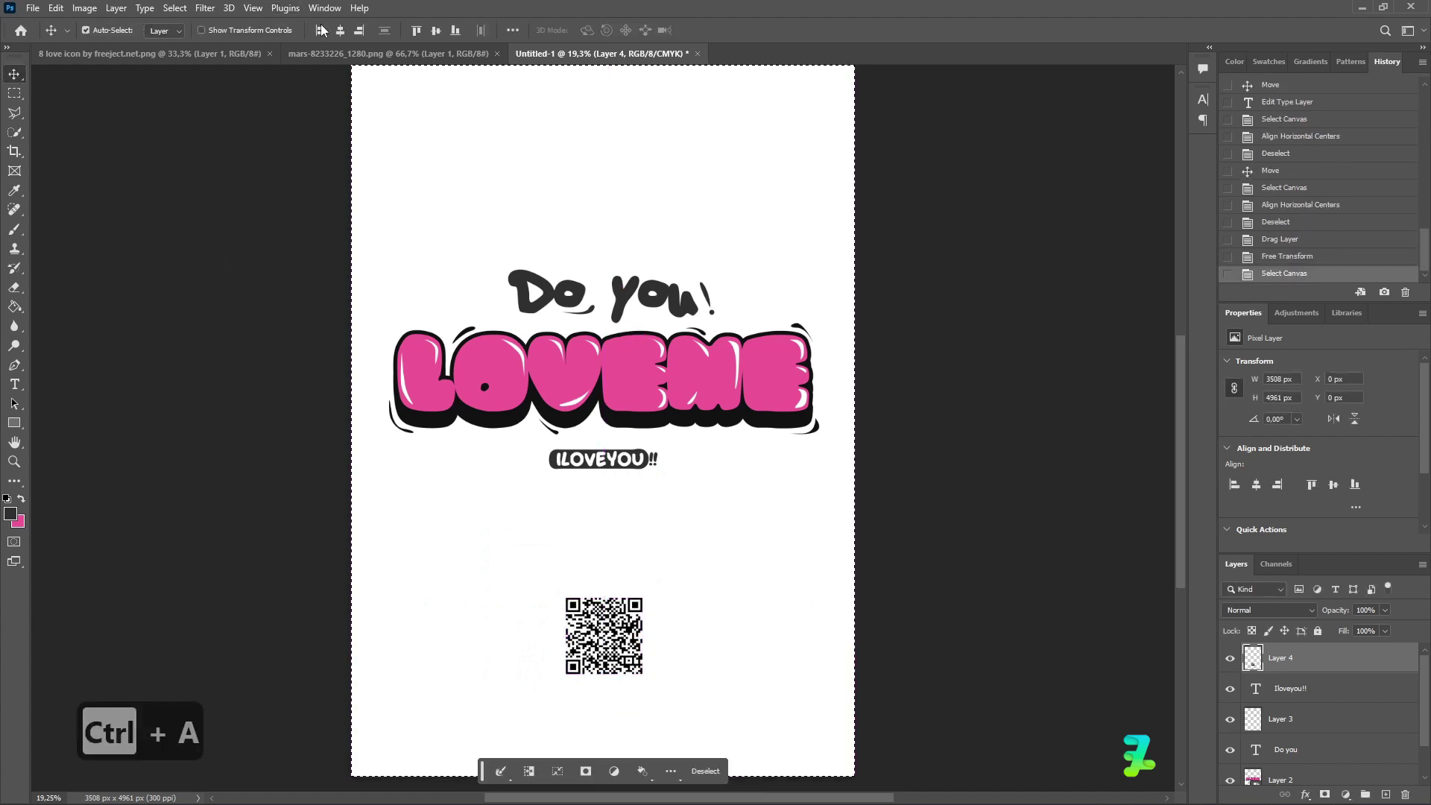
left_click(339, 31)
key("ctrl+d")
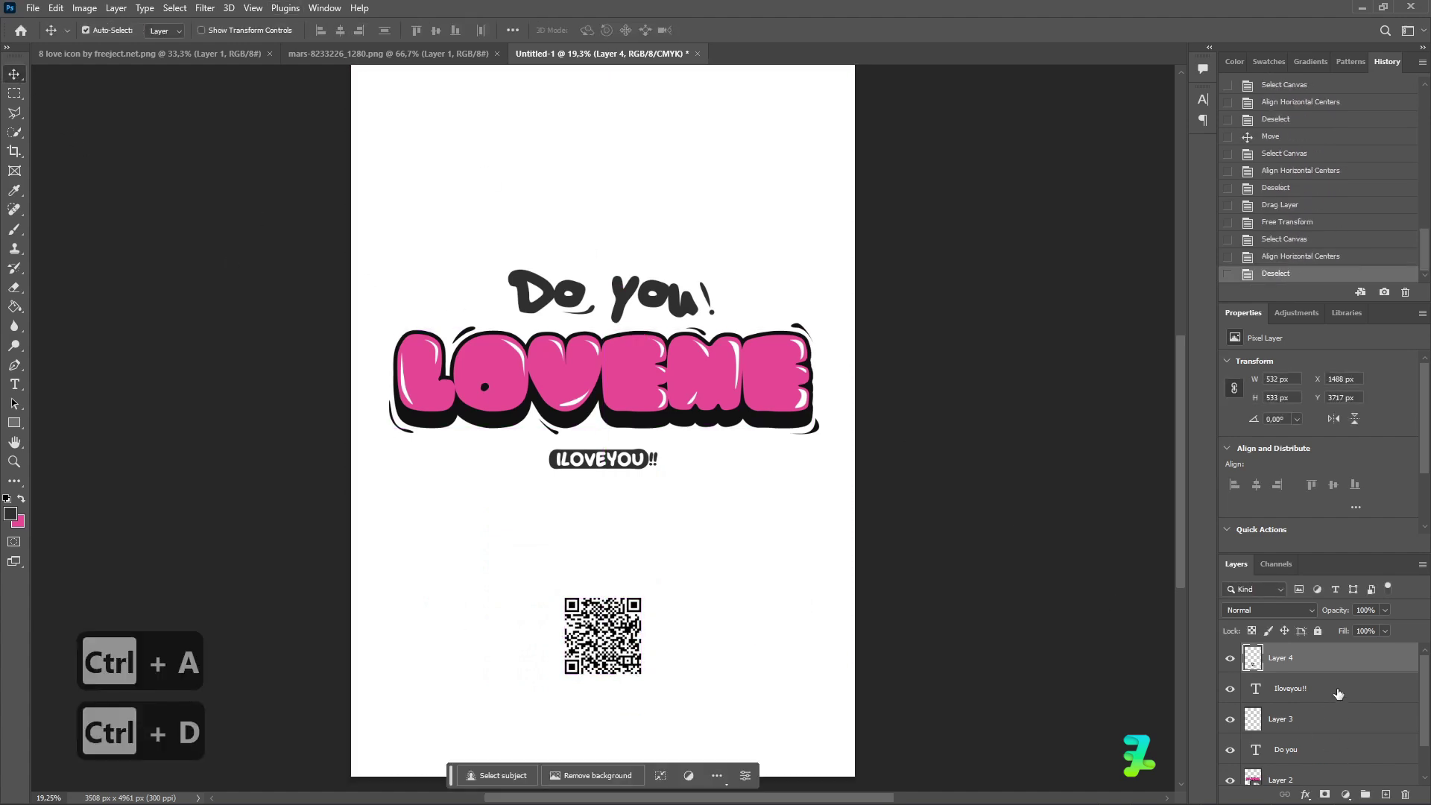
Select the Iloveyou!!, Layer 3, Do you and Layer 2 layers and move them together slightly up the poster.
left_click(1337, 693)
scroll(1330, 716, "down", 1)
left_click(1320, 747, "shift")
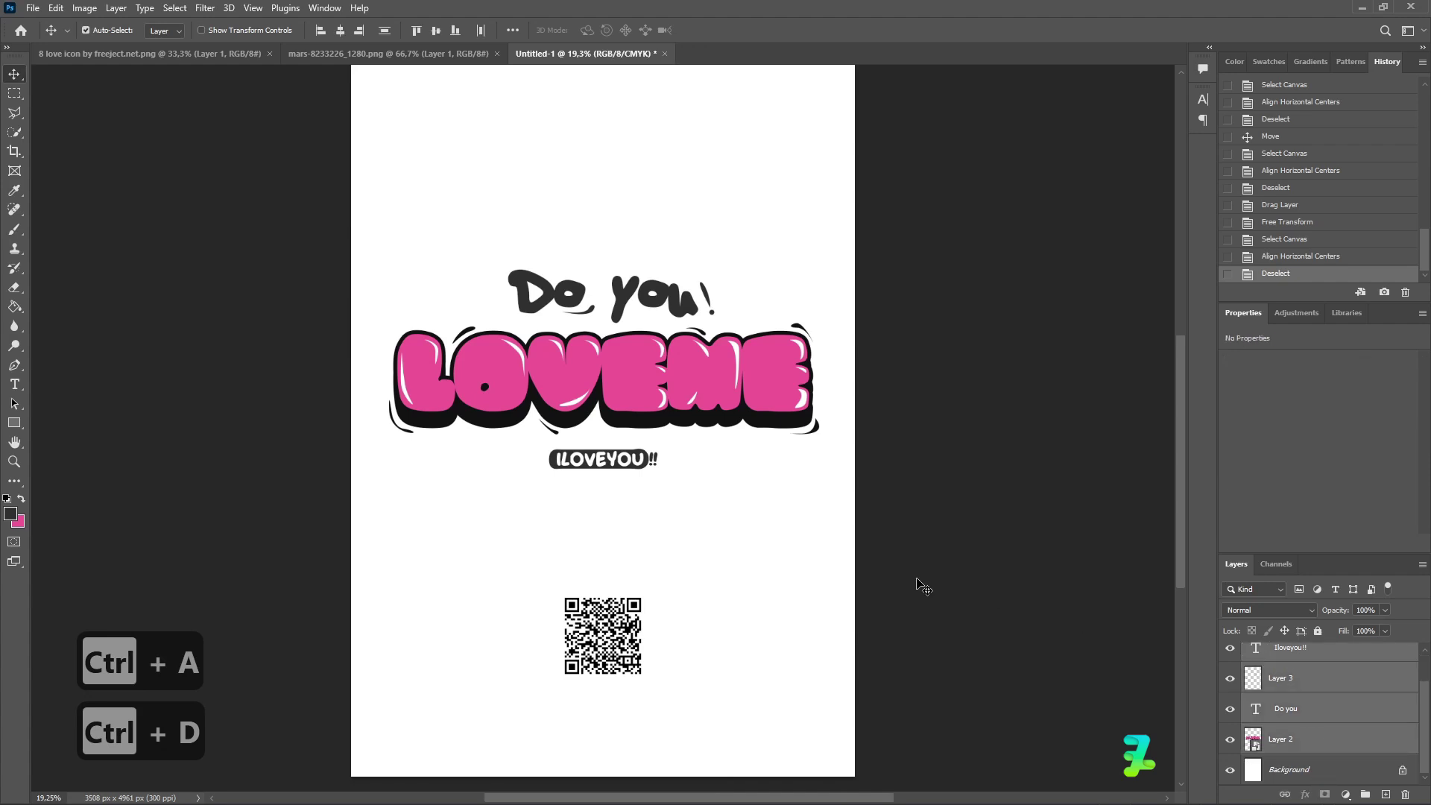
key("ctrl+t")
scroll(681, 461, "up", 2)
left_click_drag(681, 460, 676, 376)
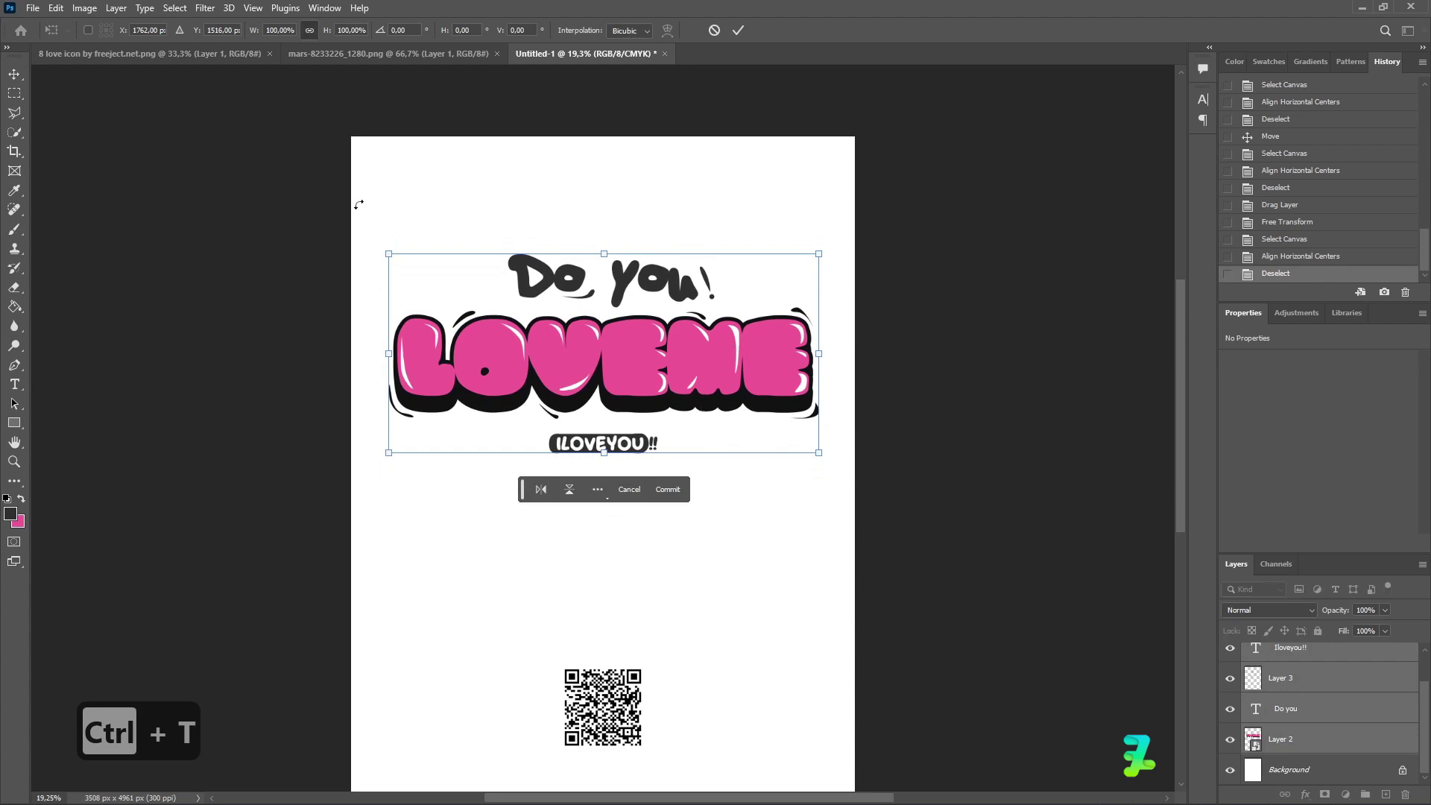
left_click(14, 74)
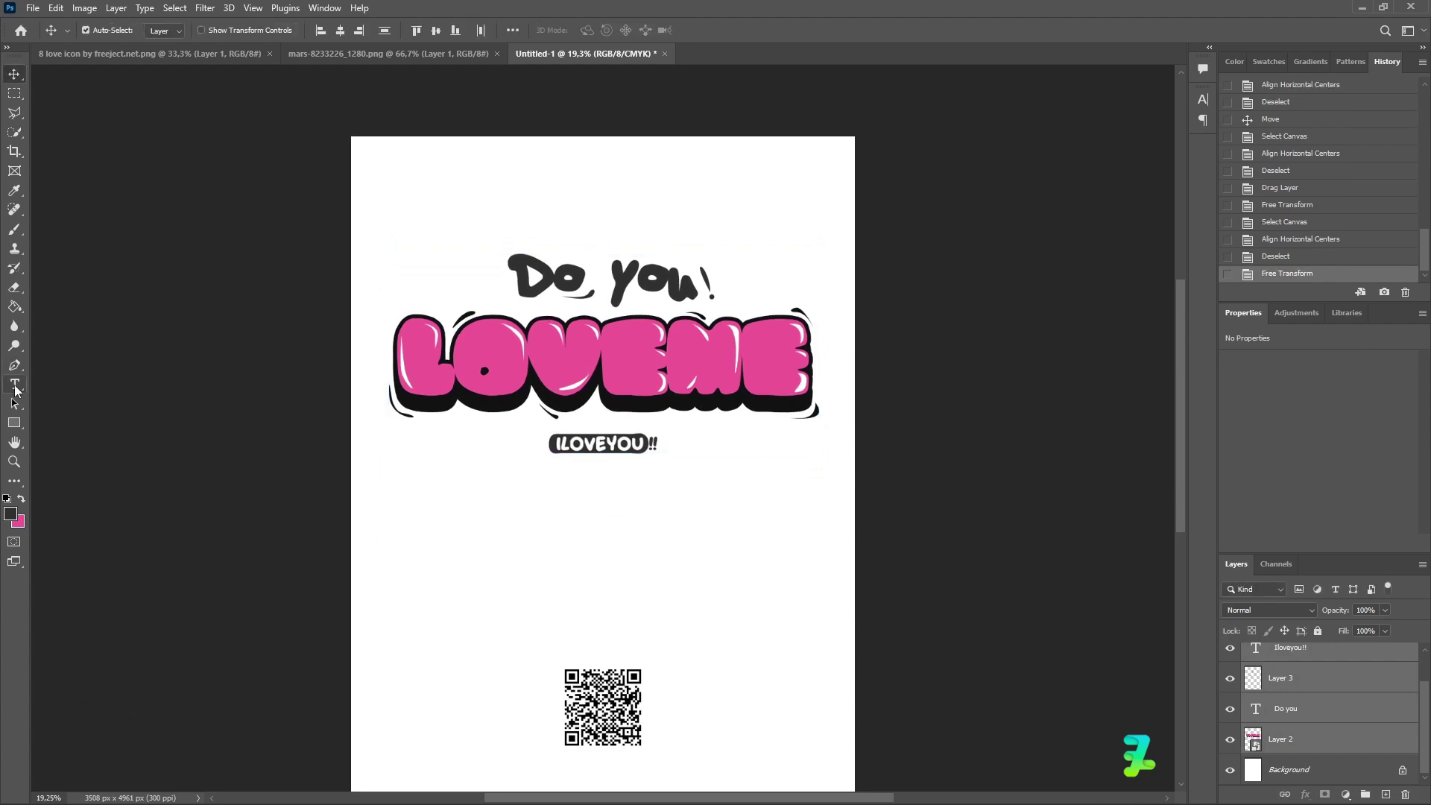
Add a text line between the caption and the QR code and paste the paragraph beginning "Look at Mars, the distant red planet".
left_click(14, 386)
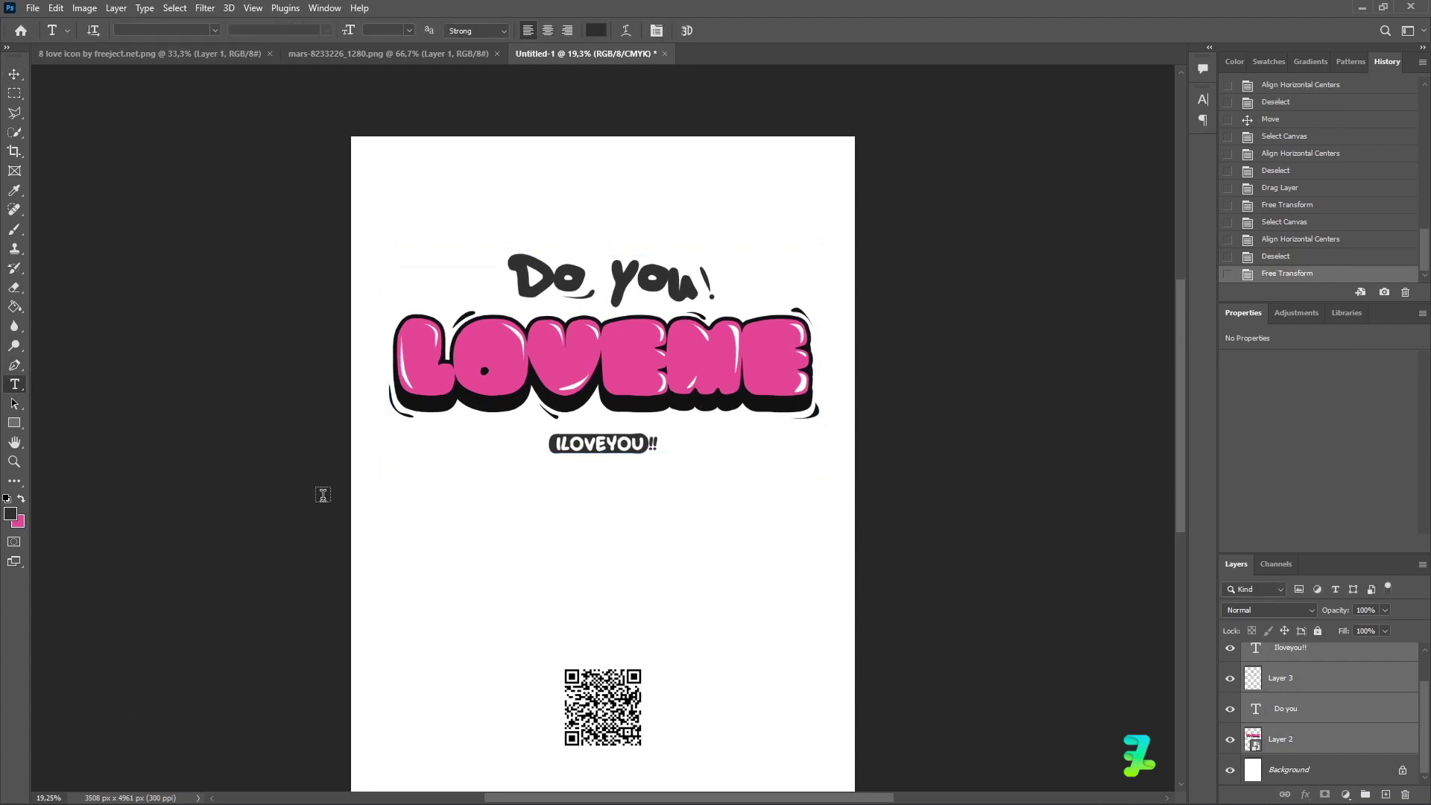
left_click(500, 544)
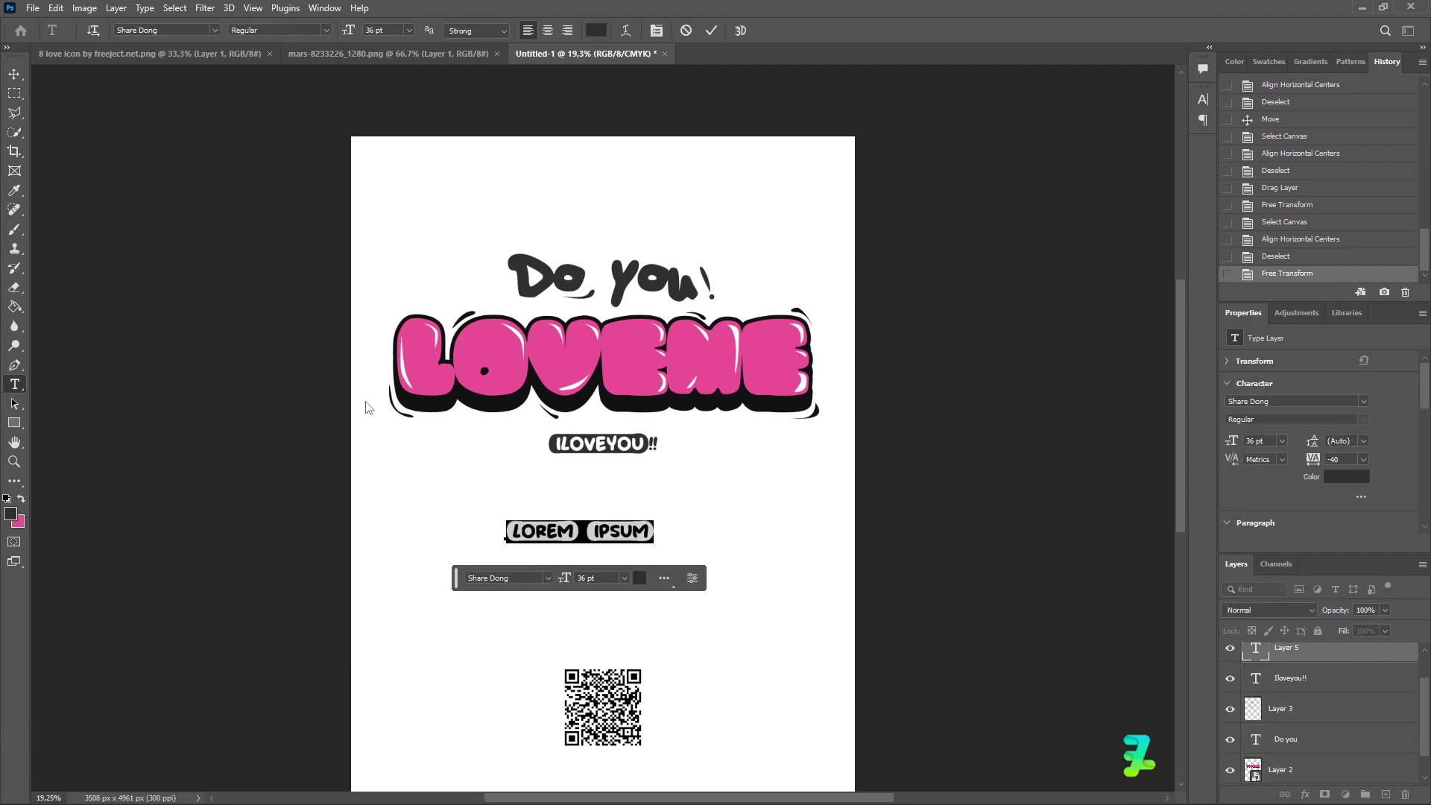
key("ctrl+v")
key("ctrl+a")
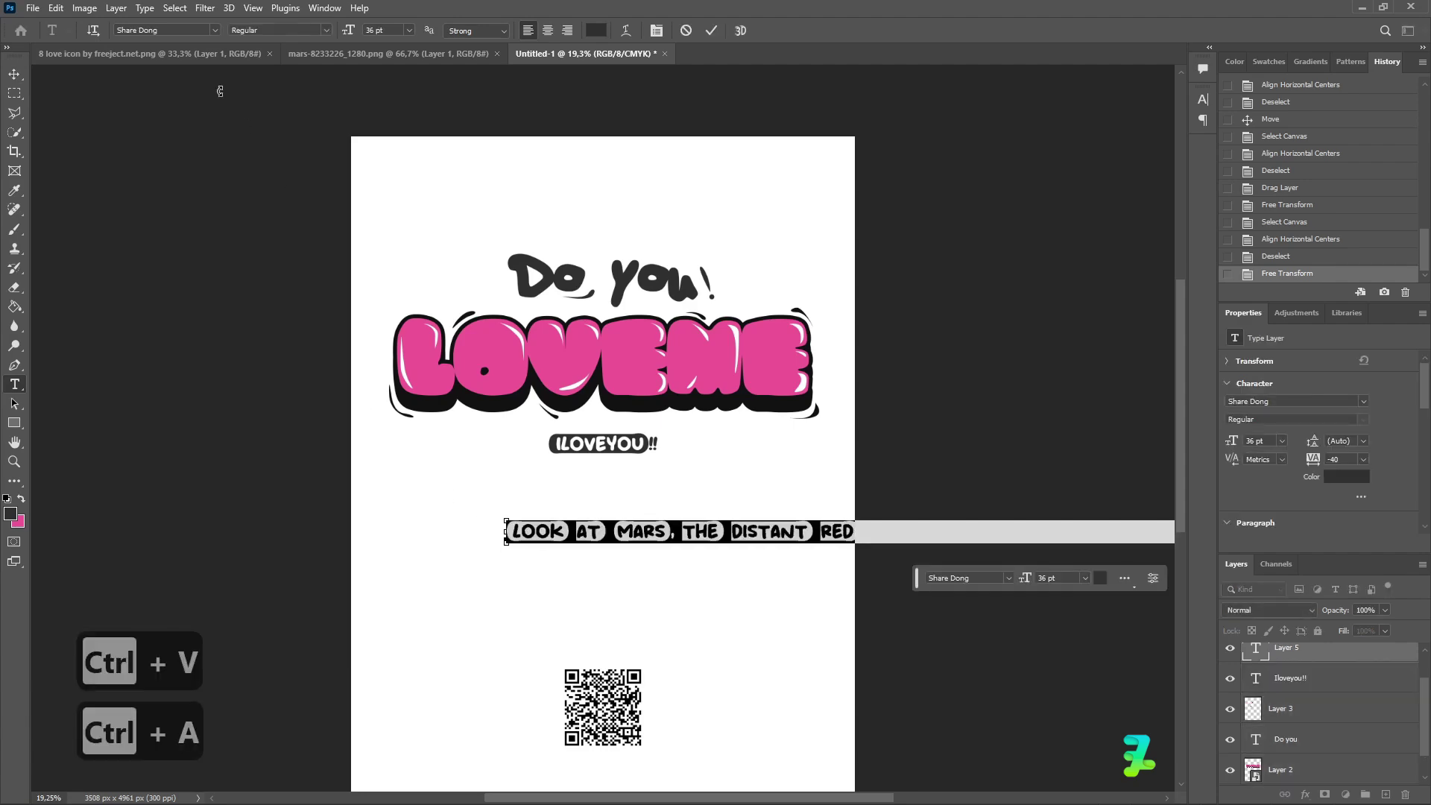
Set the pasted paragraph in the Koshari font and centre-align its text.
left_click(215, 31)
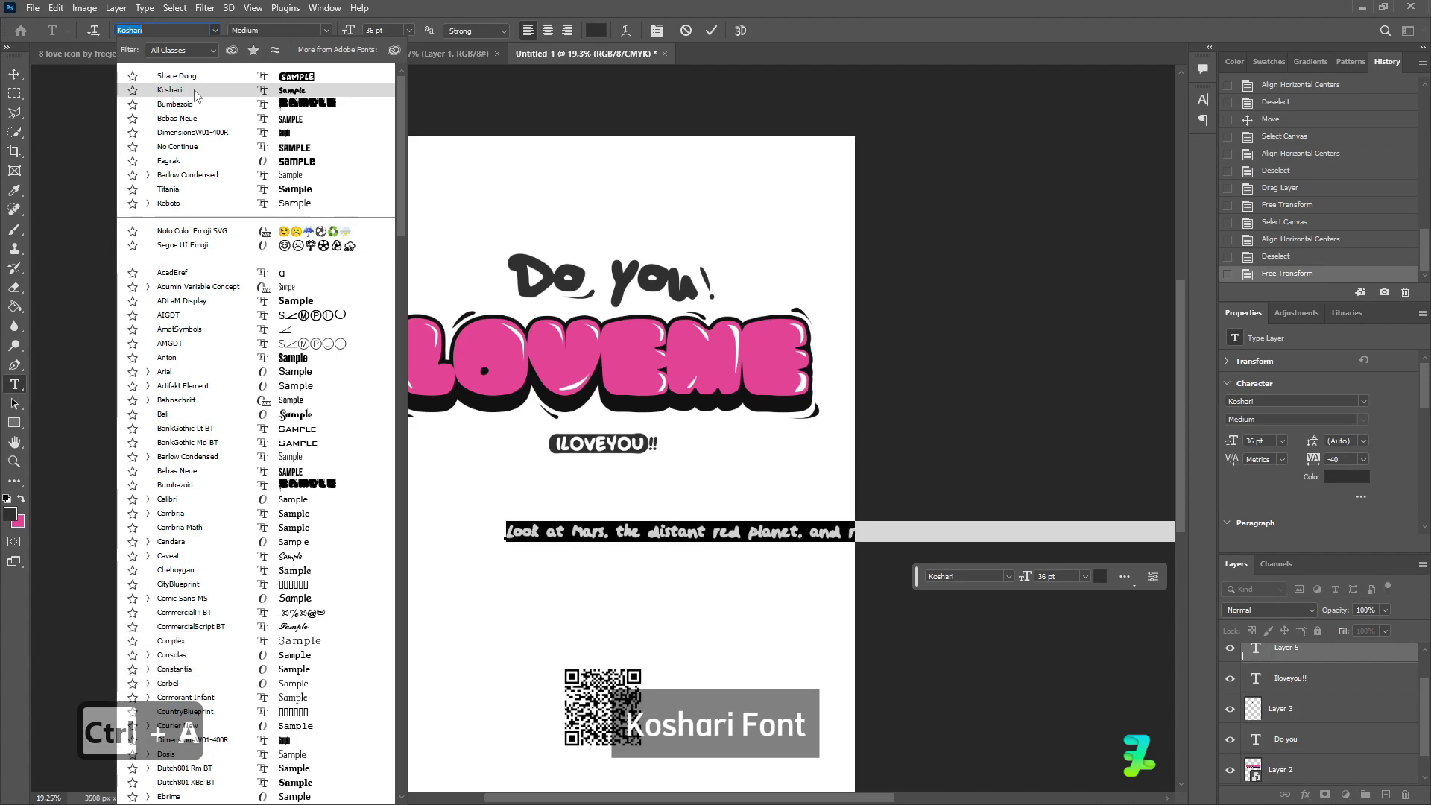
left_click(195, 90)
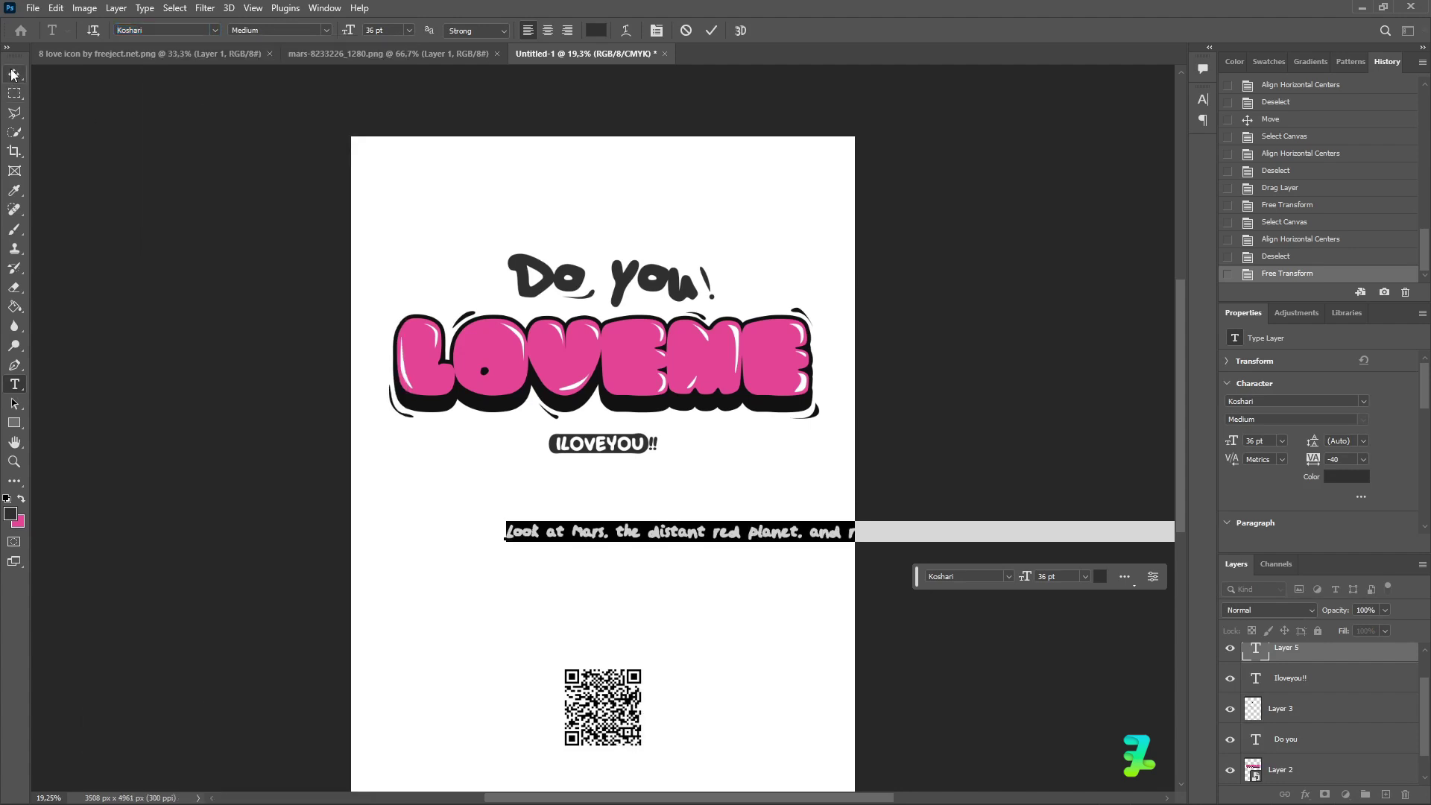
left_click(544, 35)
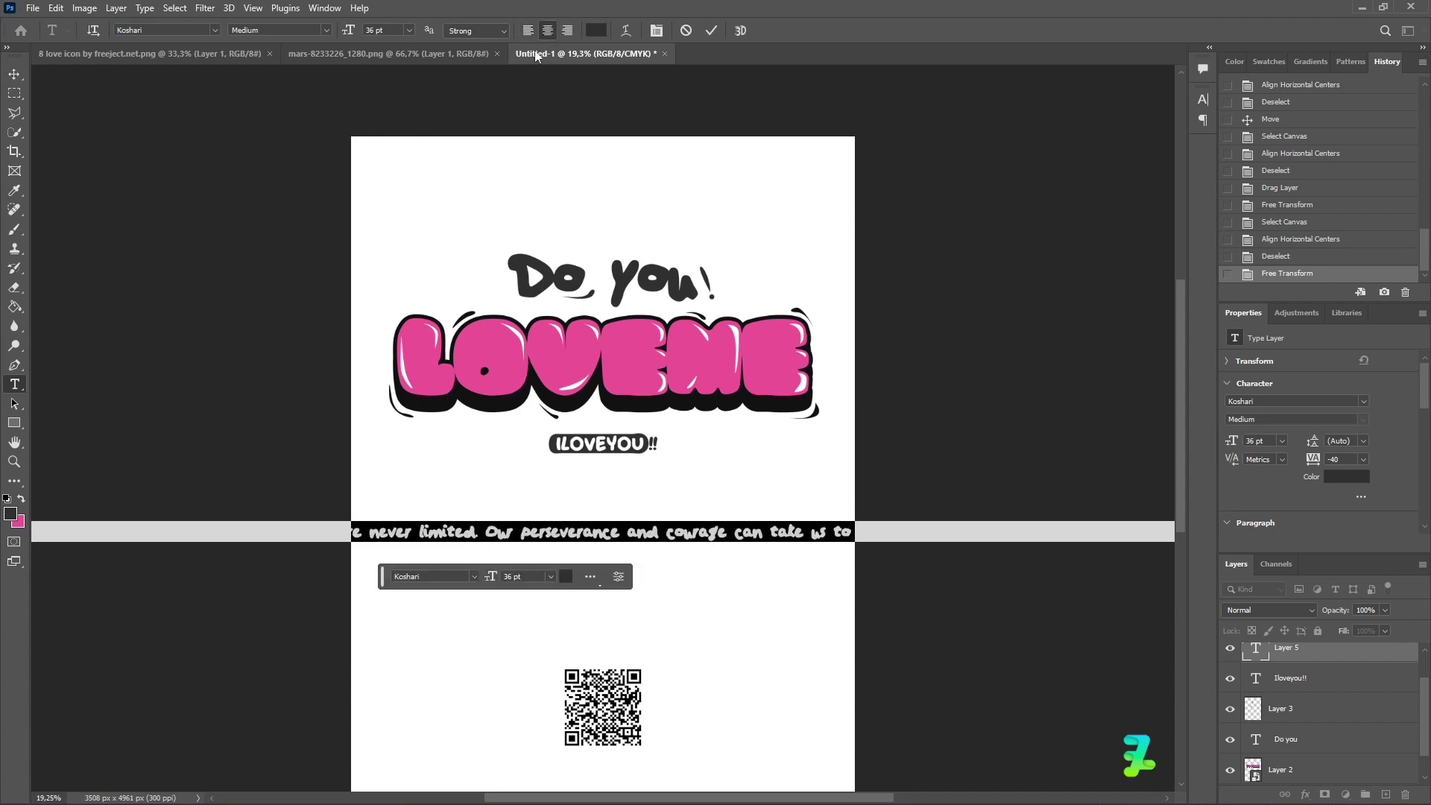
Commit the paragraph, shift it until its opening sentence is reachable, and insert a line break before "remember".
left_click(14, 74)
left_click_drag(160, 539, 563, 523)
left_click_drag(435, 523, 650, 510)
double_click(767, 501)
key("Return")
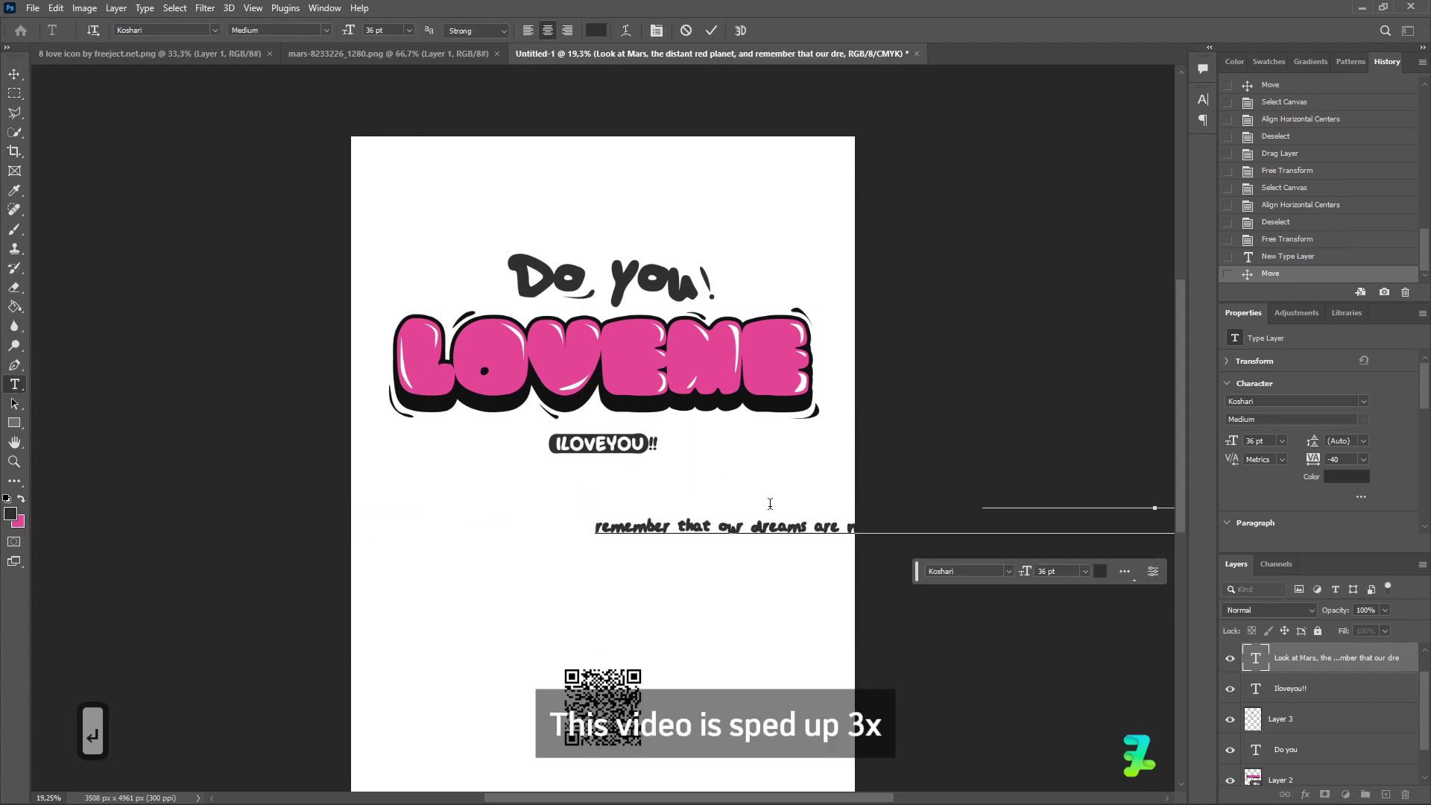
Move the paragraph back over the page and insert a line break before "perseverance".
left_click(9, 75)
left_click_drag(804, 528, 367, 512)
double_click(588, 514)
key("Return")
key("BackSpace")
left_click(567, 511)
key("Return")
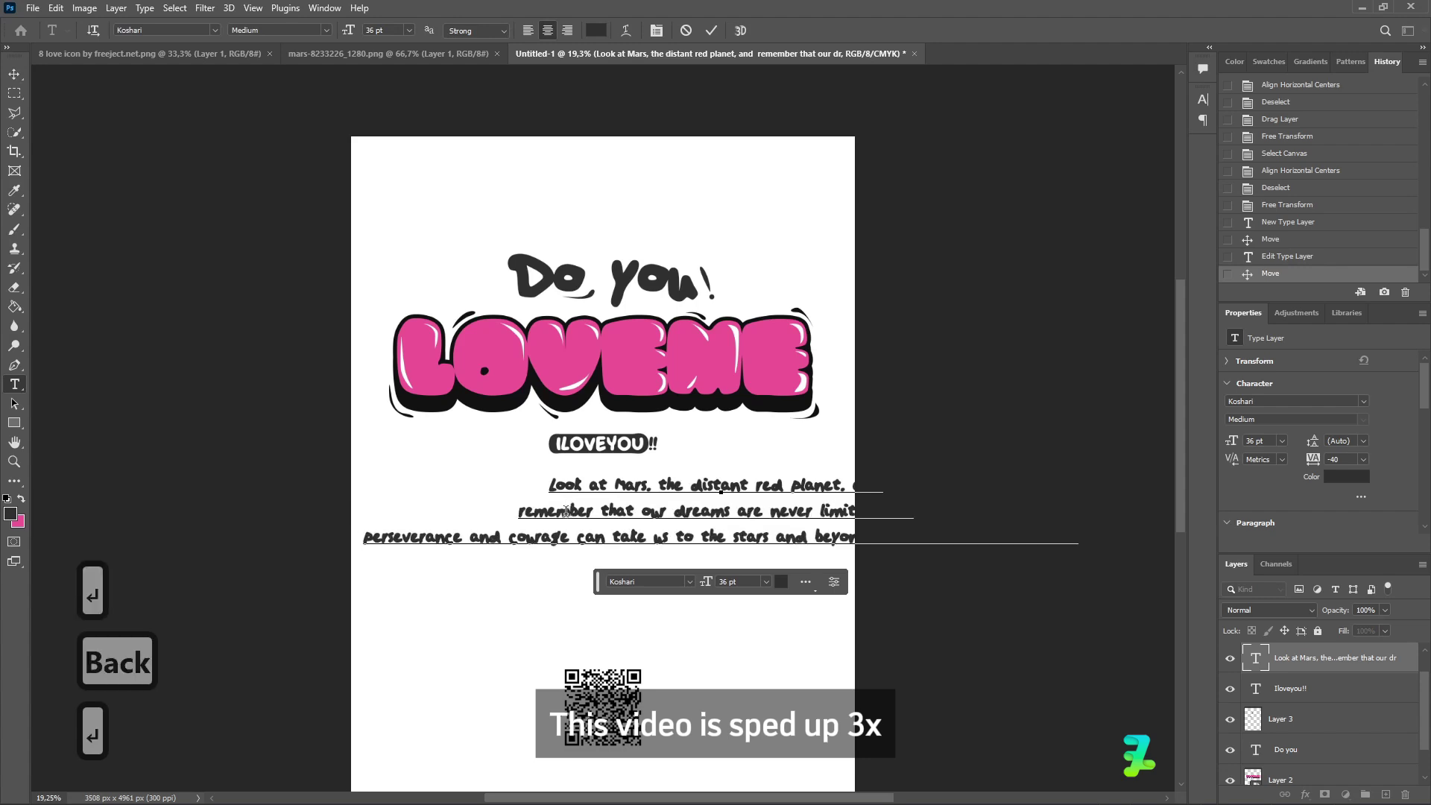
Reposition the paragraph toward the page centre and break its last line before "the stars".
left_click(15, 74)
left_click_drag(729, 523, 601, 517)
double_click(719, 518)
left_click(701, 528)
key("Return")
left_click(14, 74)
Select the whole four-line paragraph and set its font size to 24 pt.
double_click(601, 517)
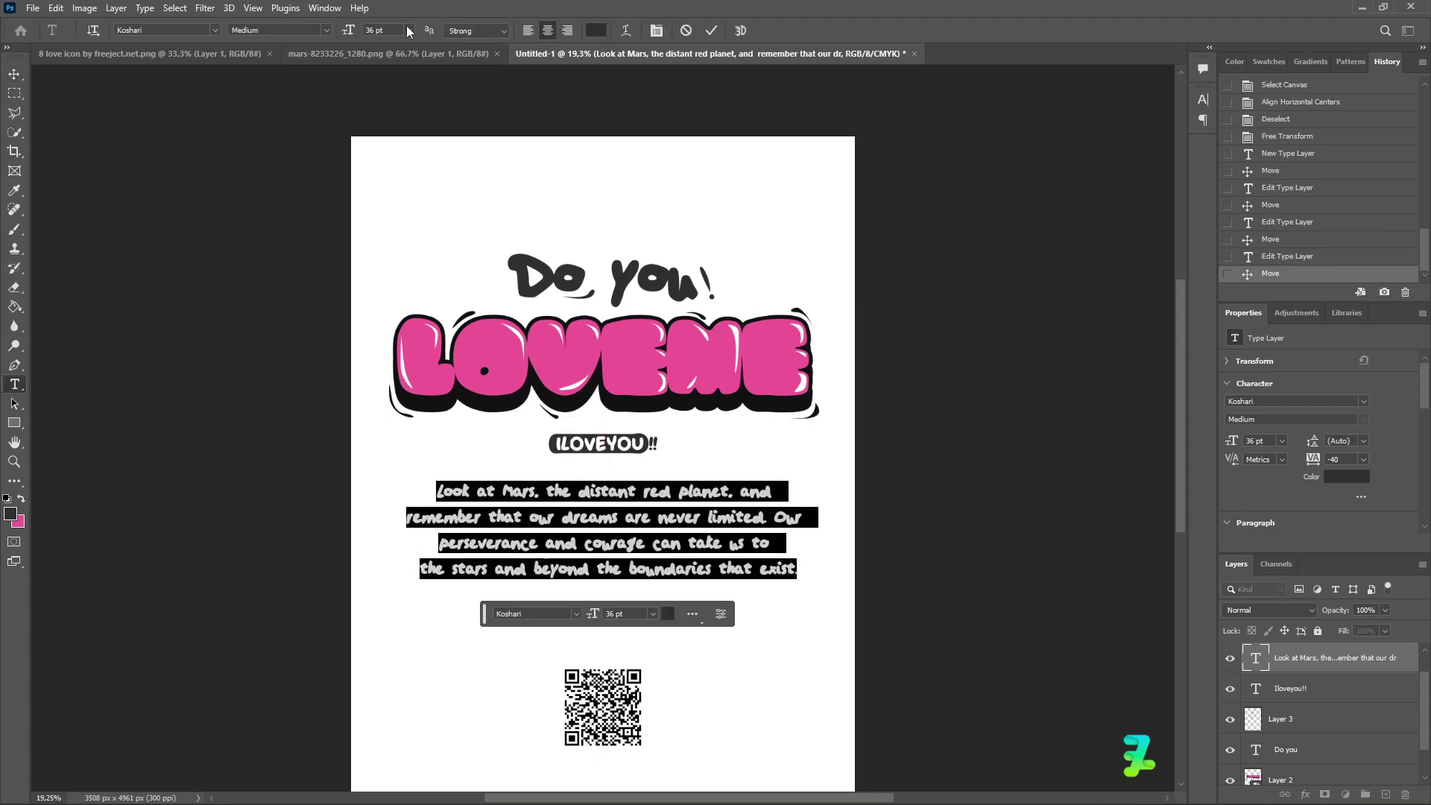
left_click(408, 30)
left_click(389, 142)
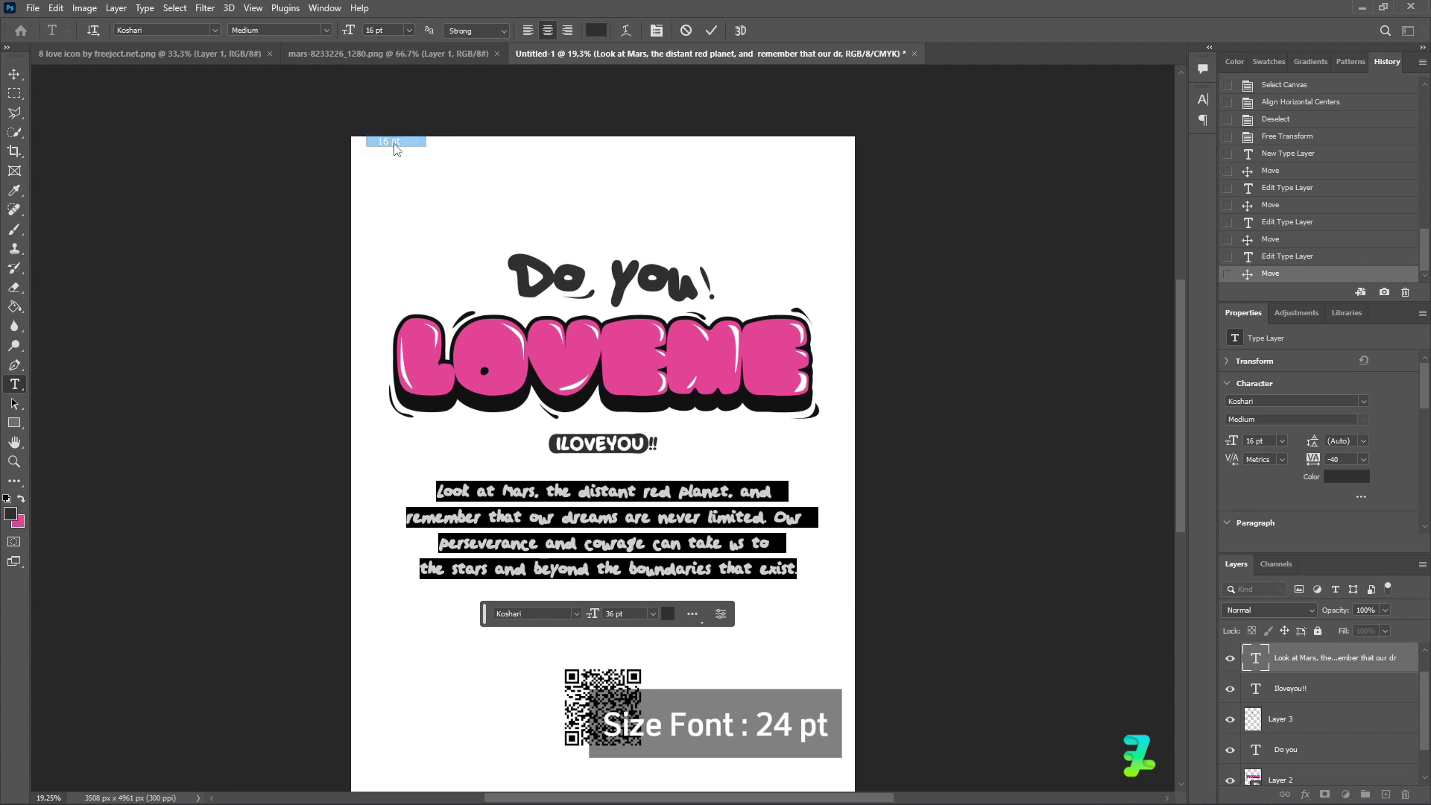
left_click(408, 30)
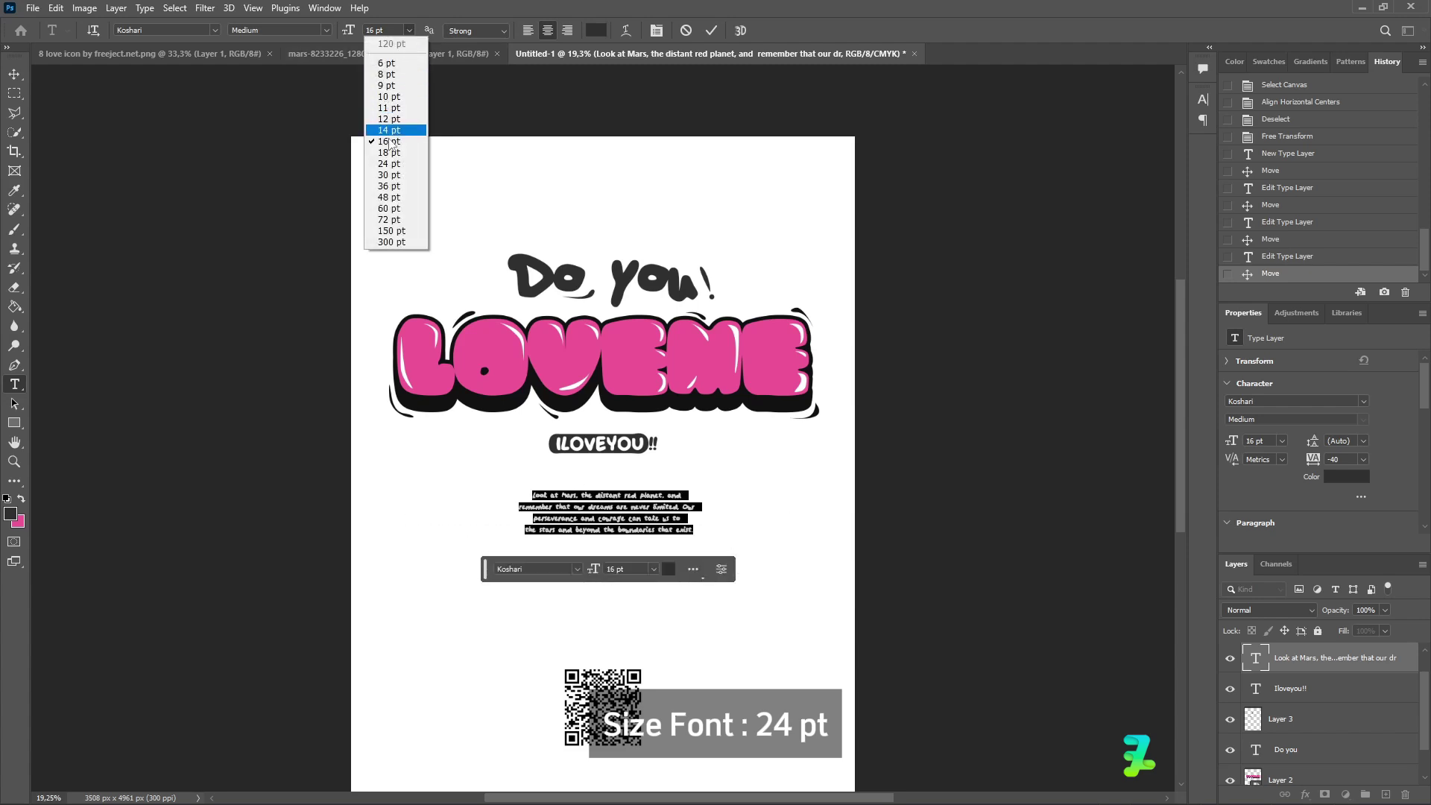
left_click(387, 164)
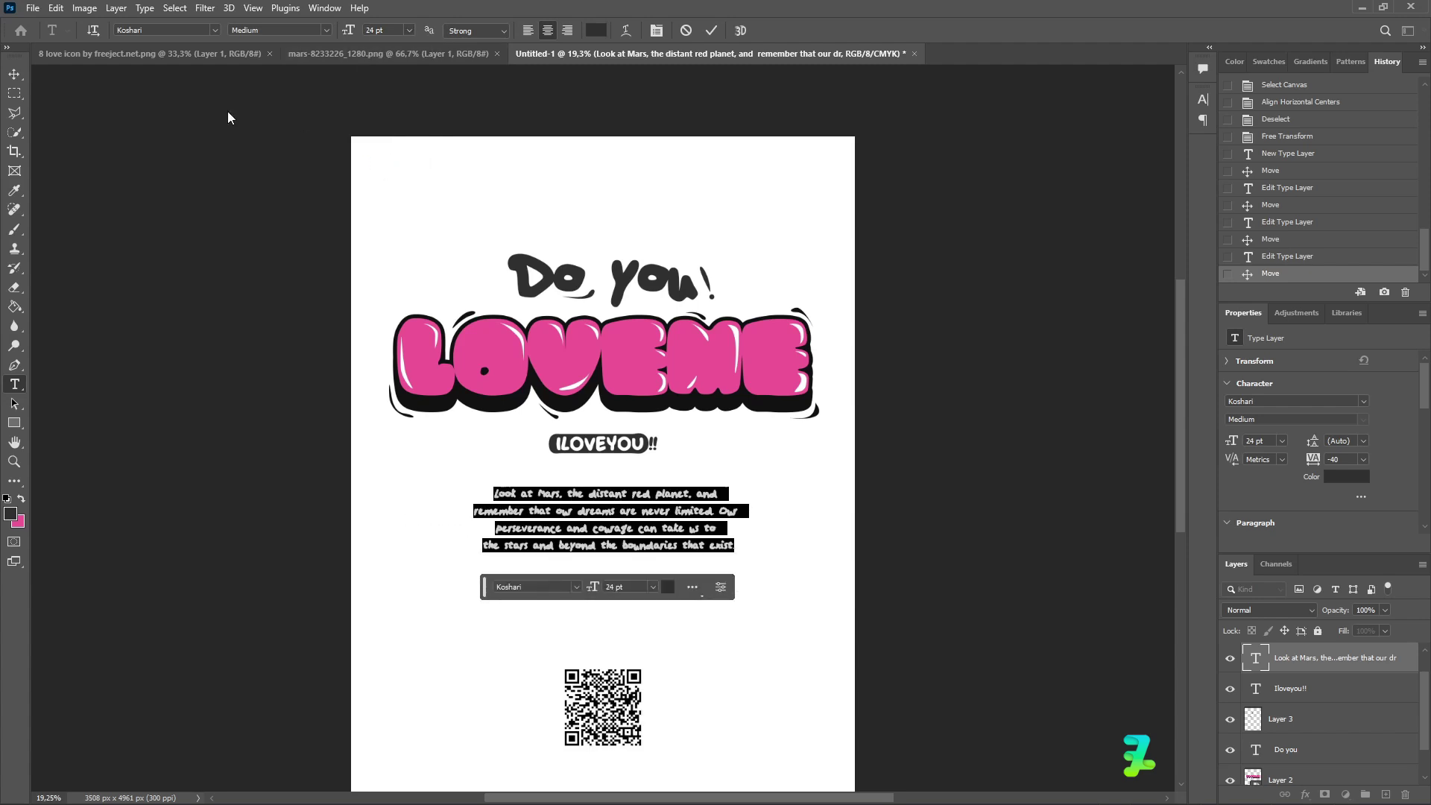
Move the paragraph slightly up toward the "Iloveyou!!" caption and centre it horizontally on the canvas.
left_click(15, 75)
left_click_drag(635, 501, 632, 489)
key("ctrl+a")
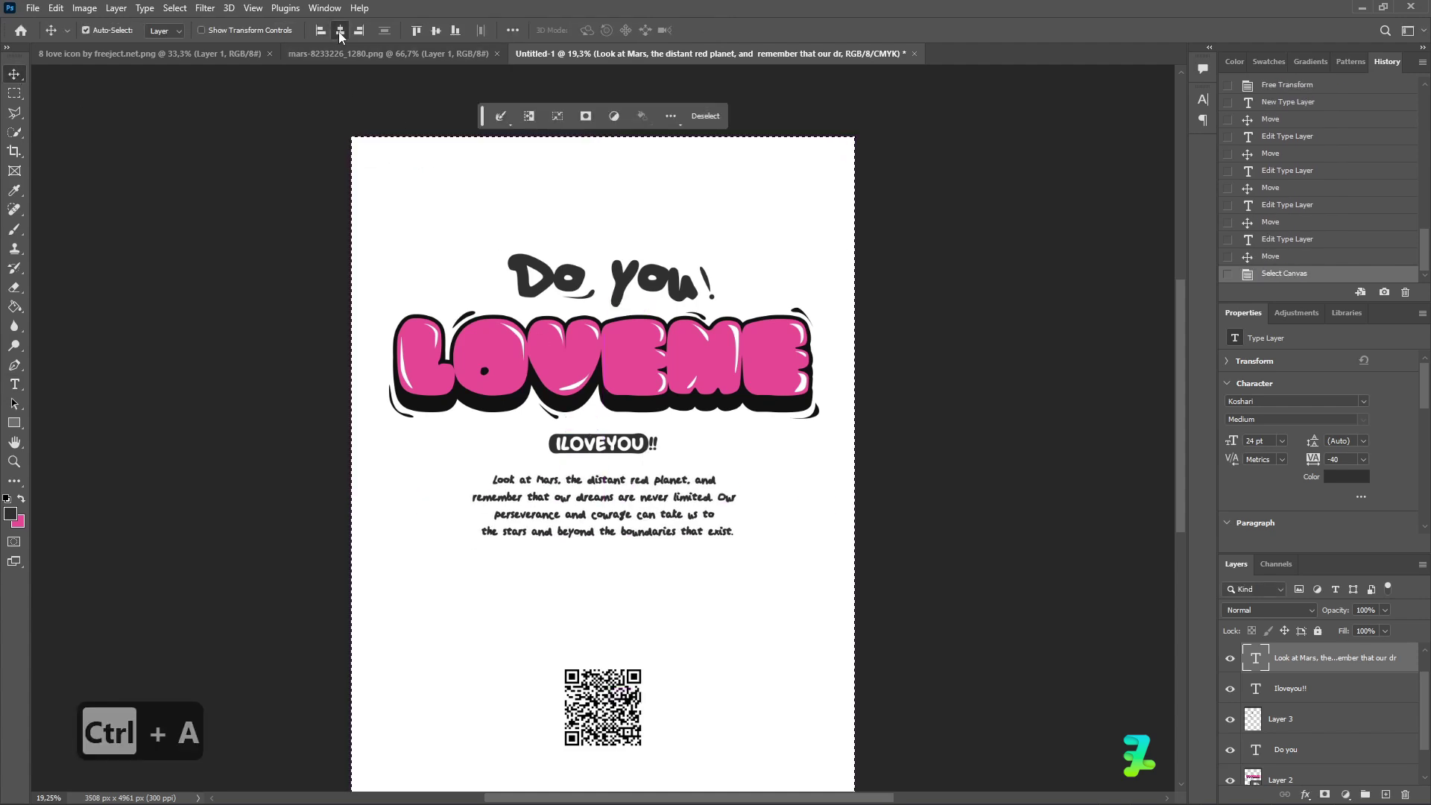
left_click(340, 30)
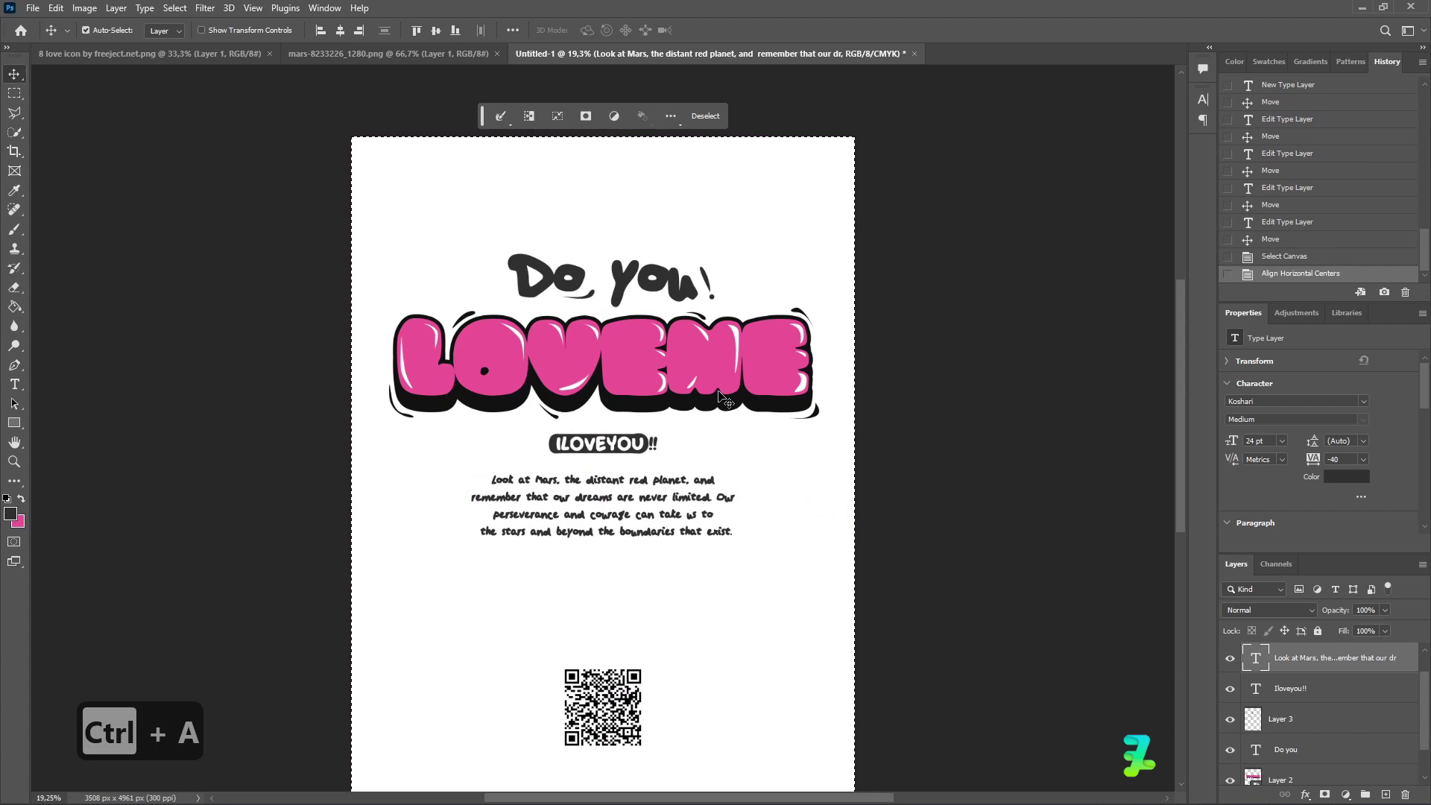
key("ctrl+d")
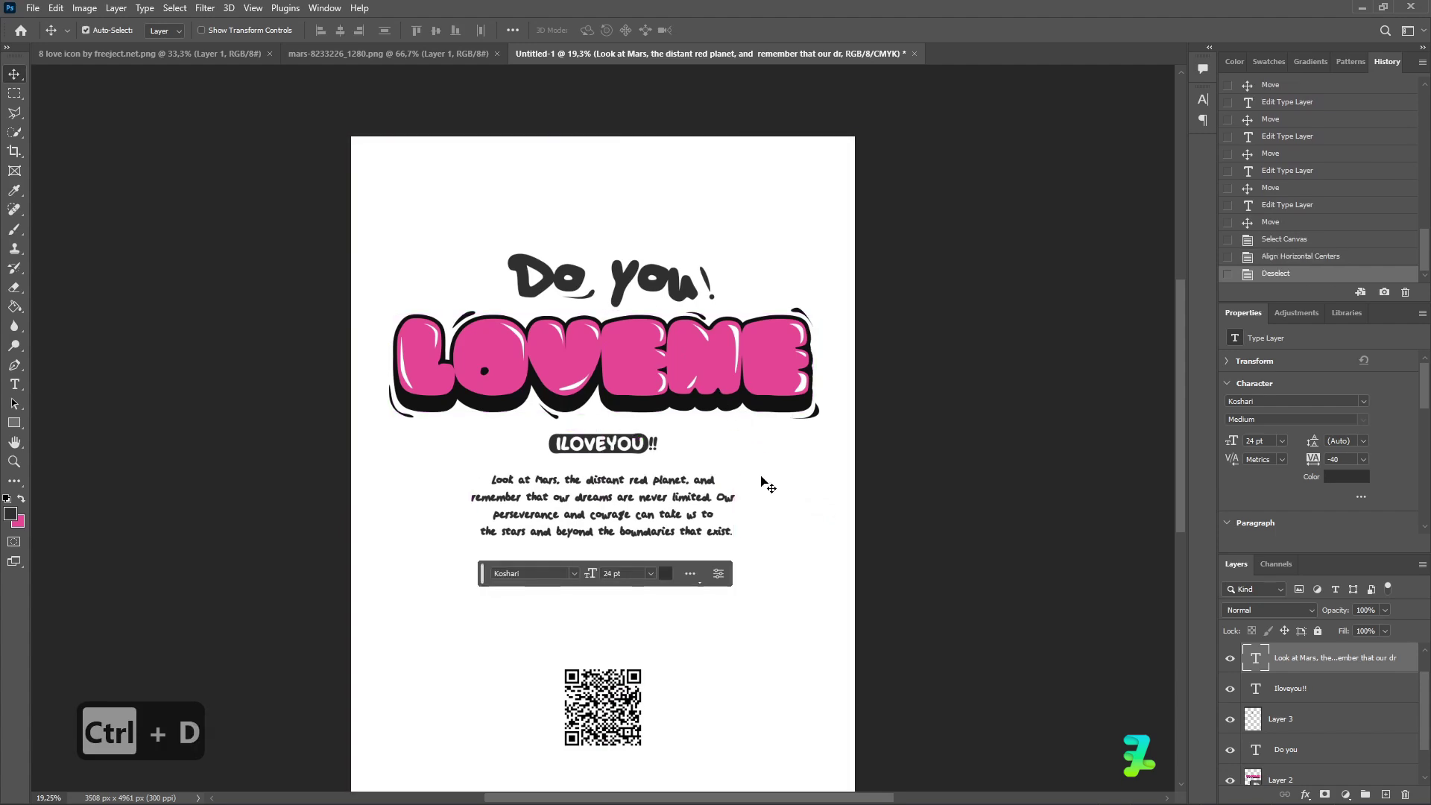
Deselect the paragraph layer and place a new horizontal text line just above the QR code.
scroll(764, 483, "down", 3)
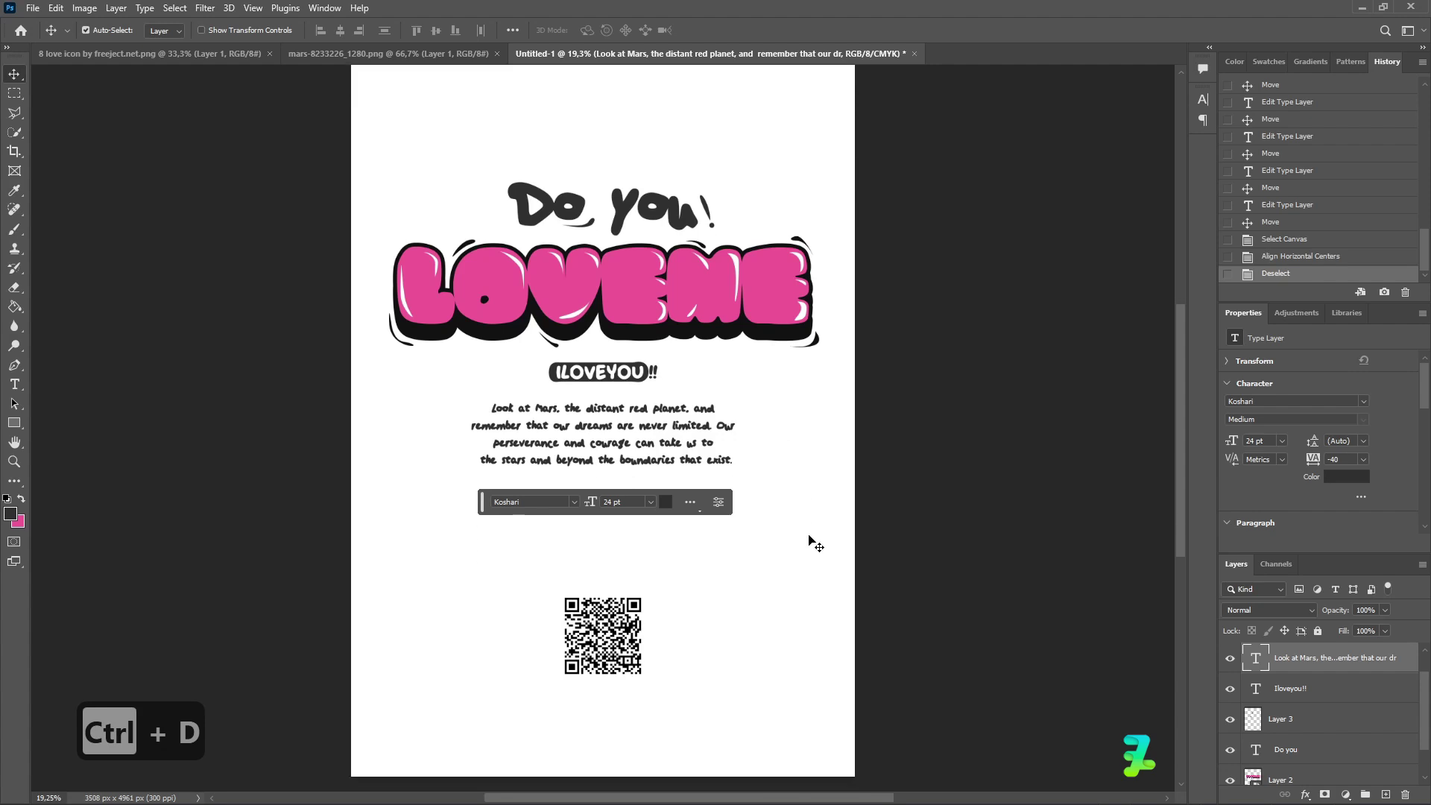
left_click(766, 553)
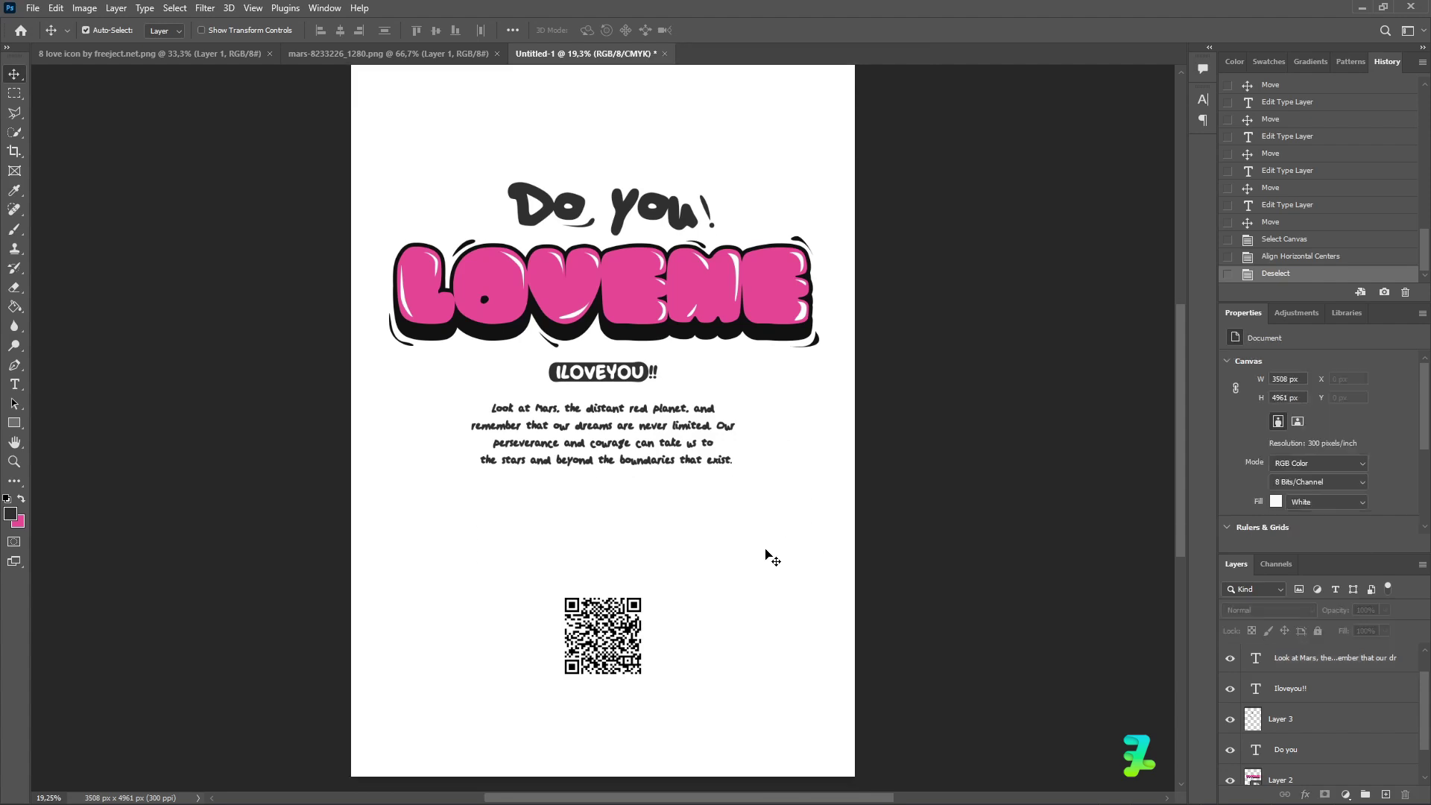
scroll(748, 585, "down", 3)
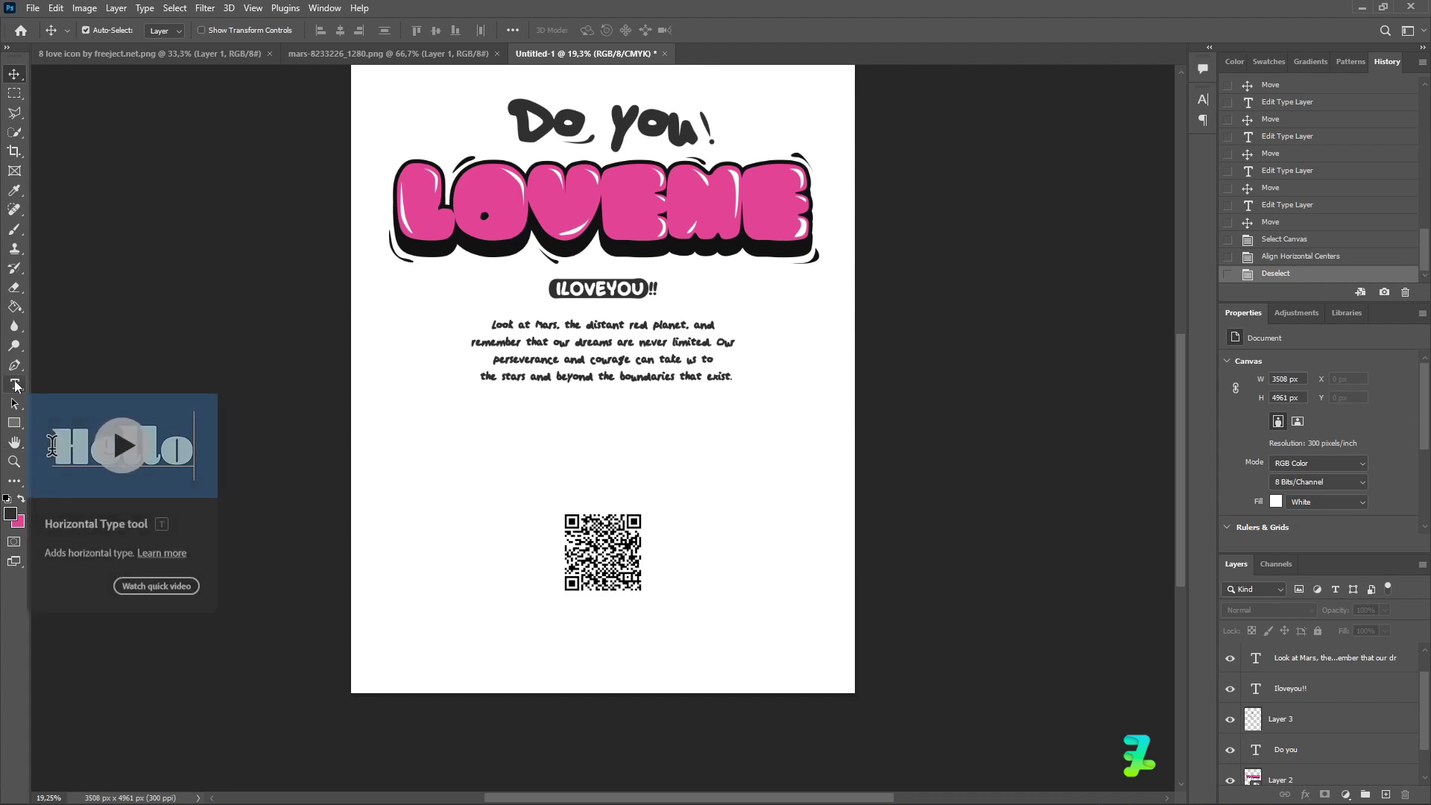
left_click(15, 384)
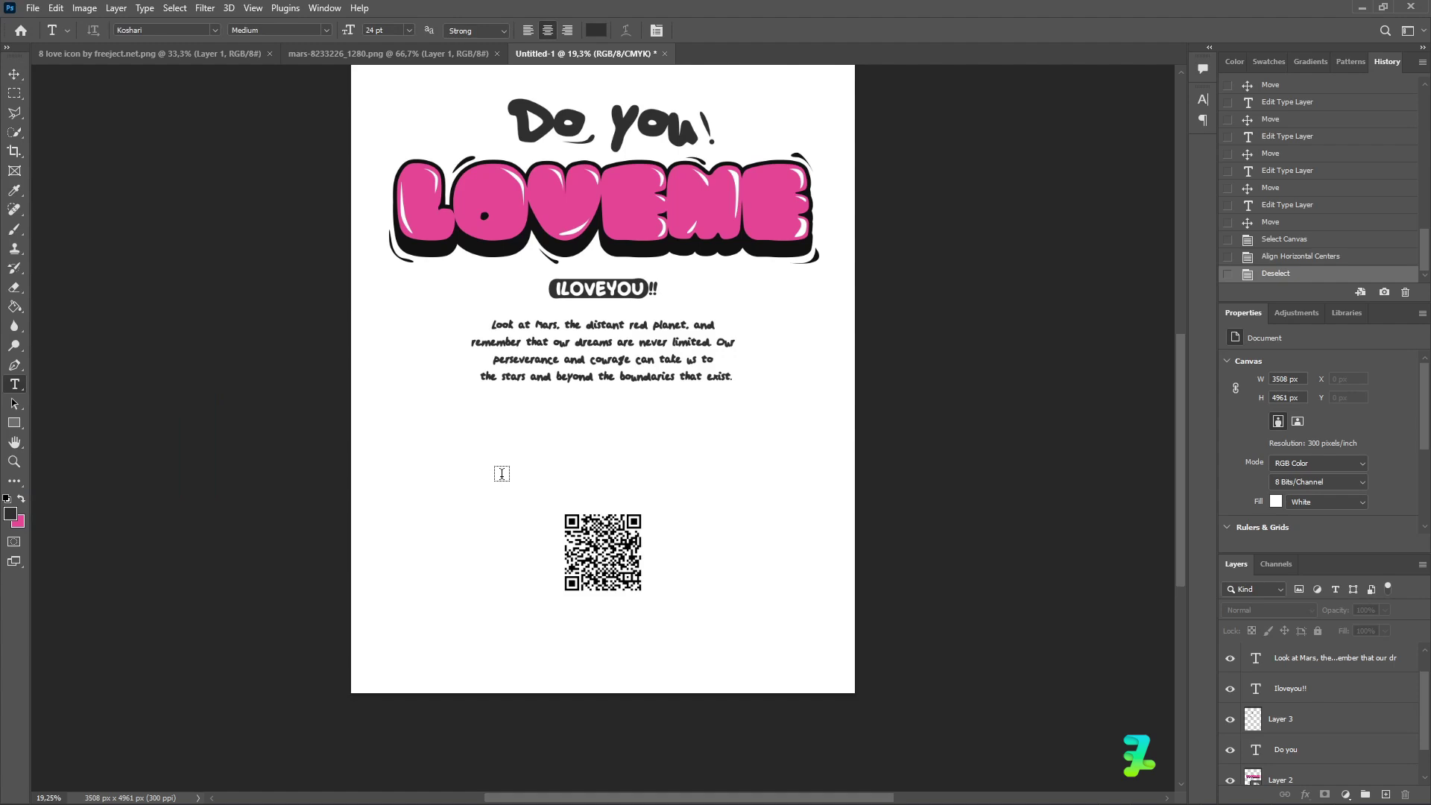
left_click(501, 473)
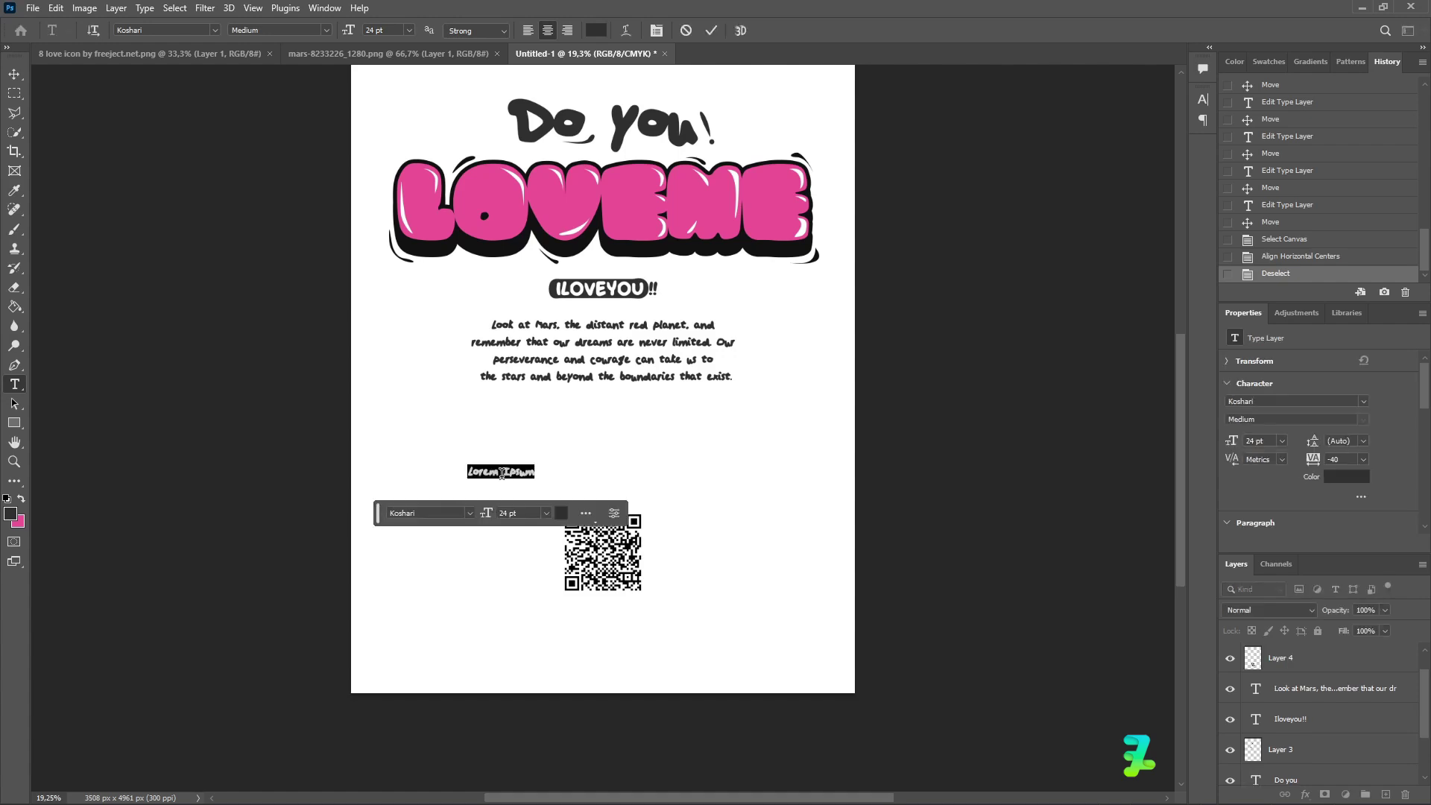
Try "FUTURE" in capitals as the replacement for the placeholder text above the QR code.
key("Caps_Lock")
type("F")
key("BackSpace")
key("Caps_Lock")
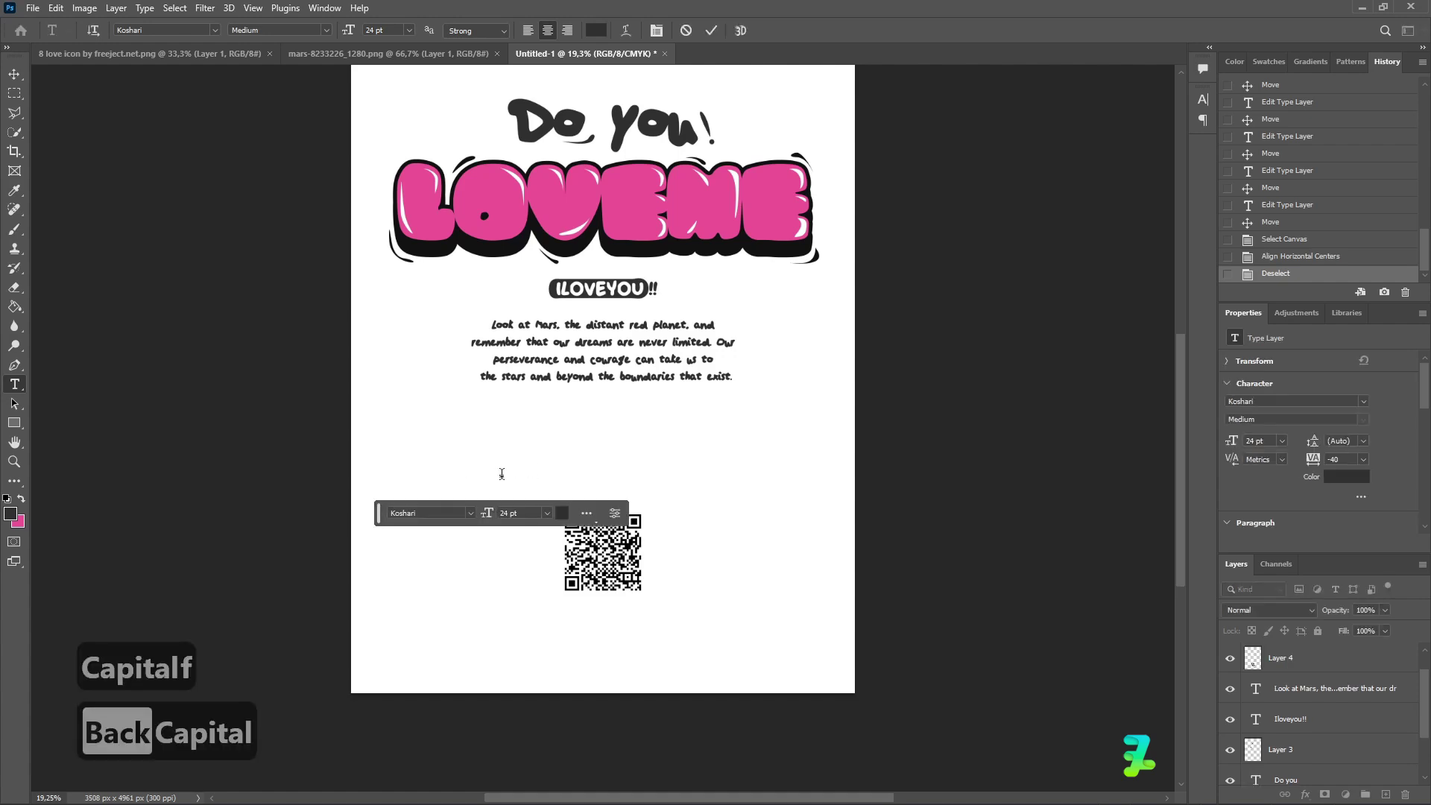
type("ftu")
key("Caps_Lock")
key("BackSpace")
key("BackSpace")
type("UTURE")
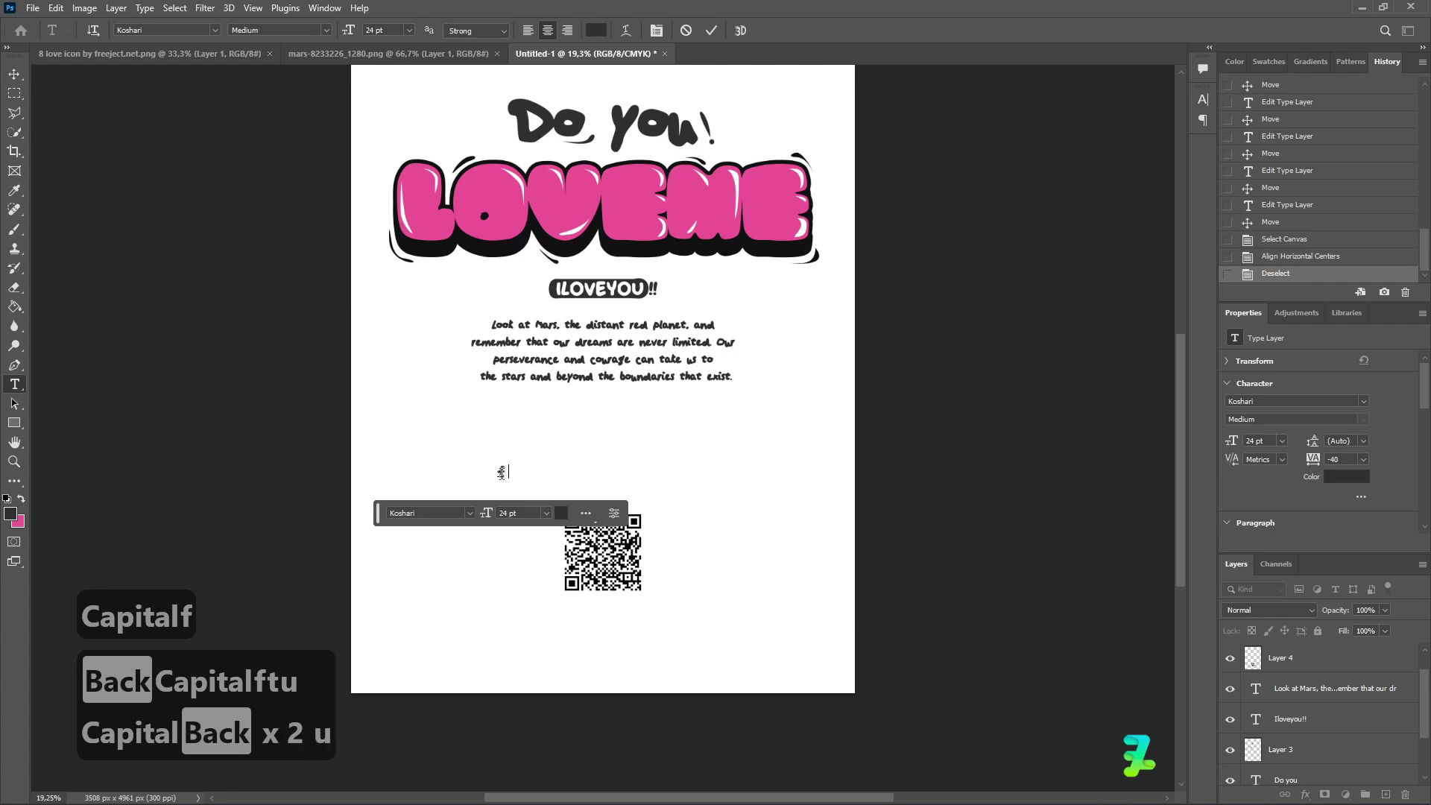
key("Caps_Lock")
type("d")
key("Caps_Lock")
key("BackSpace")
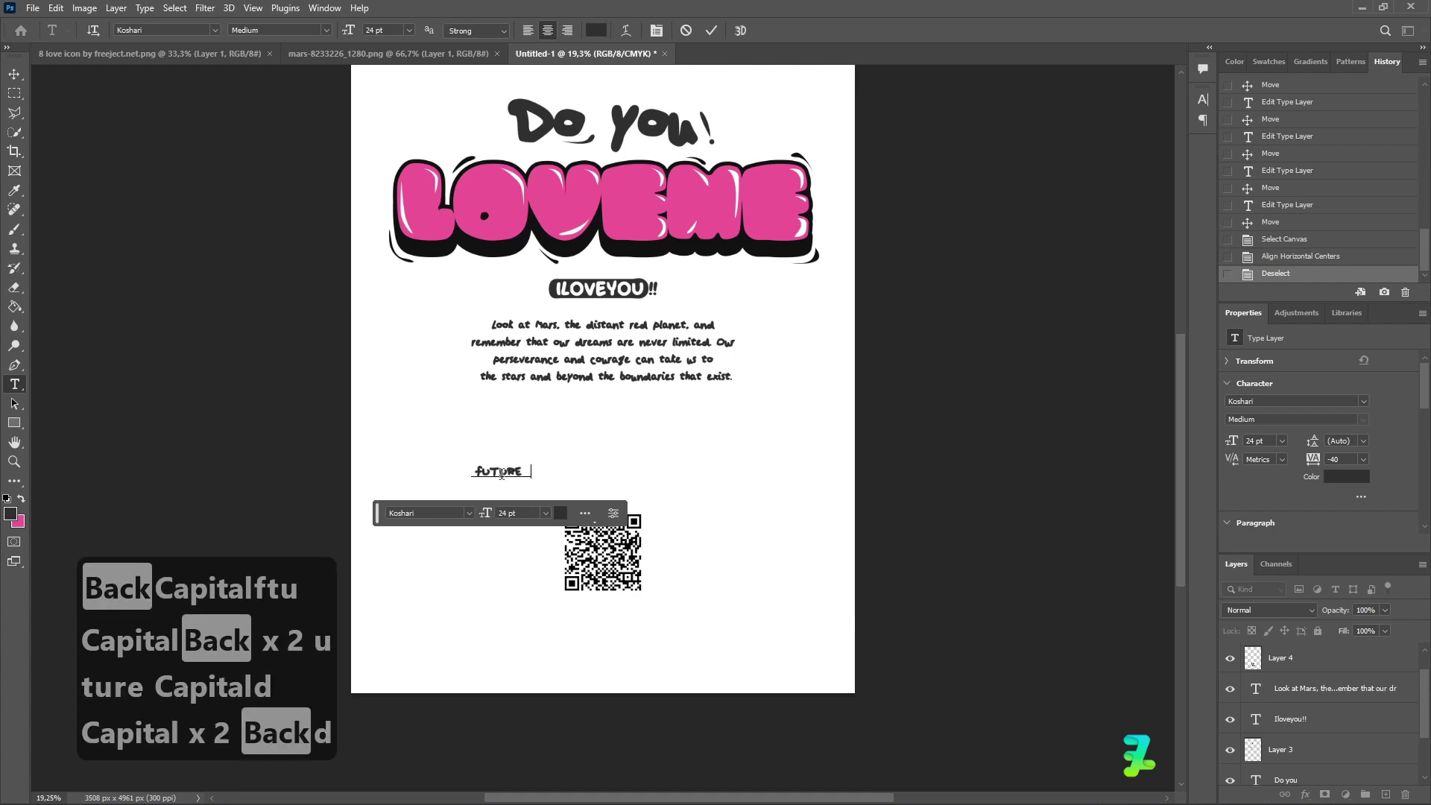
Replace the text above the QR code with "Future Dream", capitalising only the first letter of each word.
key("ctrl+a")
type("f")
key("Caps_Lock")
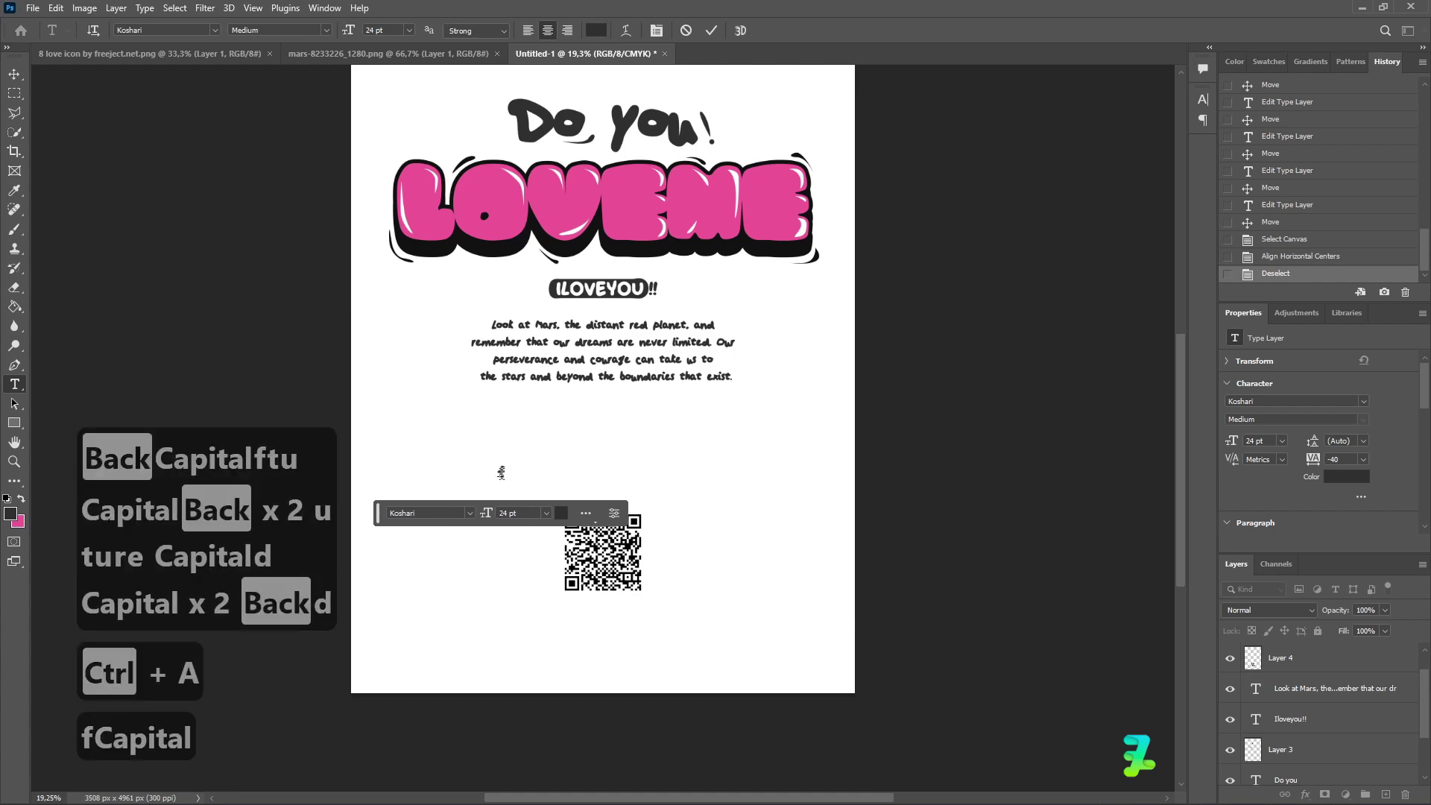
type("U")
key("BackSpace")
key("BackSpace")
type("f")
key("Caps_Lock")
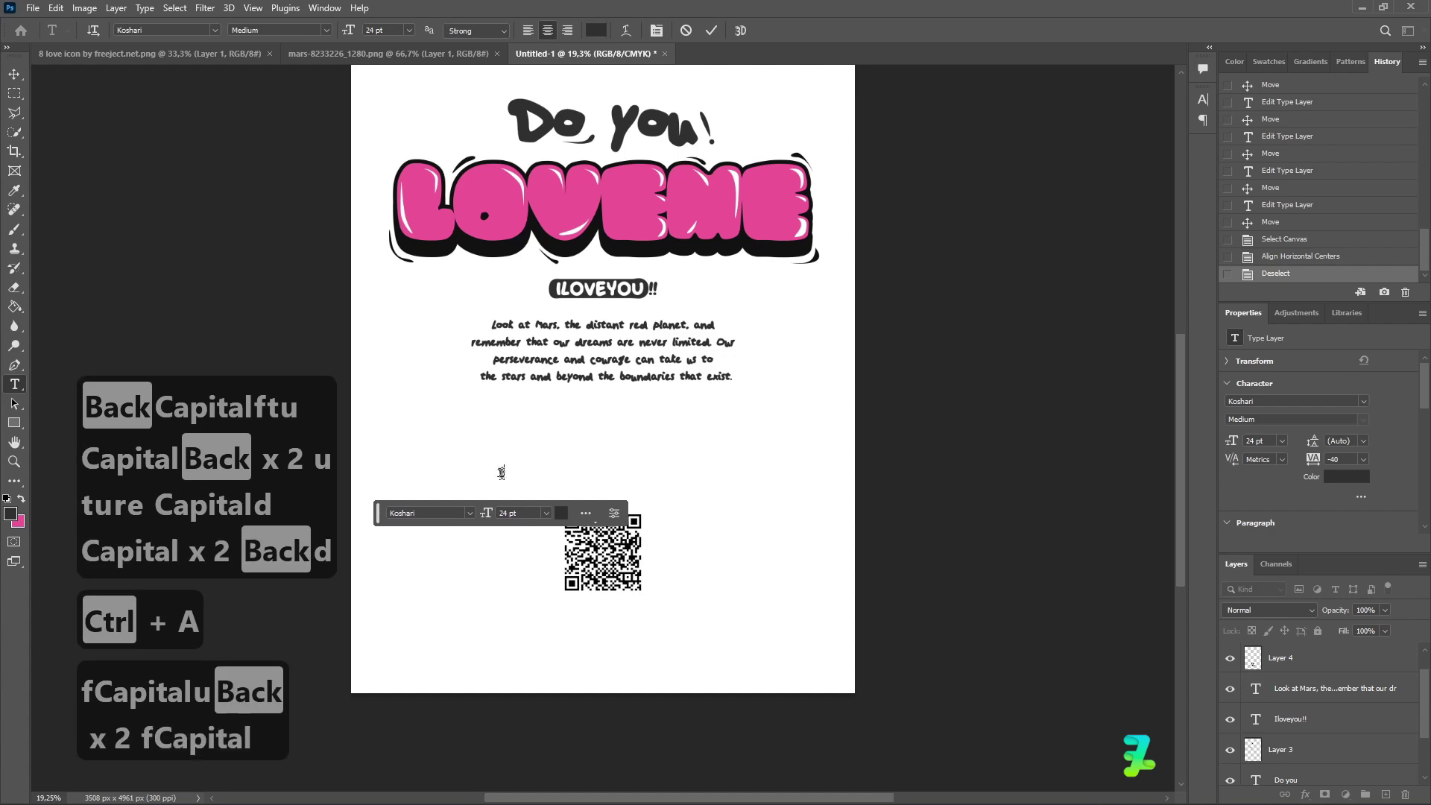
type("u")
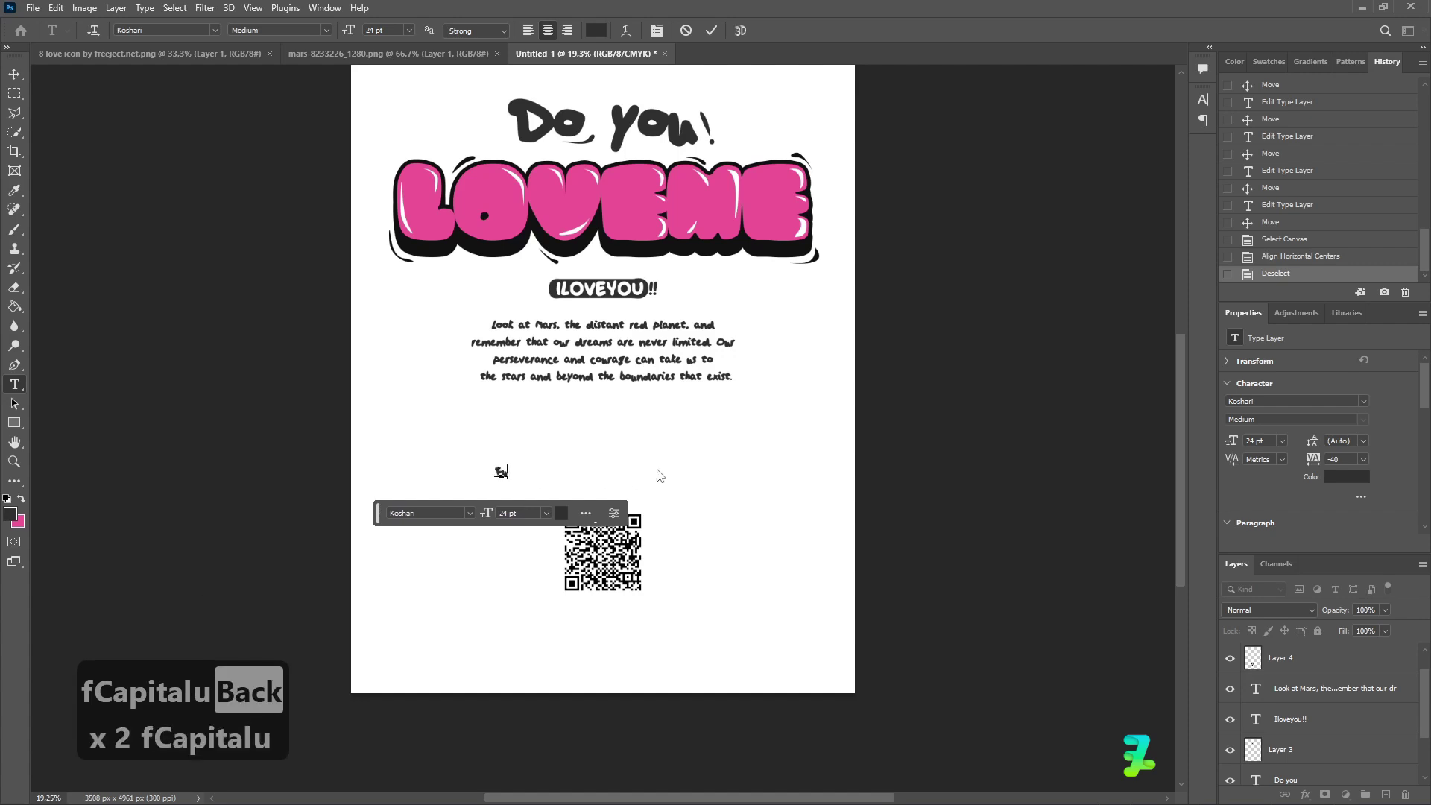
type("ture")
key("Caps_Lock")
type("D")
key("Caps_Lock")
type("ream")
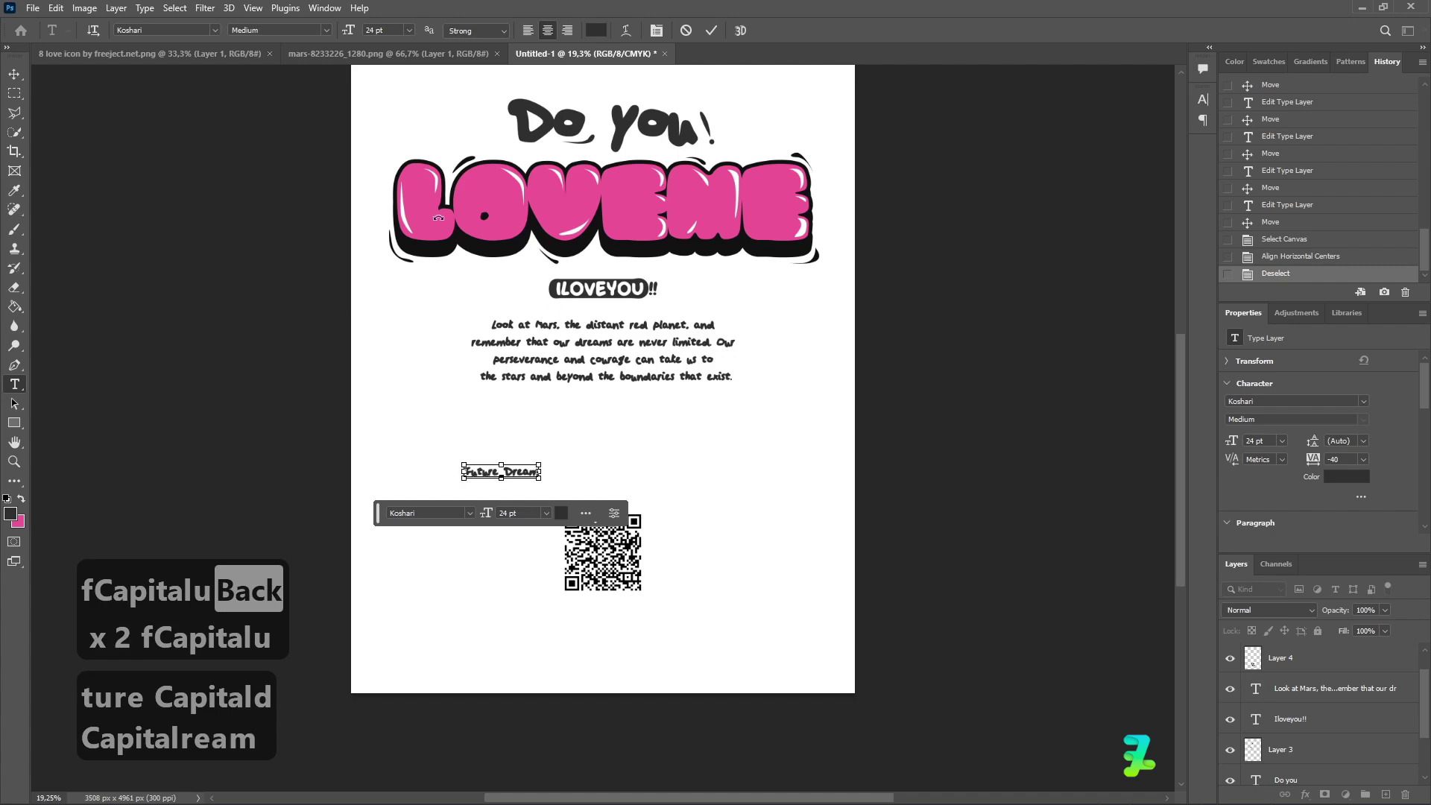
Change the "Future Dream" caption's font to Share Dong and move it directly above the QR code.
key("ctrl+a")
left_click(213, 34)
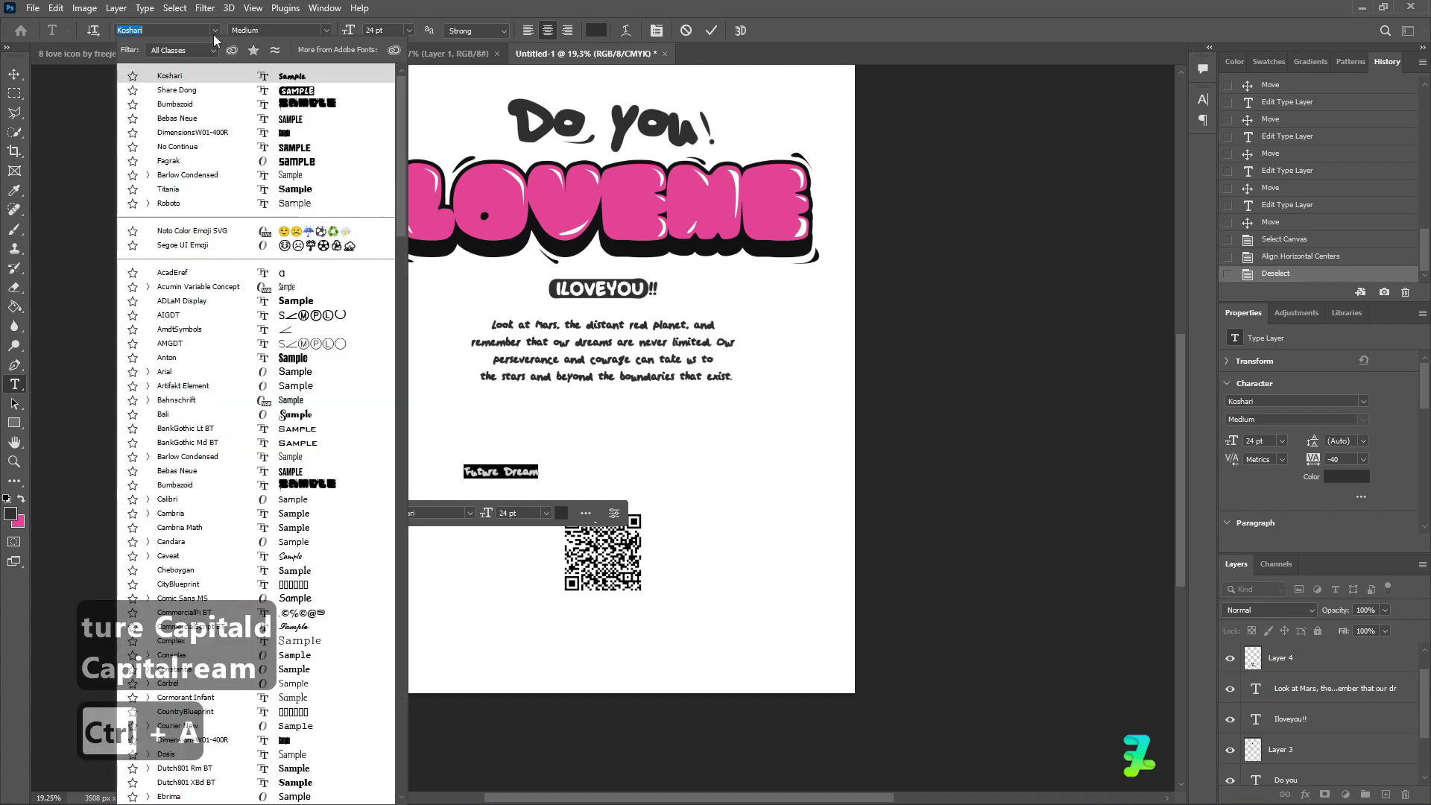
left_click(226, 91)
left_click(14, 74)
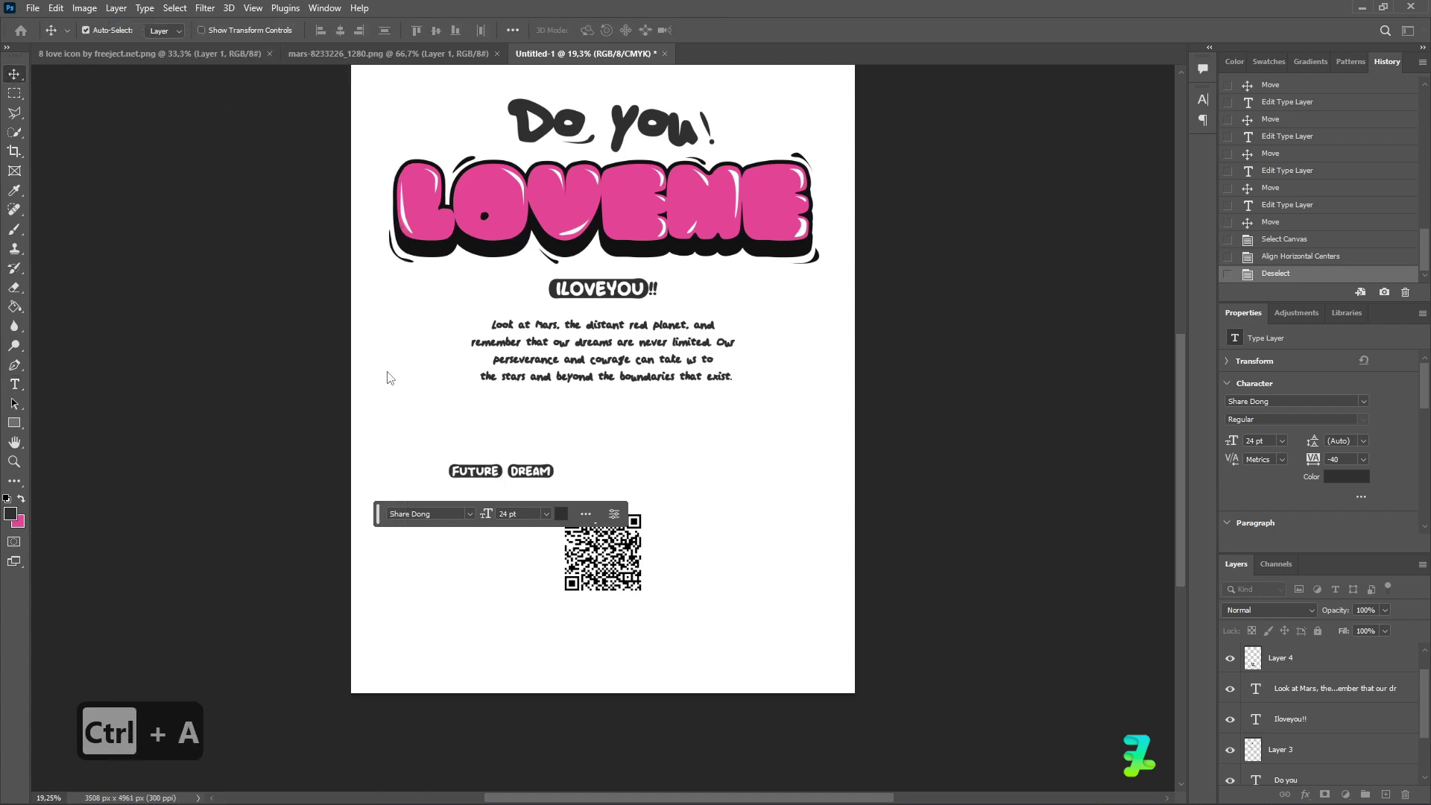
left_click_drag(530, 471, 630, 493)
Set the font size of the "Future Dream" caption to 30 pt.
double_click(630, 493)
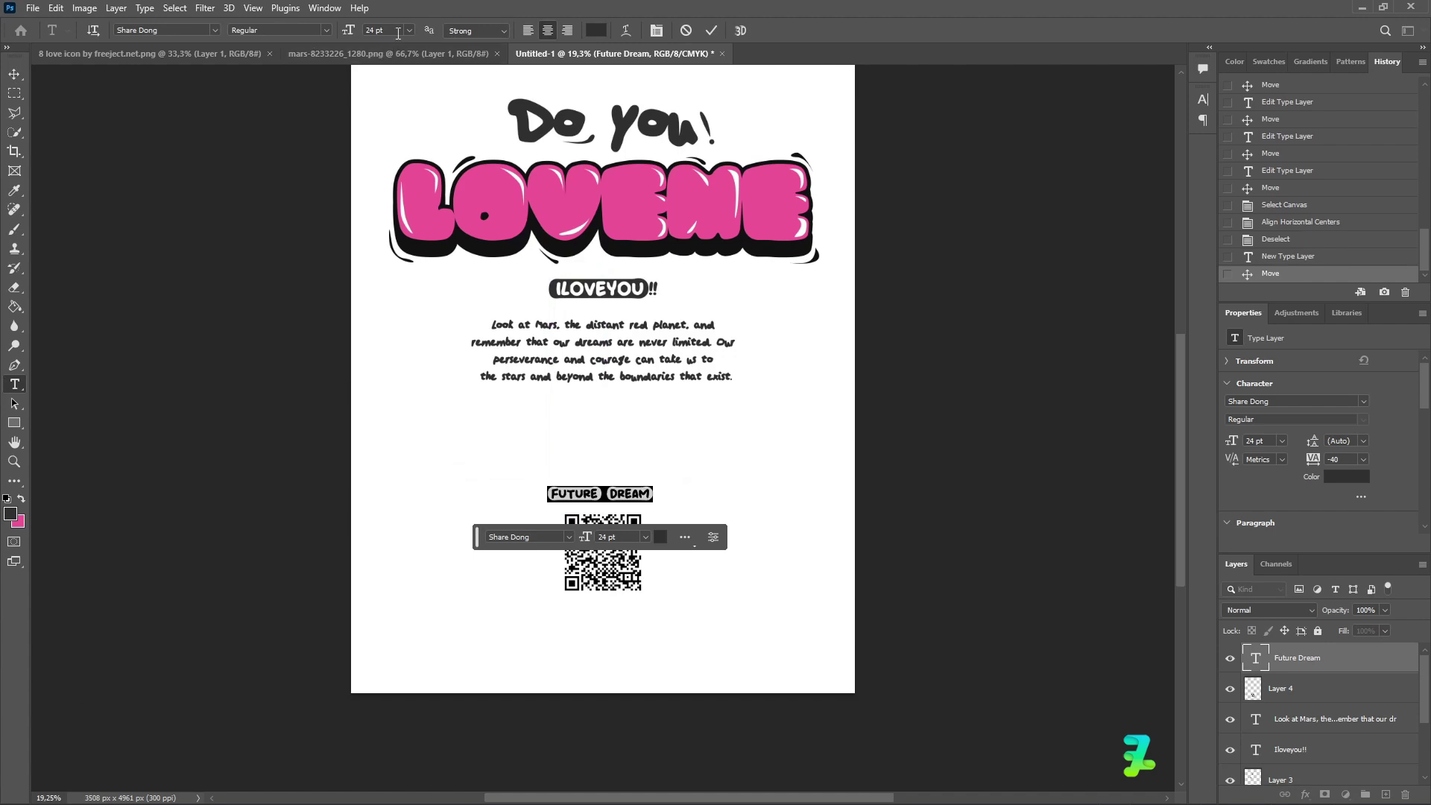
left_click(409, 30)
left_click(387, 186)
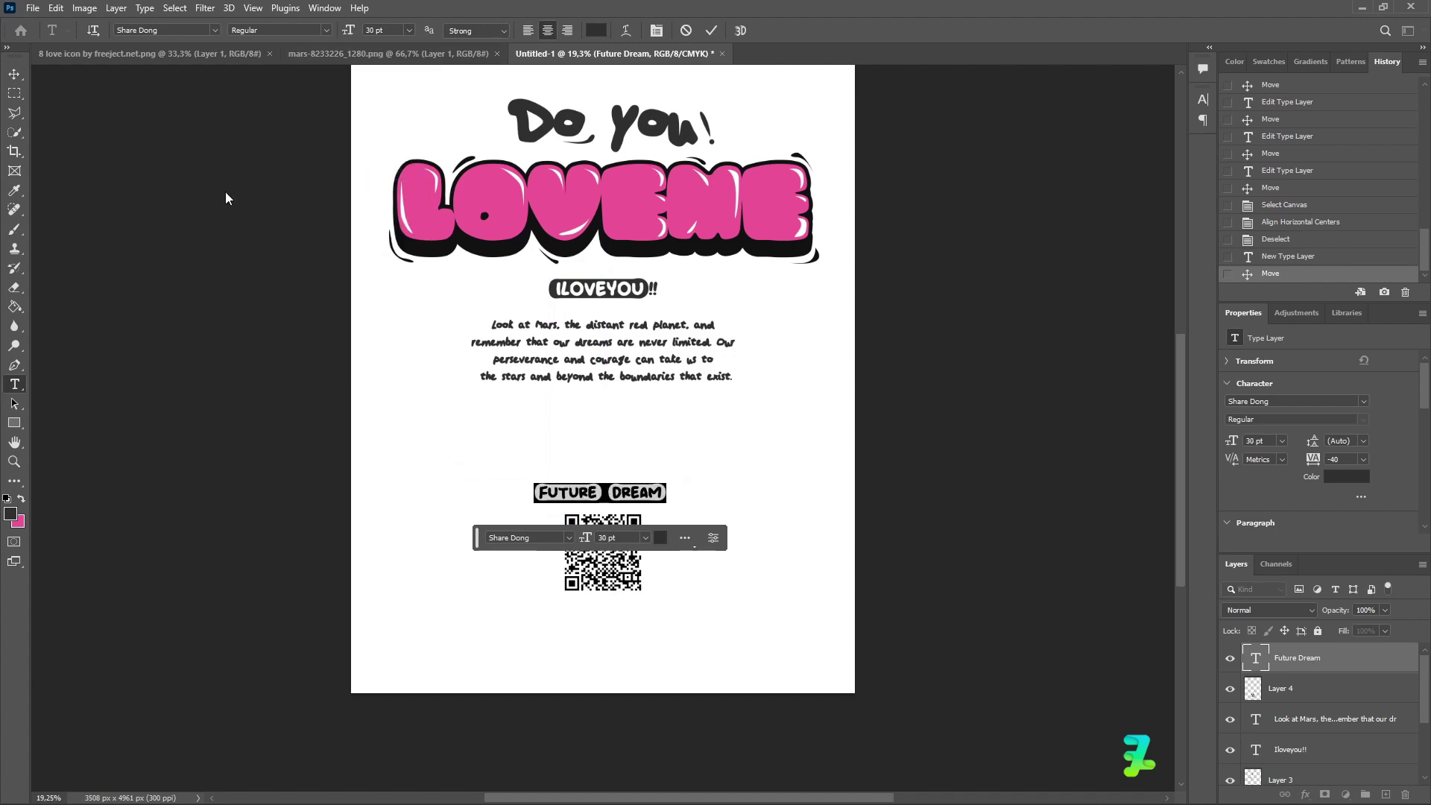
left_click(14, 74)
Adjust the "Future Dream" caption's position slightly and centre it horizontally on the canvas.
left_click_drag(611, 489, 615, 488)
key("ctrl+a")
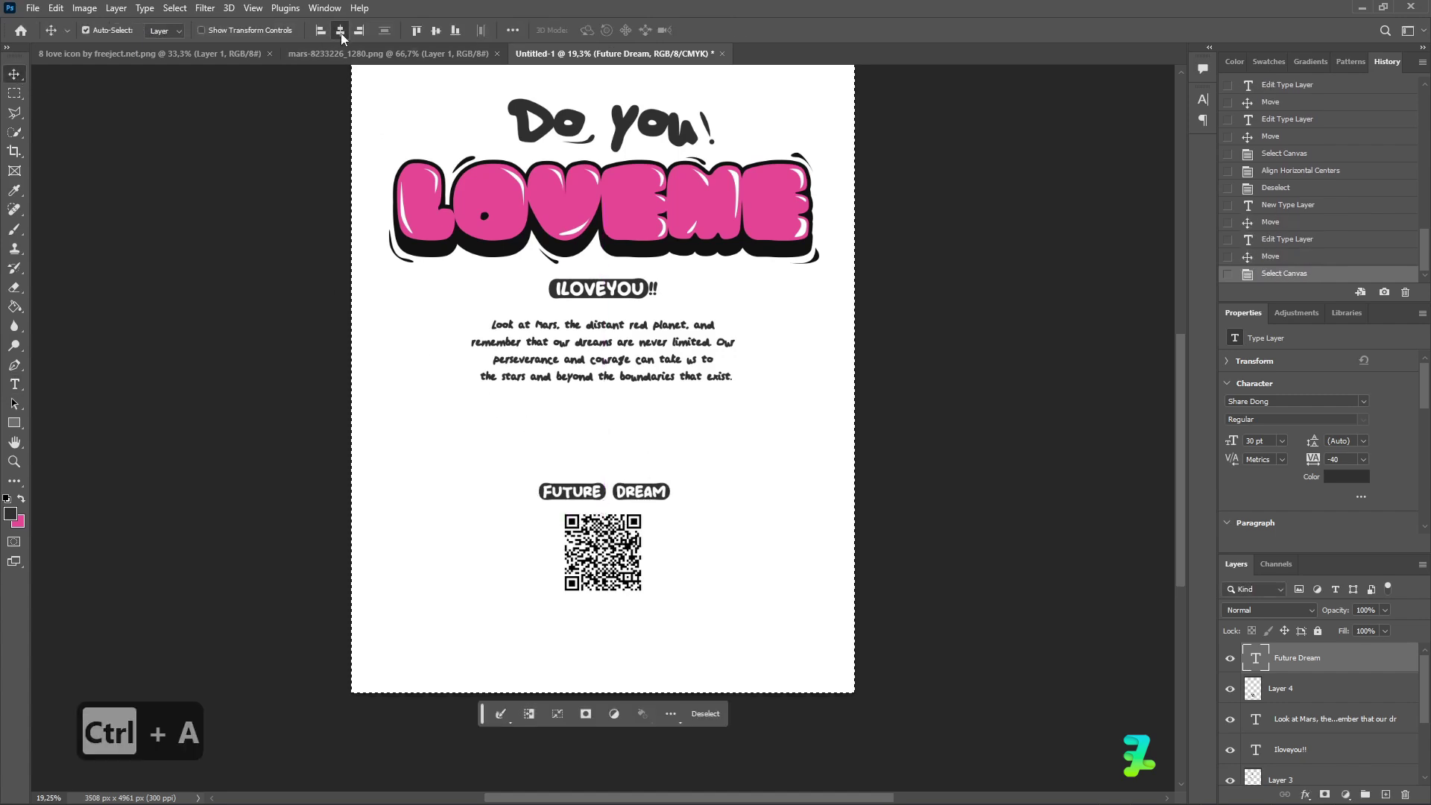
left_click(341, 31)
key("ctrl+d")
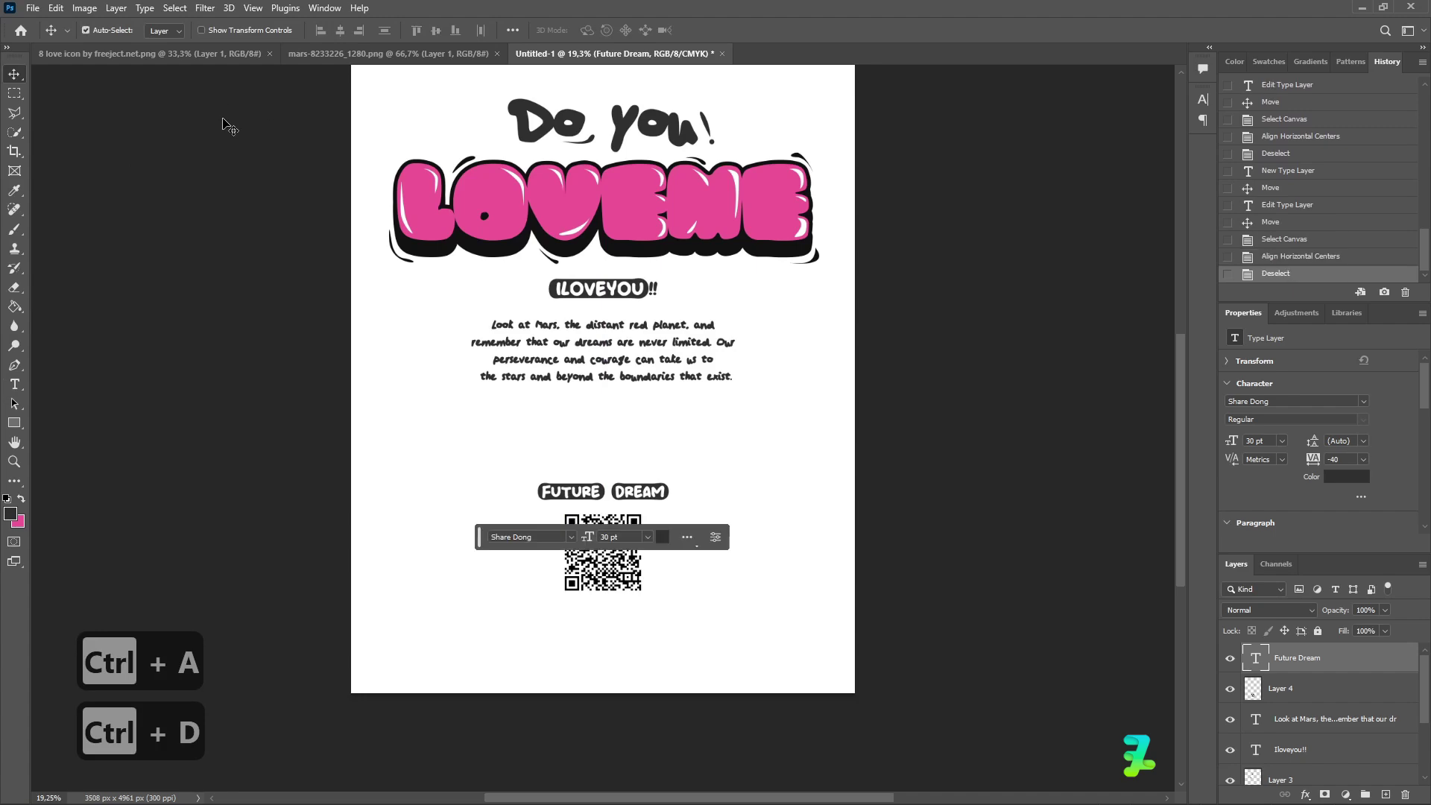
Copy the double-heart artwork from the love icon document into the poster as a new layer and close the source document.
left_click(123, 50)
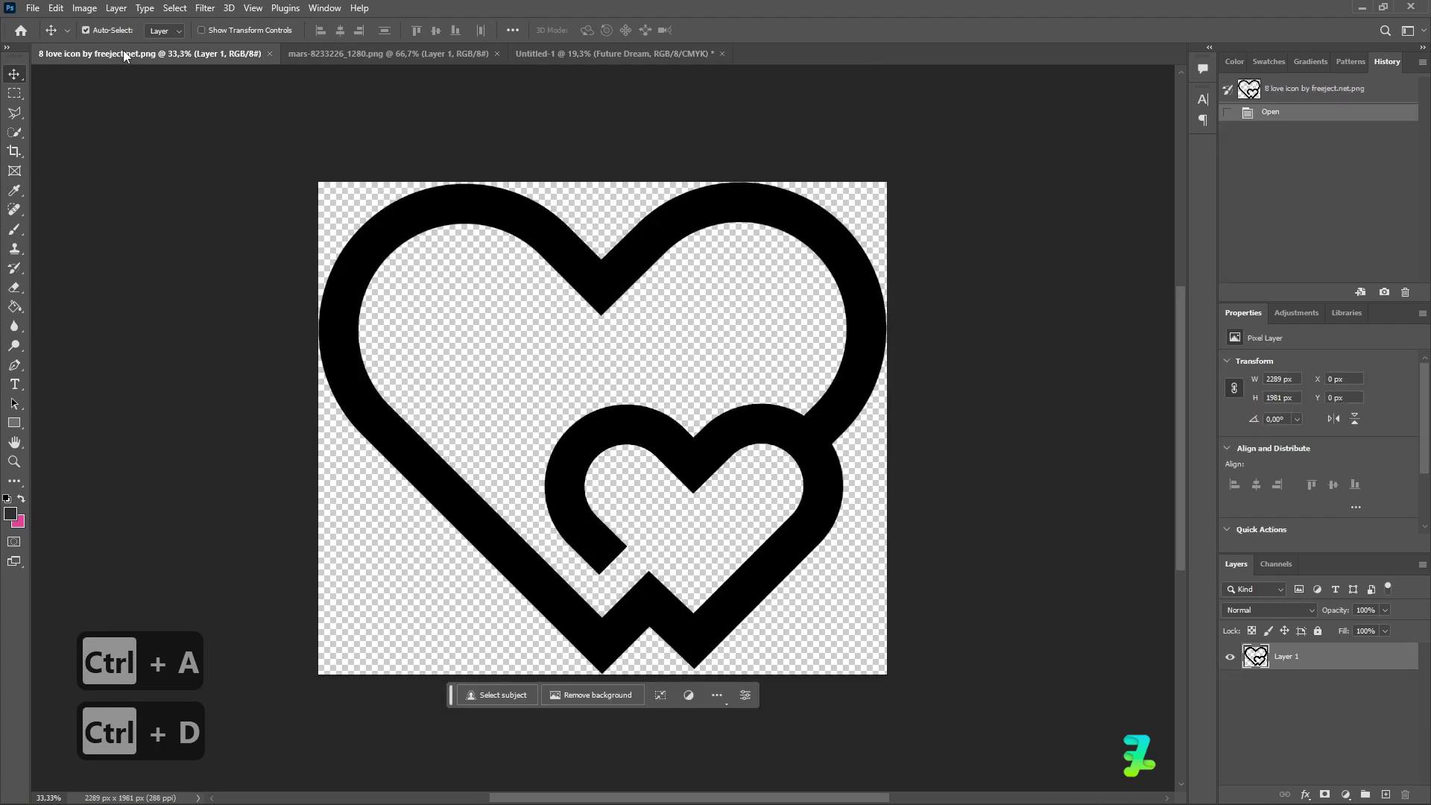
right_click(123, 51)
left_click(167, 127)
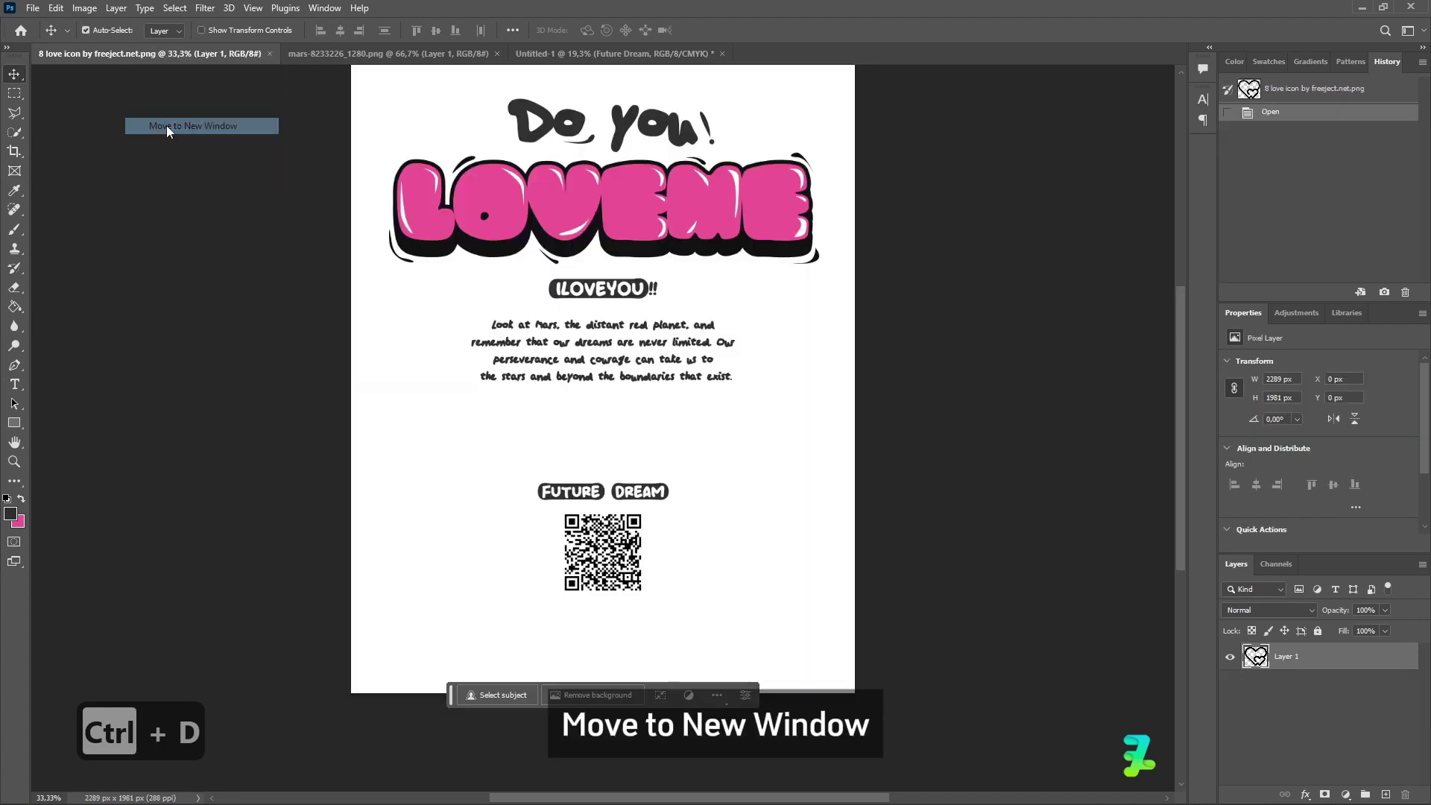
left_click_drag(285, 60, 274, 330)
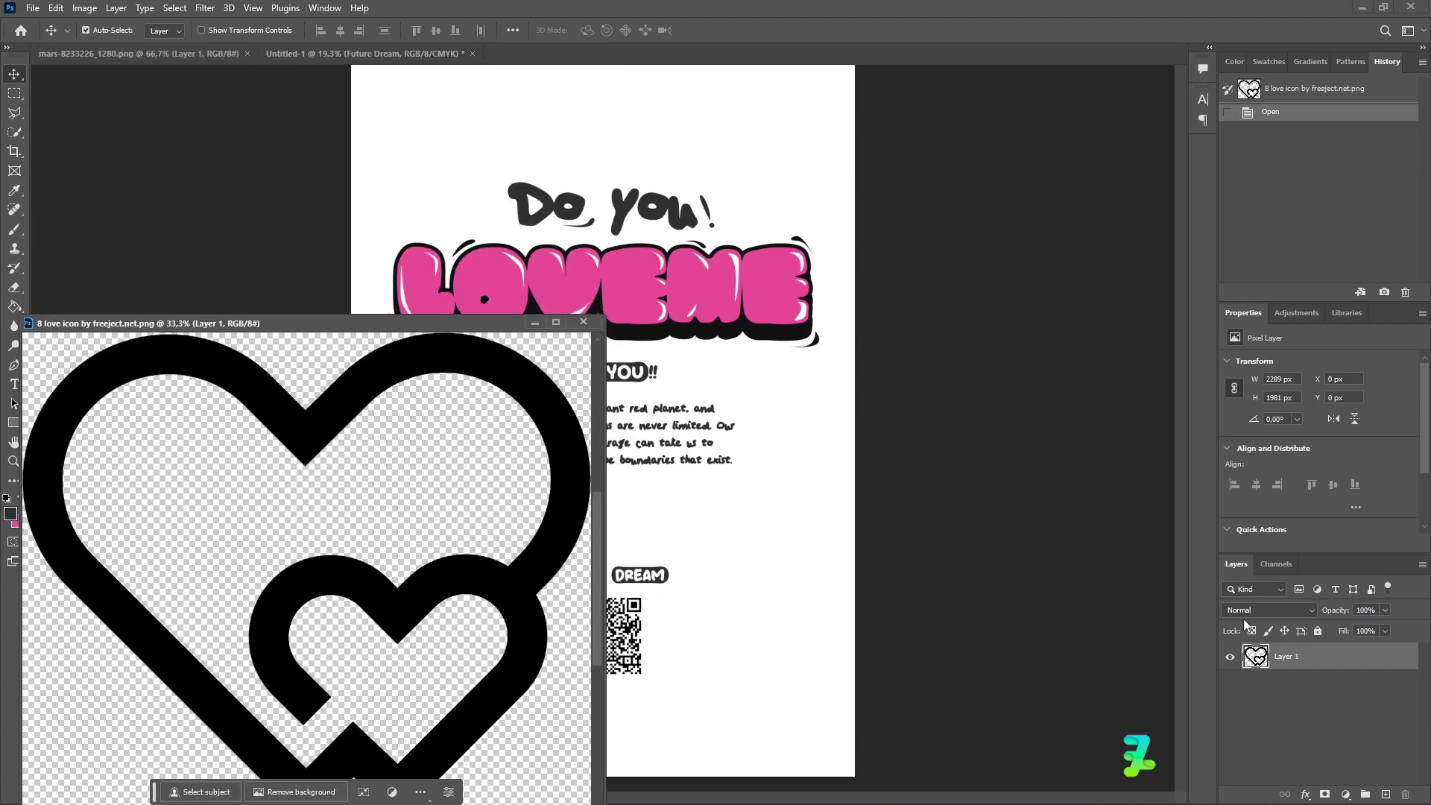
left_click_drag(1255, 655, 653, 497)
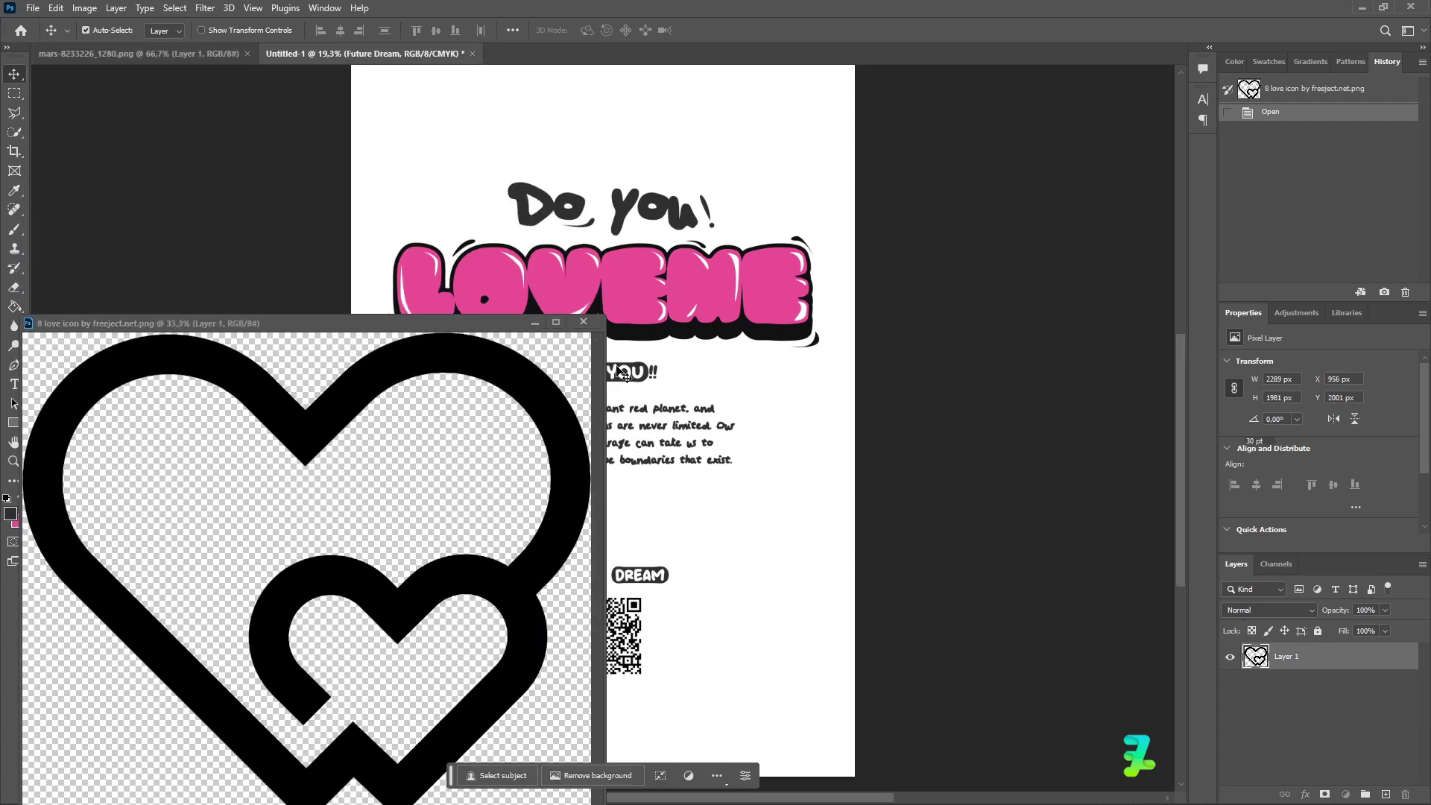
left_click(585, 322)
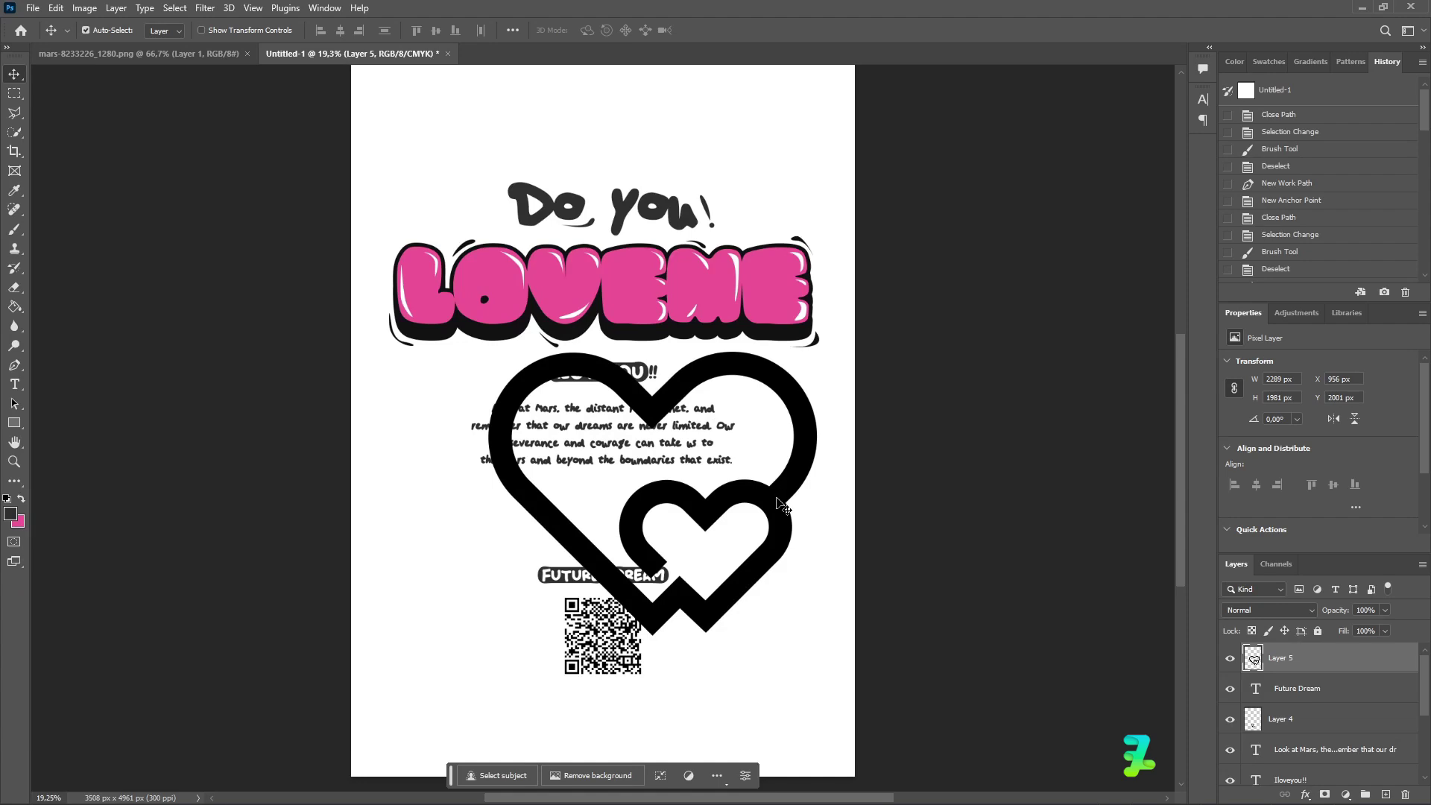
Scale the heart icon down to about 242 × 209 px and place it between the paragraph and the "Future Dream" caption.
key("ctrl+t")
left_click_drag(827, 639, 585, 488)
key("ctrl+z")
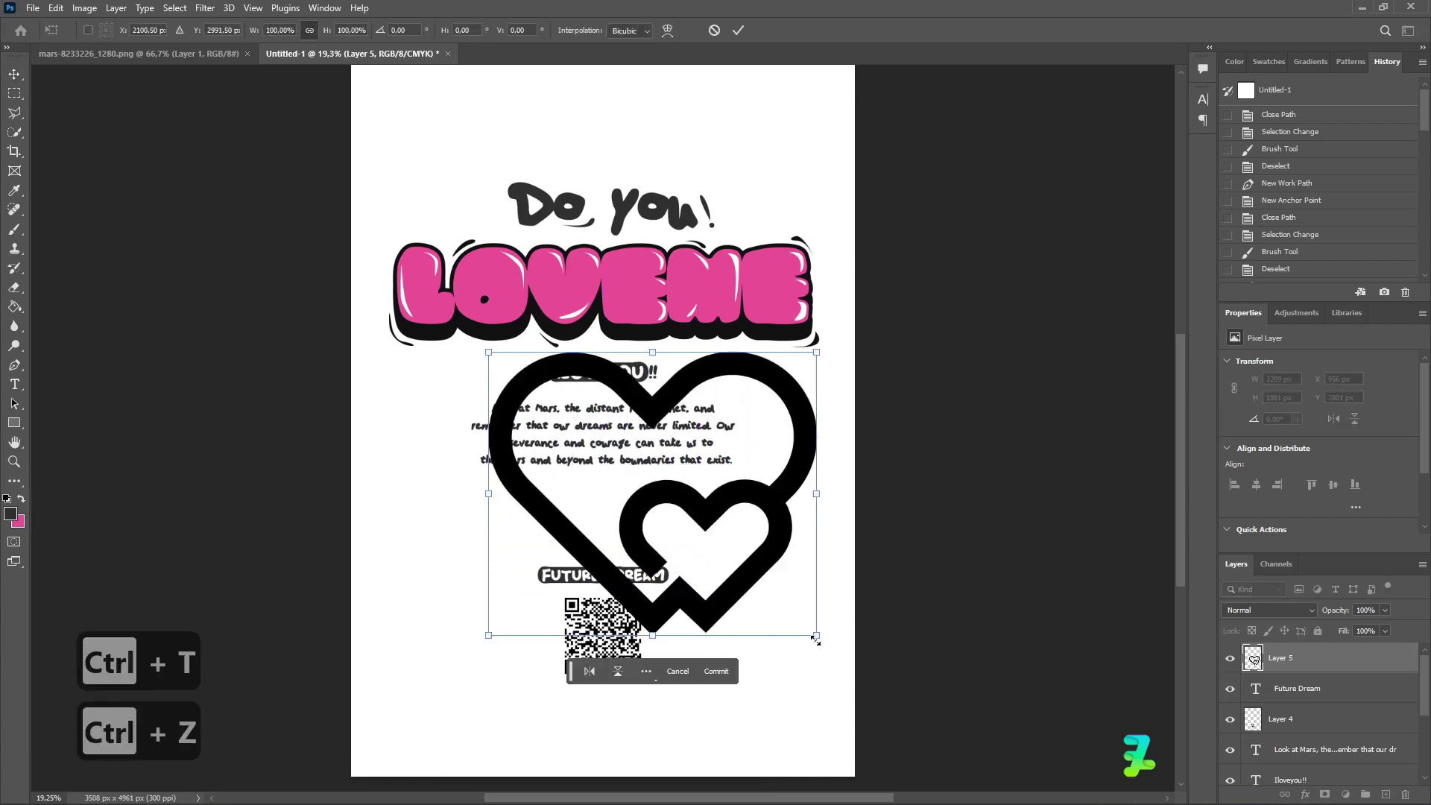
left_click_drag(815, 640, 600, 527)
key("Return")
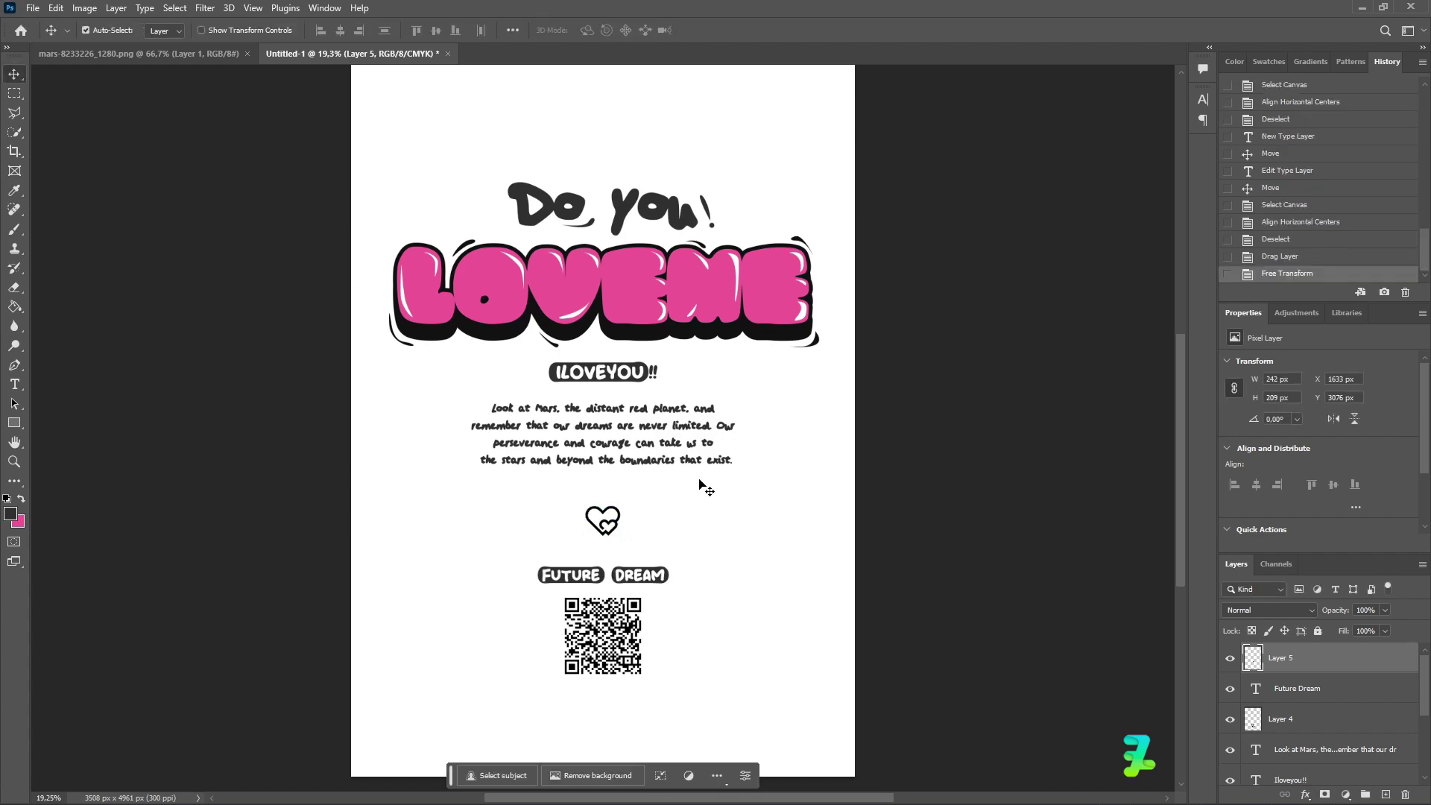
Nudge the heart icon slightly upward and centre it horizontally on the canvas.
key("Up")
key("Up")
key("Up")
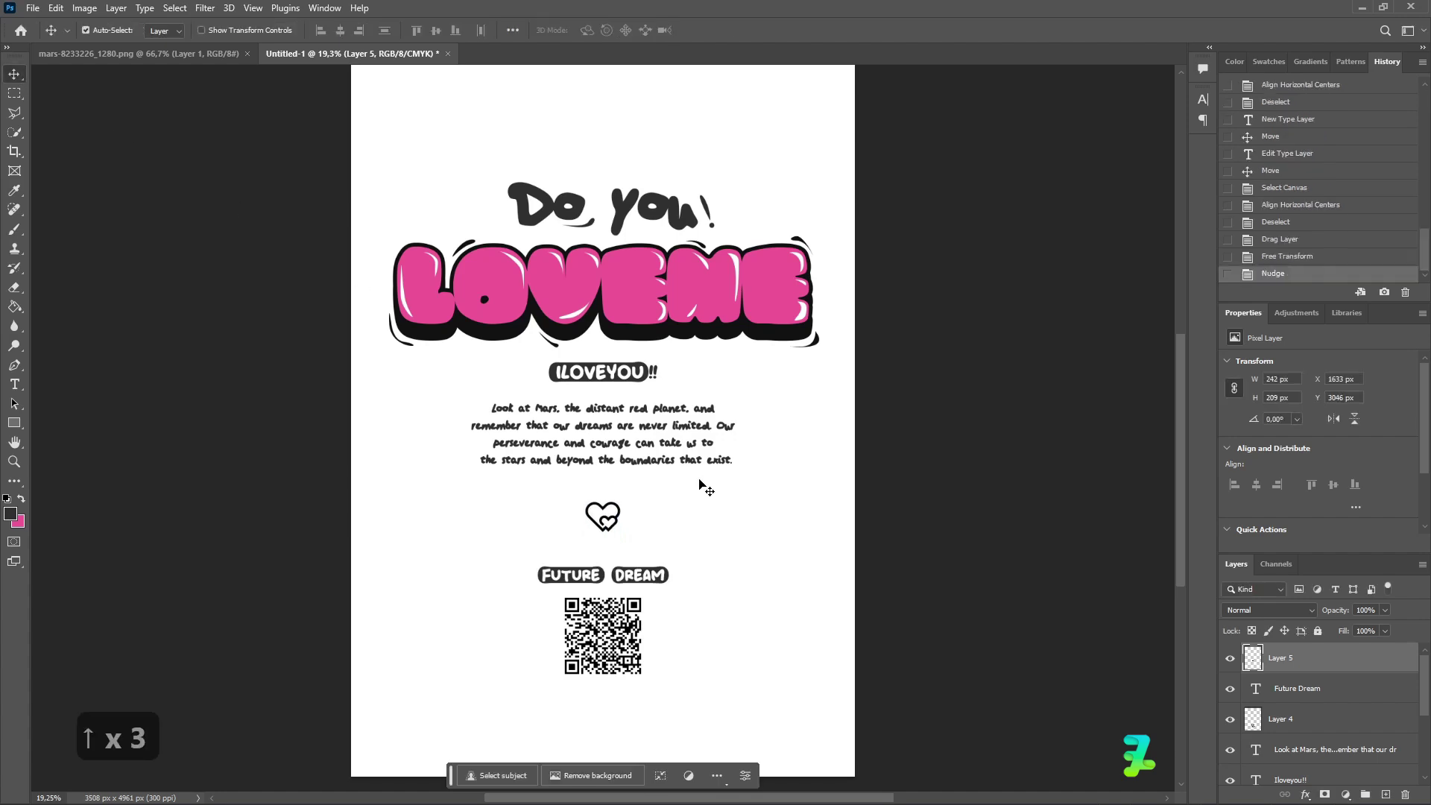
key("ctrl+a")
left_click(339, 29)
key("ctrl+d")
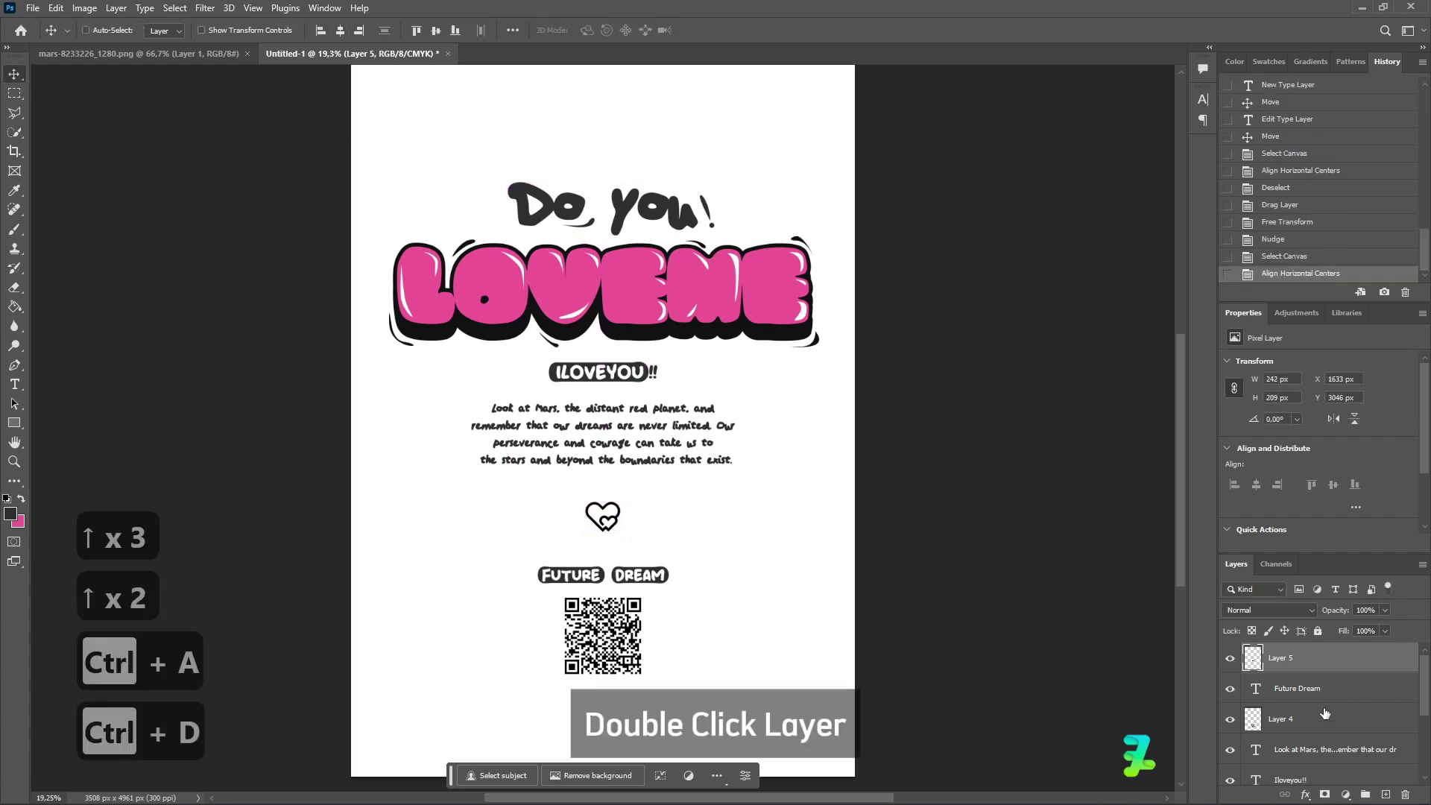
Apply a Color Overlay in the lettering's pink, #f05898, to the heart icon layer.
double_click(1327, 657)
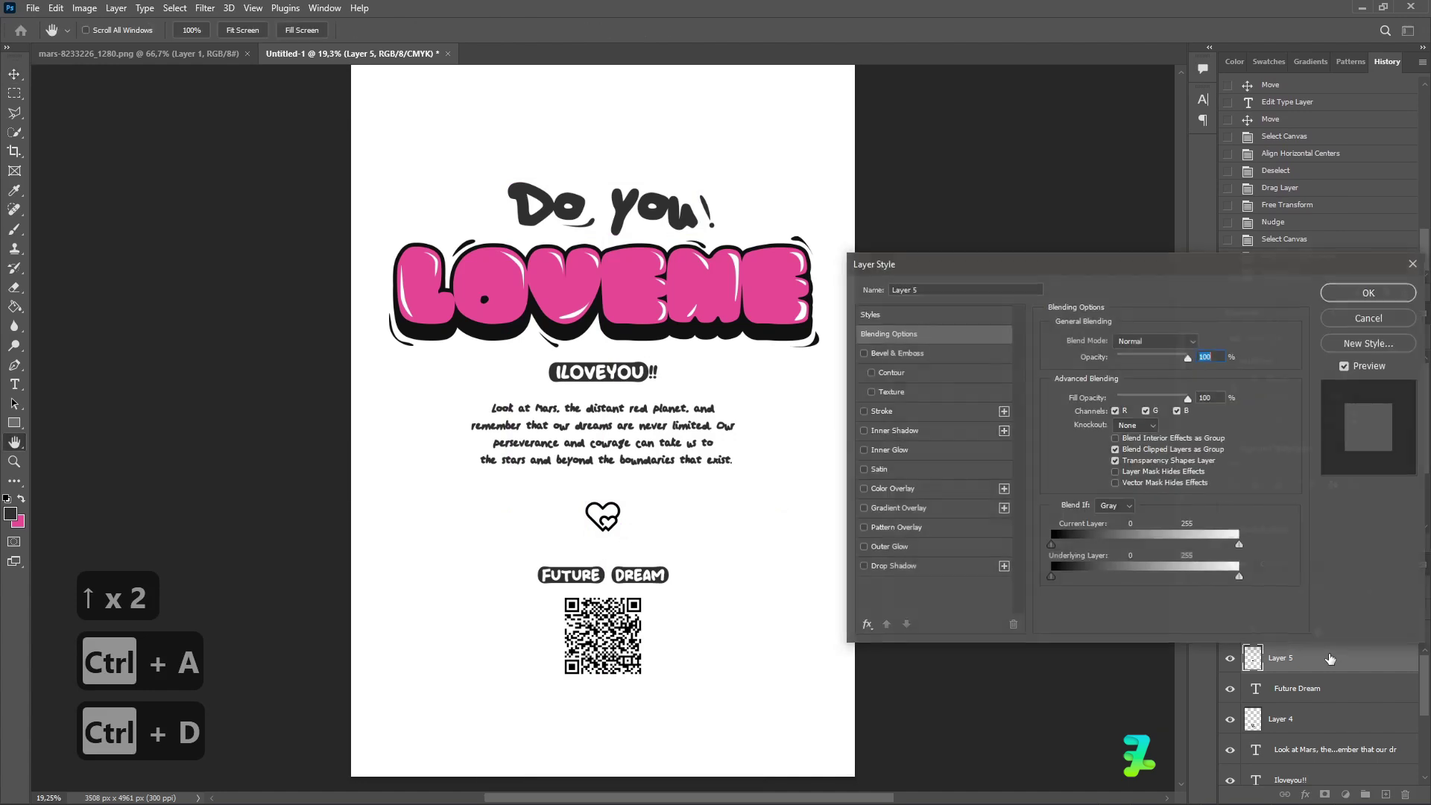
left_click(863, 489)
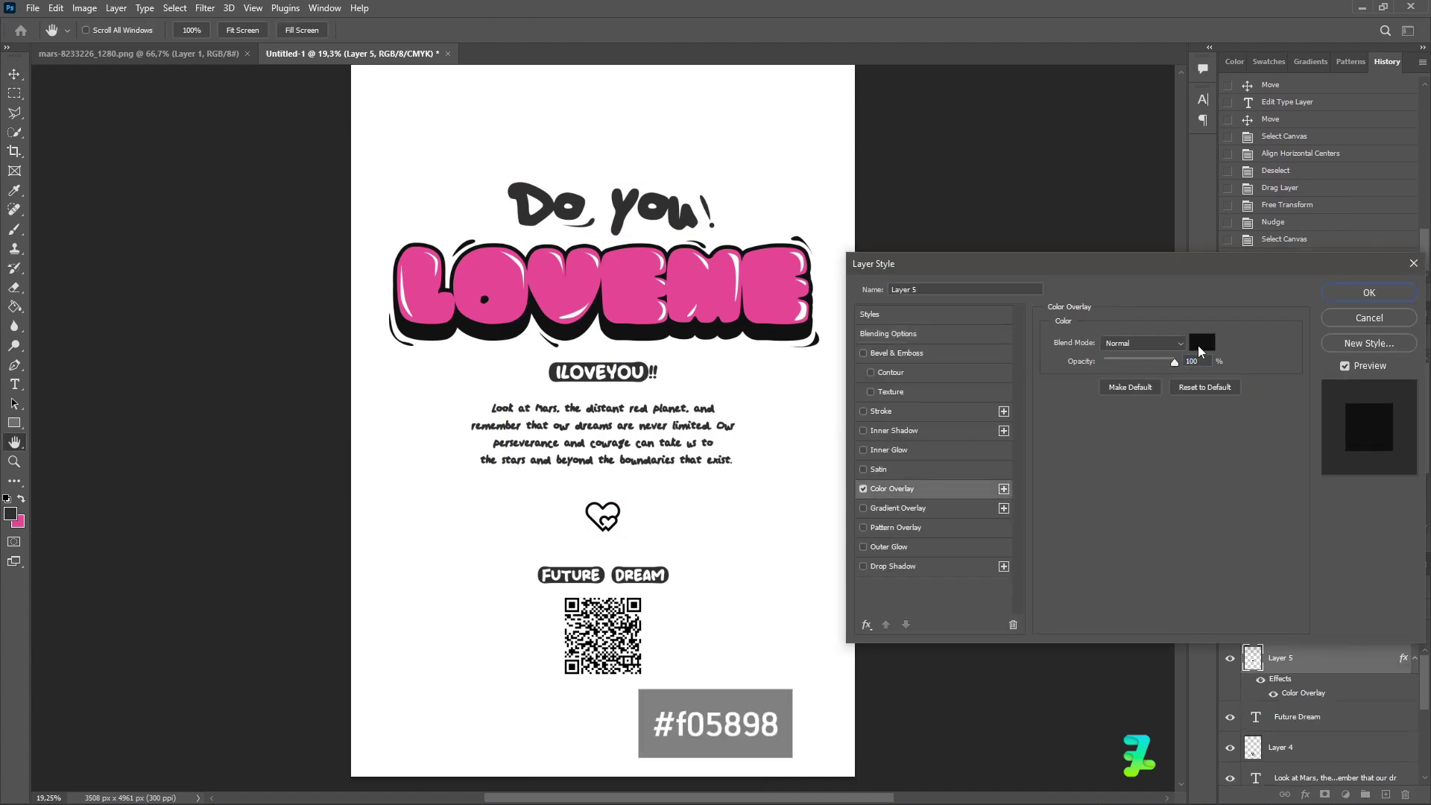
left_click(1199, 343)
left_click(705, 263)
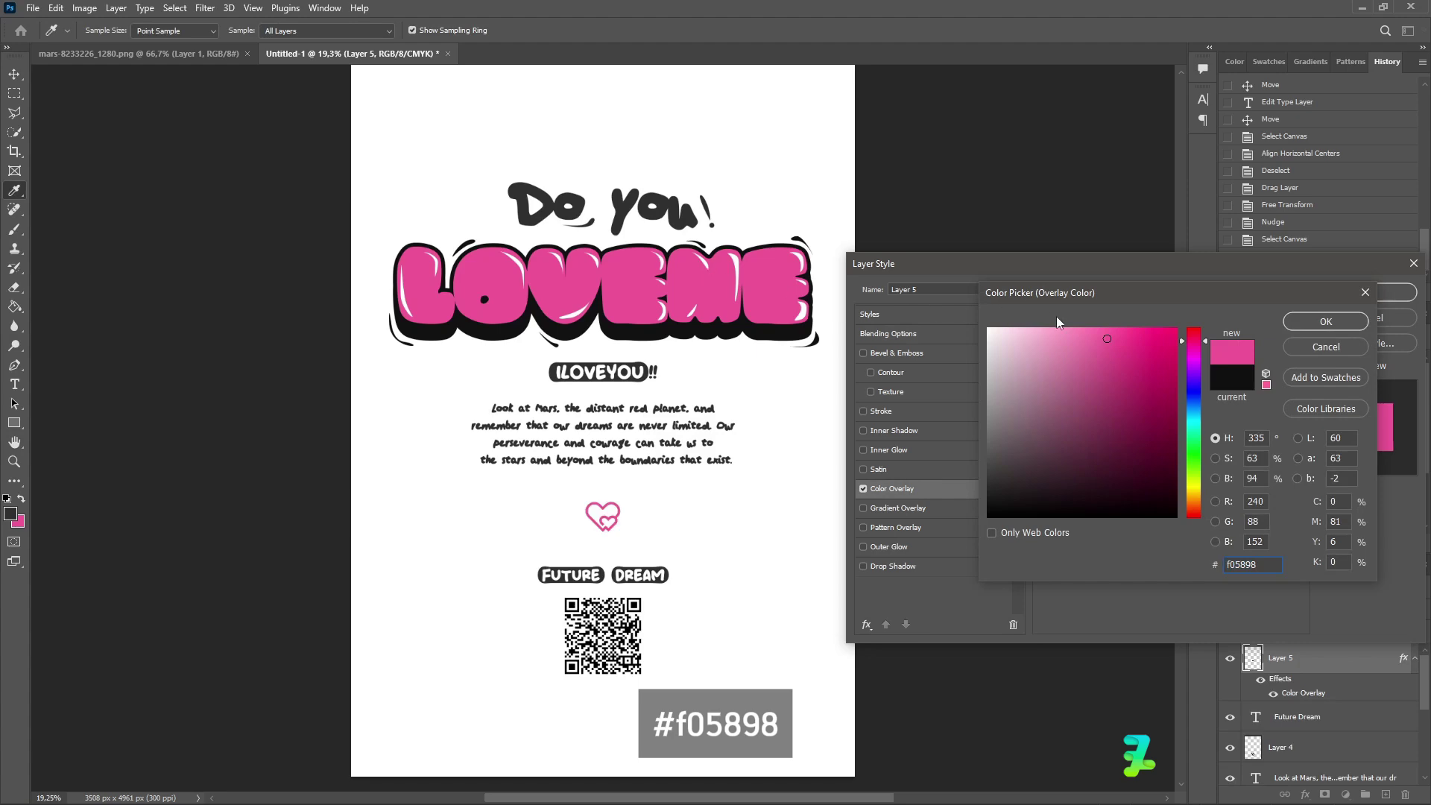
left_click(1291, 326)
left_click(1326, 292)
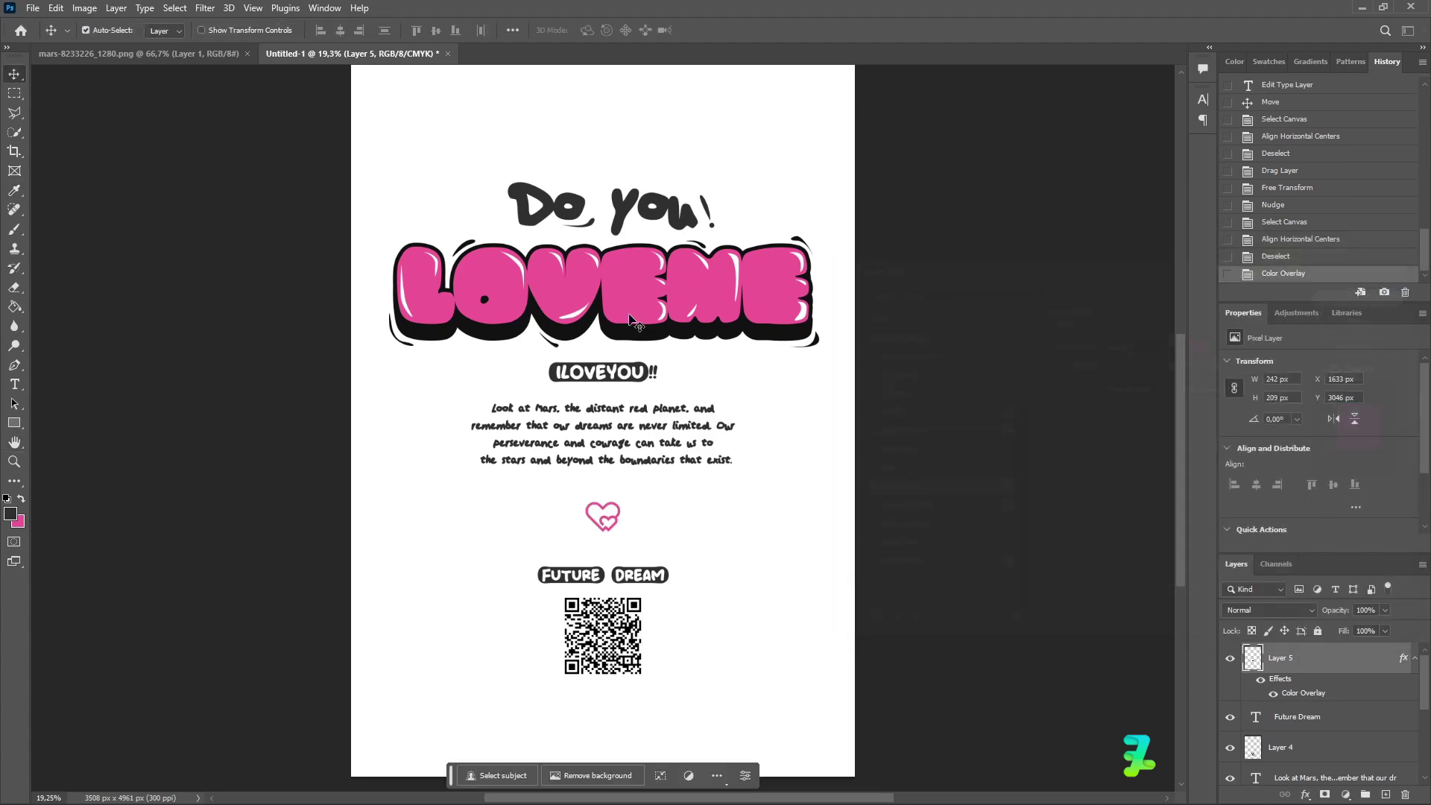
Copy the Mars illustration into the poster, close its source document, and place the new layer just above the Background.
left_click(159, 52)
right_click(159, 50)
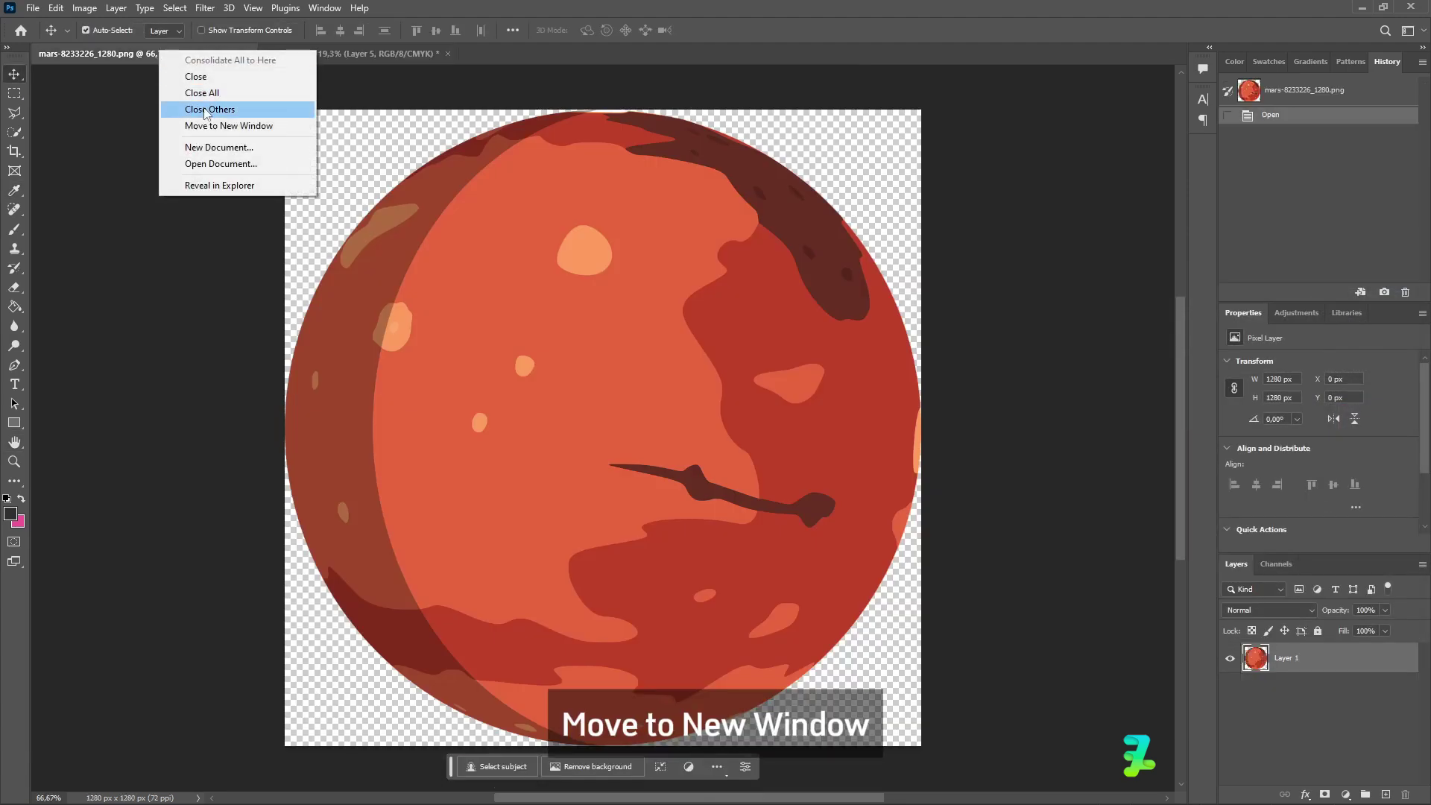
left_click(210, 122)
left_click_drag(260, 64, 351, 543)
left_click_drag(1235, 665, 631, 427)
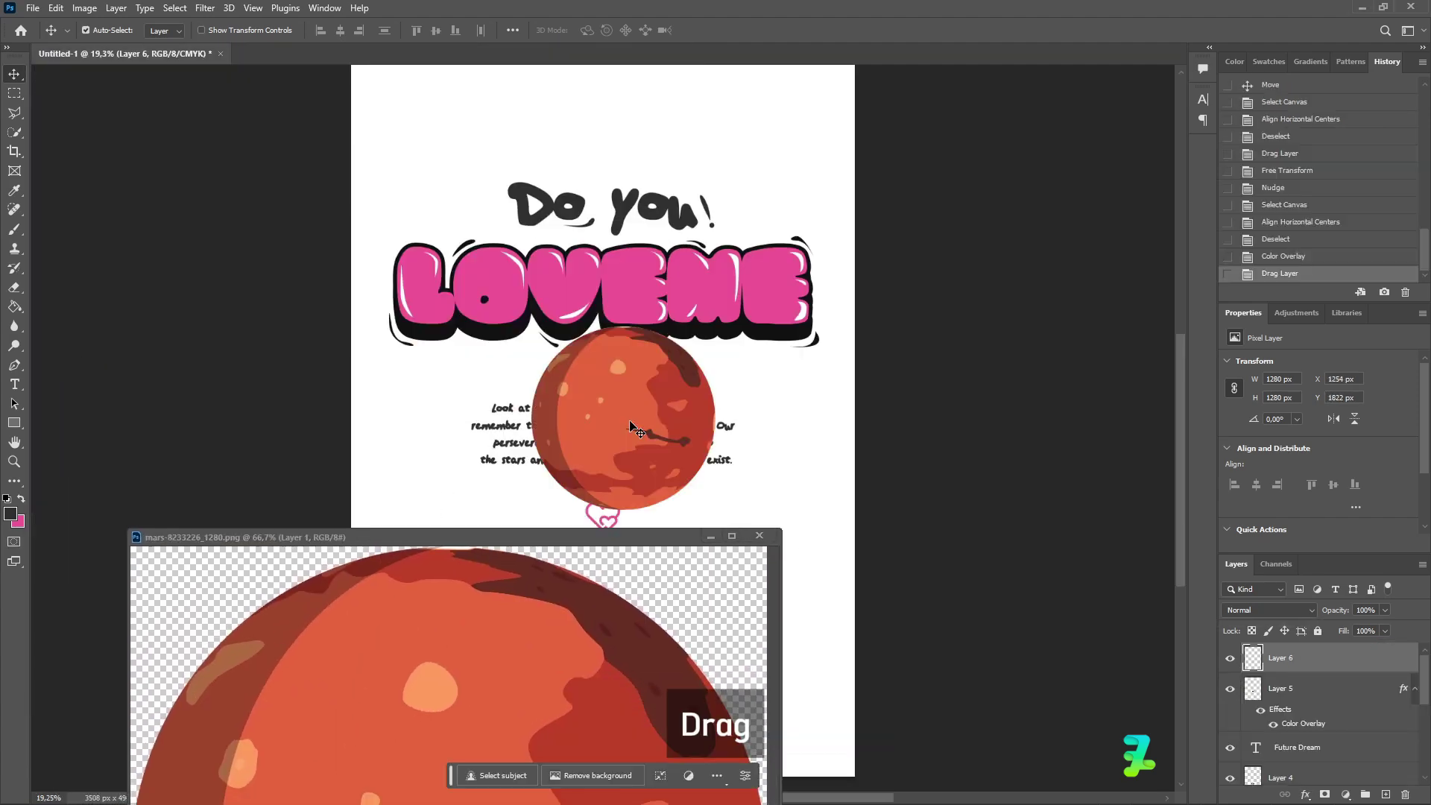
left_click(759, 535)
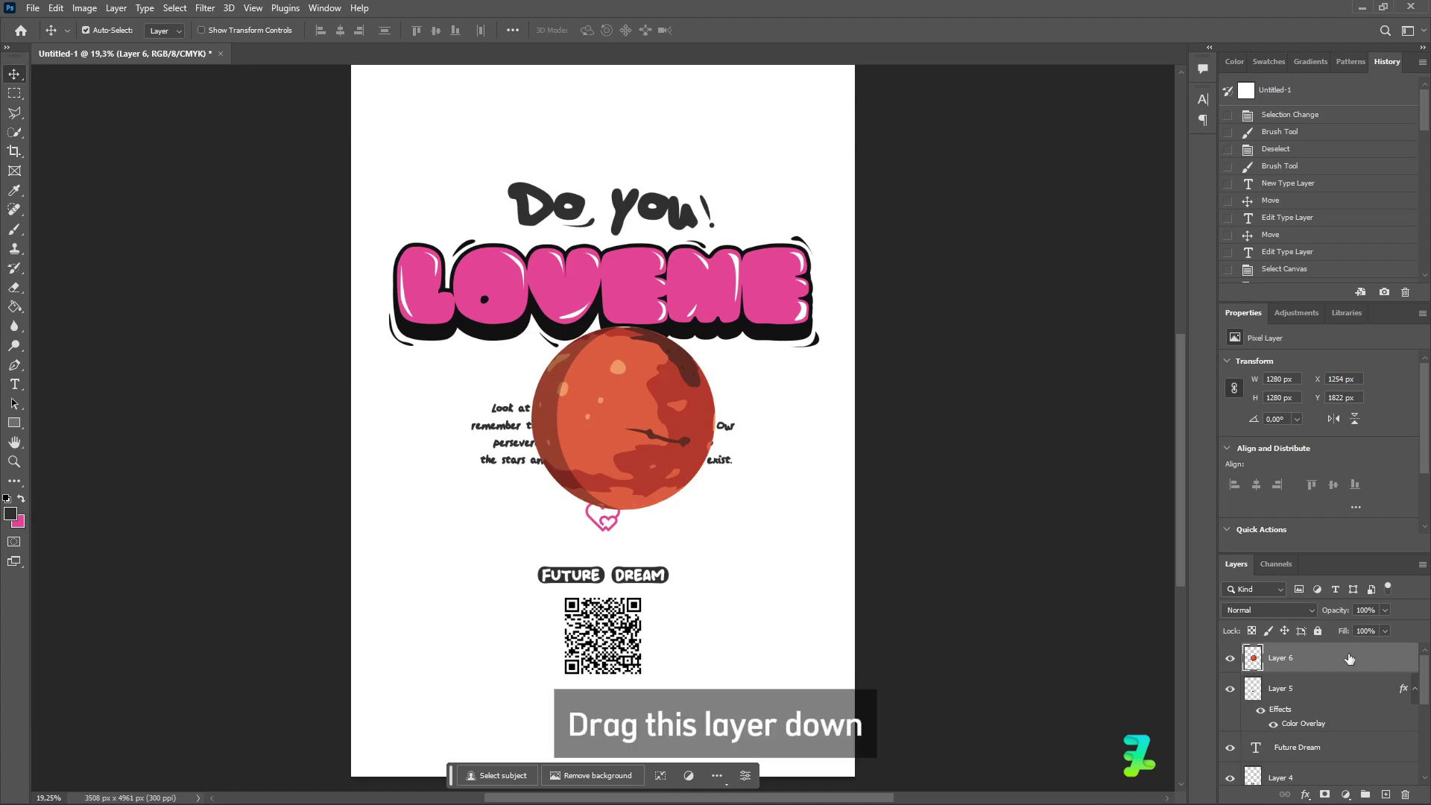
left_click_drag(1349, 658, 1276, 754)
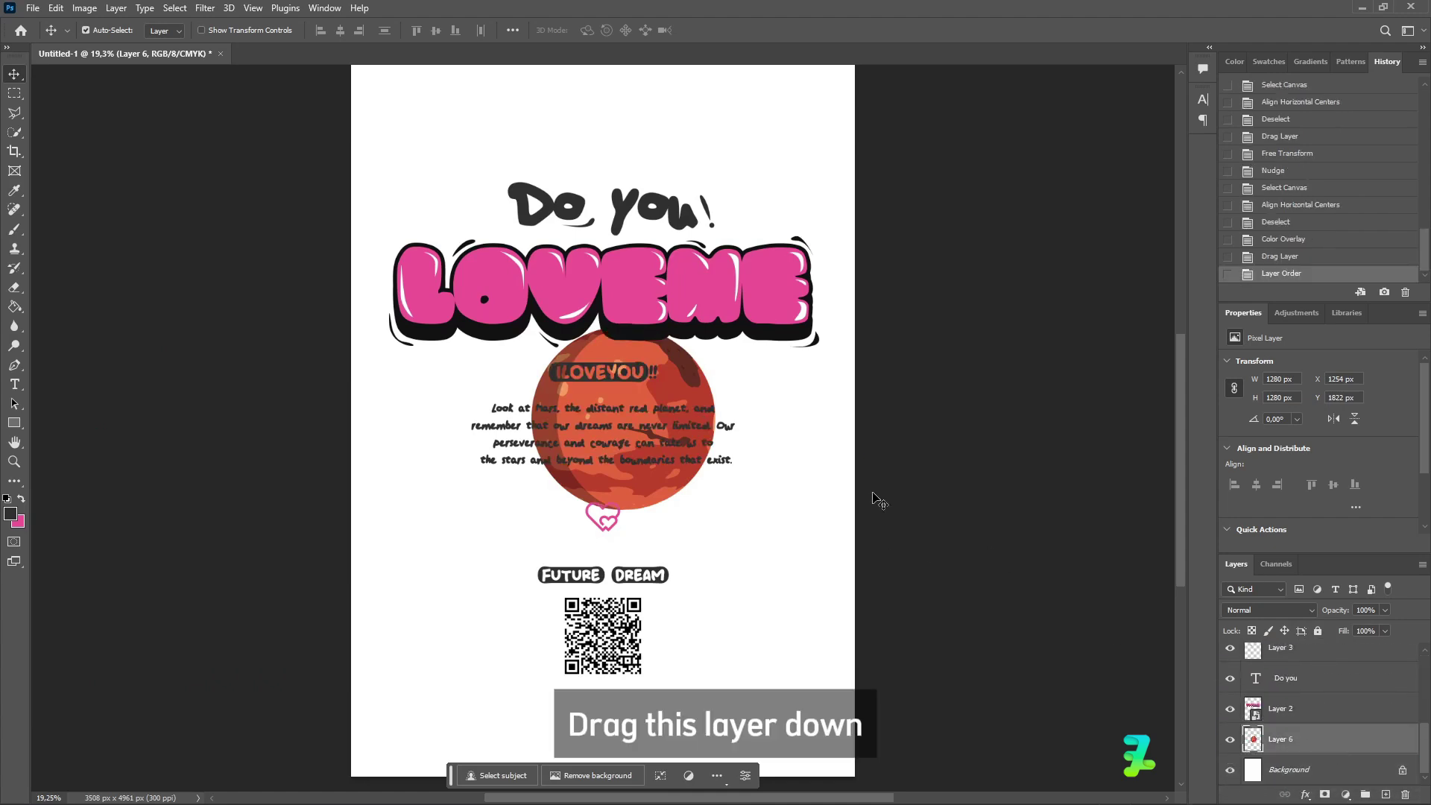
Enlarge the Mars illustration to about 150% and position it centrally behind the LOVEME lettering.
key("ctrl+t")
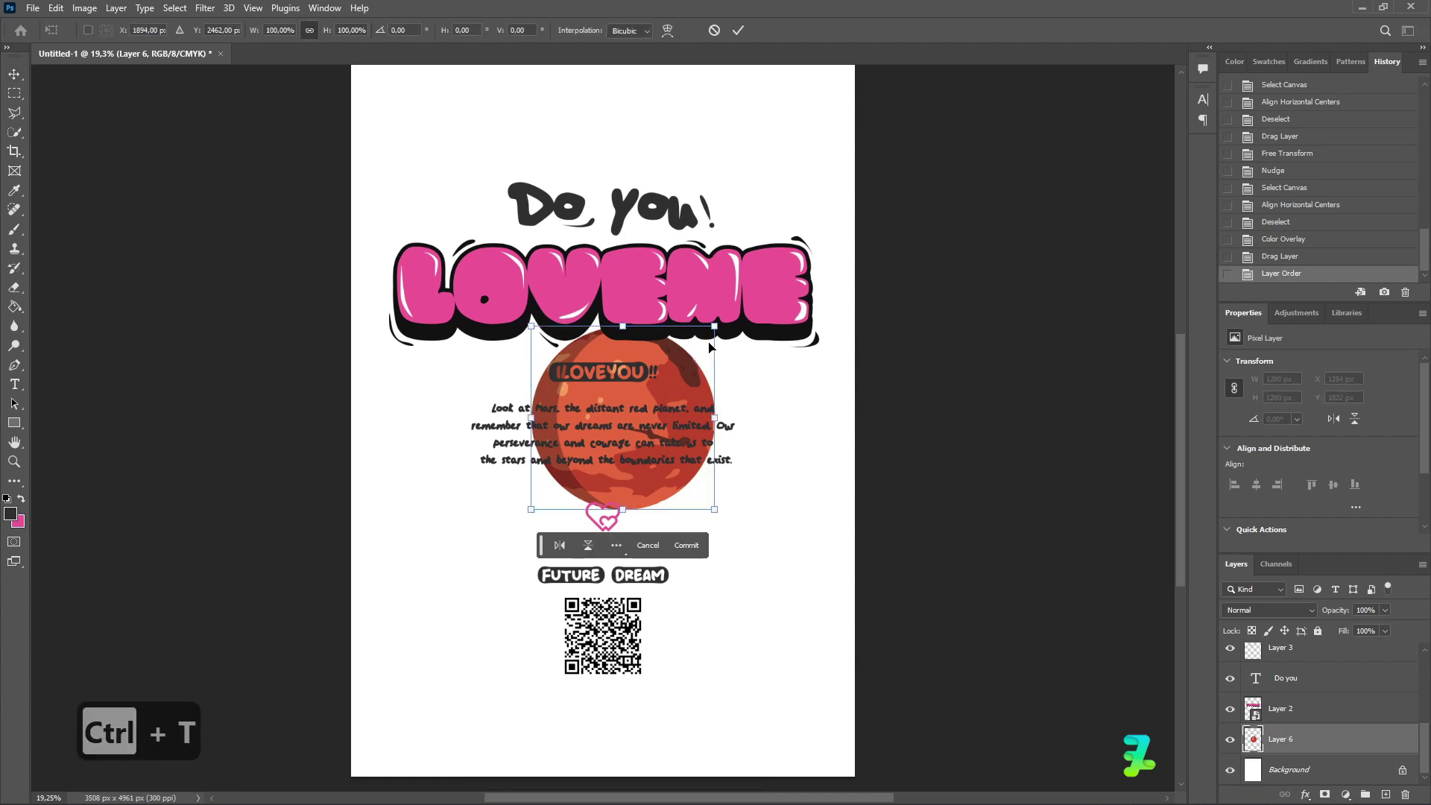
left_click_drag(712, 325, 807, 232)
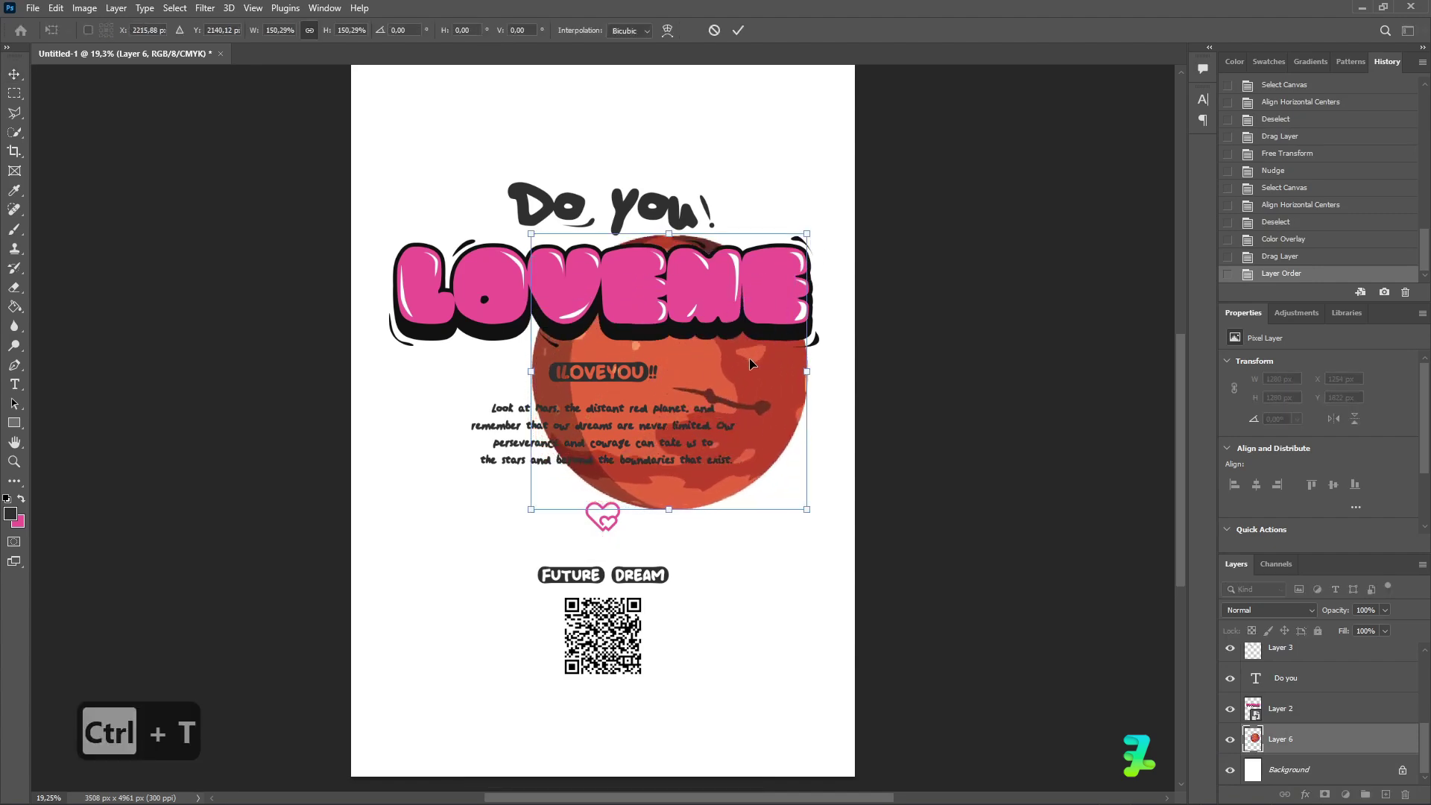
left_click_drag(749, 358, 688, 257)
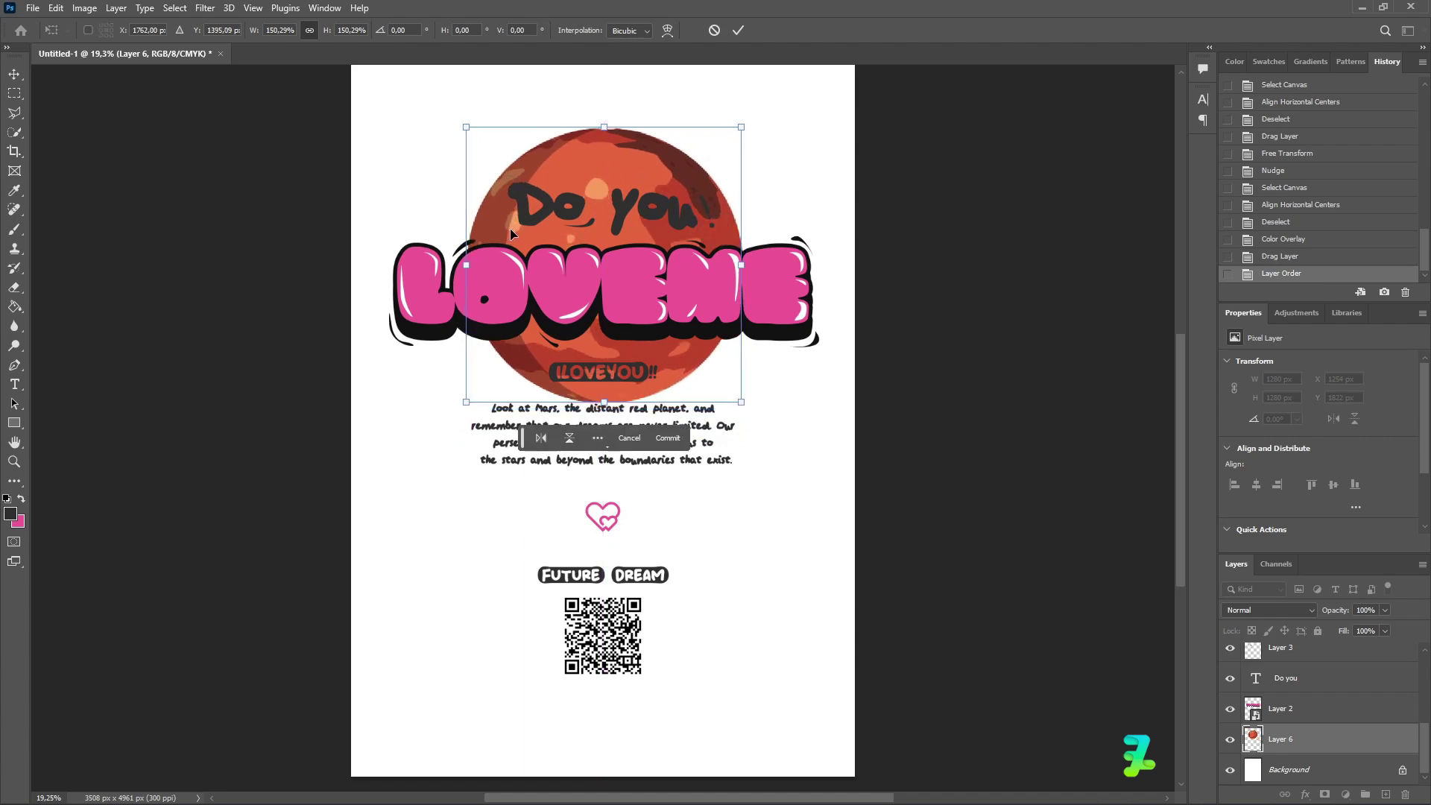
left_click(12, 75)
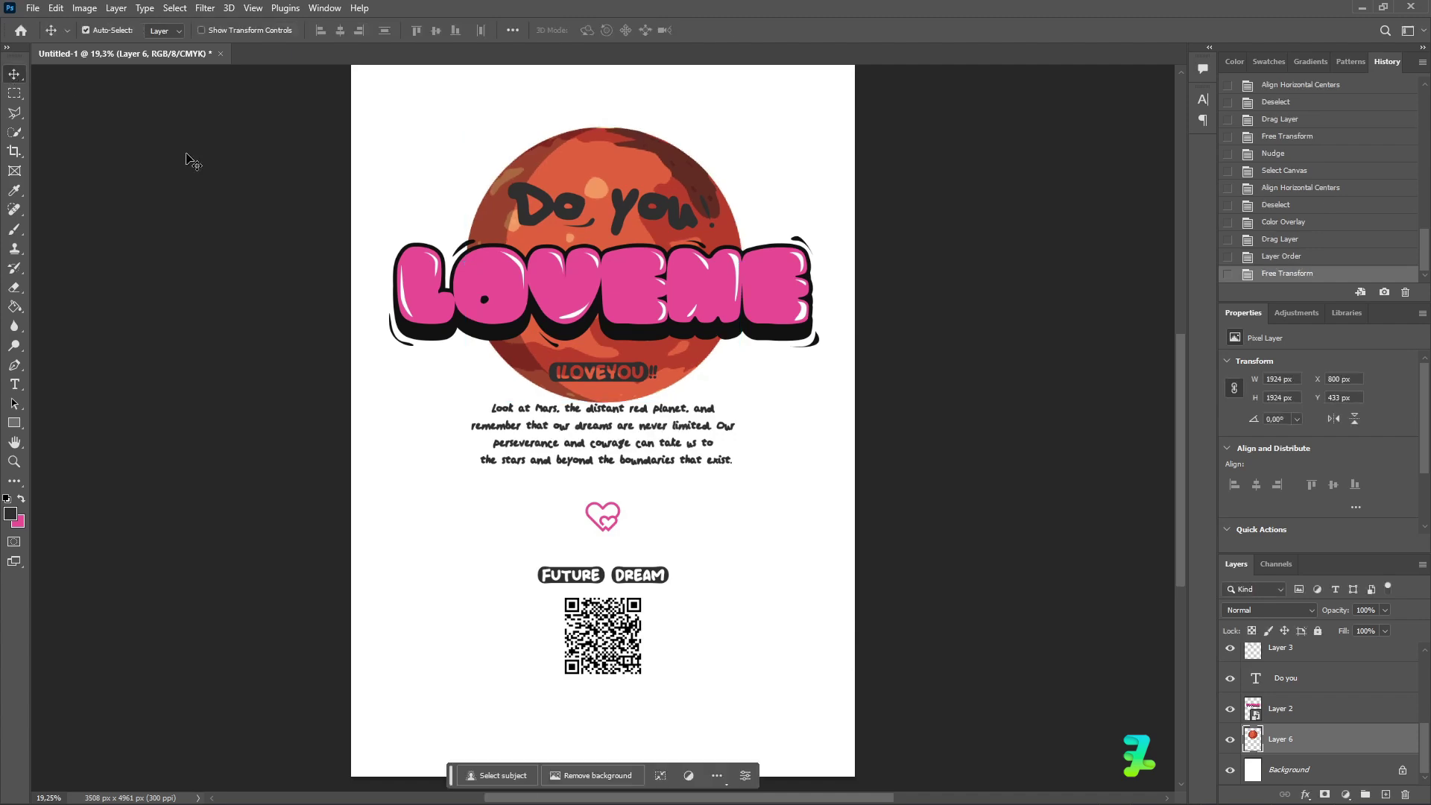
Nudge the four-line Mars paragraph down to leave a small gap below the planet.
scroll(1277, 733, "up", 3)
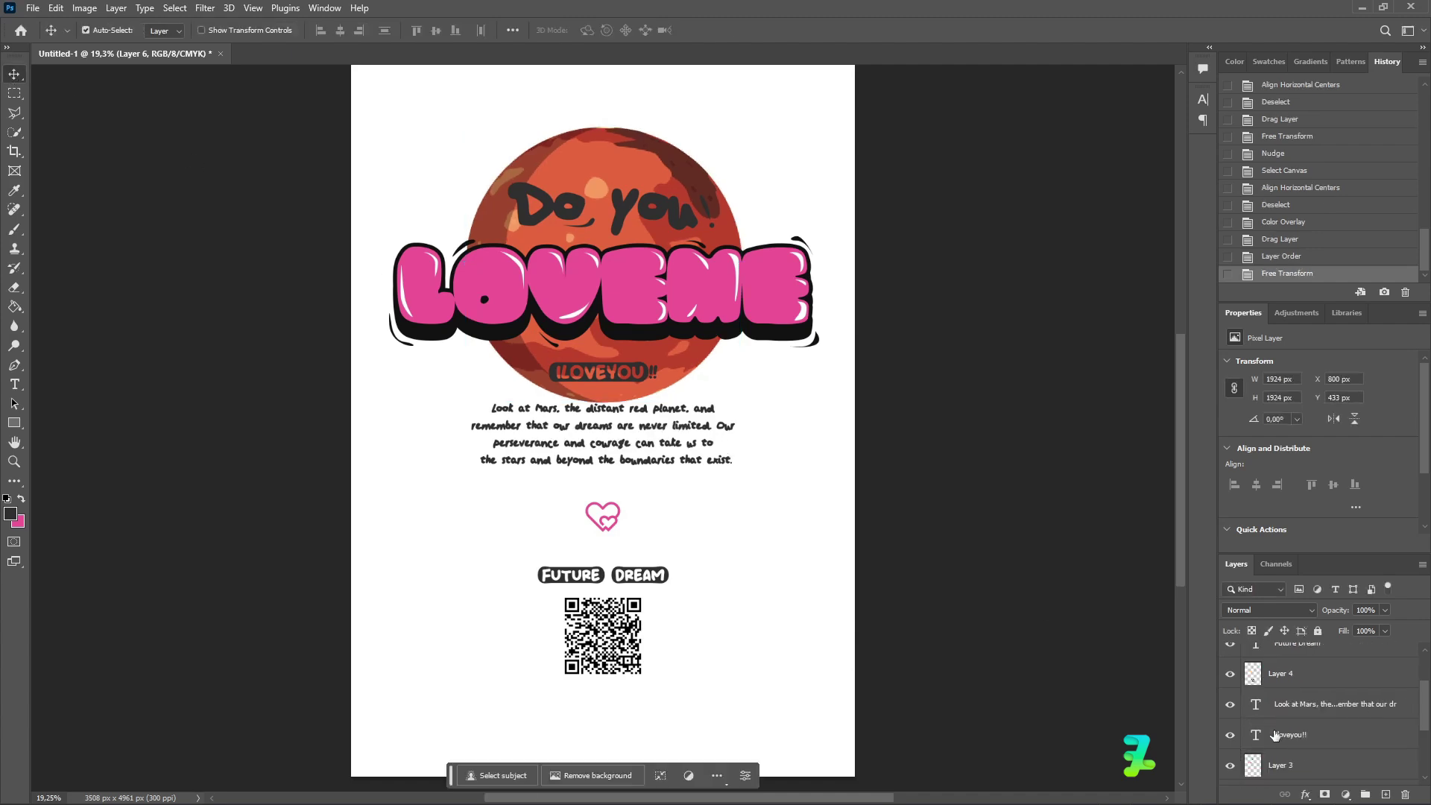
left_click(1259, 710)
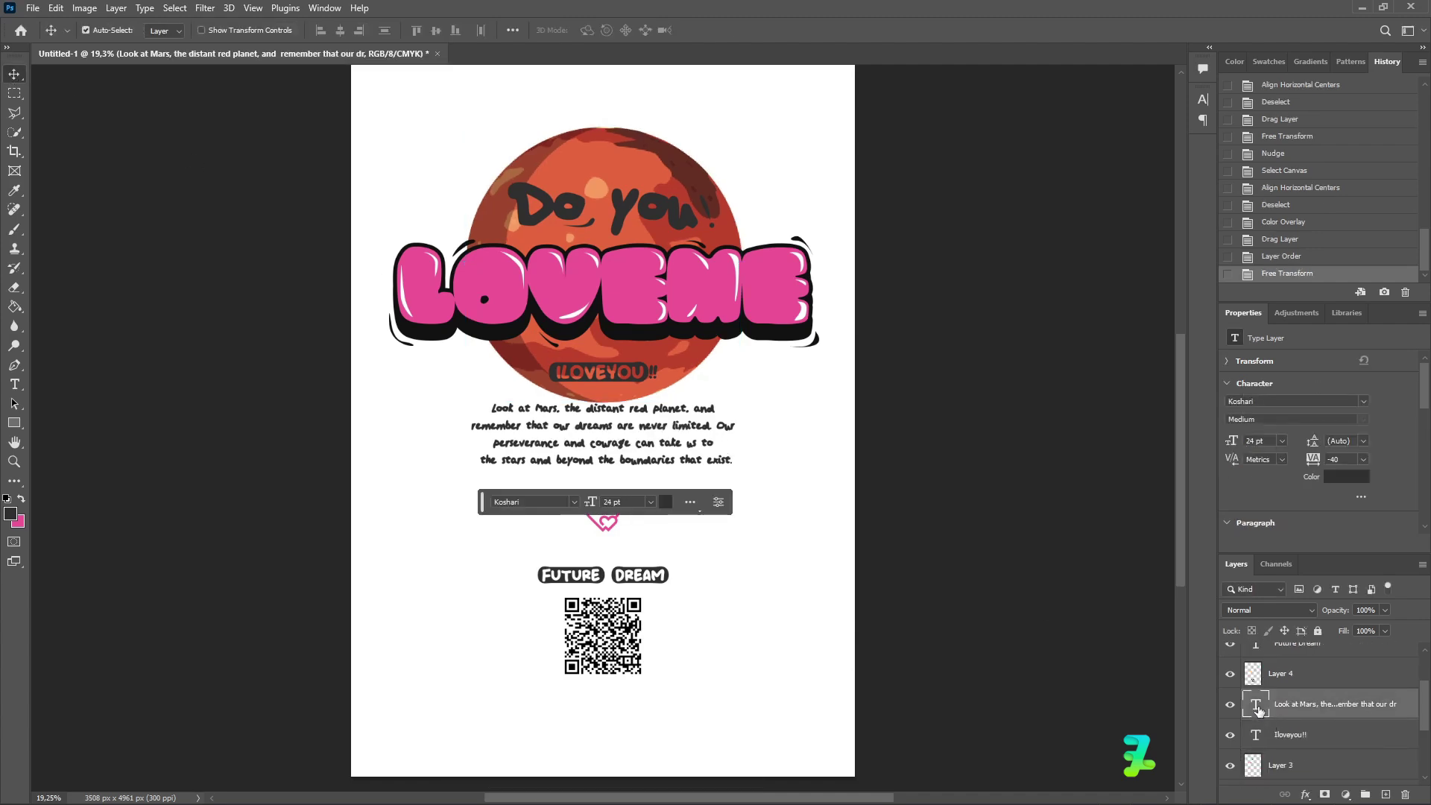
key("Down")
key("Down")
key("Down")
key("Down")
key("Down")
key("Down")
key("Down")
key("Down")
key("Down")
key("Down")
key("Down")
key("Down")
key("Down")
key("Down")
key("Down")
key("Down")
key("Down")
key("Down")
key("Down")
key("Down")
key("Down")
key("Down")
key("Down")
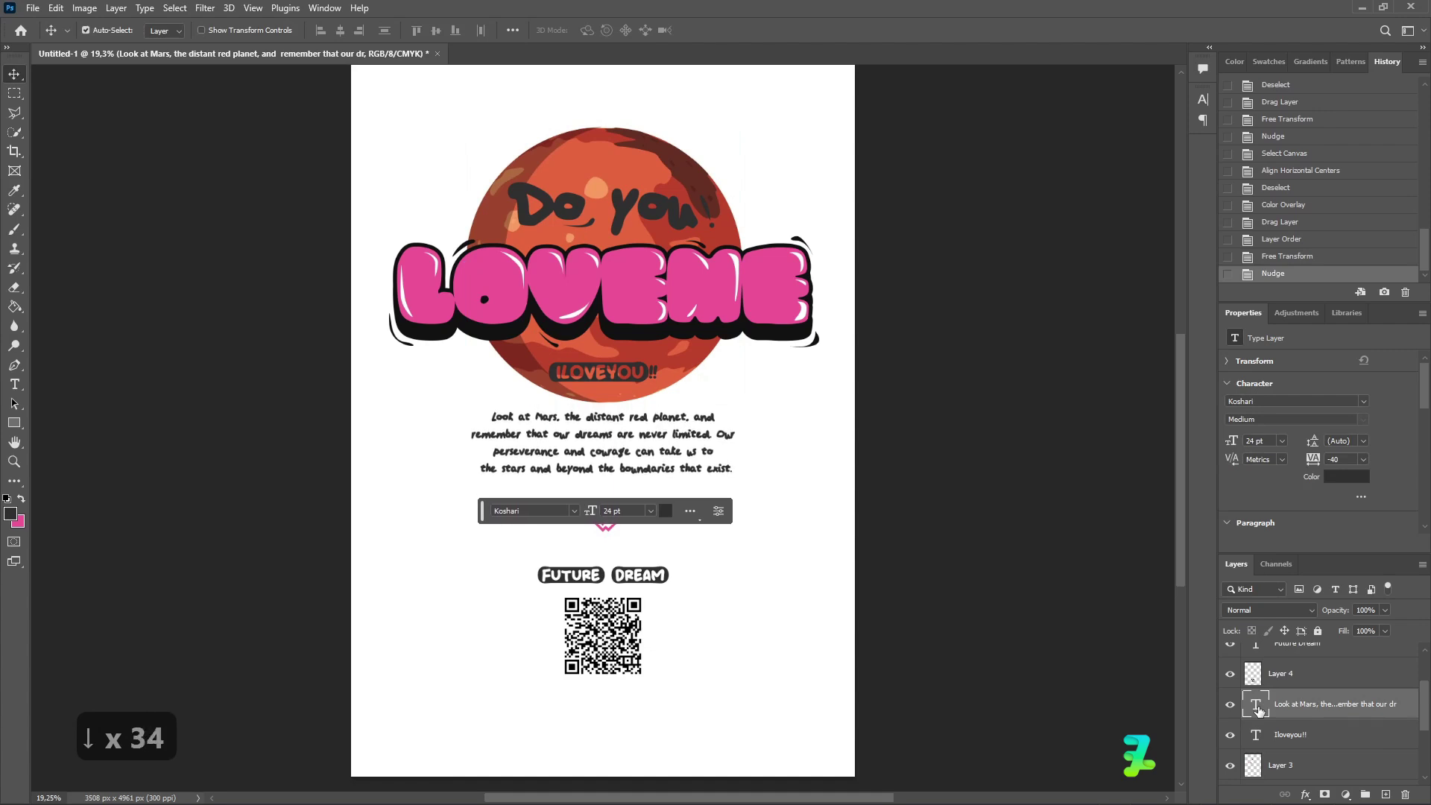
key("Down")
key("Down")
key("Up")
key("Down")
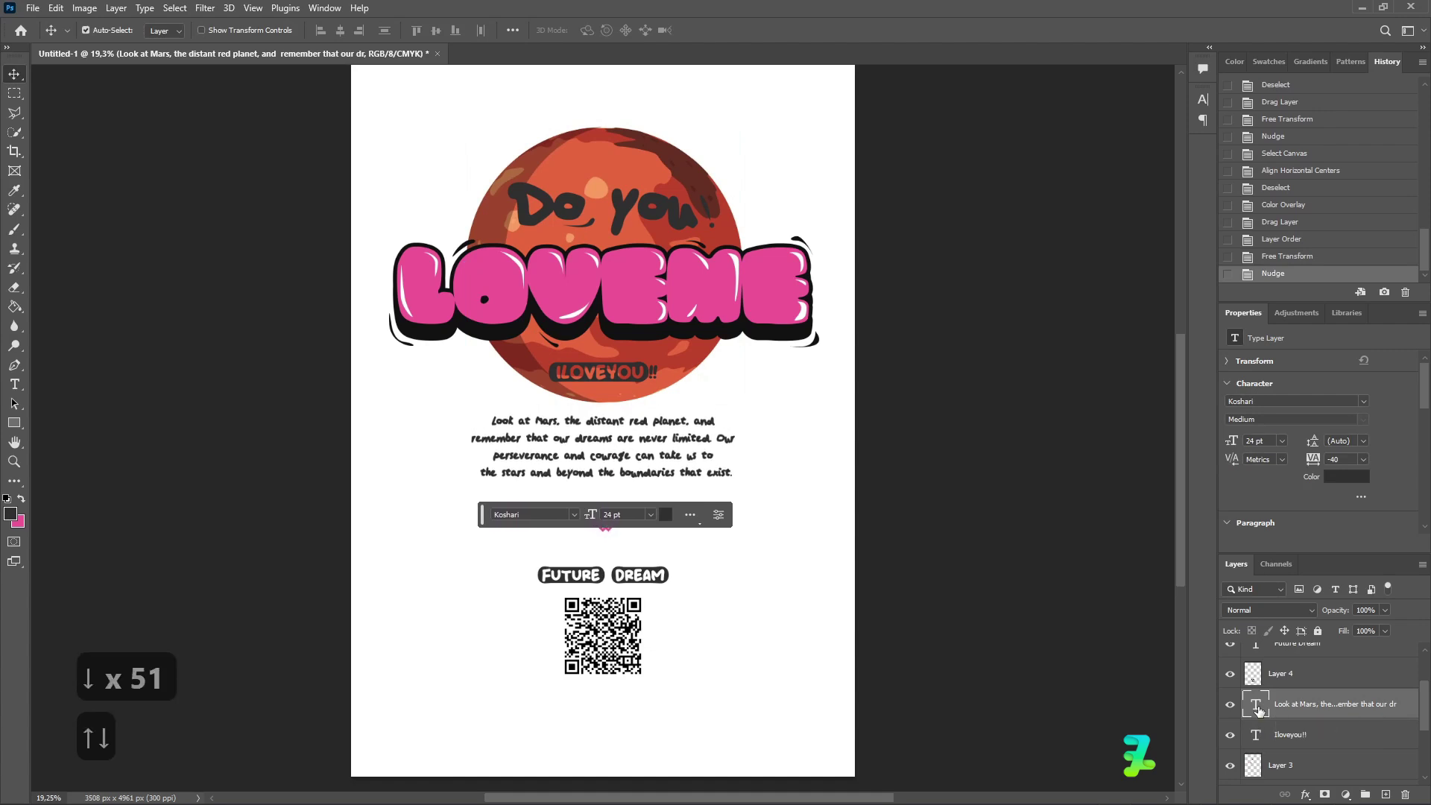
Nudge the QR code slightly down from the FUTURE DREAM caption.
left_click(1254, 682)
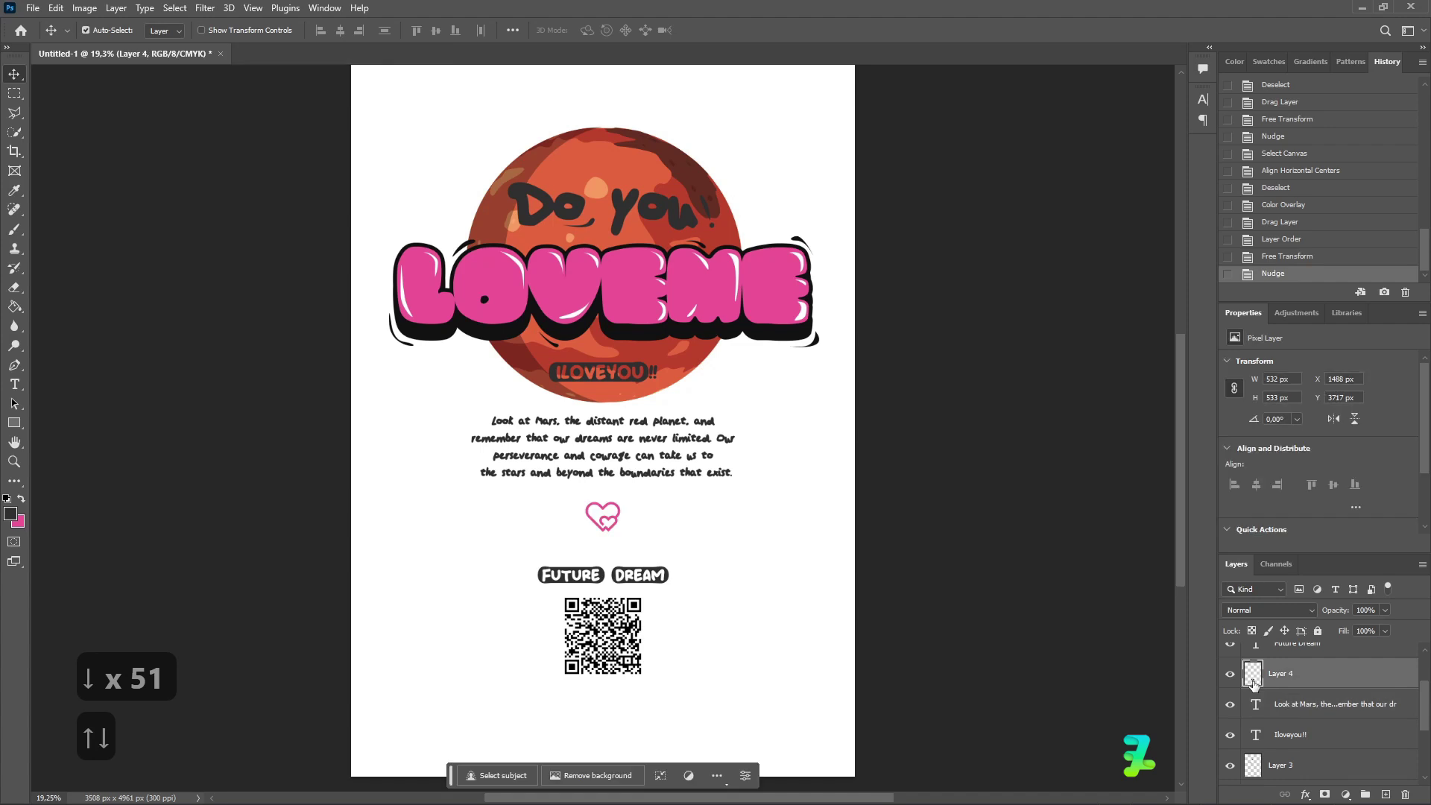
key("Down")
key("Down")
key("Down")
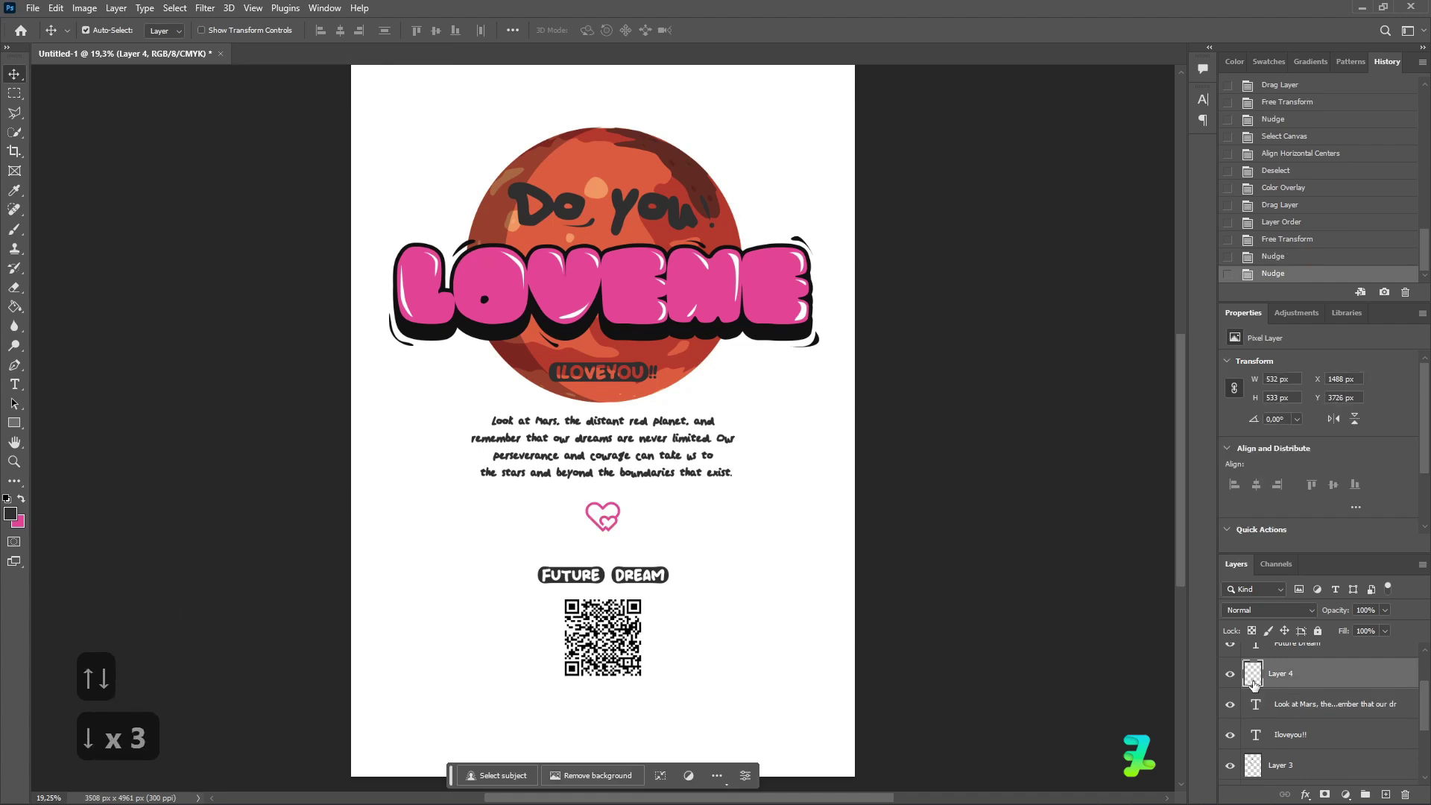
Nudge the pink heart icon down to Y 3086 px, between the paragraph and the FUTURE DREAM caption.
left_click(1251, 766)
scroll(1250, 773, "up", 2)
left_click(1249, 669)
key("Up")
key("Up")
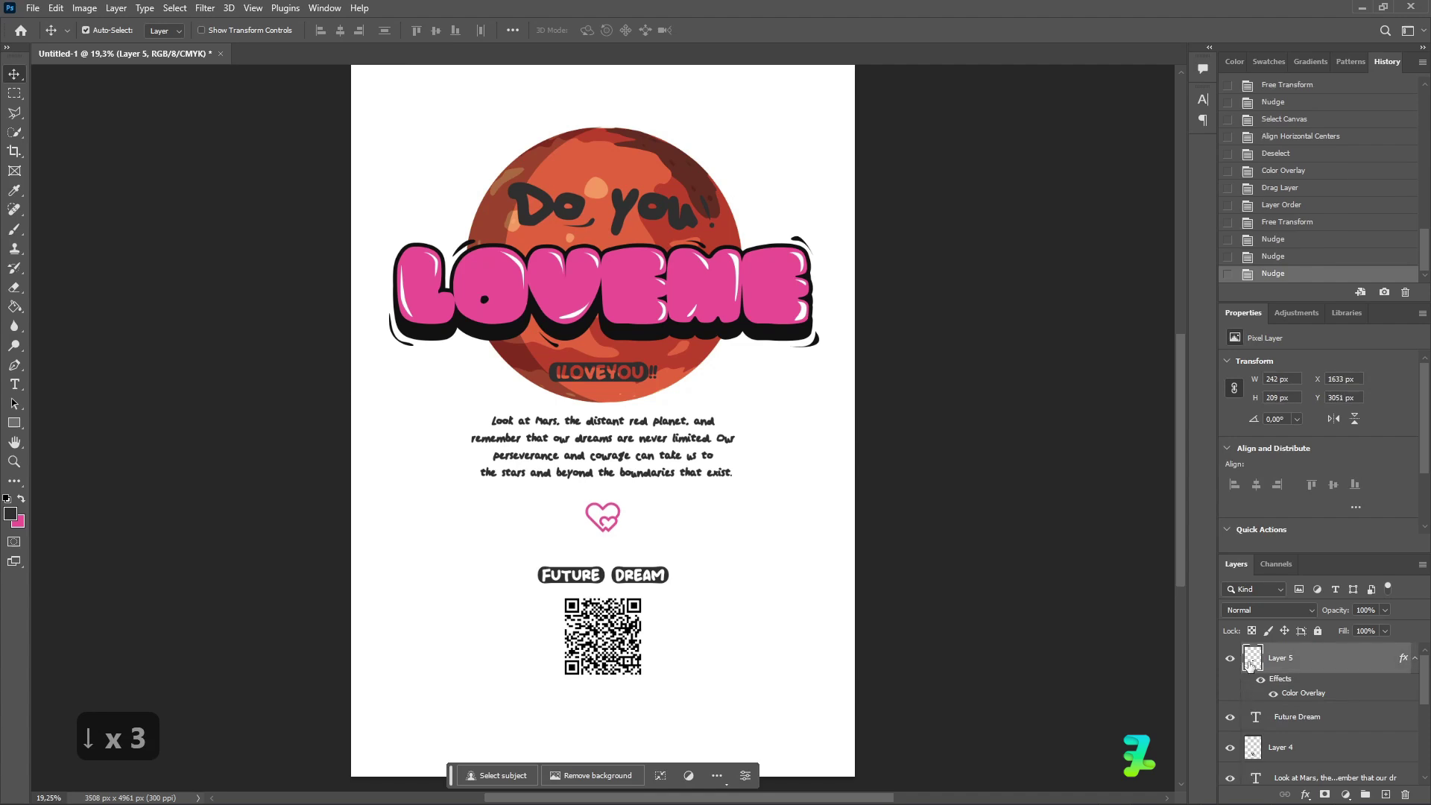
key("Down")
key("Down")
key("Down")
key("Down")
key("Down")
key("Down")
key("Down")
key("Down")
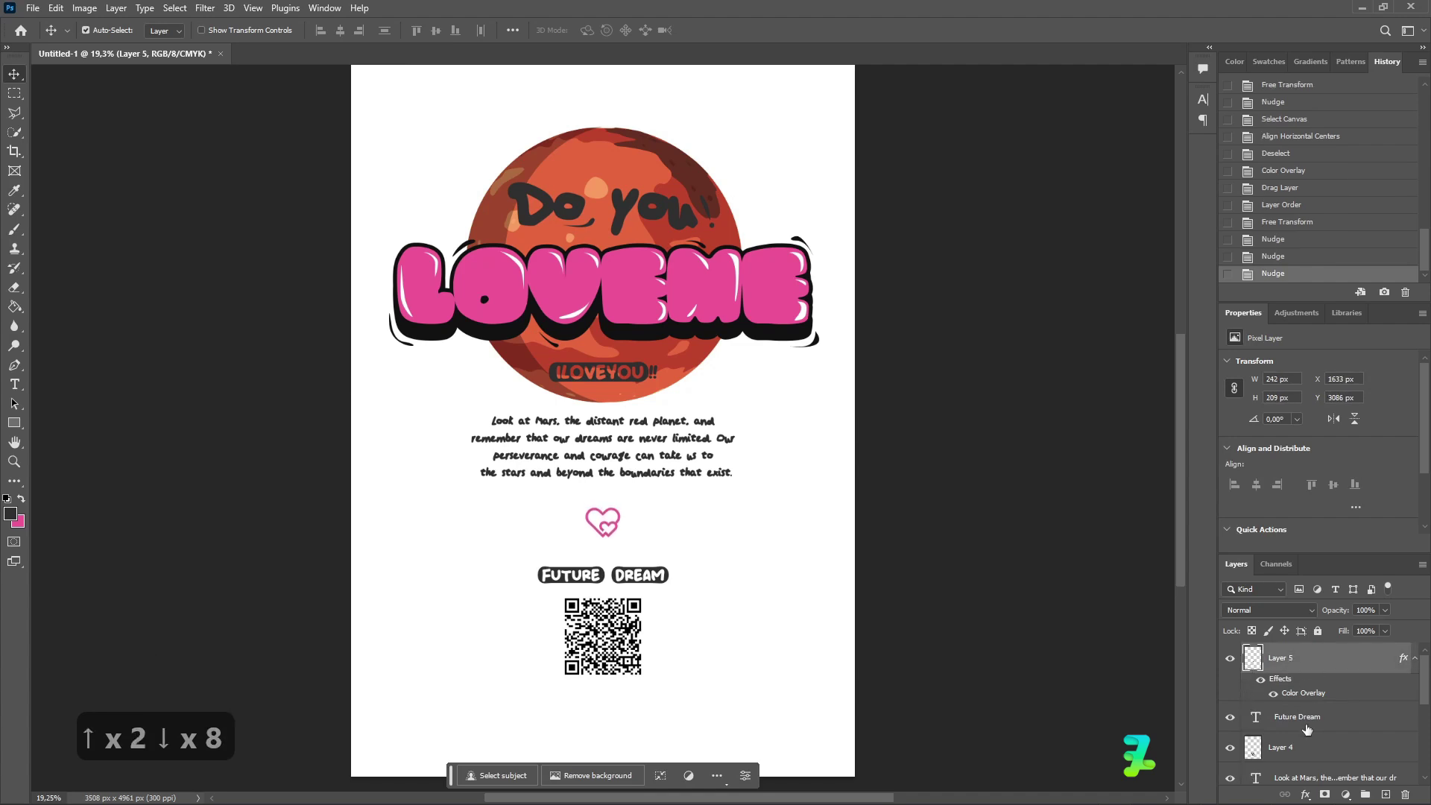
scroll(1306, 729, "down", 3)
scroll(1297, 712, "up", 2)
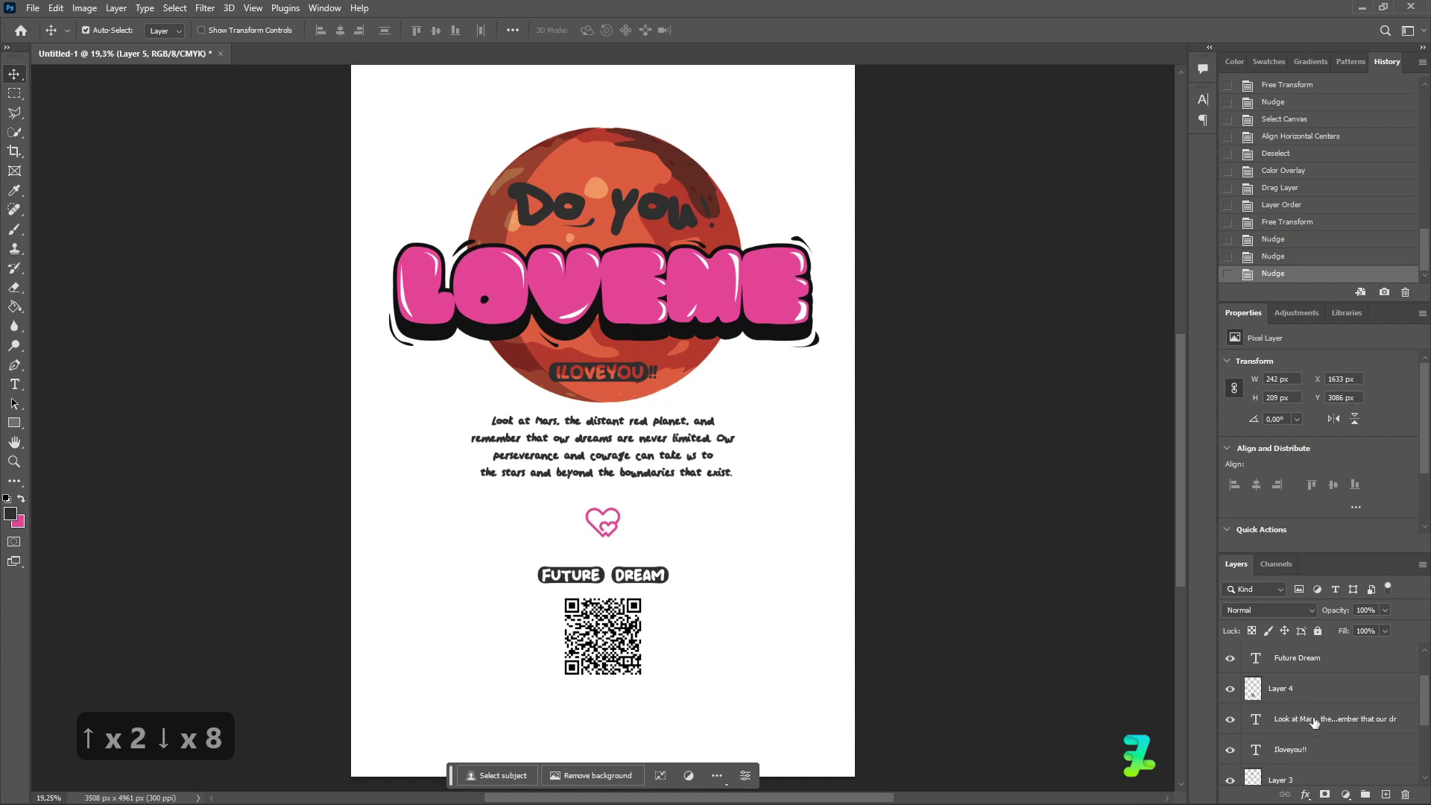
scroll(1326, 730, "down", 2)
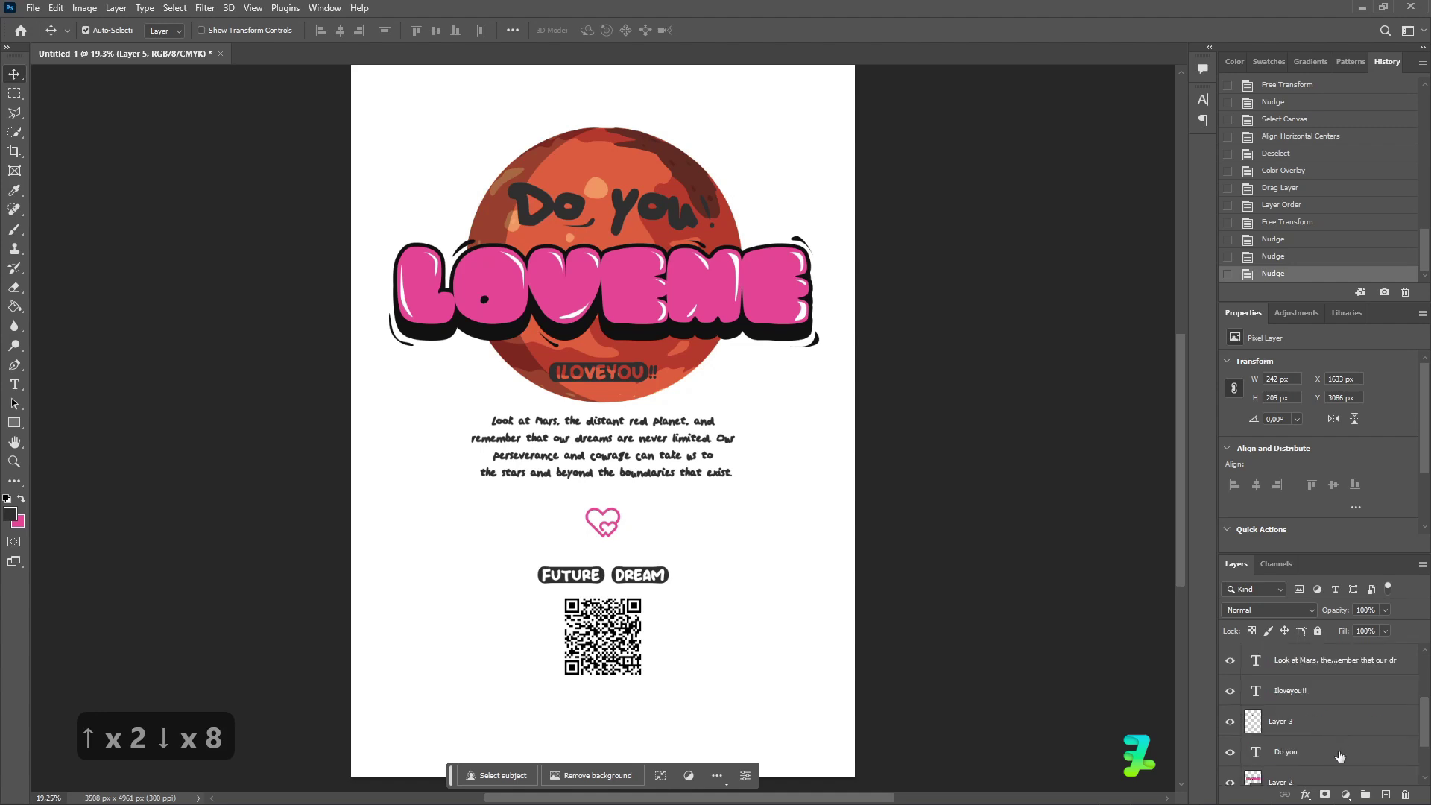
double_click(1339, 756)
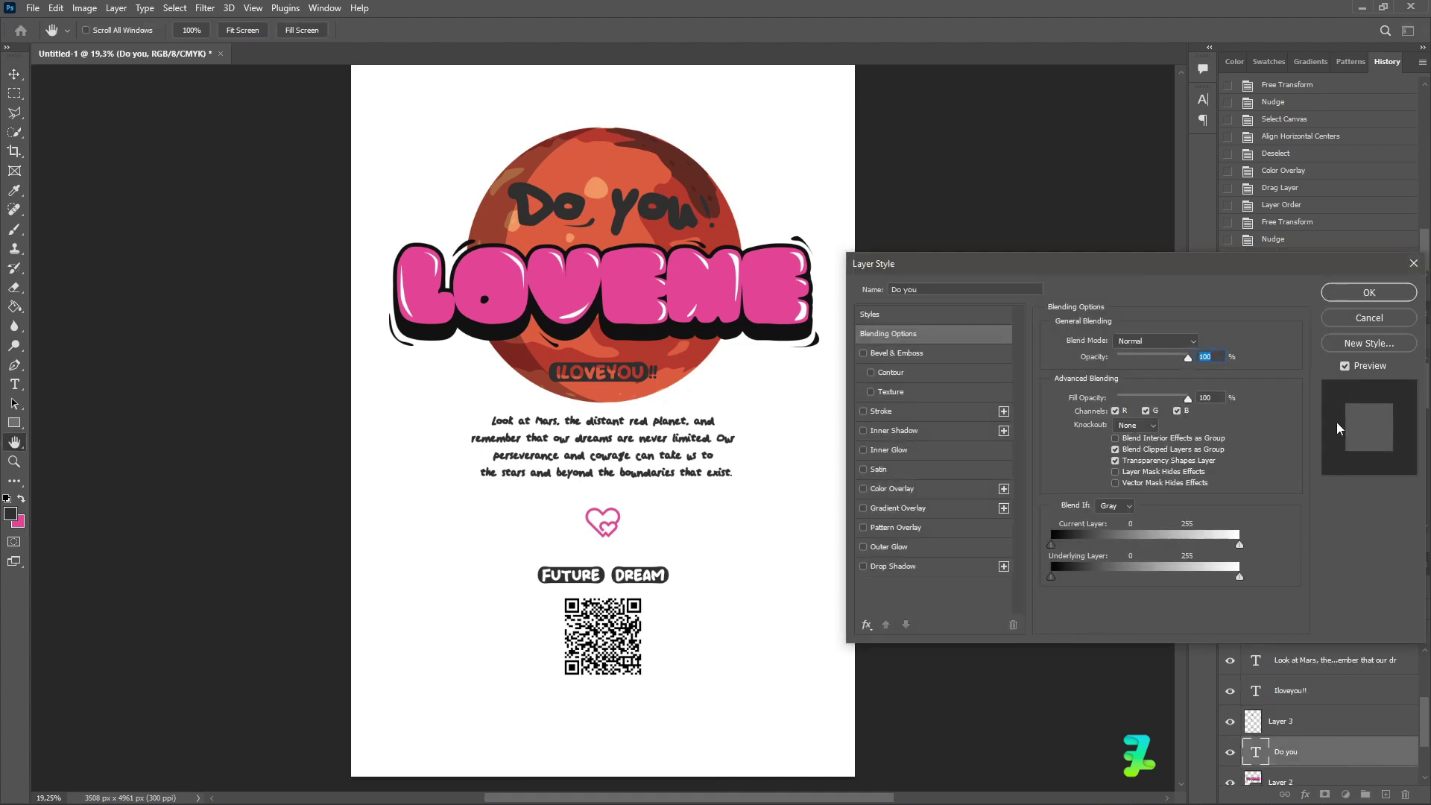
left_click(1350, 315)
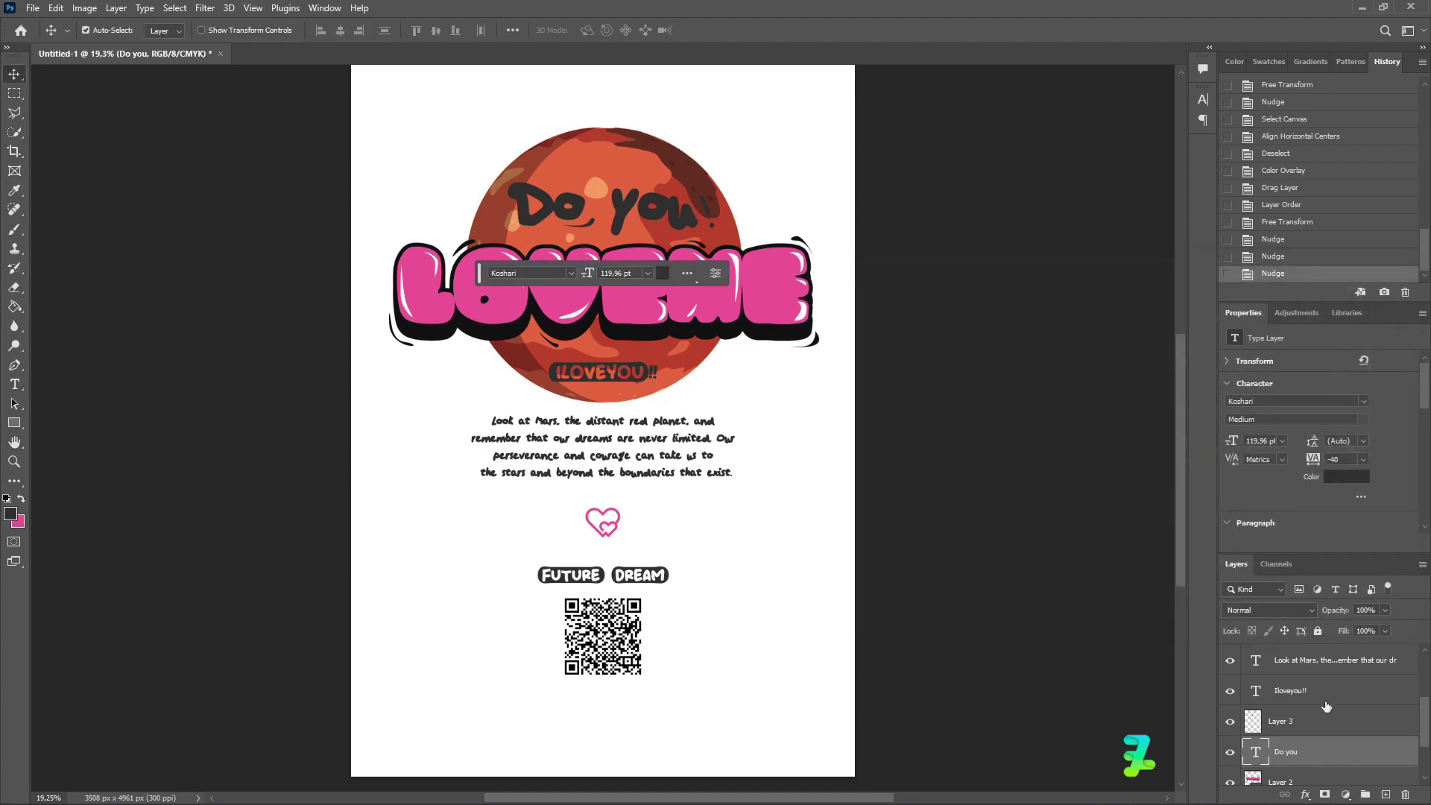
Recolour the Iloveyou!! text on the planet to white, #ffffff.
left_click(1267, 691)
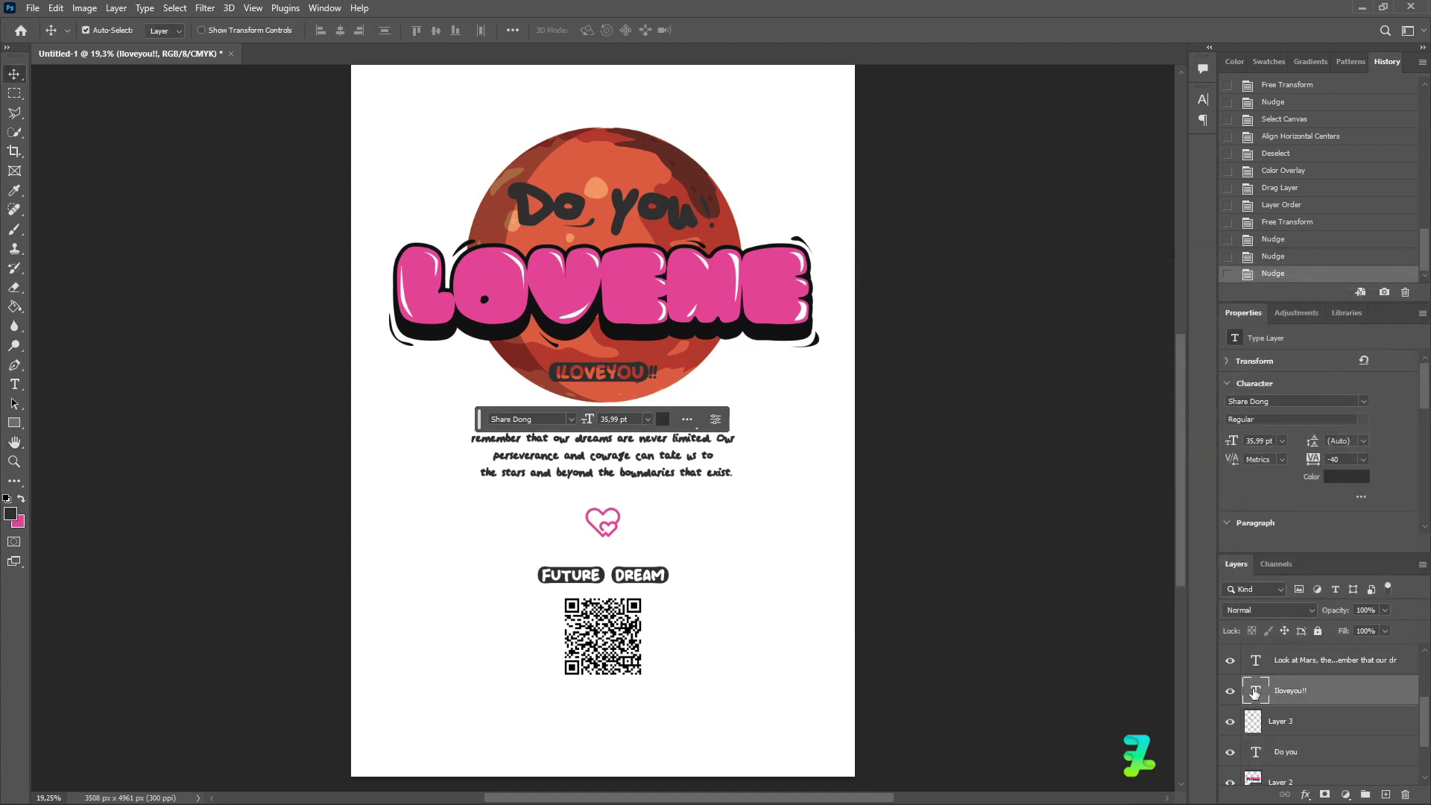
double_click(1254, 691)
left_click(11, 514)
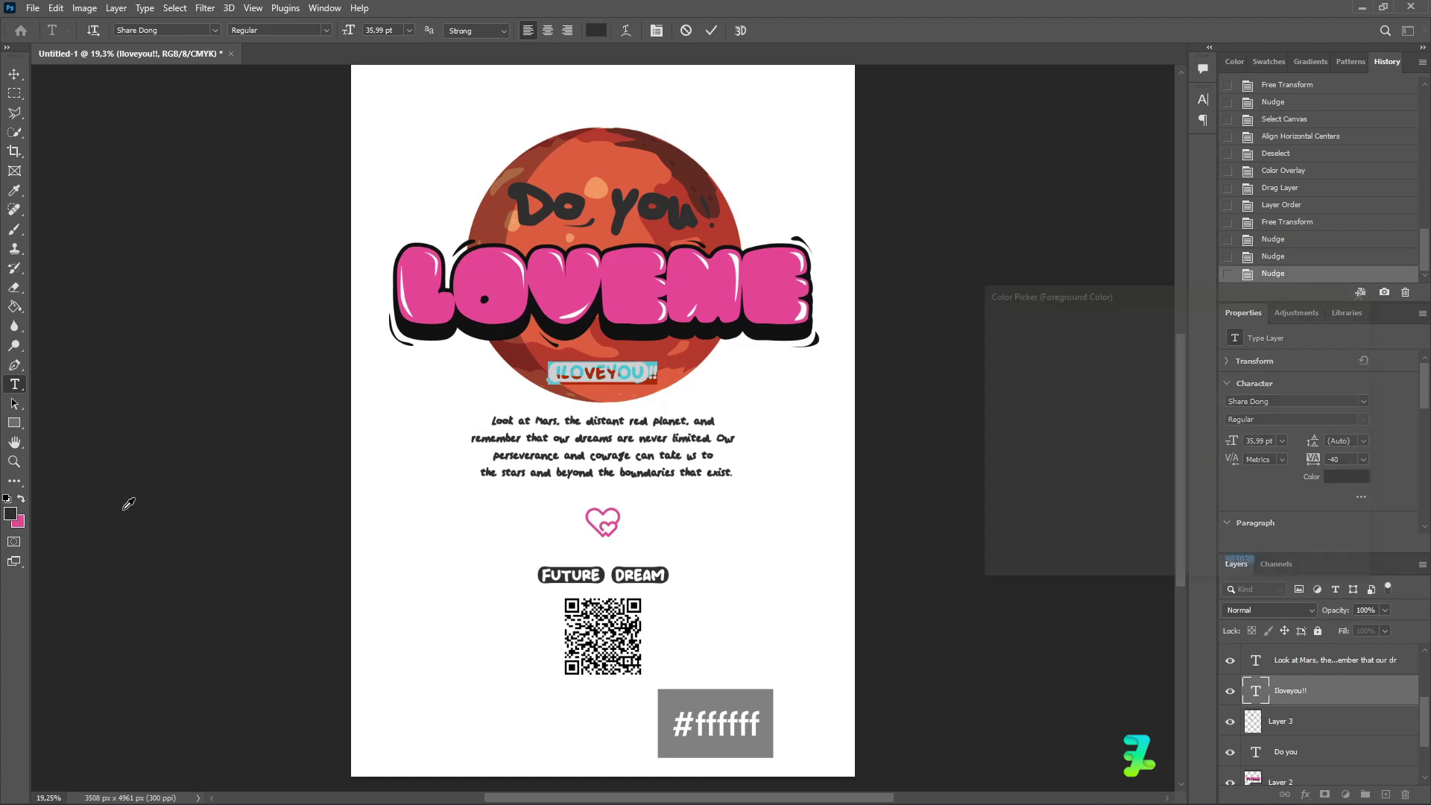
type("ffffff")
left_click(1325, 320)
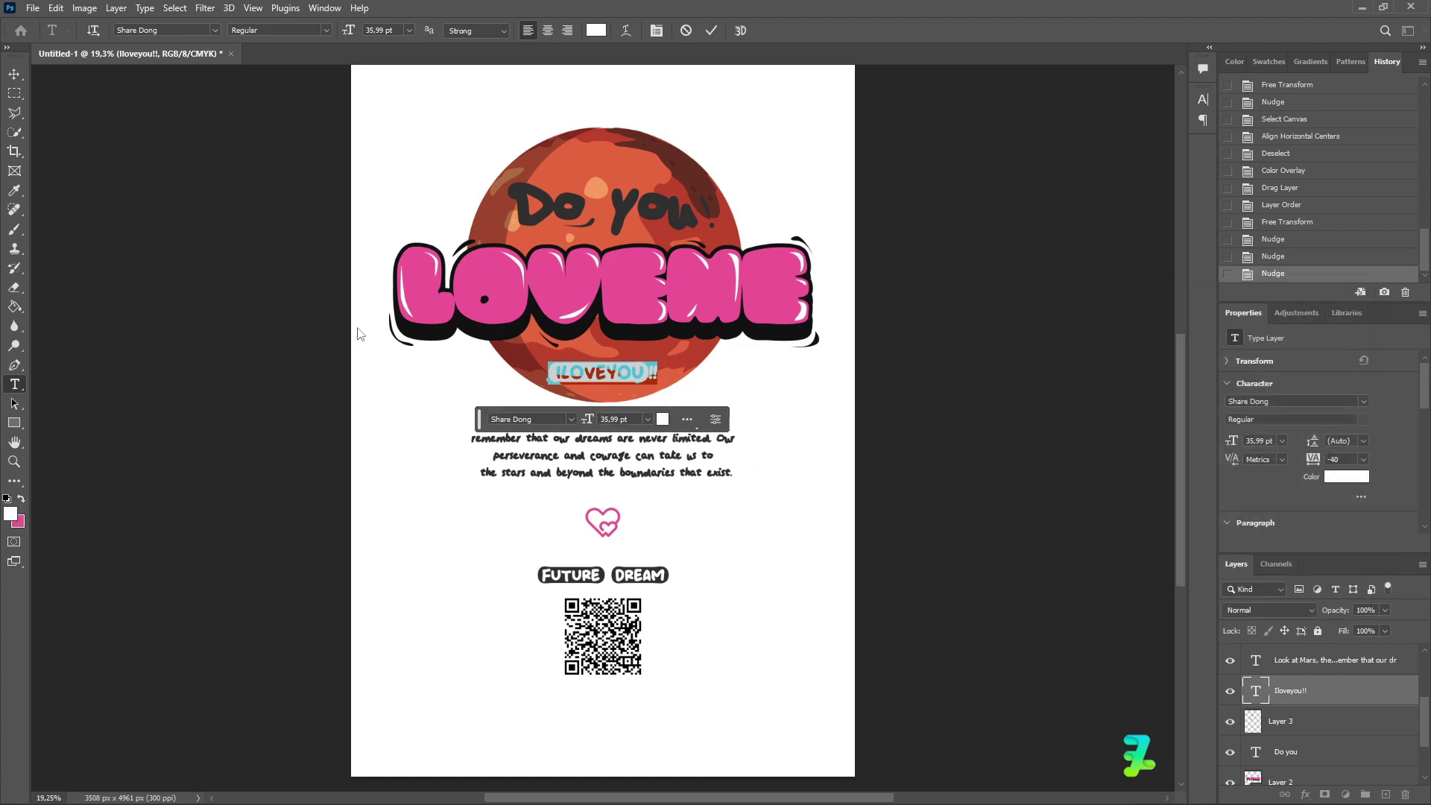
left_click(14, 74)
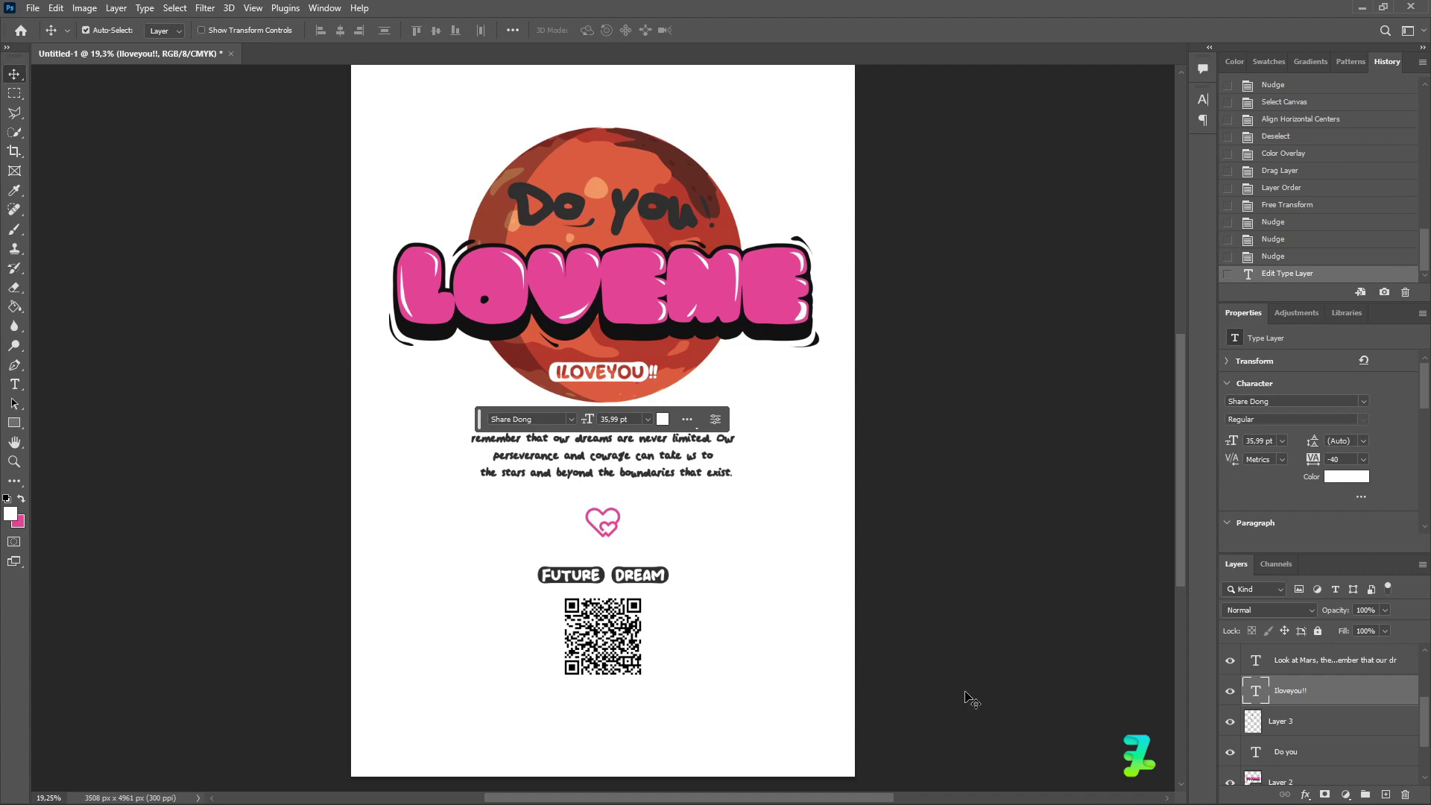
Recolour the Do you text above the LOVEME lettering to white, #ffffff.
double_click(1256, 753)
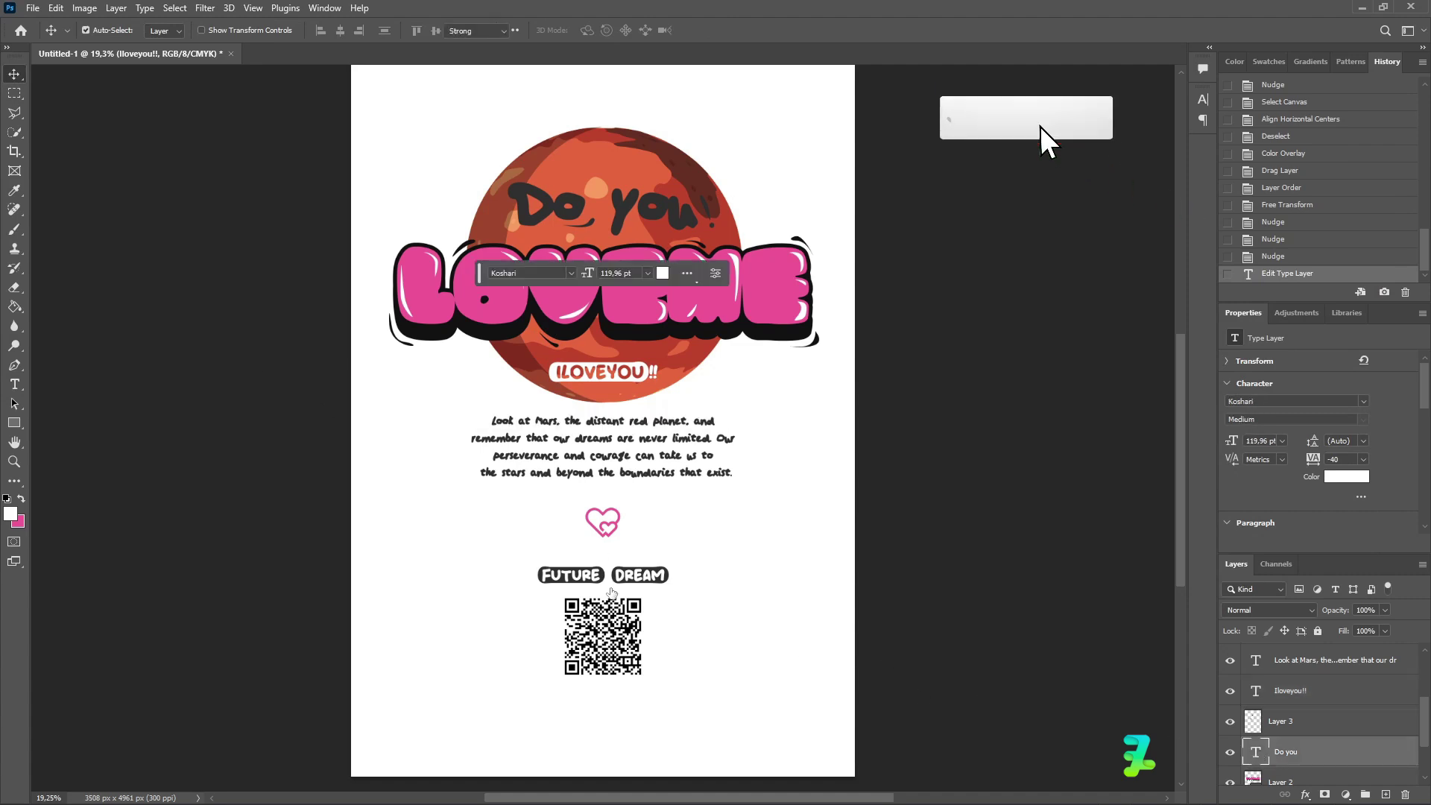
left_click(21, 499)
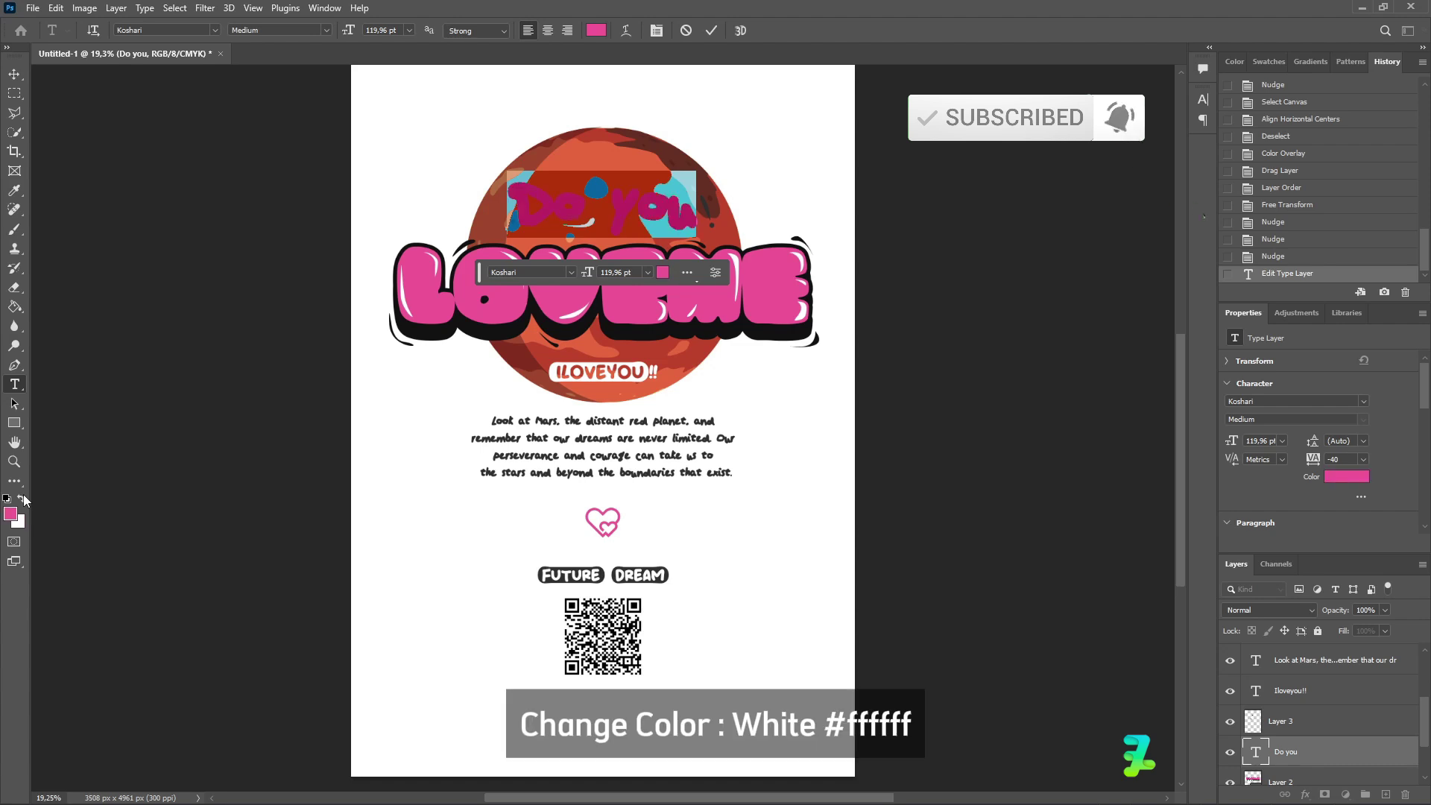
left_click(22, 498)
left_click(14, 74)
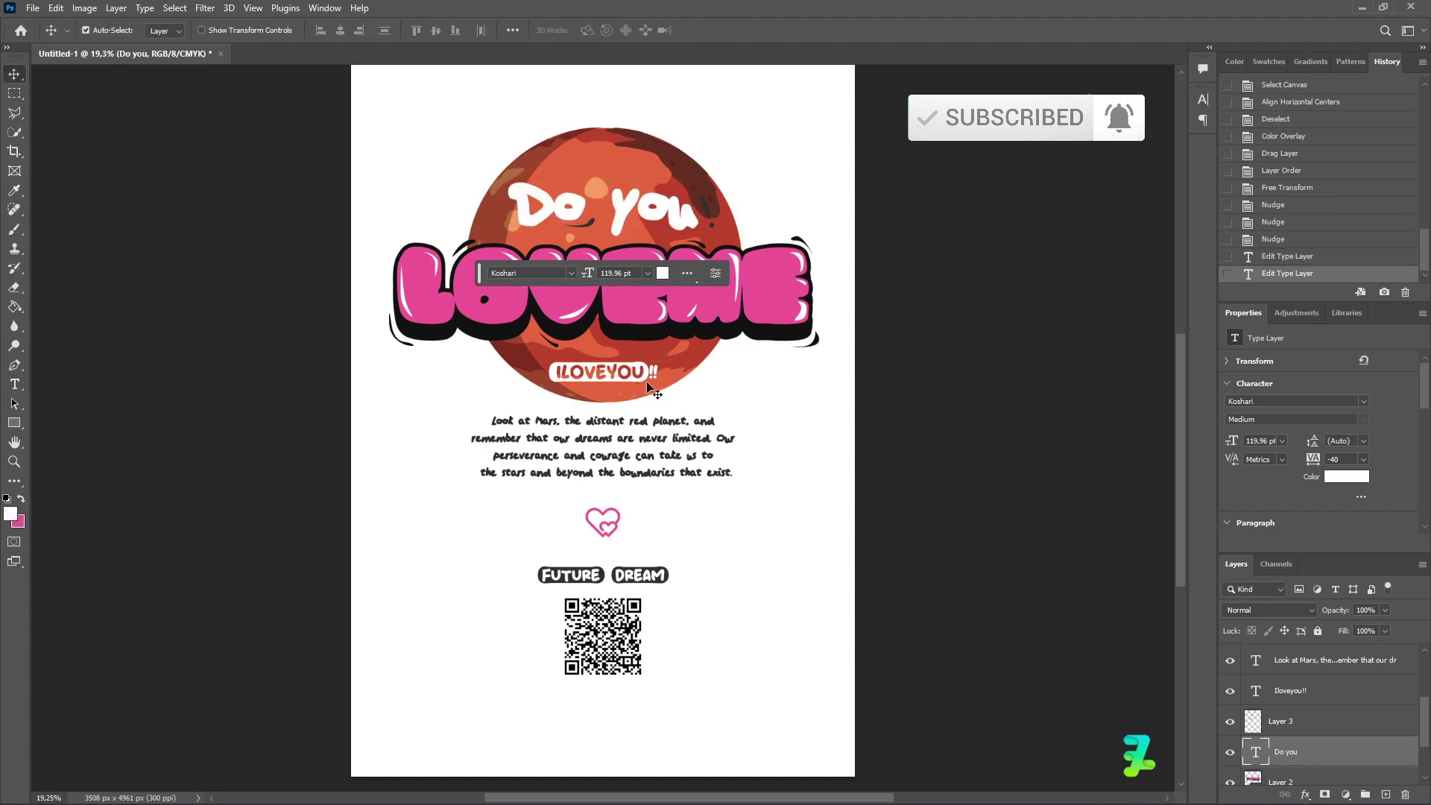
Fill the exclamation mark and the small curved stroke beside the Do you text with white using the Paint Bucket on Layer 3.
scroll(676, 401, "up", 2)
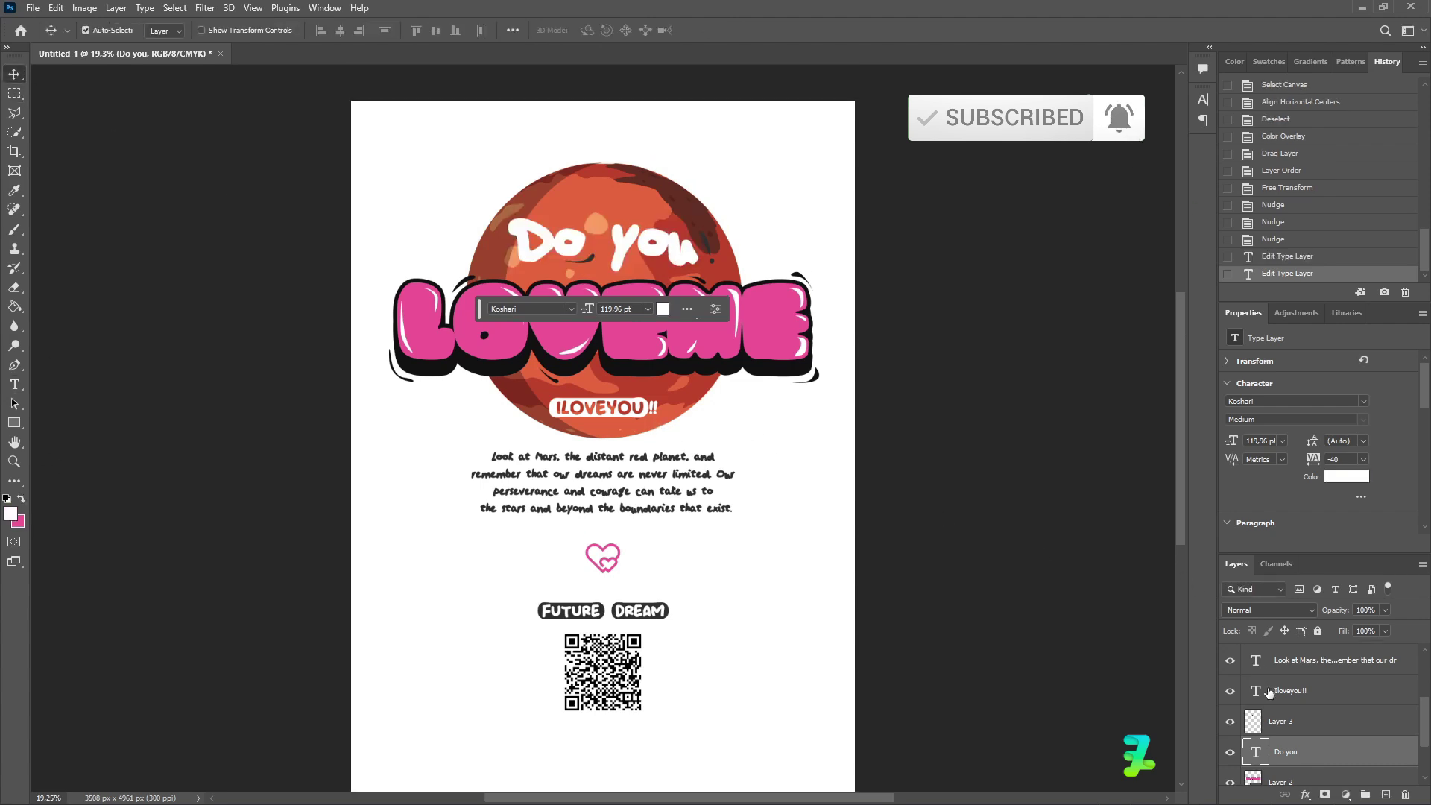
left_click(1229, 721)
left_click(1229, 721)
left_click(1253, 721)
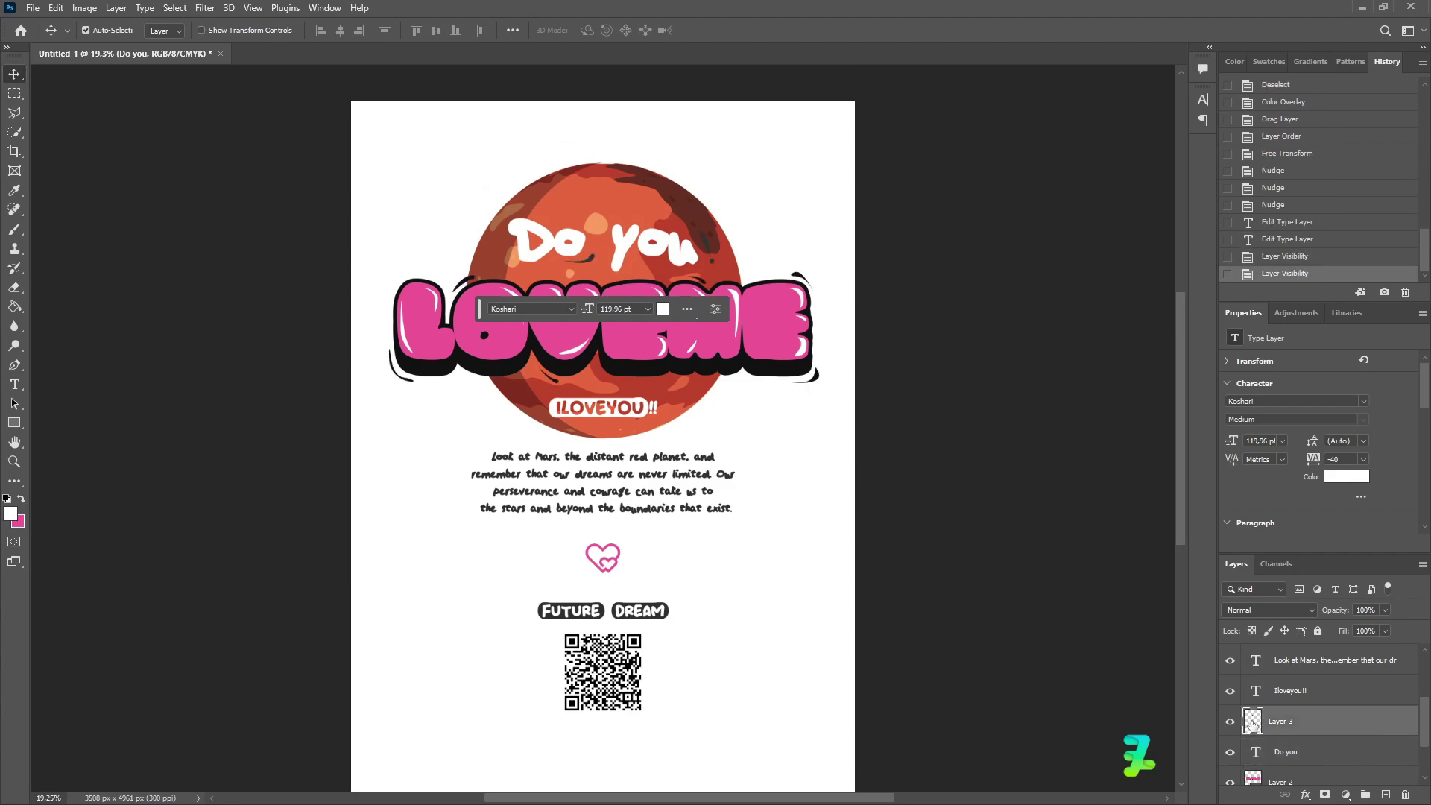
left_click(15, 306)
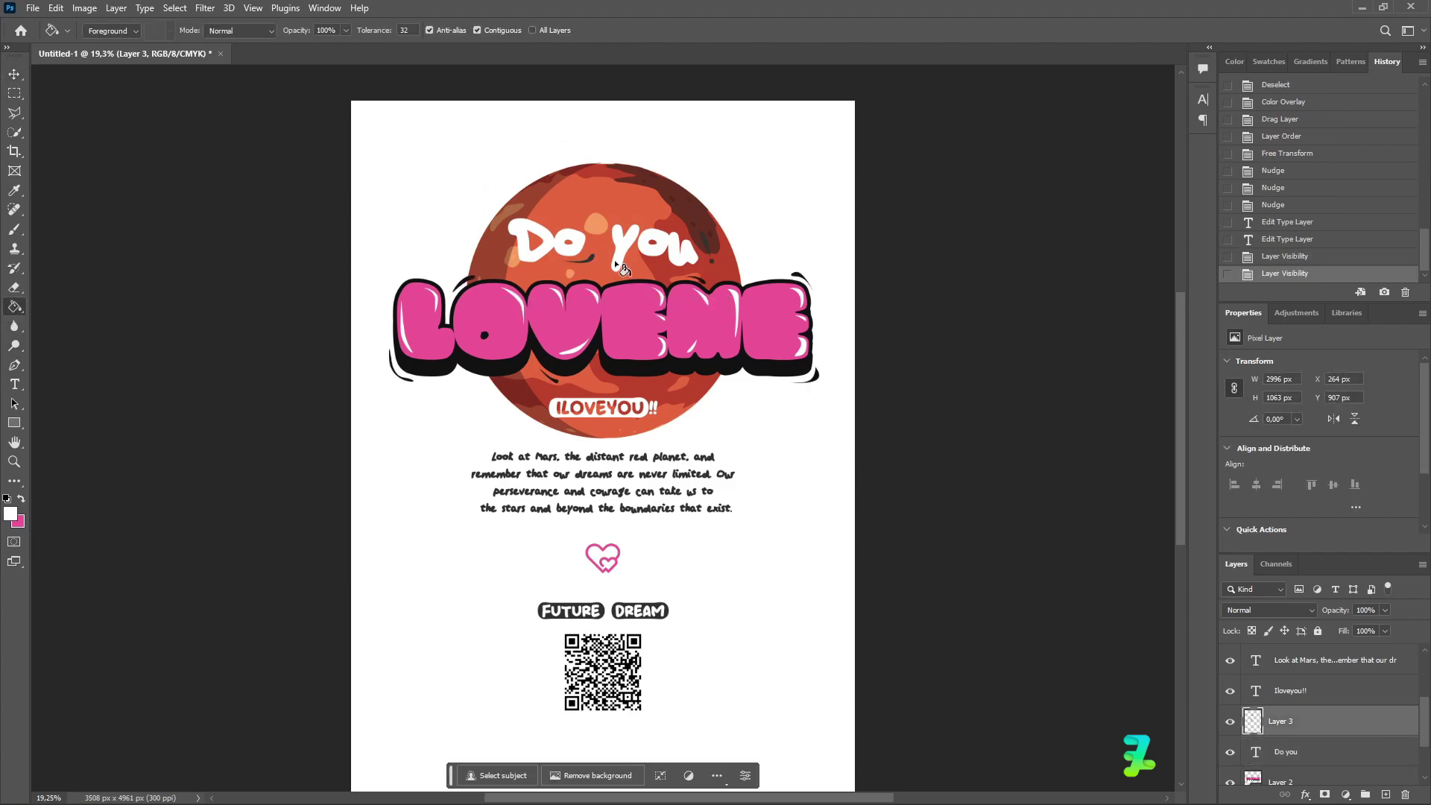
key("ctrl+equal")
key("ctrl+equal")
key("ctrl+equal")
key("ctrl+equal")
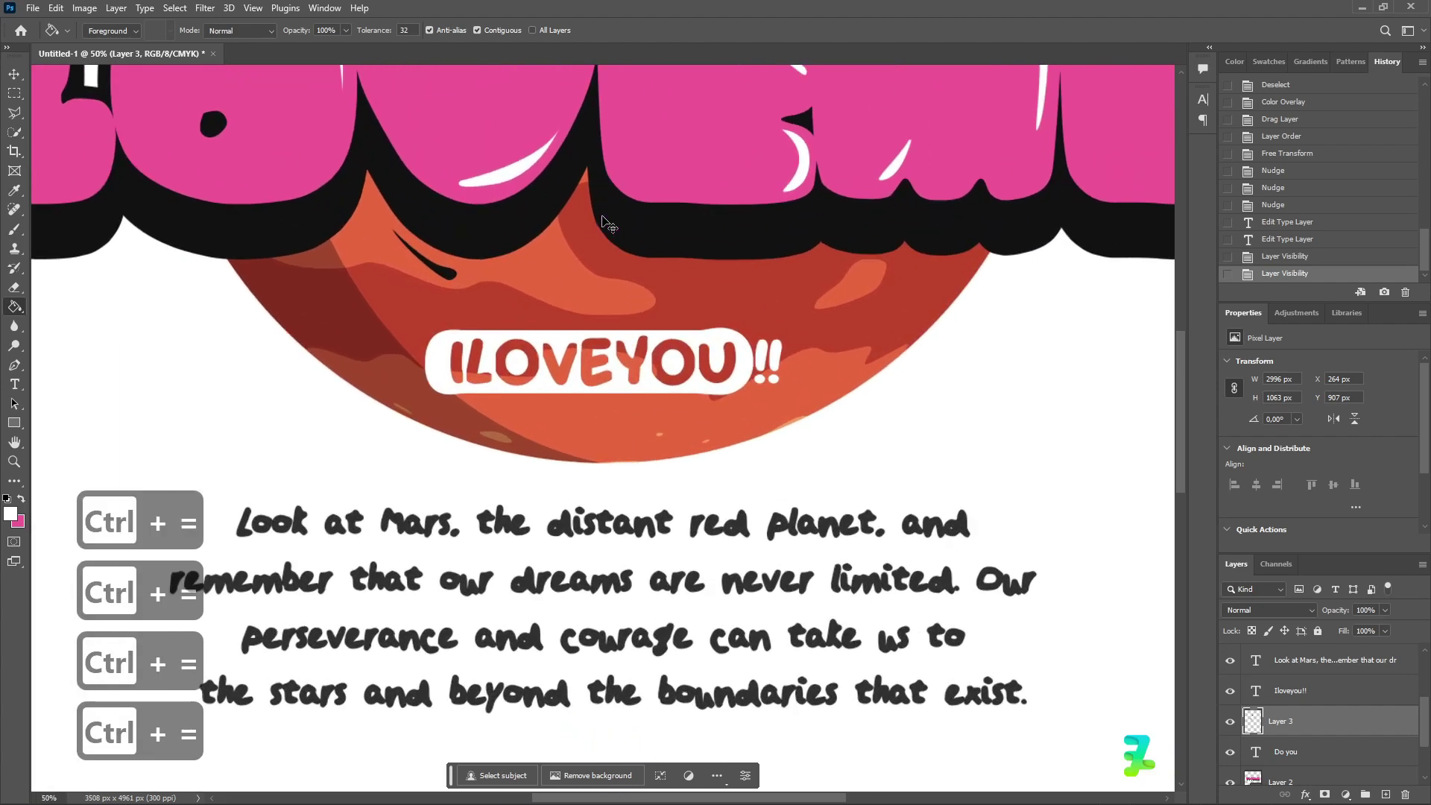
scroll(651, 315, "up", 4)
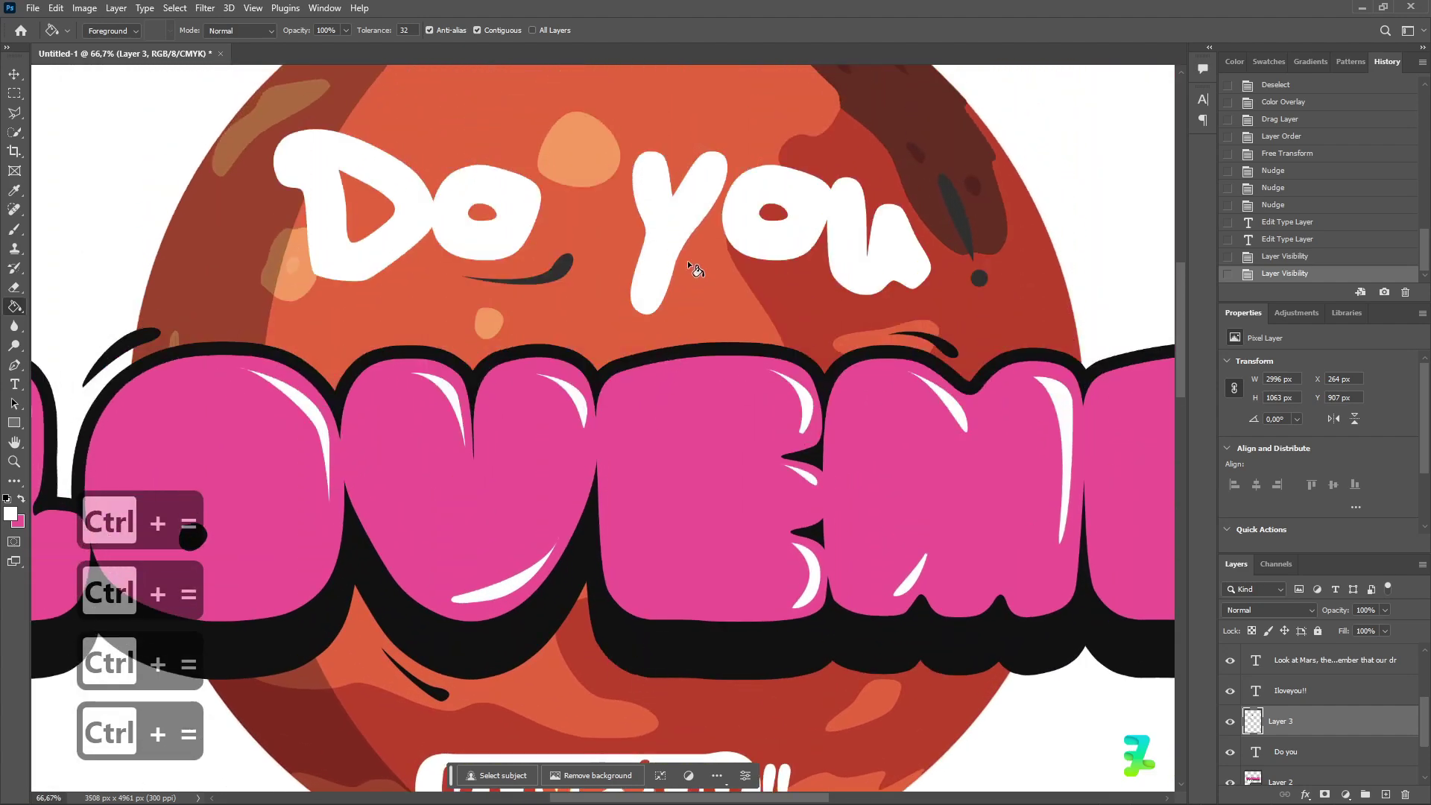
left_click(955, 213)
left_click(979, 279)
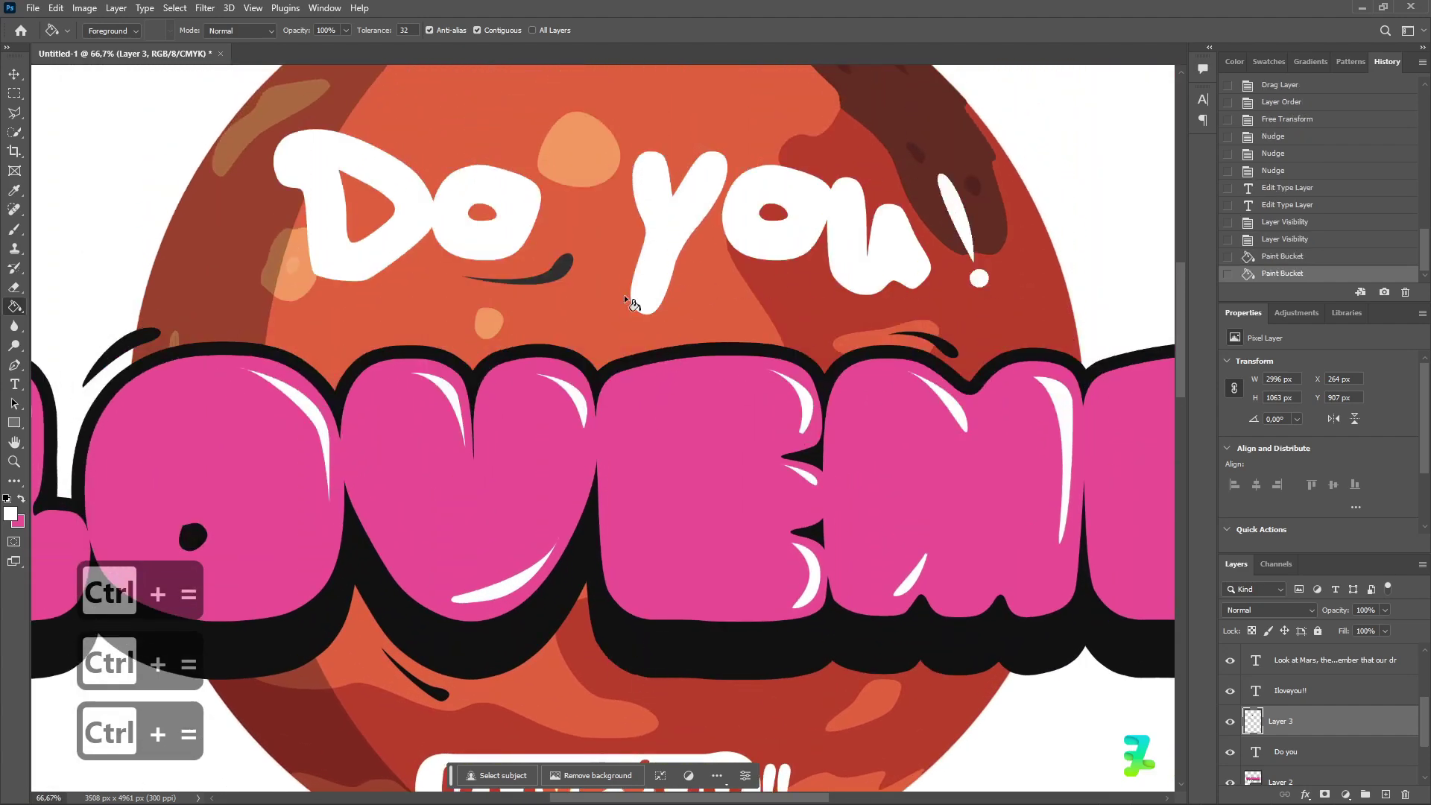
left_click(564, 264)
Add a "2024" text in #0f0f0f, Koshari Medium, to the right of the QR code.
key("ctrl+minus")
key("ctrl+minus")
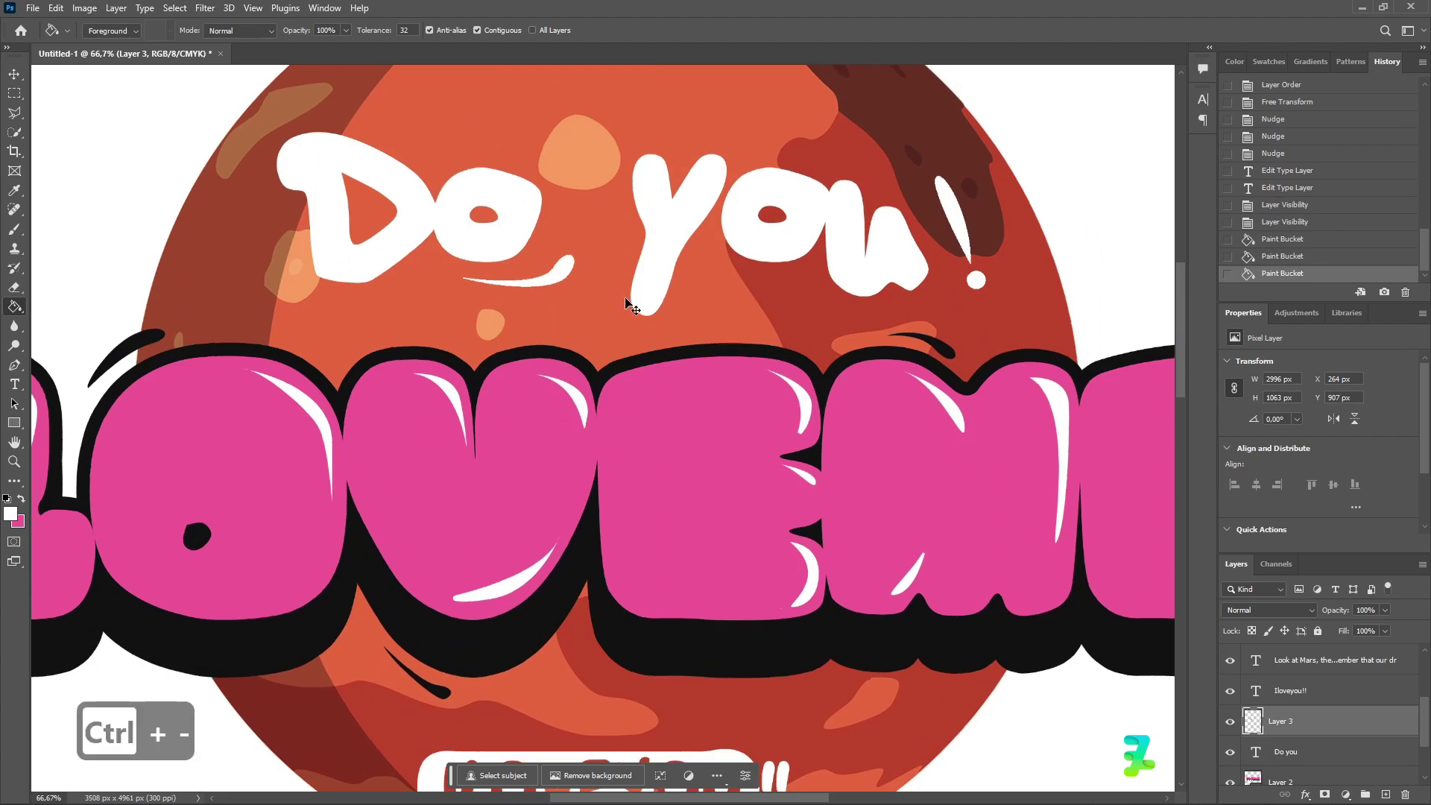
key("ctrl+minus")
key("ctrl+minus")
key("ctrl+minus")
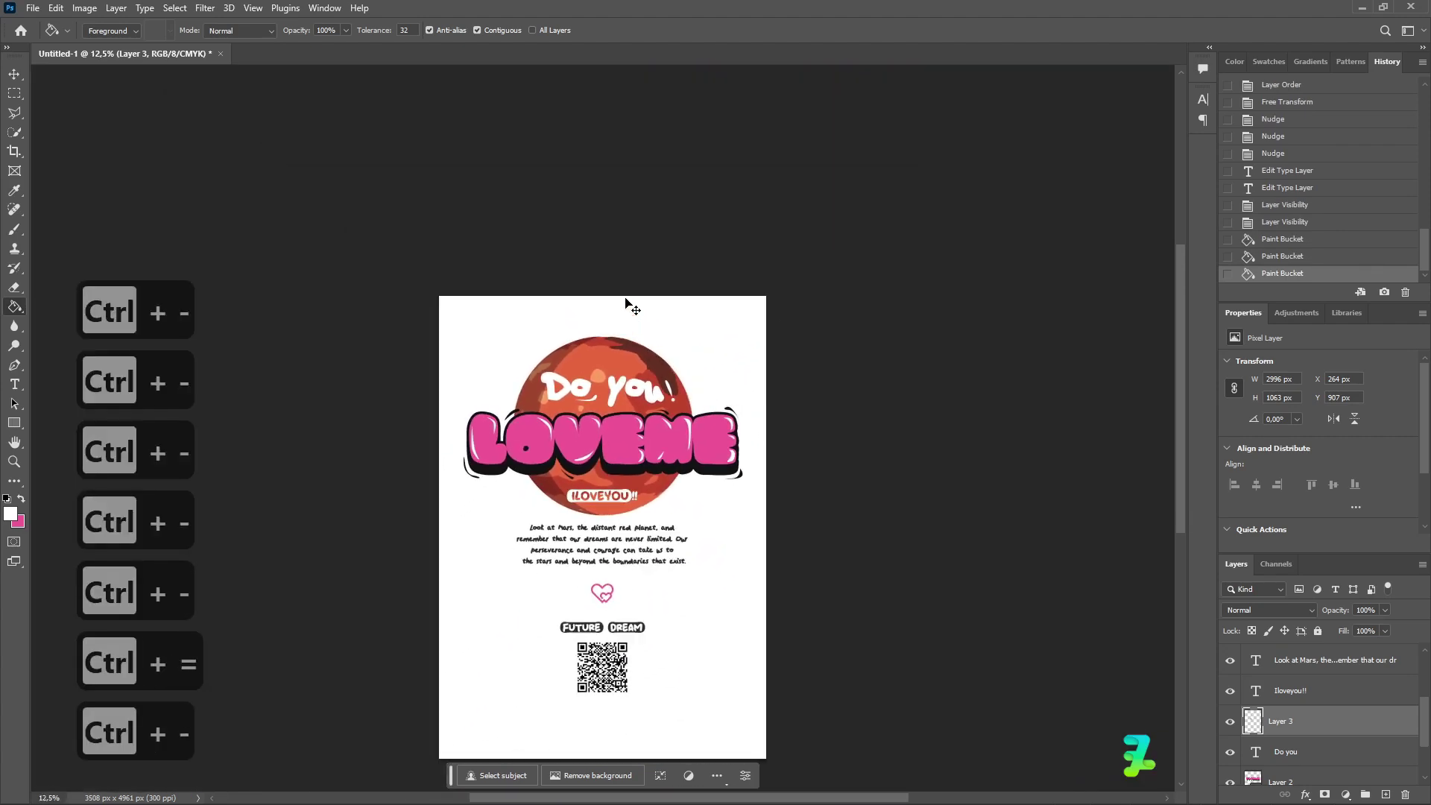
scroll(665, 365, "down", 5)
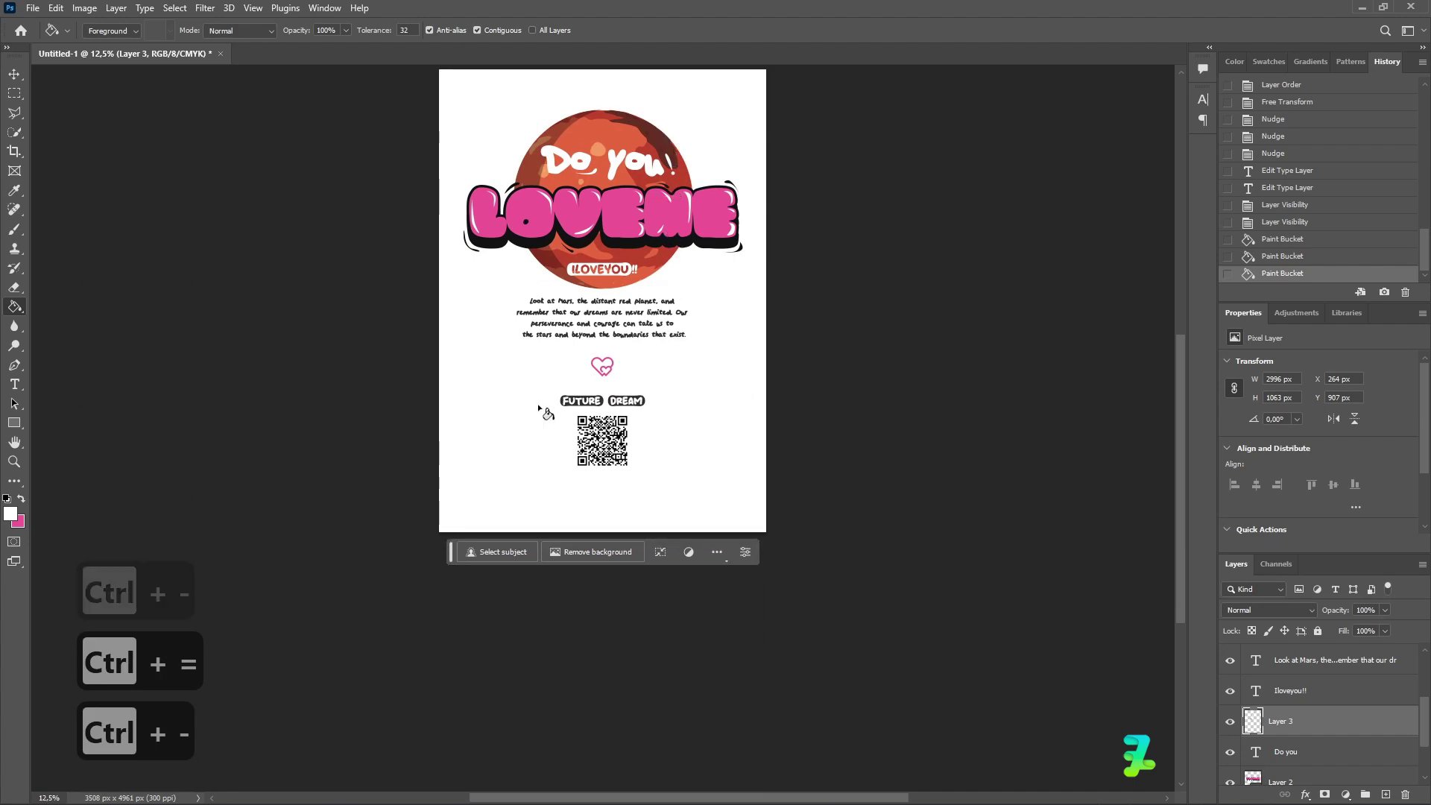
left_click(15, 383)
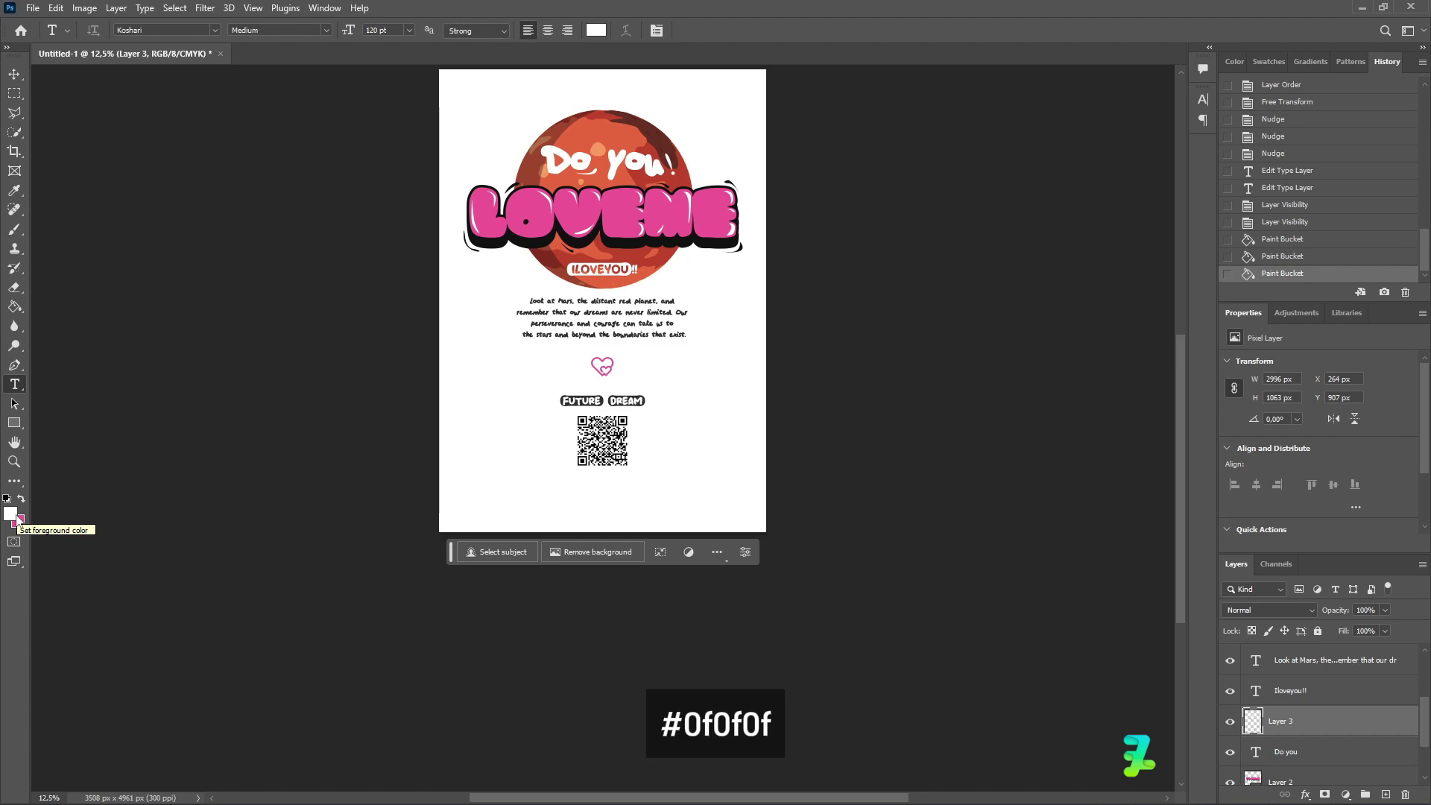
left_click(11, 514)
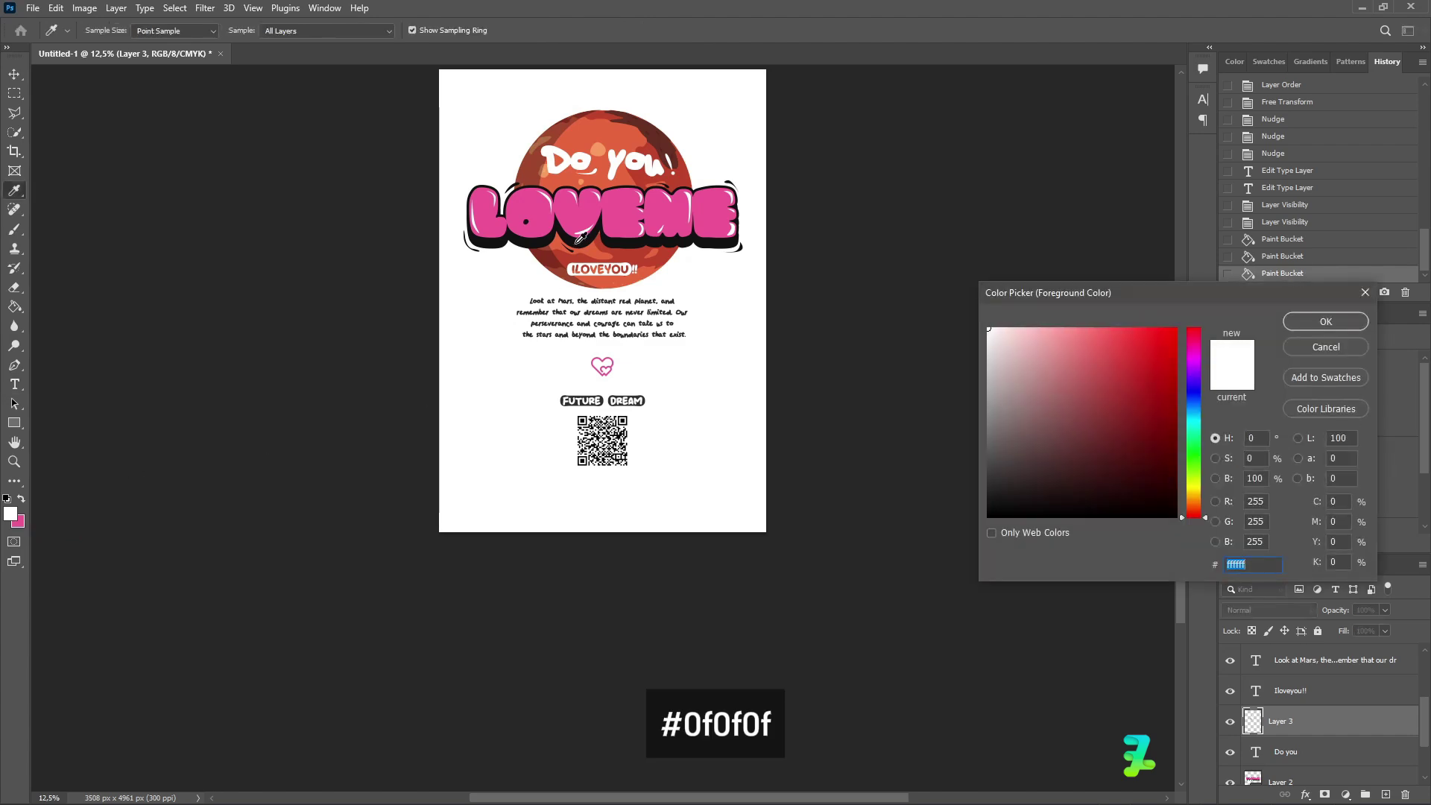
type("0f0f0f")
left_click(1322, 322)
key("t")
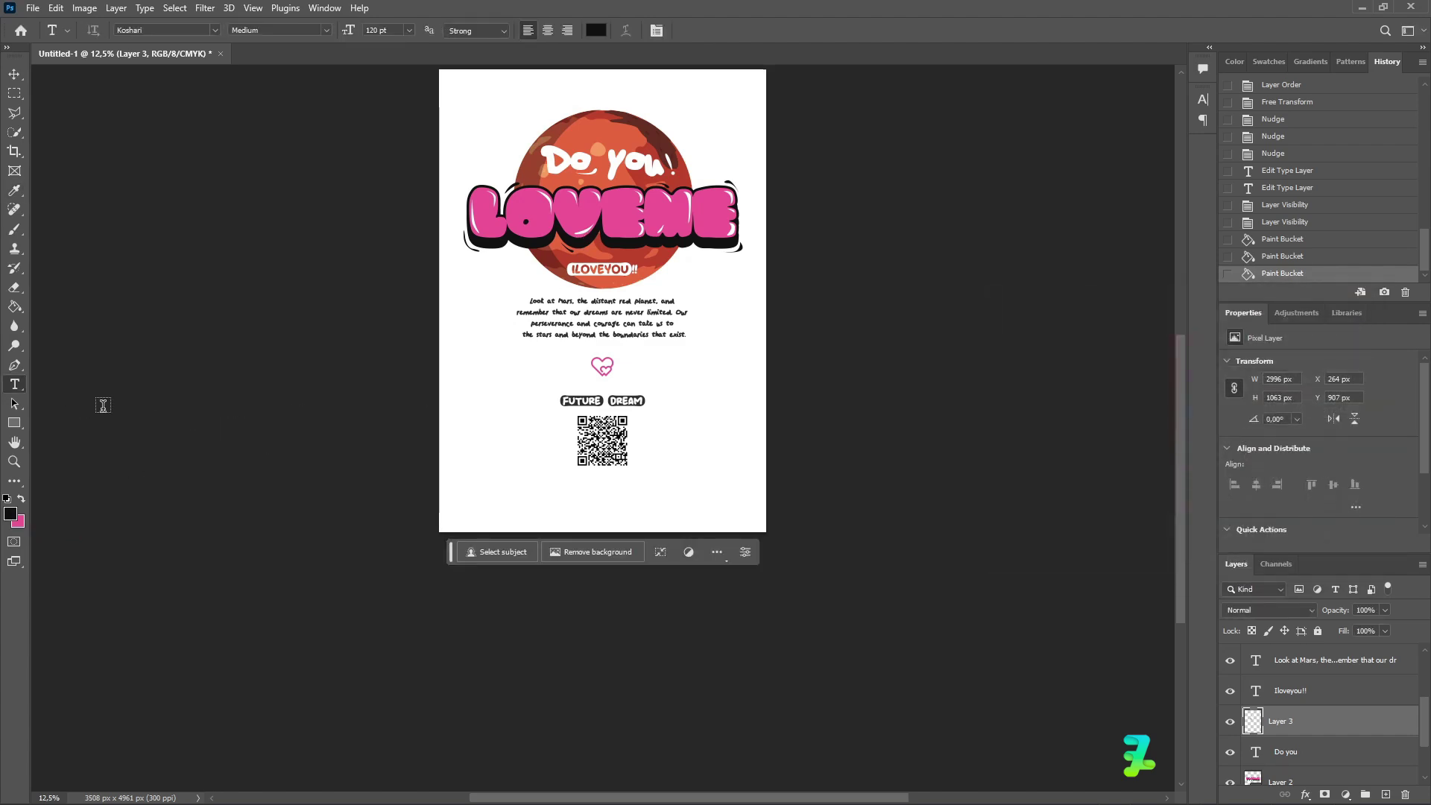
left_click(660, 439)
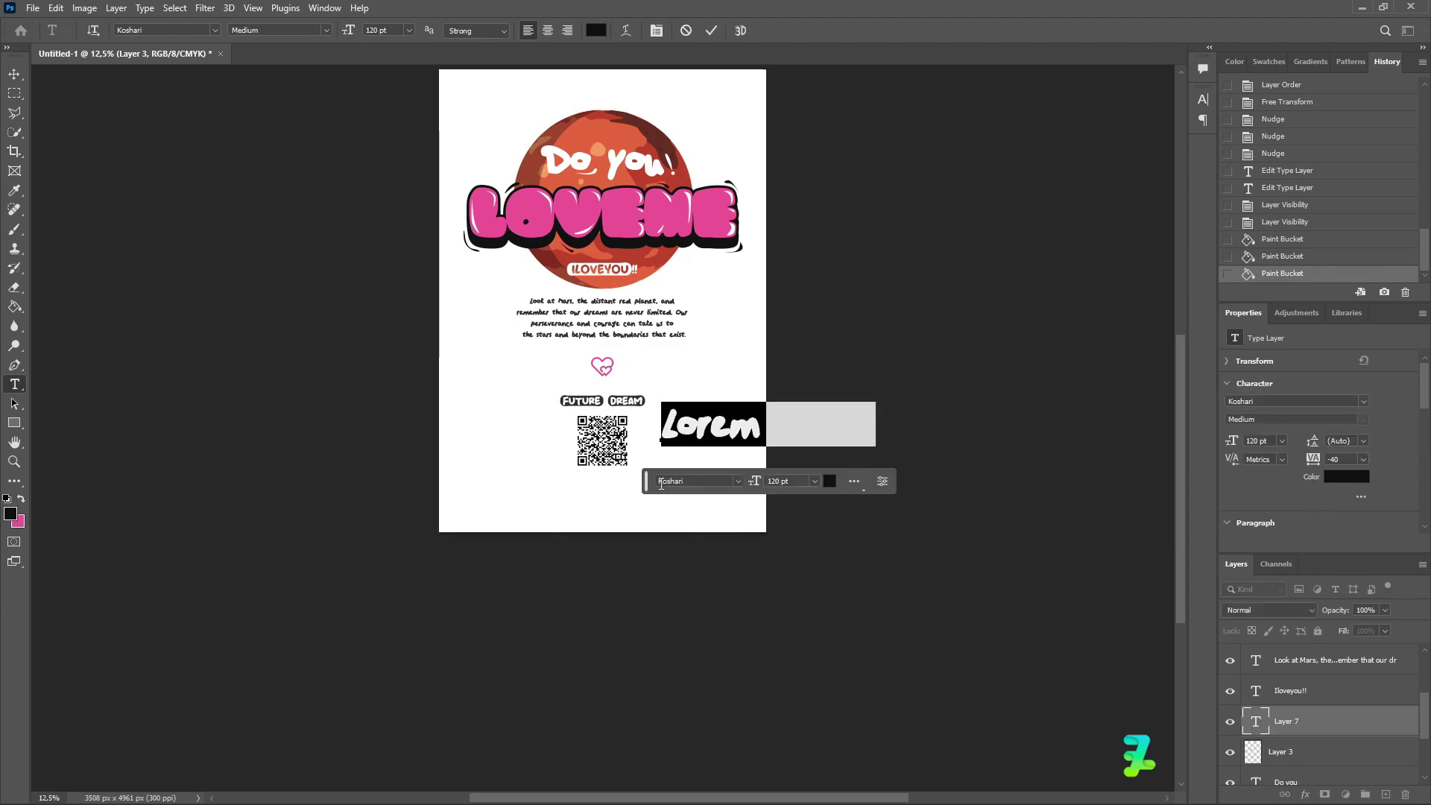
type("2024")
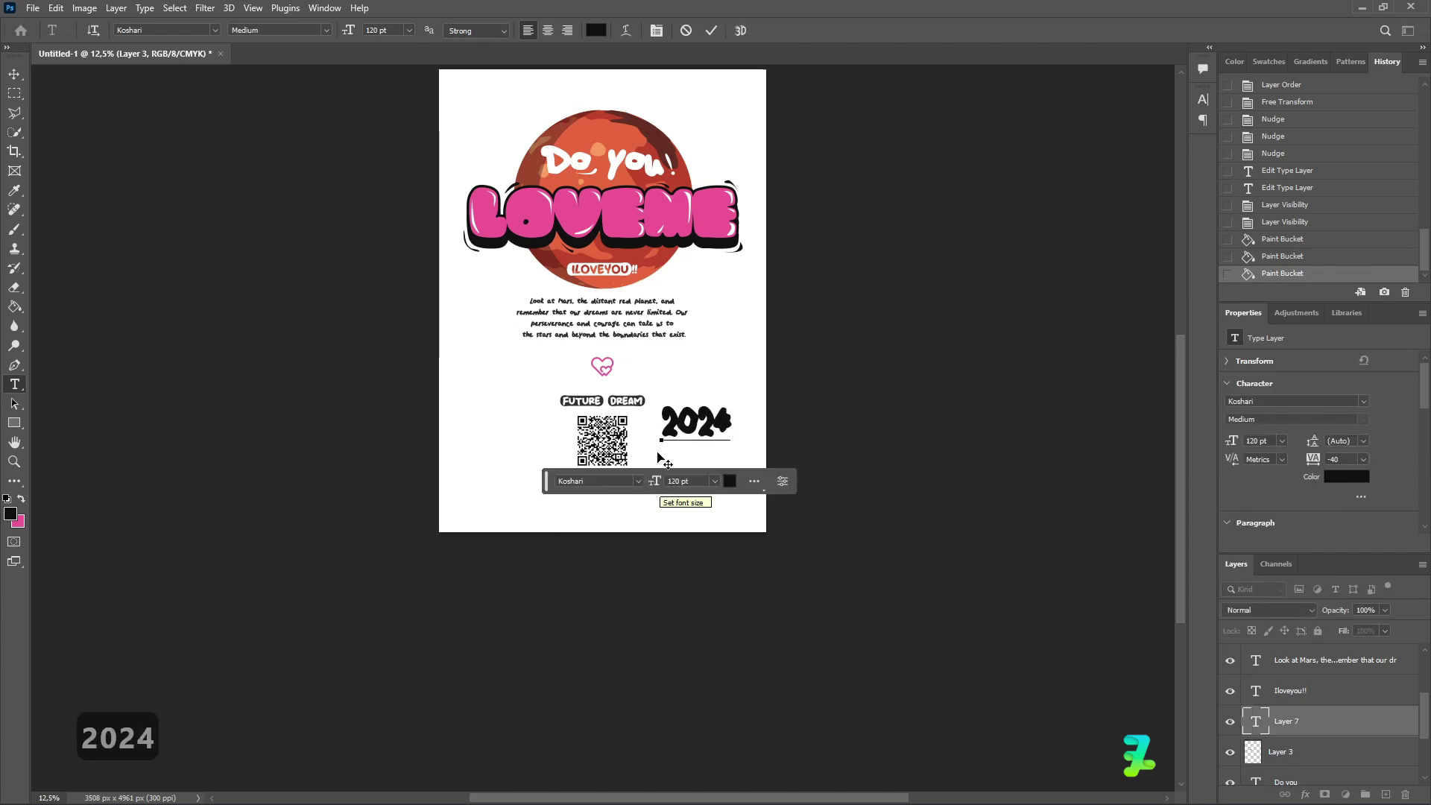
Set the 2024 text to 48 pt and move it closer to the QR code, aligned near its vertical middle.
key("ctrl+a")
left_click(409, 29)
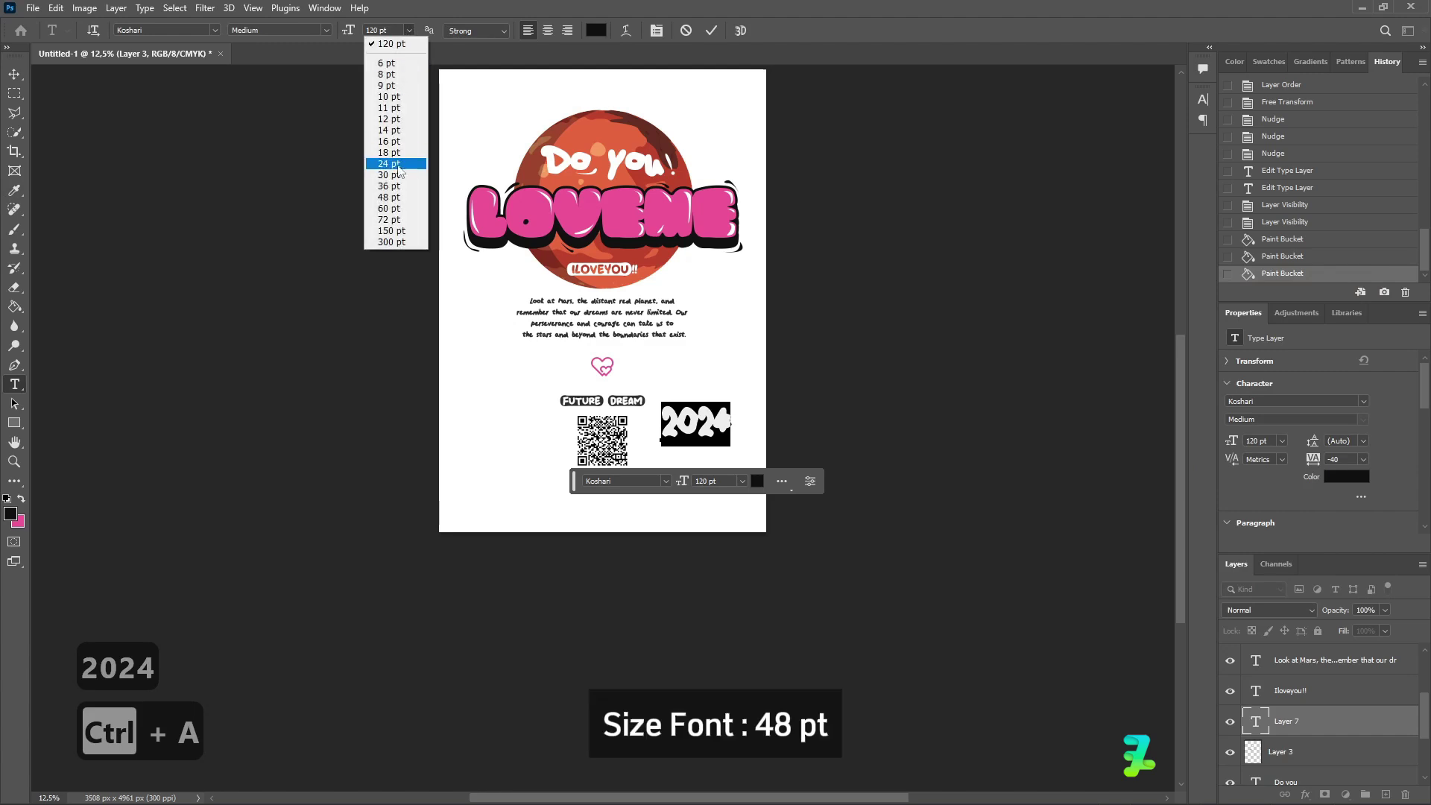
left_click(396, 198)
left_click(14, 73)
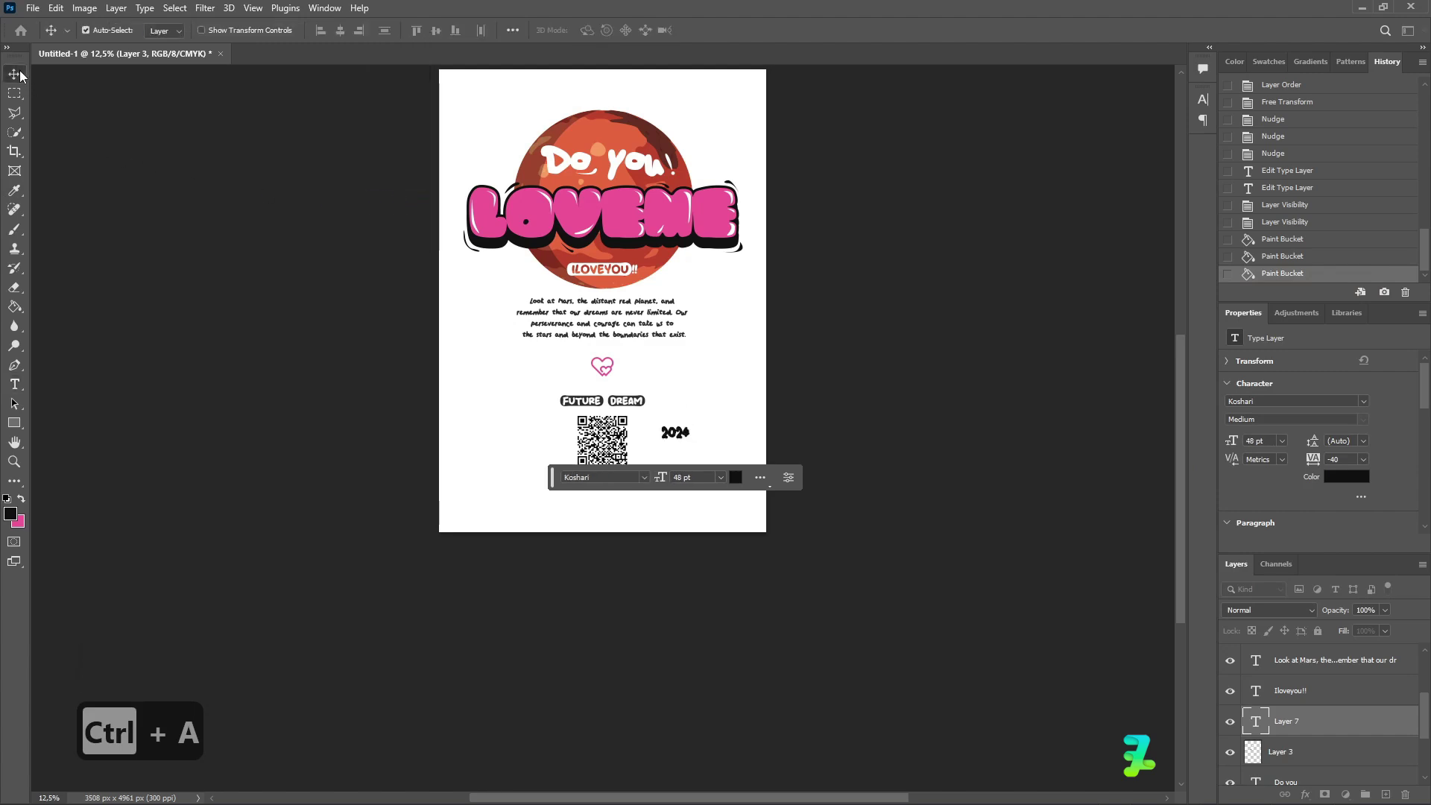
left_click_drag(675, 432, 660, 440)
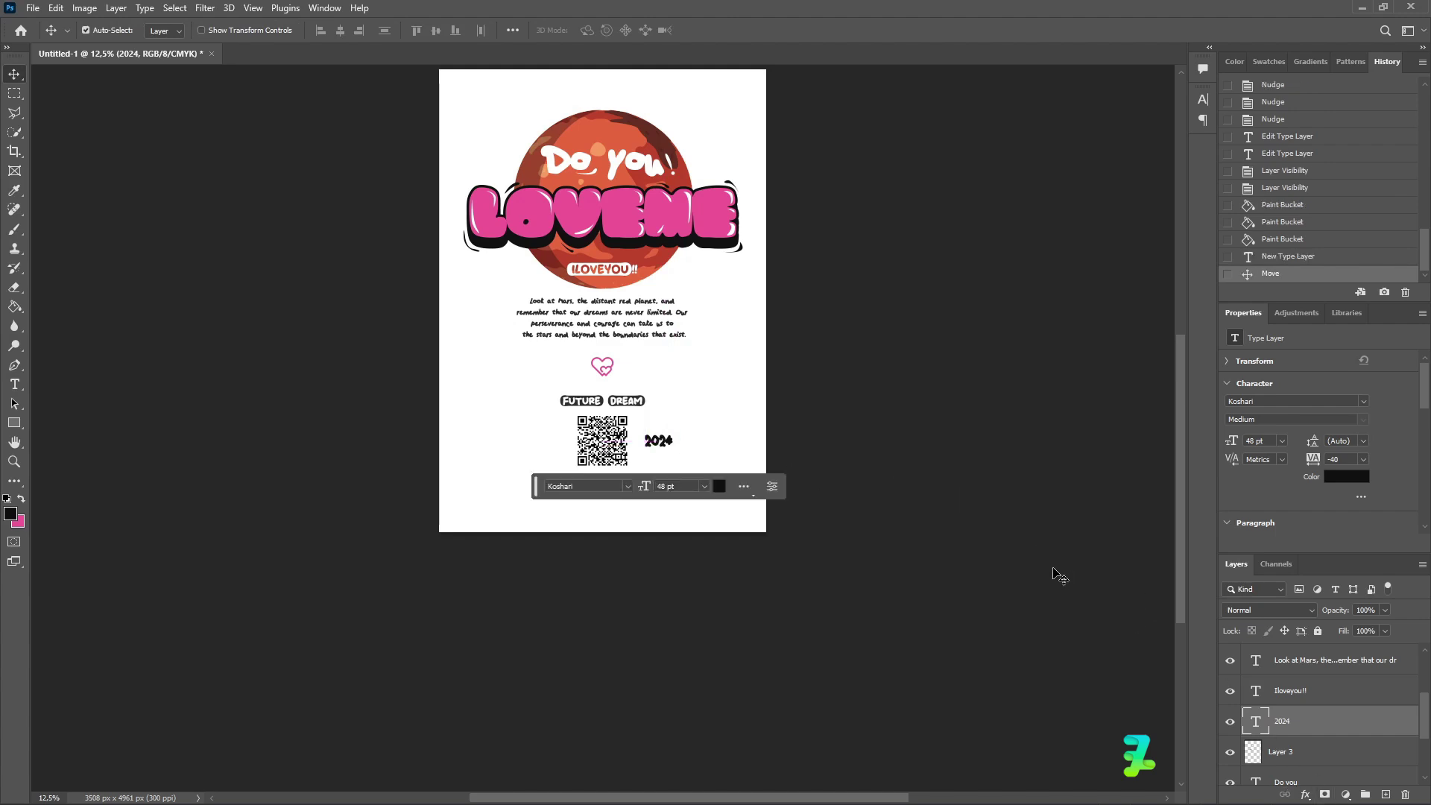
Duplicate the 2024 text to the left of the QR code and change the copy to read "July".
key("ctrl+equal")
key("ctrl+equal")
key("ctrl+equal")
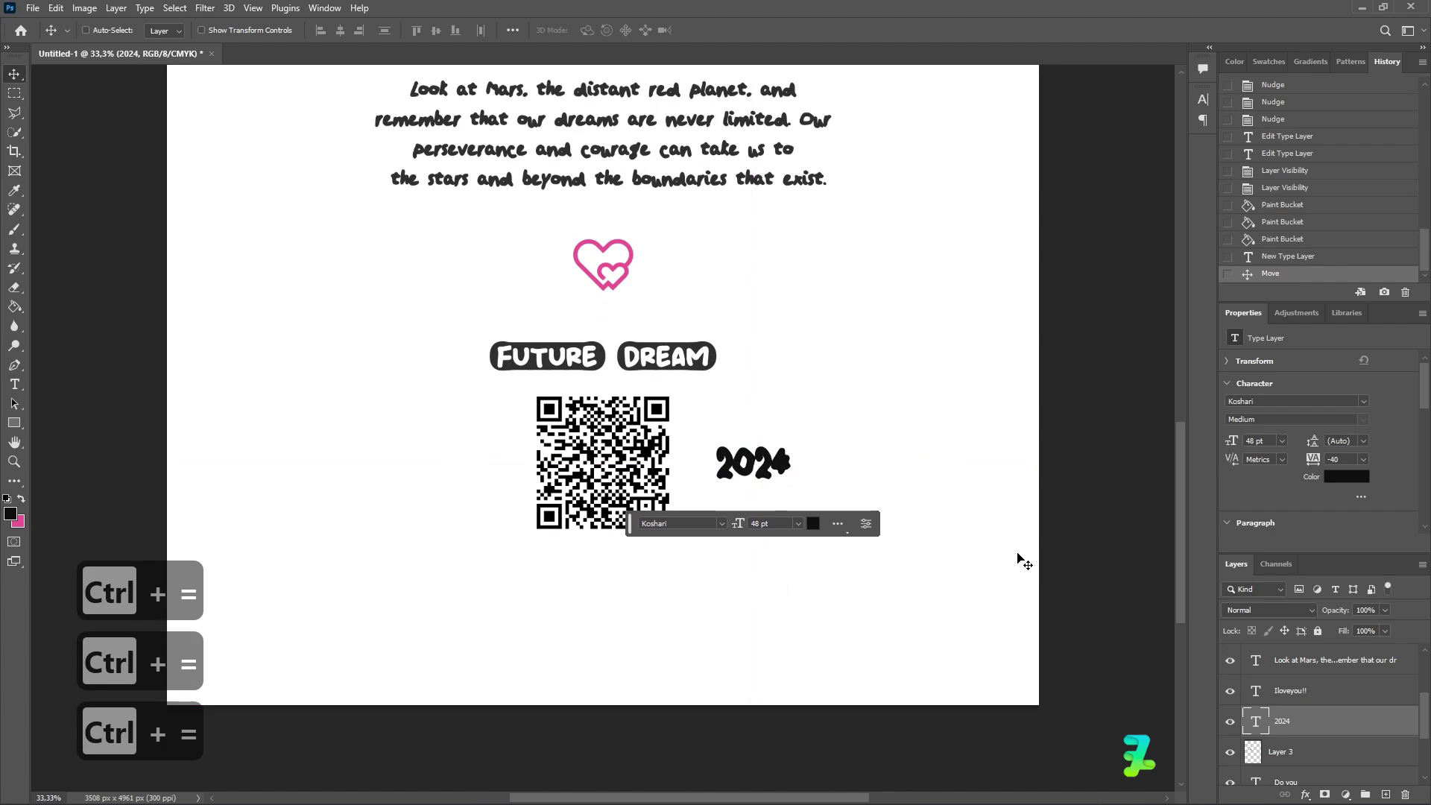
key("ctrl+j")
left_click_drag(771, 473, 456, 472)
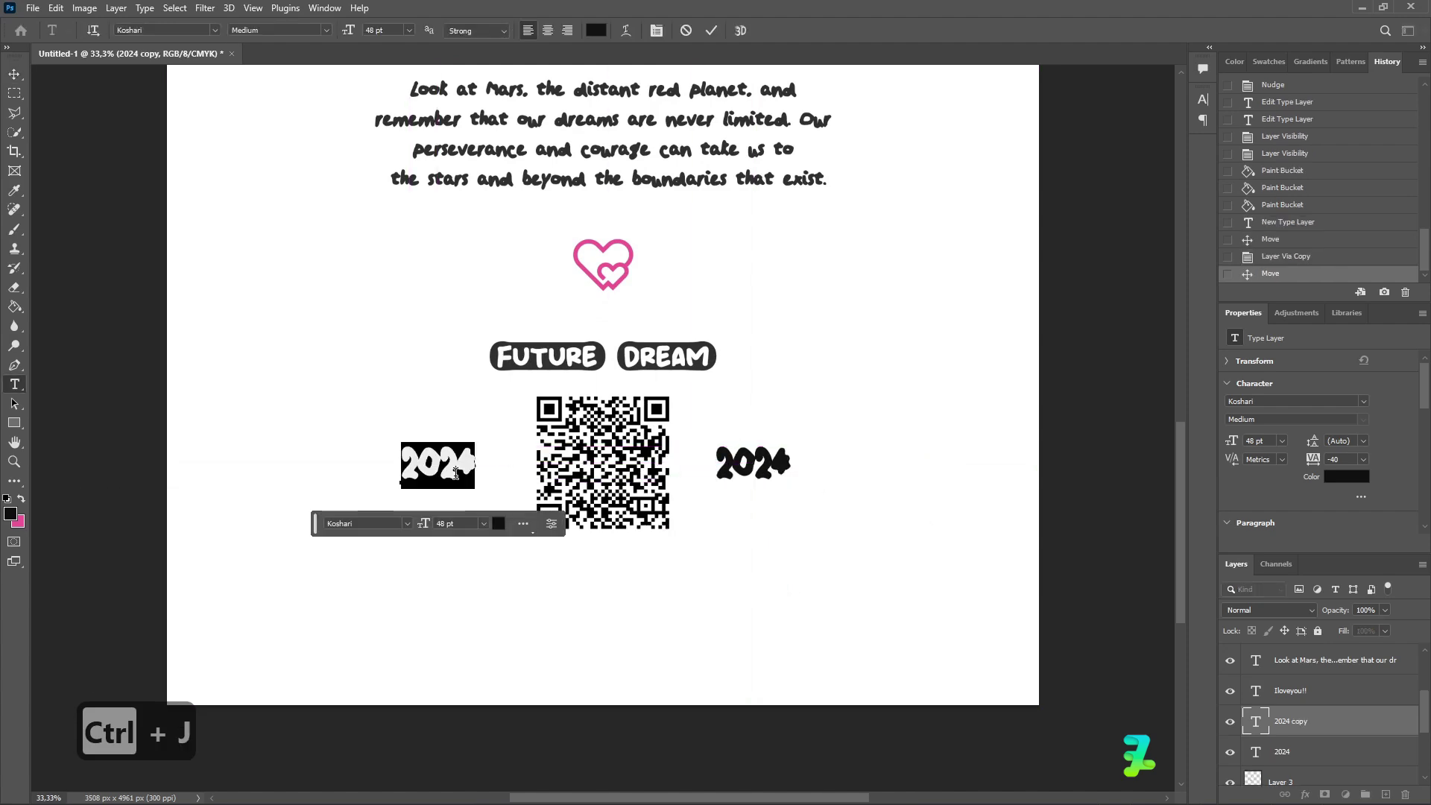
type("july")
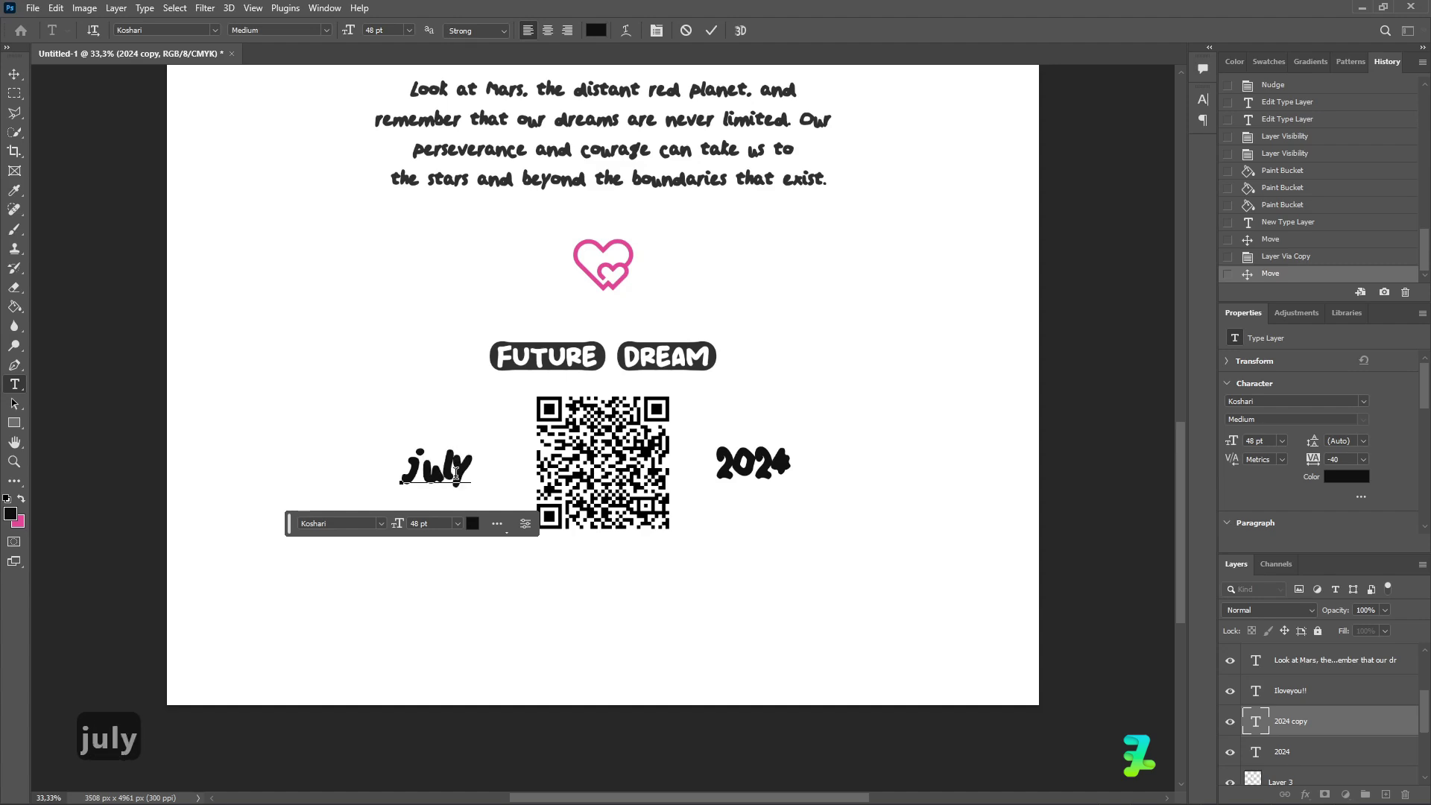
key("ctrl+a")
type("JUly")
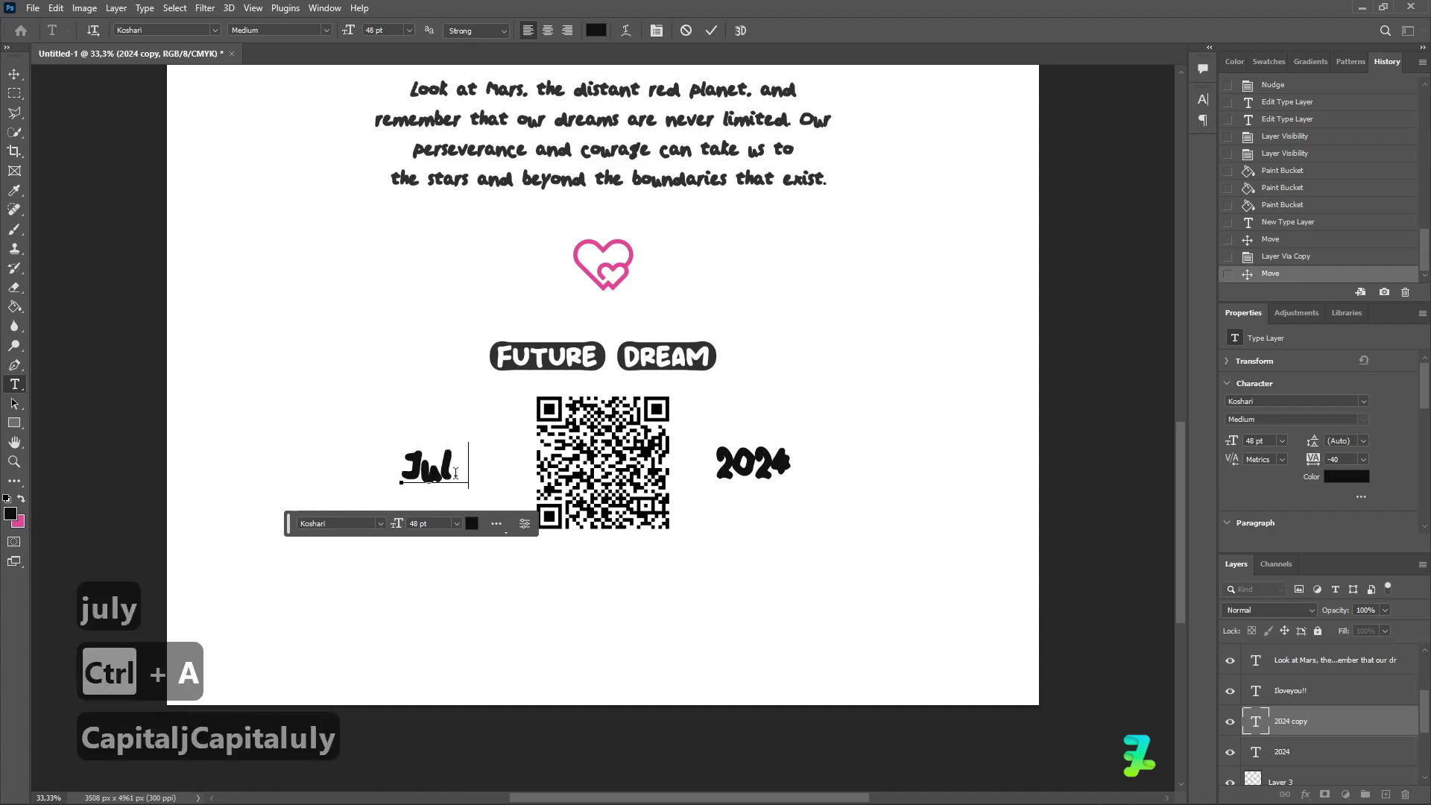
Move the July text closer to the QR code, keeping it level with the 2024 text.
left_click(14, 73)
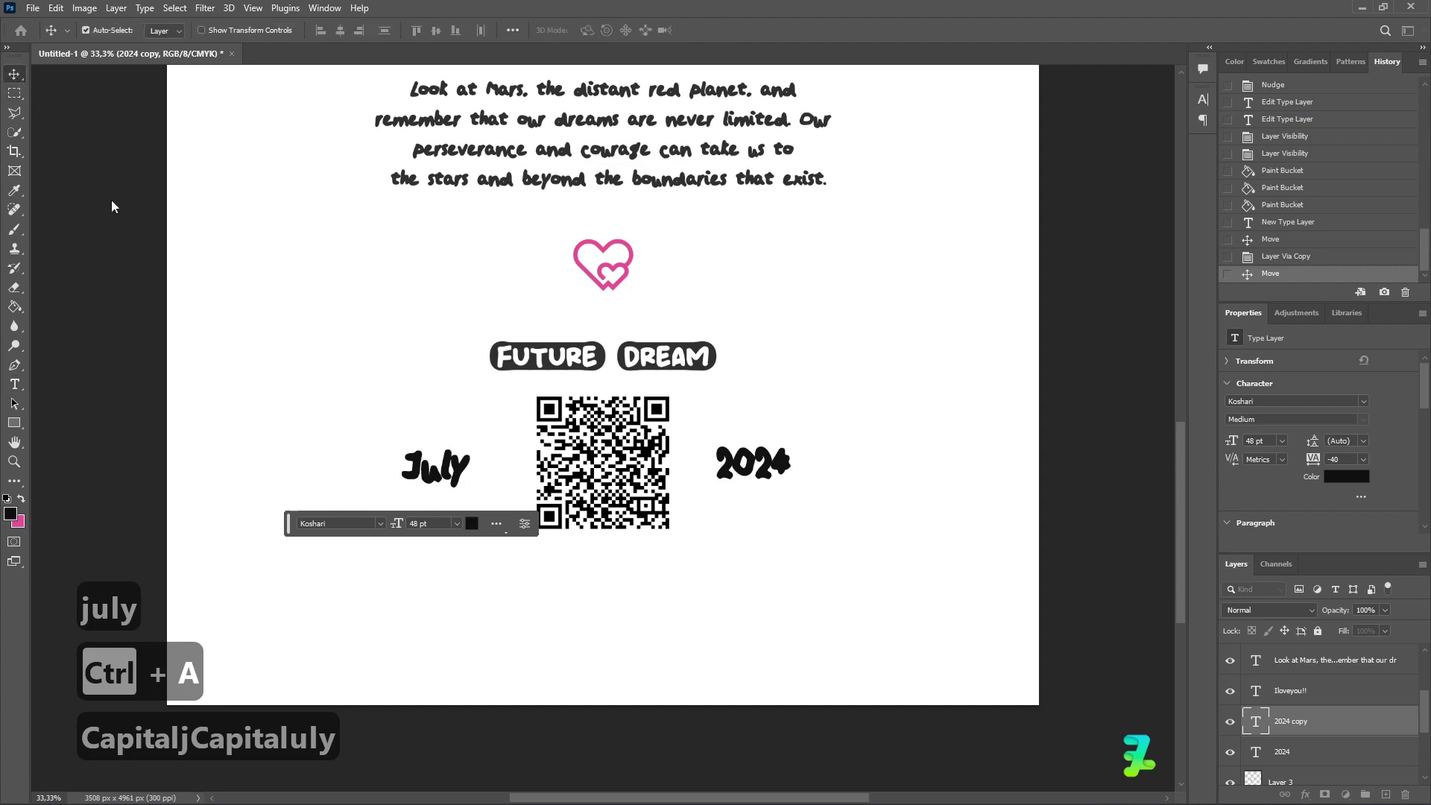
left_click_drag(439, 465, 461, 465)
left_click(936, 463)
scroll(891, 498, "up", 3)
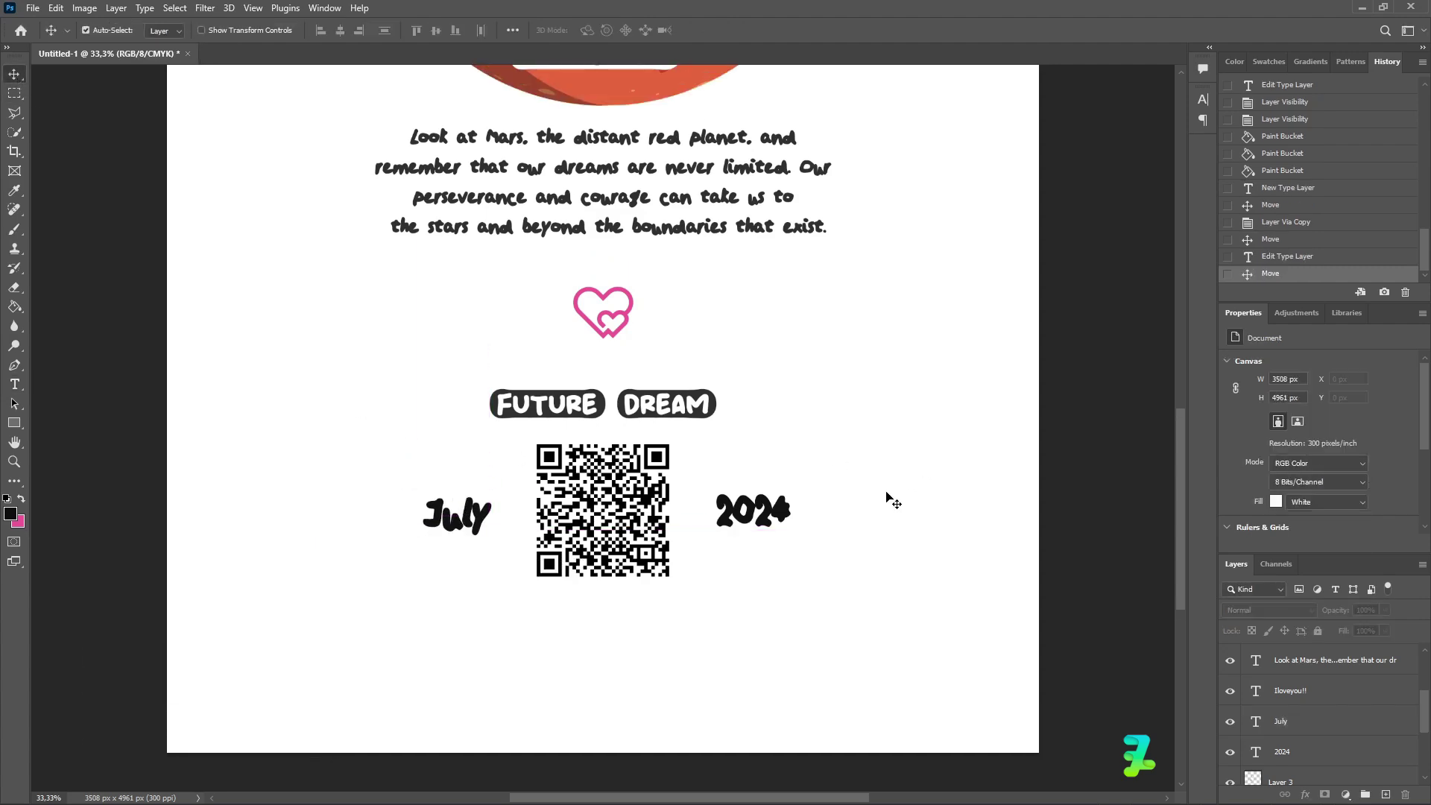
scroll(891, 498, "up", 1)
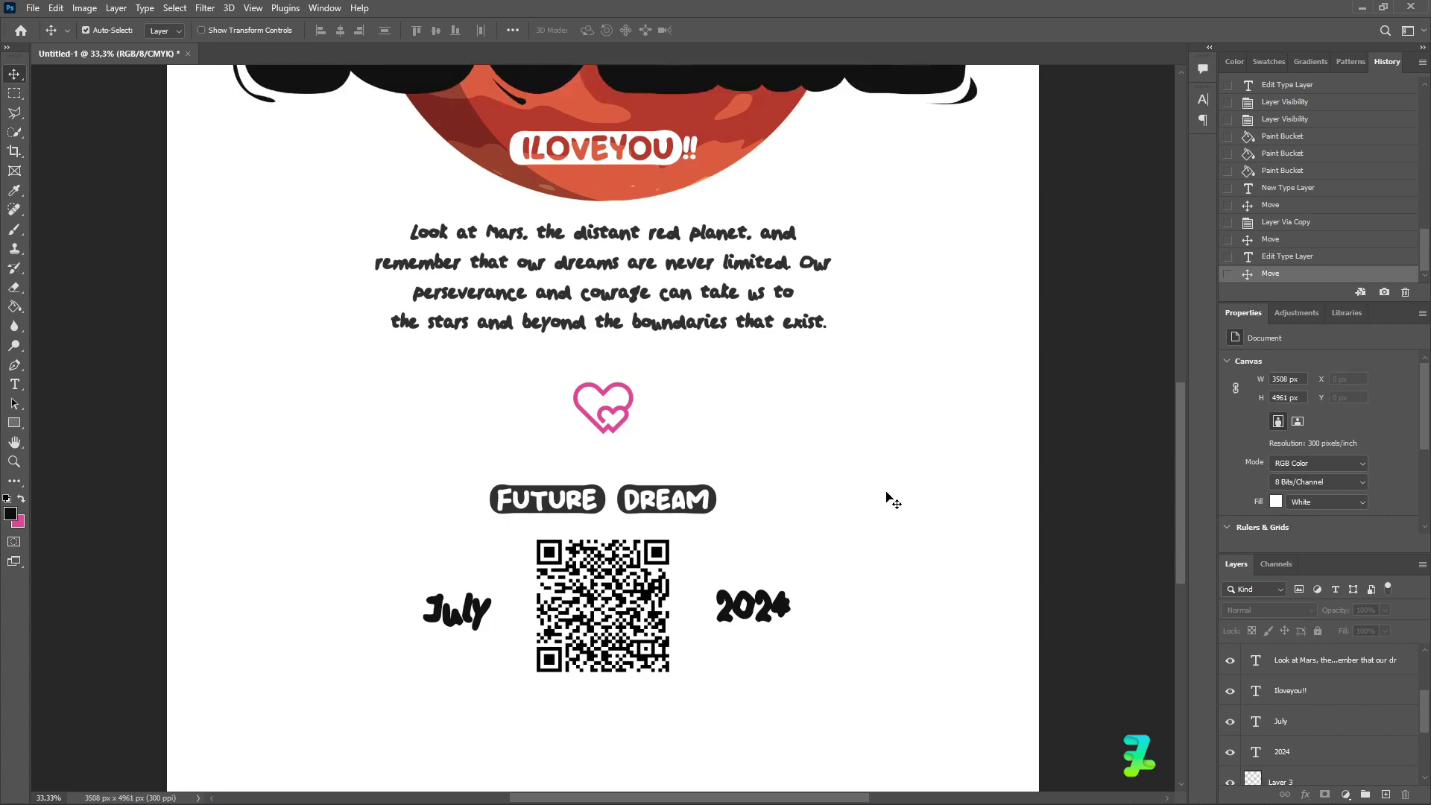
key("ctrl+0")
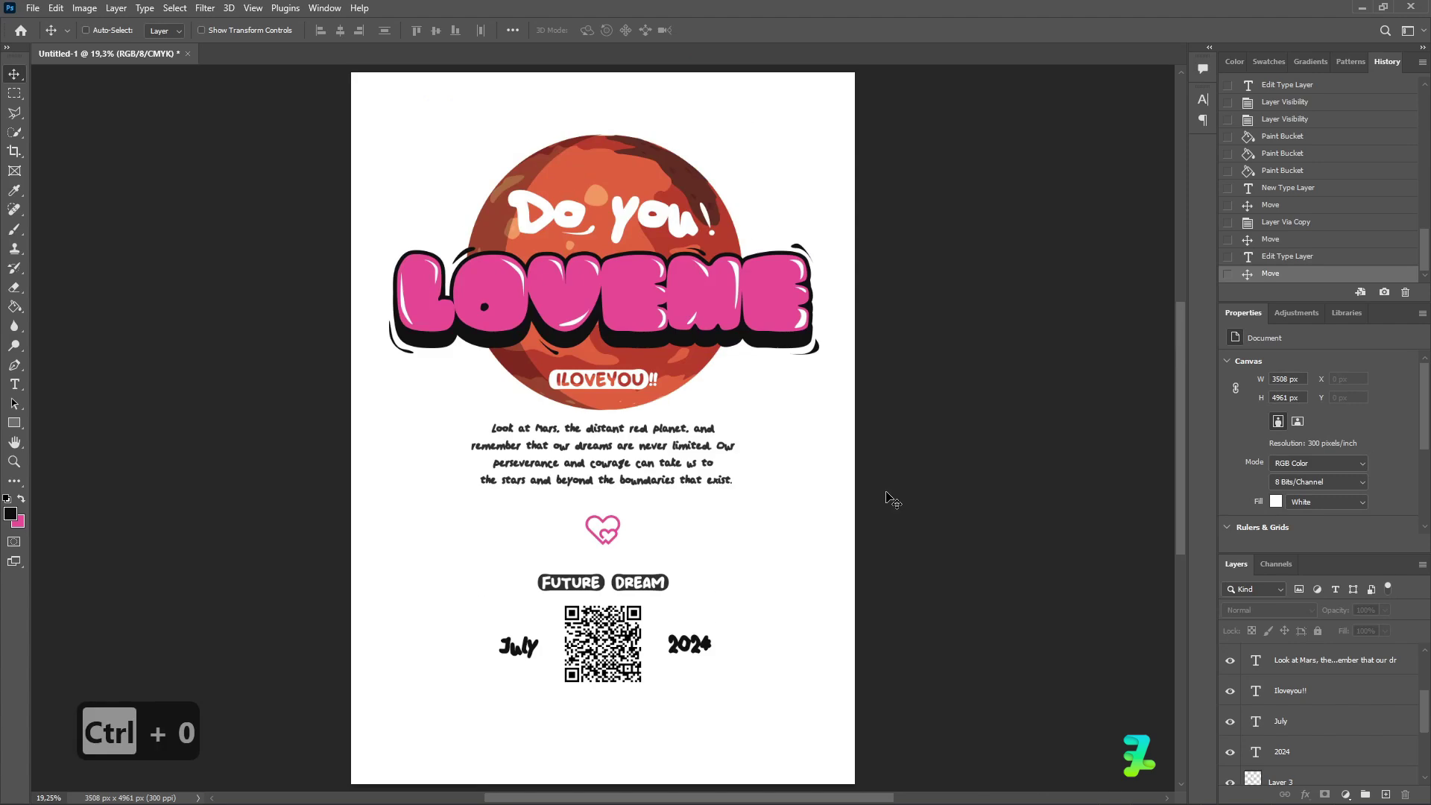
Draw a small square of about 114 px with the Rectangle tool near the poster's upper-left corner.
scroll(689, 500, "up", 2)
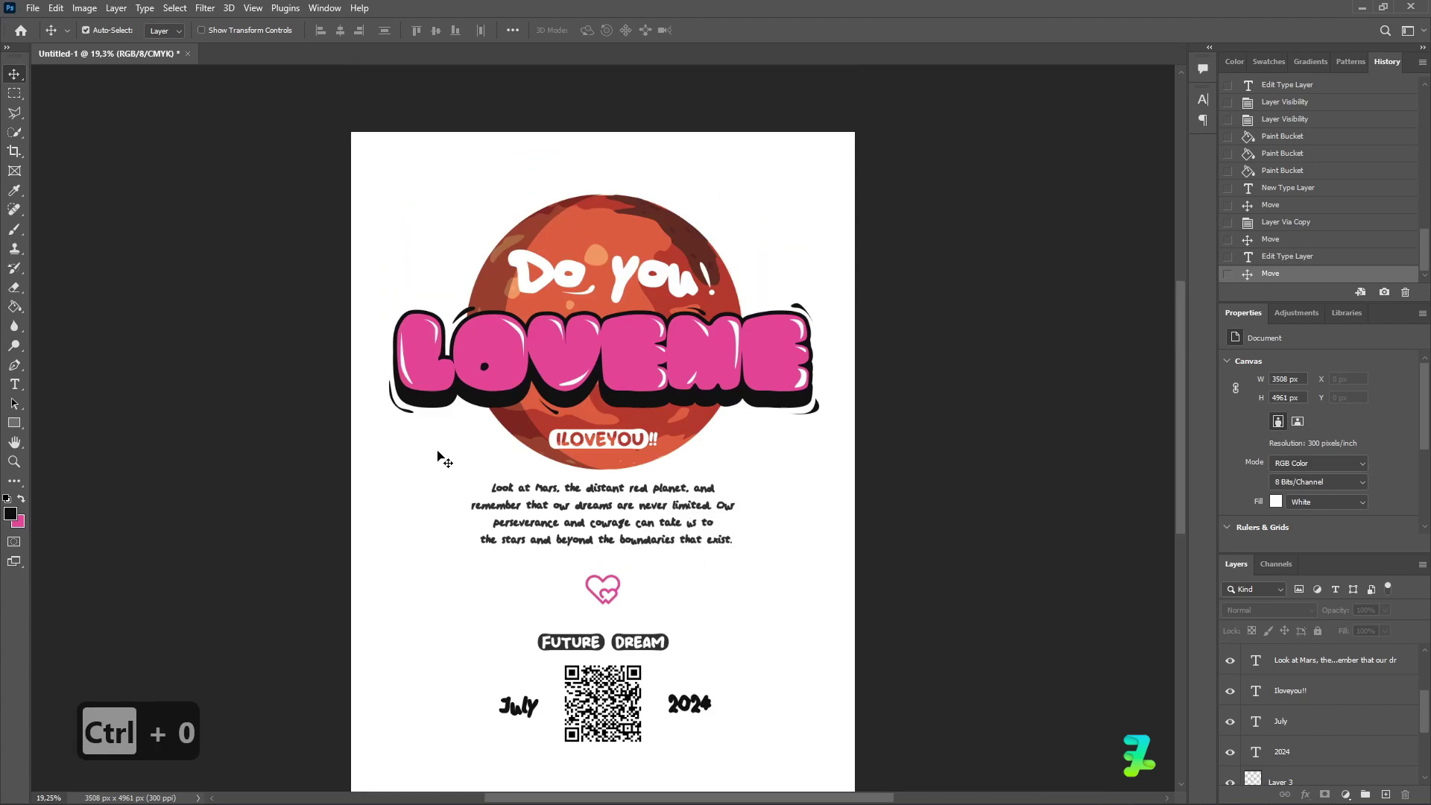
left_click(20, 427)
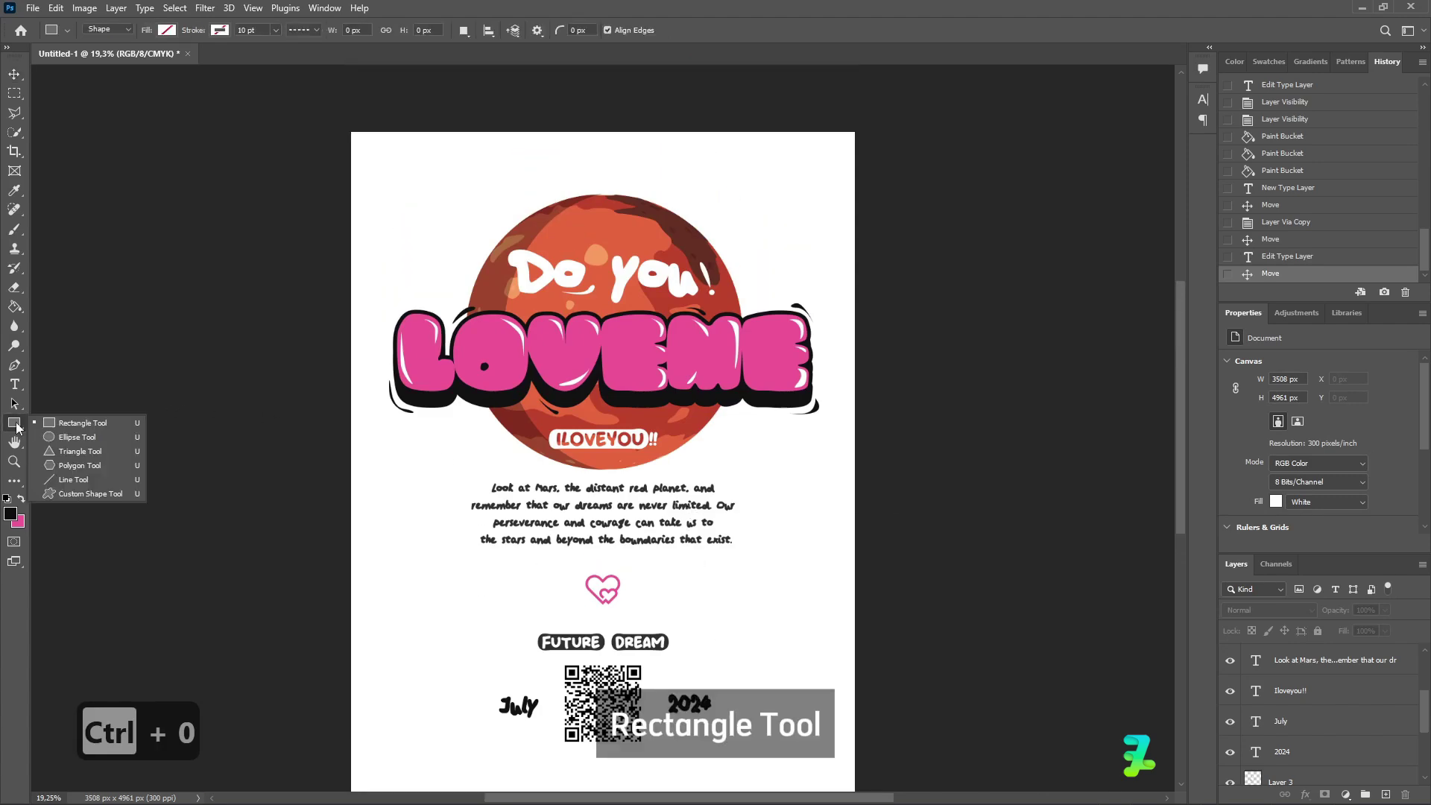
left_click(36, 427)
left_click_drag(408, 199, 424, 239)
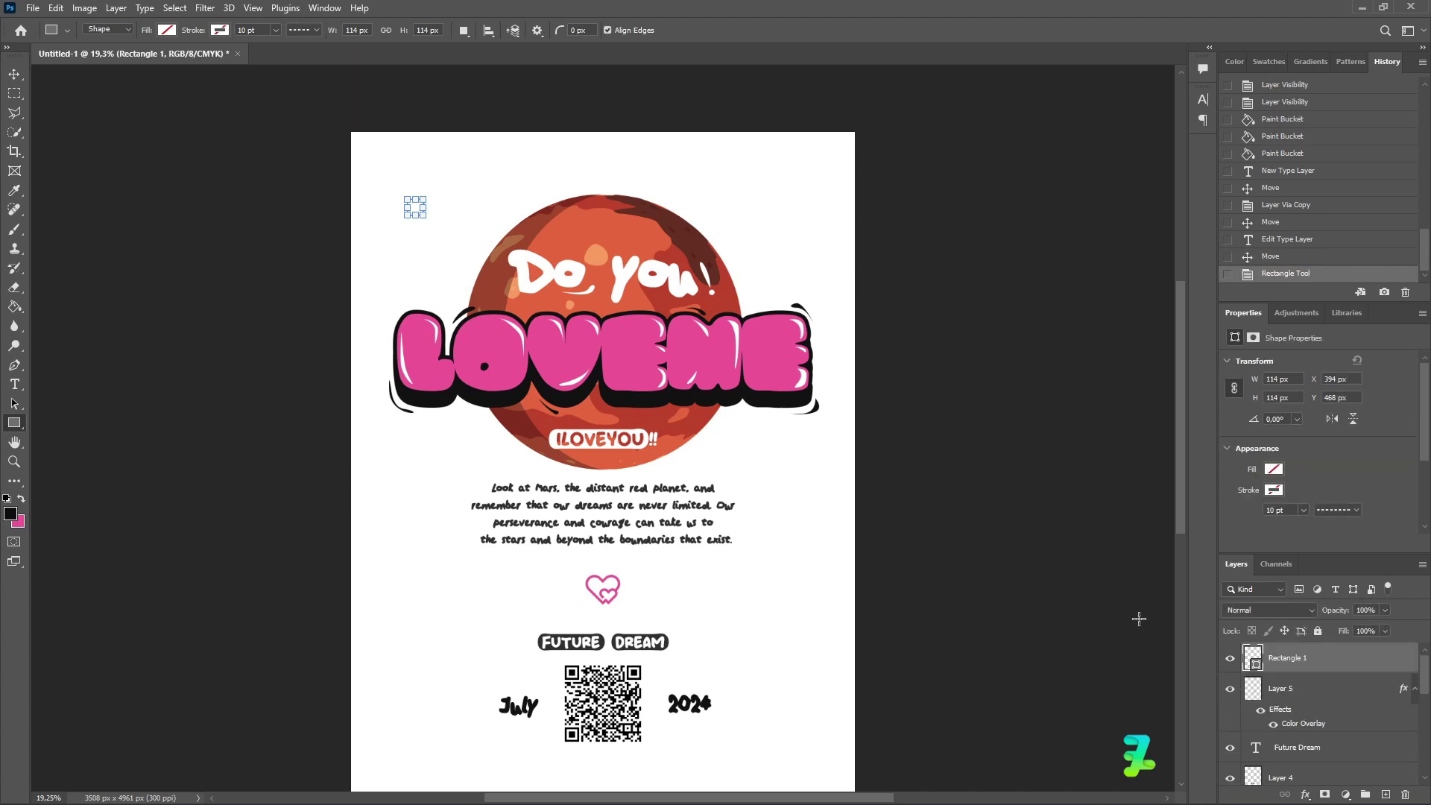
Fill the small square with dark grey, #232323.
left_click(1273, 469)
left_click(1332, 548)
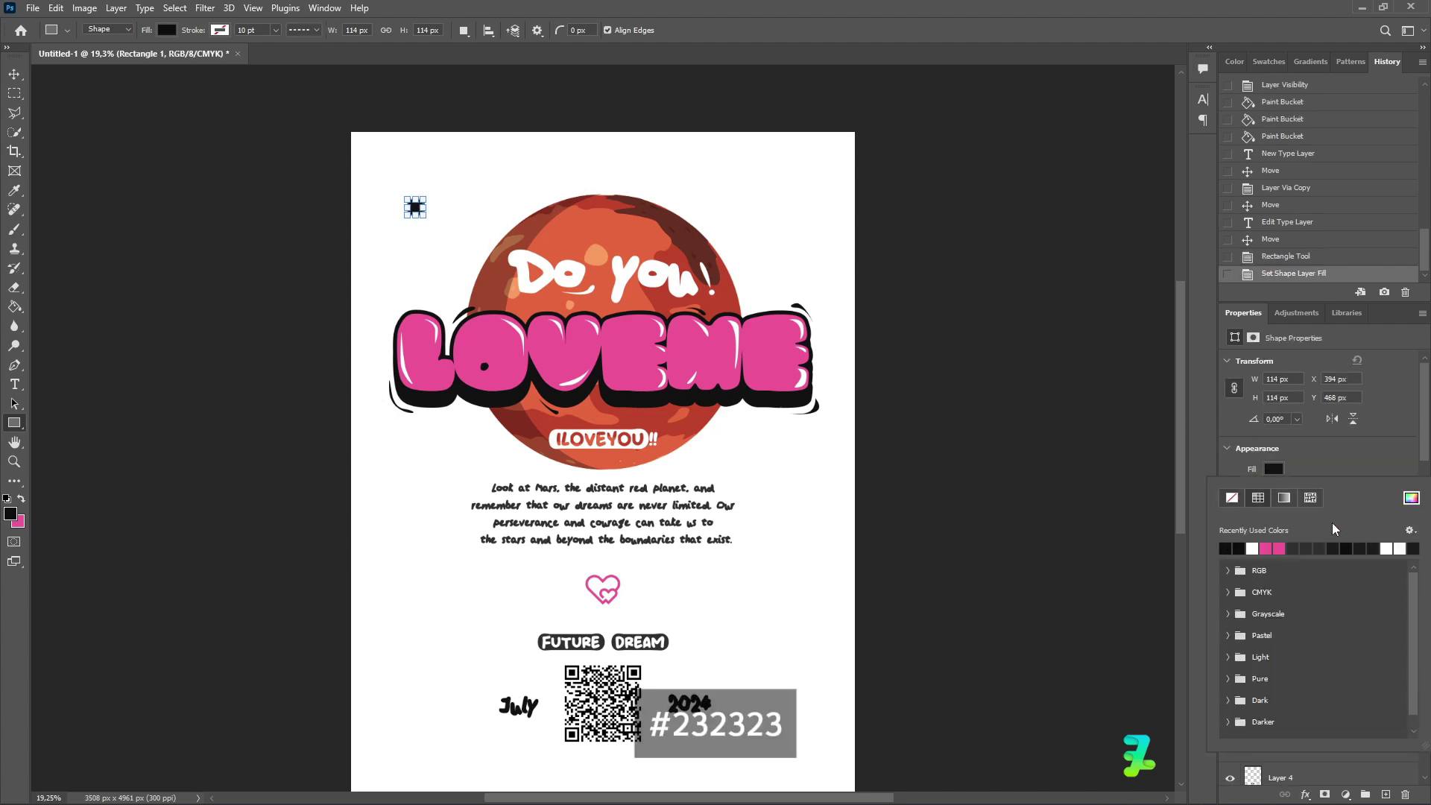
left_click(1410, 499)
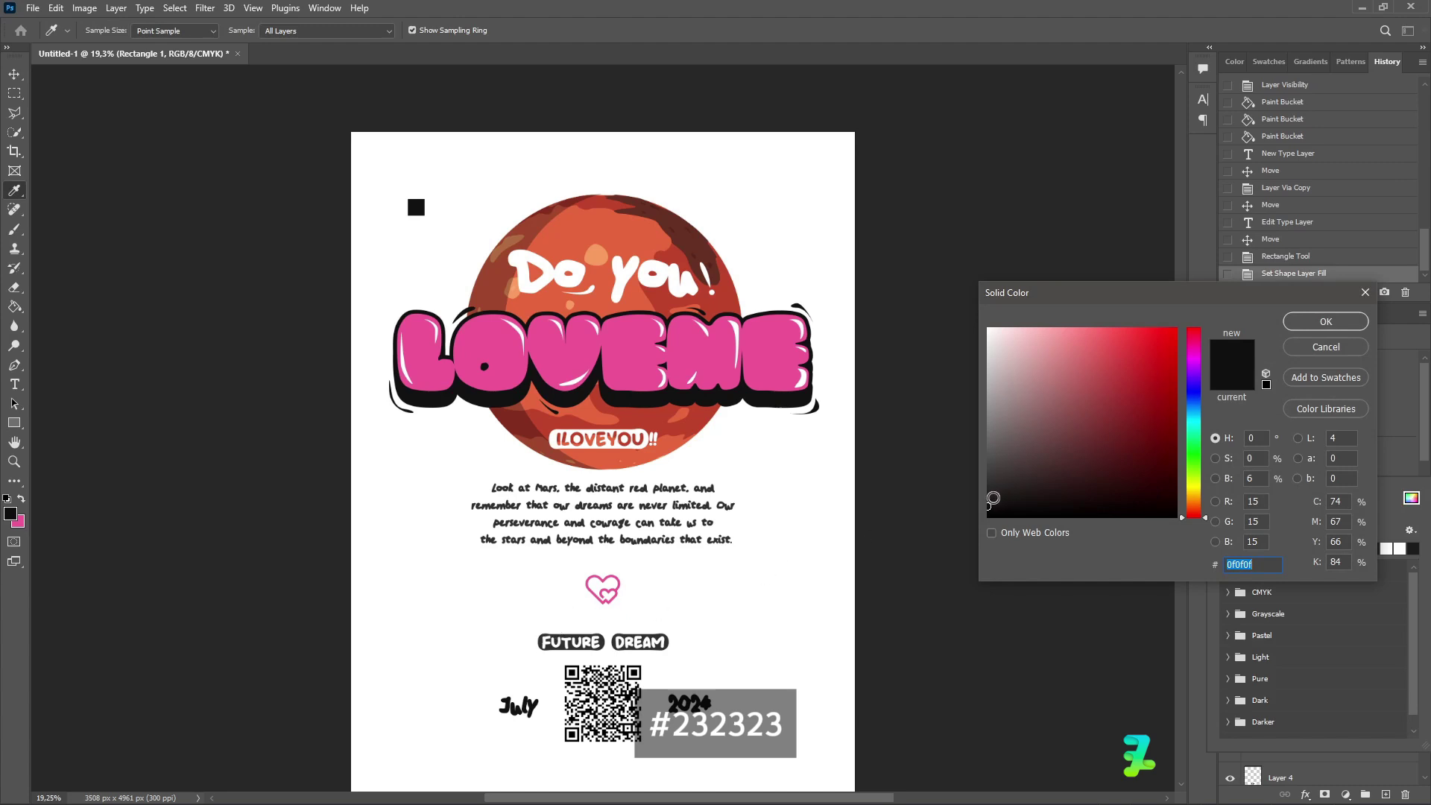
left_click(984, 495)
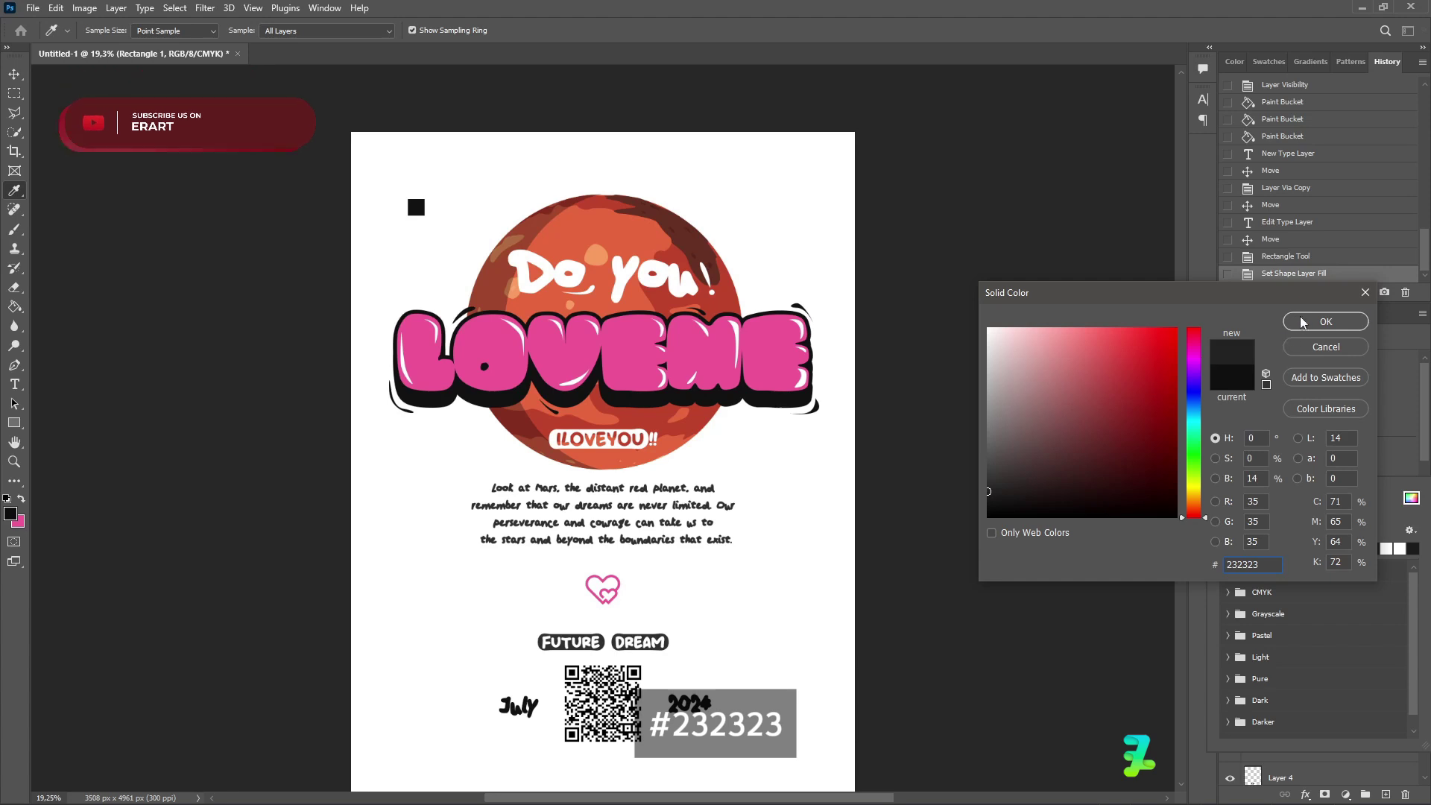
left_click(1325, 321)
Move the square to about X 292 px, Y 319 px and place a duplicate level with it near the poster's upper-right corner.
left_click(12, 75)
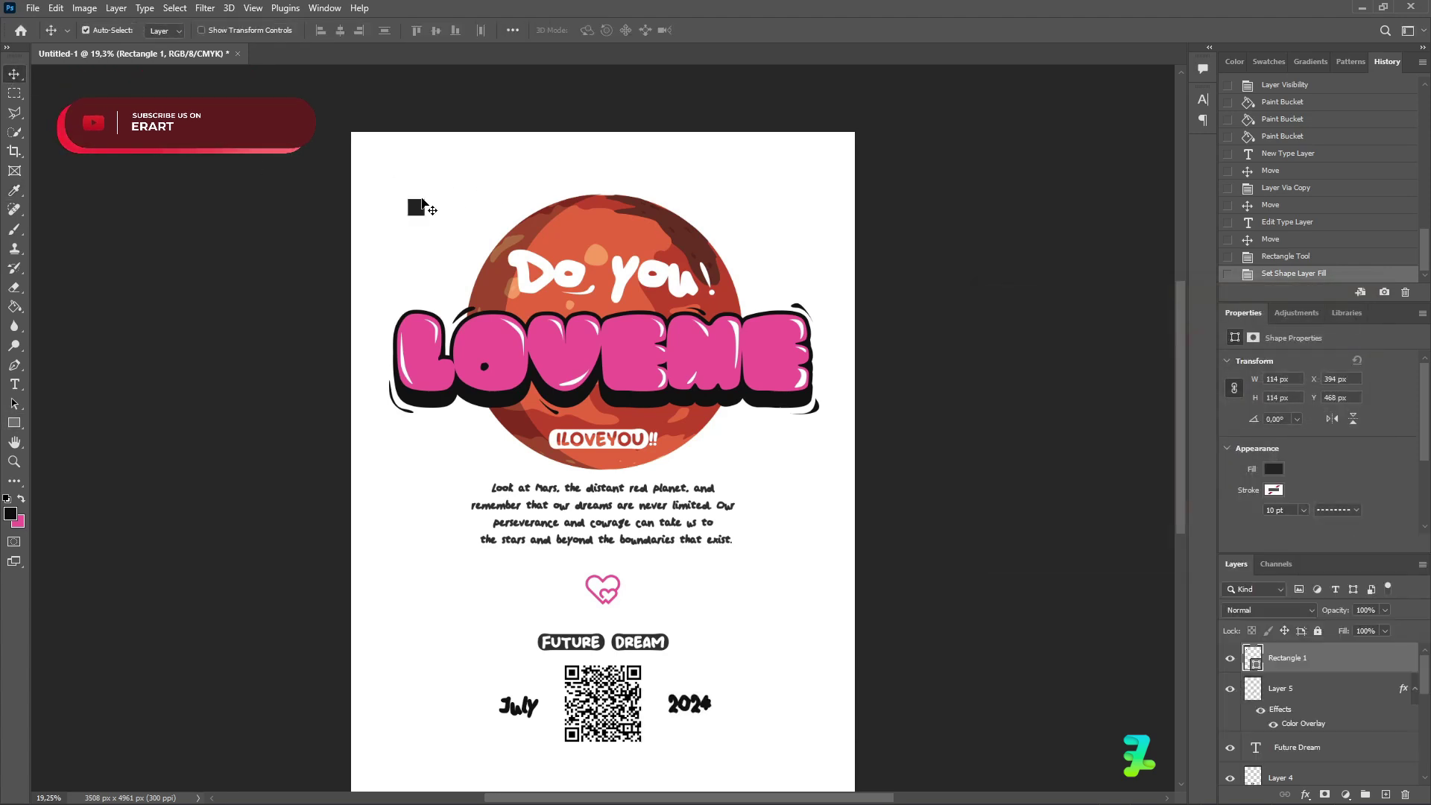
left_click_drag(422, 203, 401, 177)
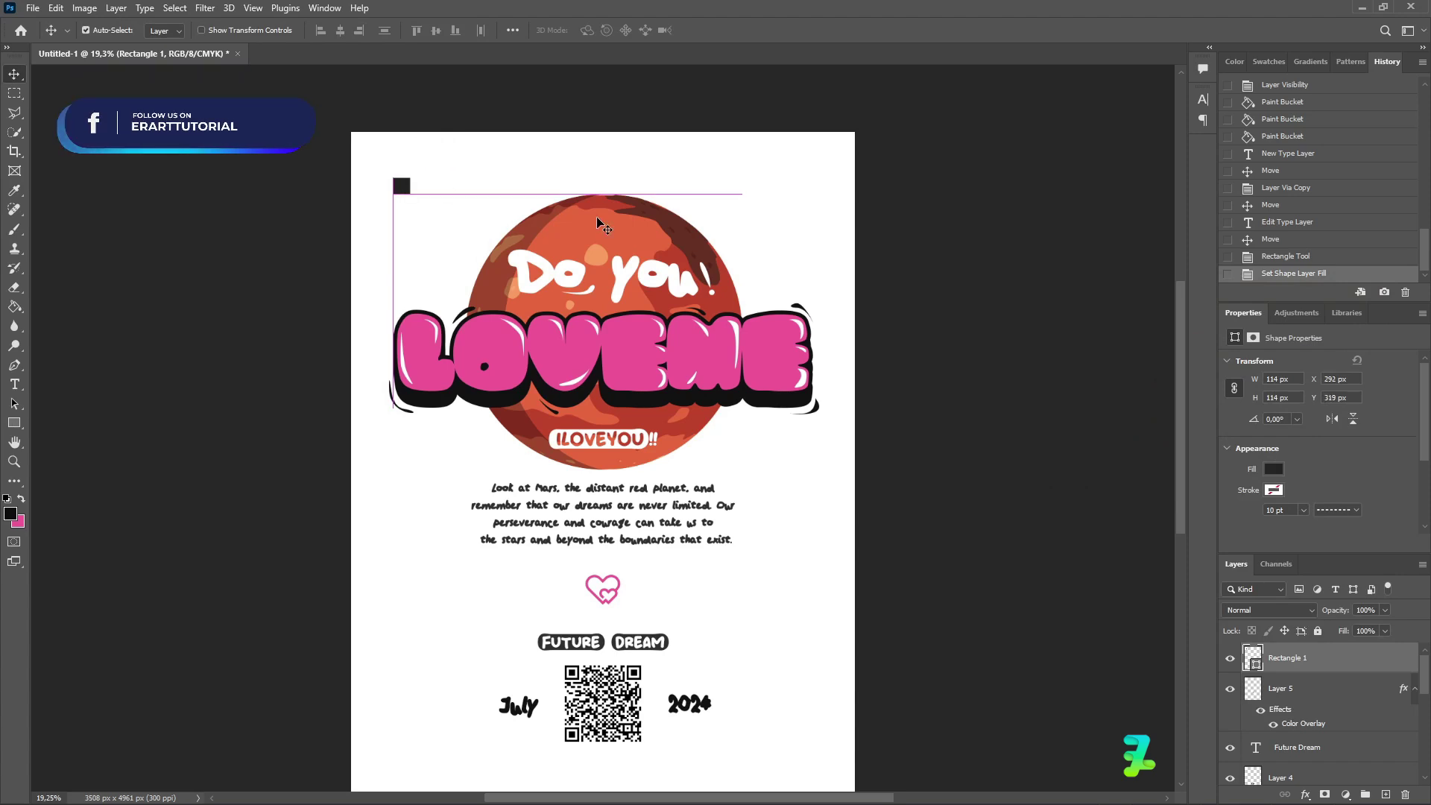
key("ctrl+j")
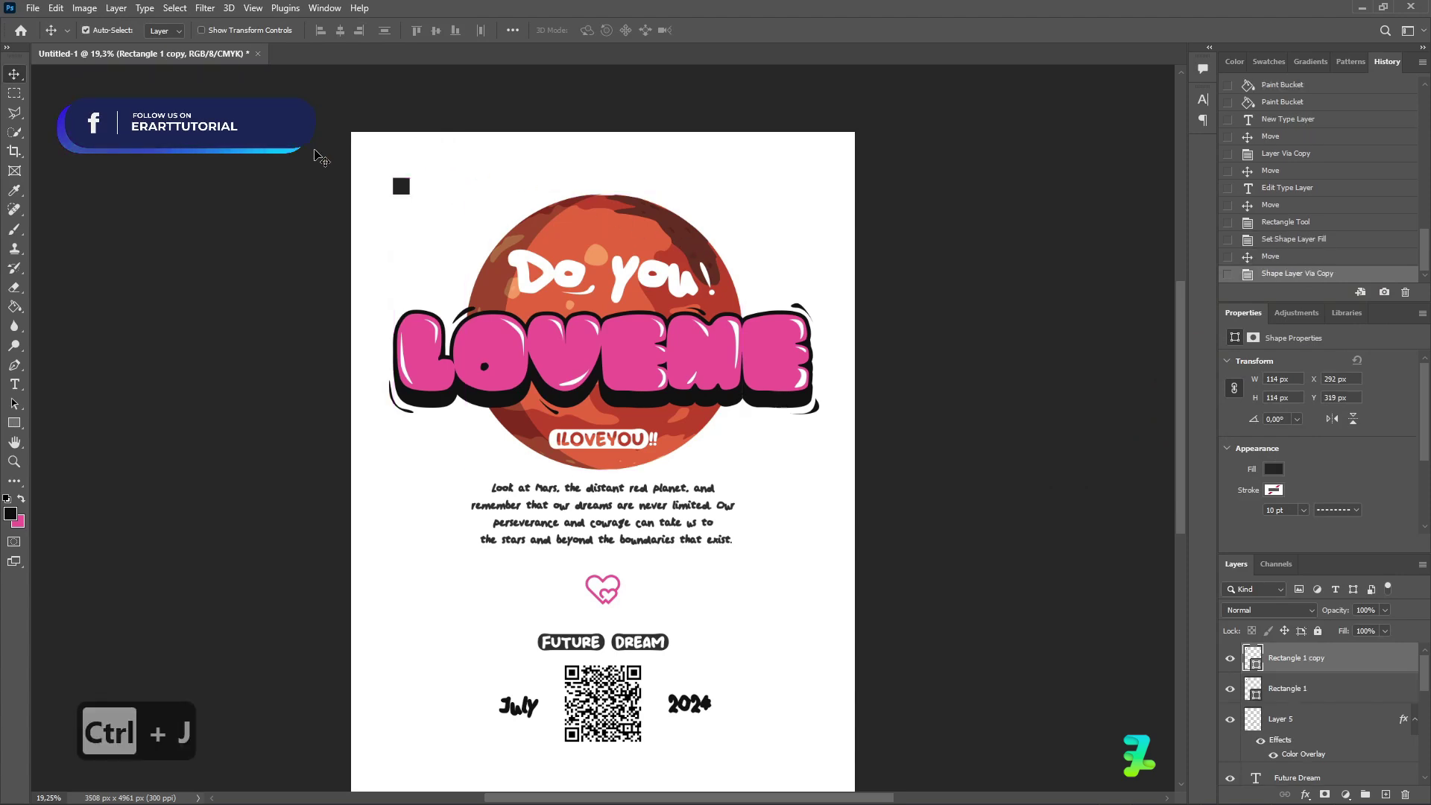
left_click_drag(401, 186, 804, 204)
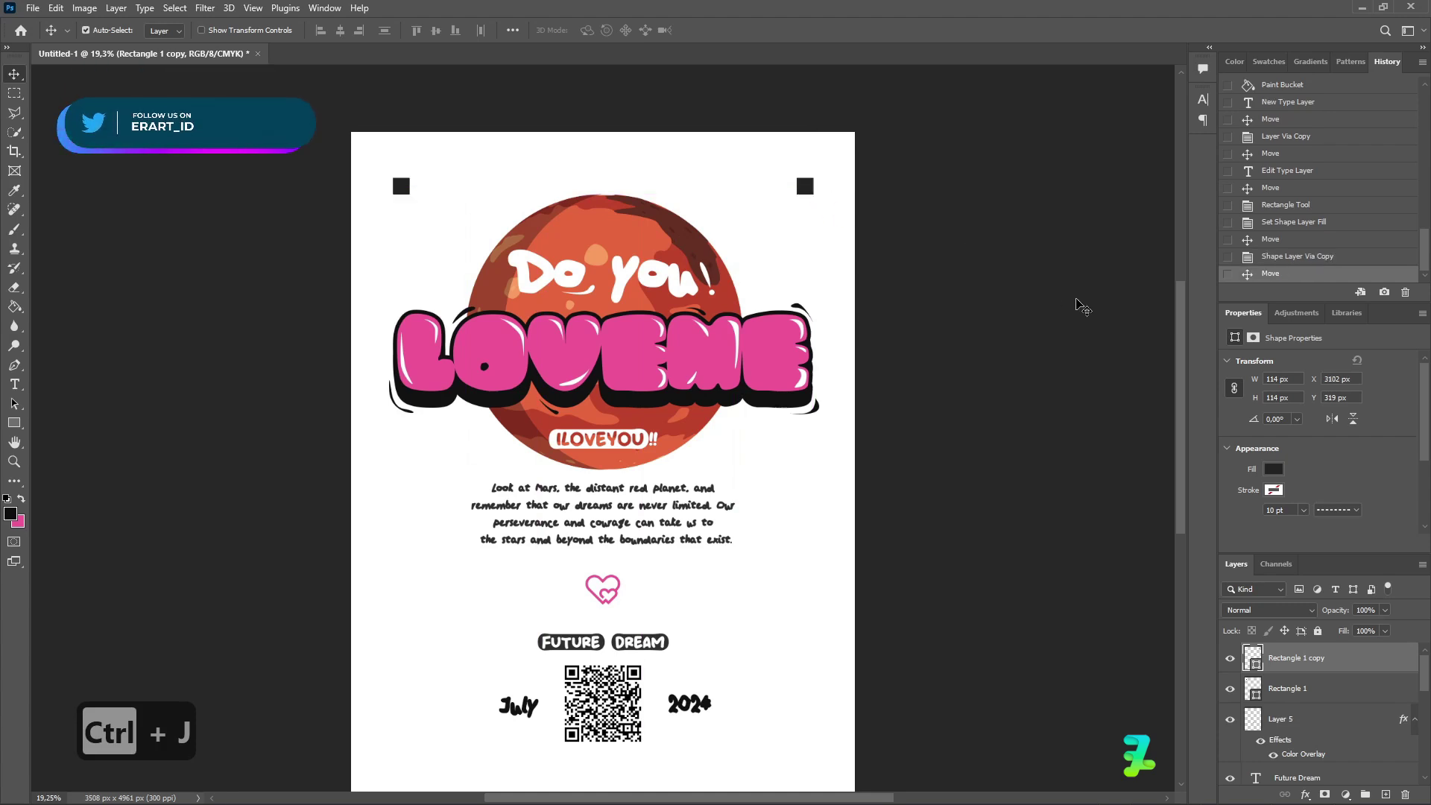
Duplicate both squares together and move the copies straight down to the poster's lower corners, at about Y 4555 px.
left_click(1365, 695, "shift")
key("ctrl+j")
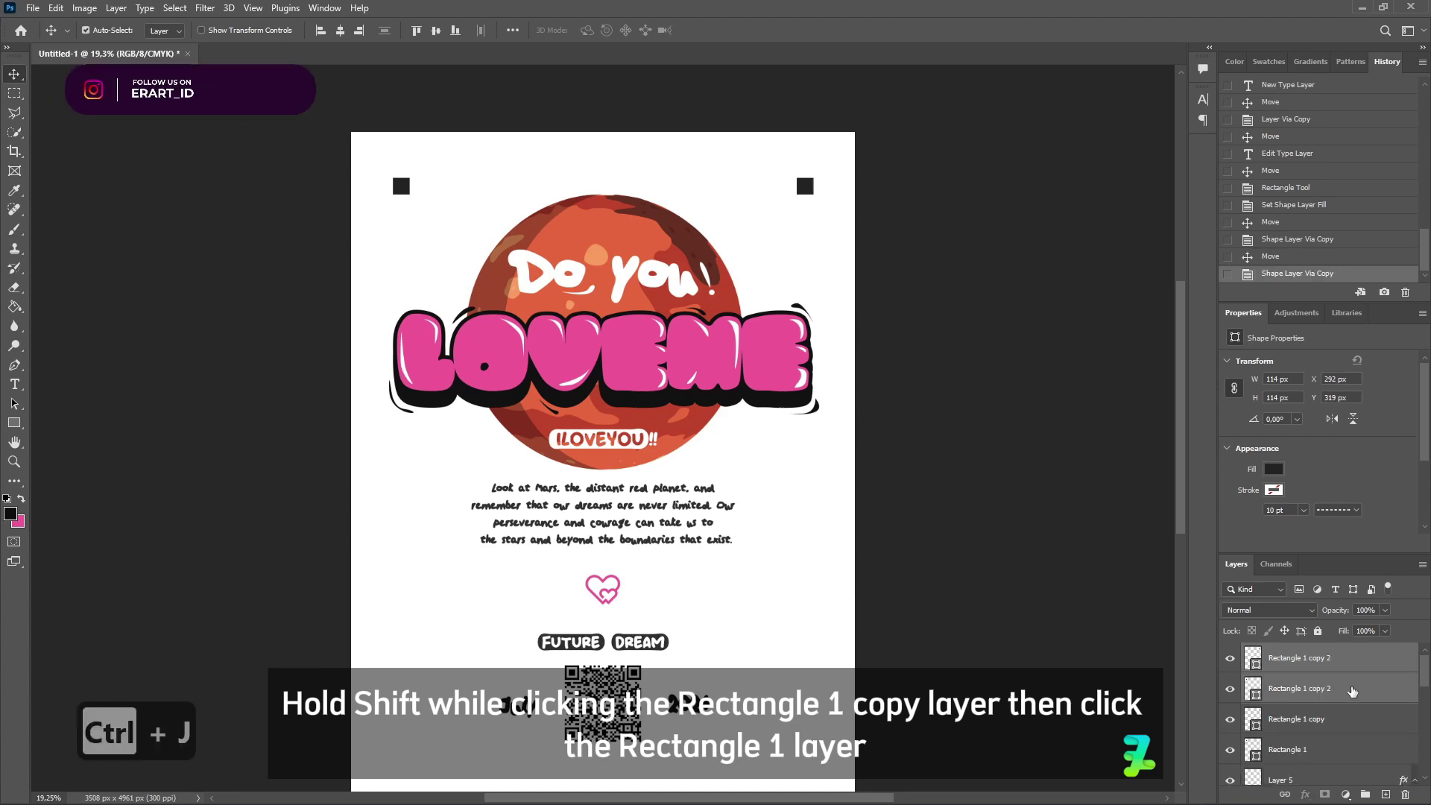
key("ctrl")
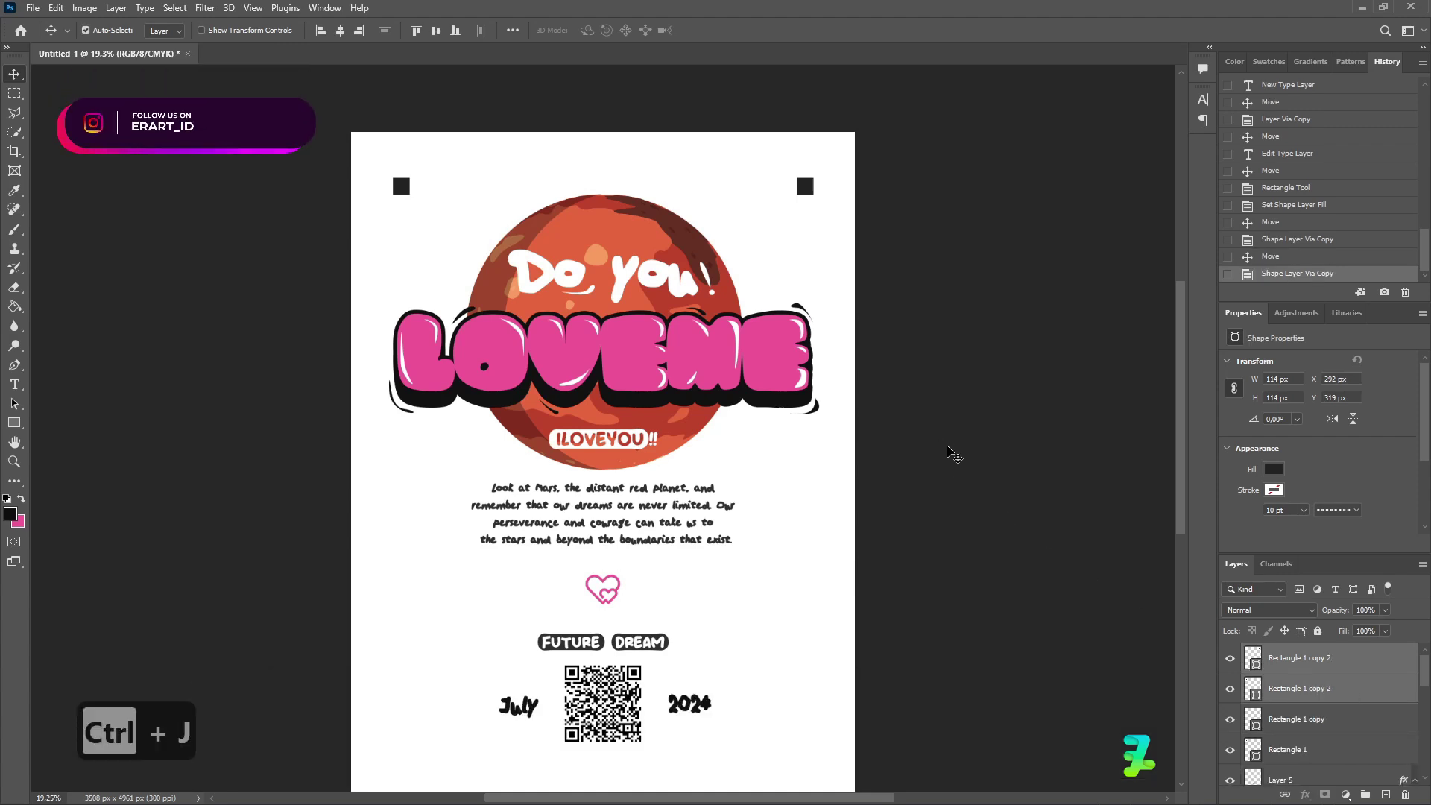
key("ctrl")
key("ctrl+t")
left_click_drag(802, 200, 799, 735)
scroll(765, 596, "down", 3)
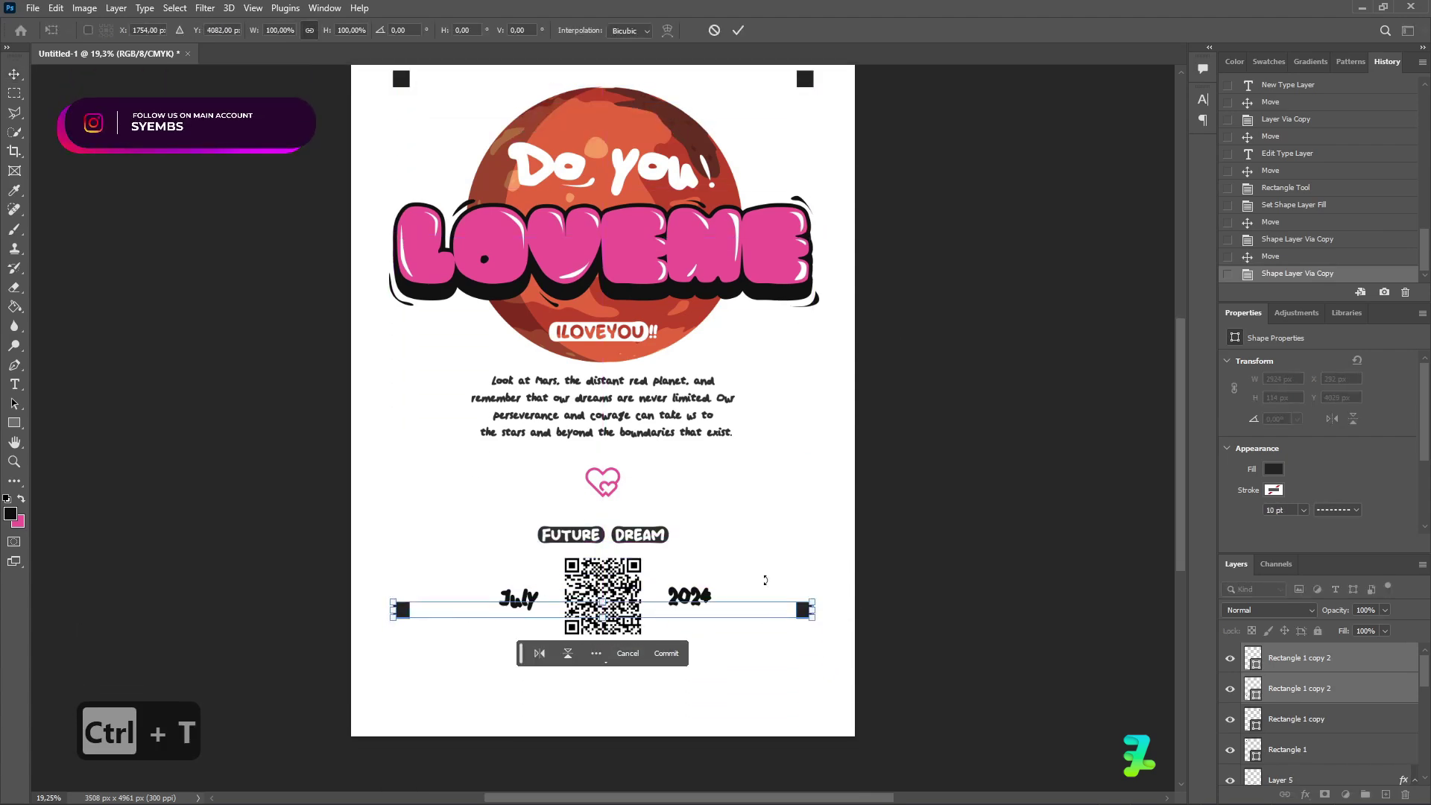
scroll(765, 580, "down", 2)
left_click_drag(803, 551, 806, 630)
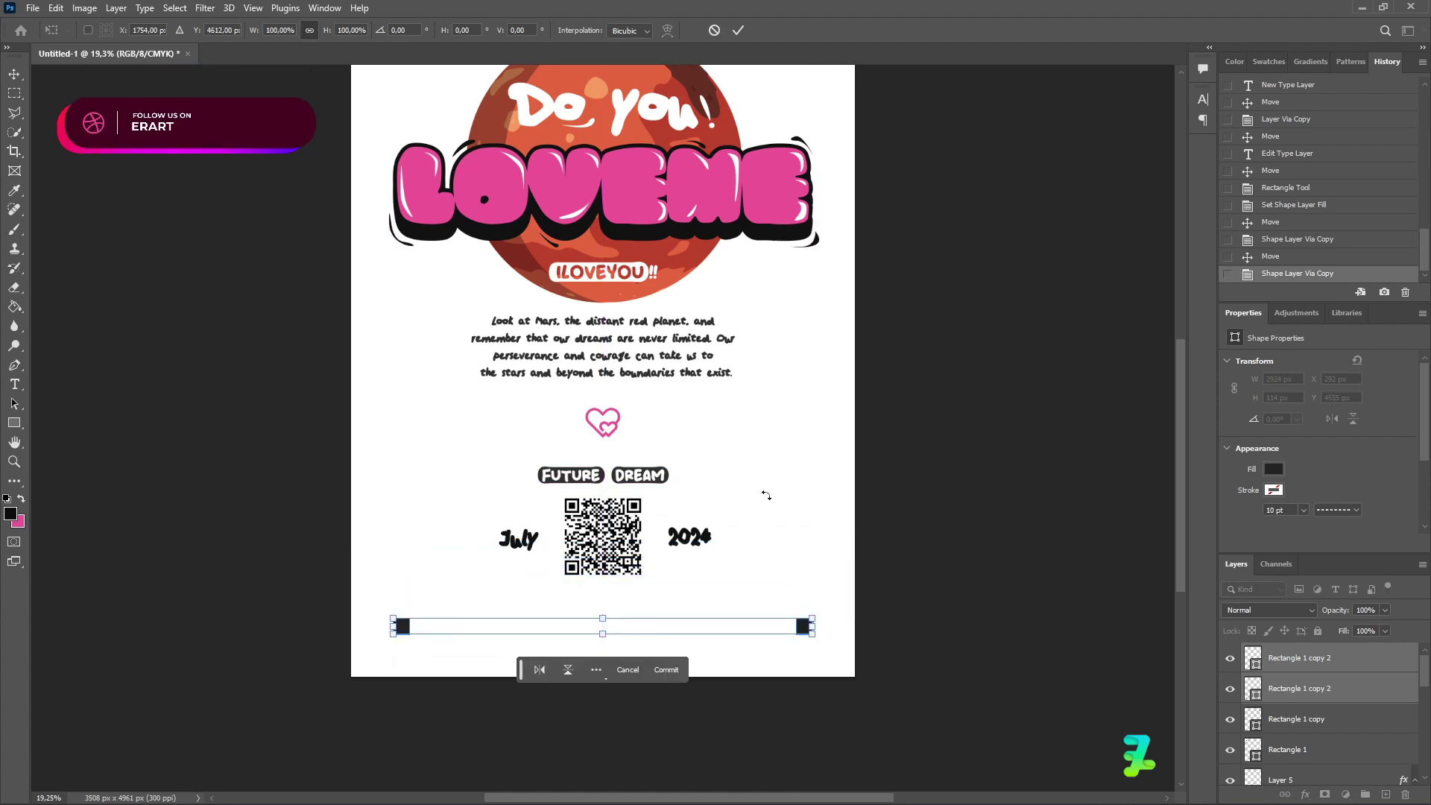
key("Return")
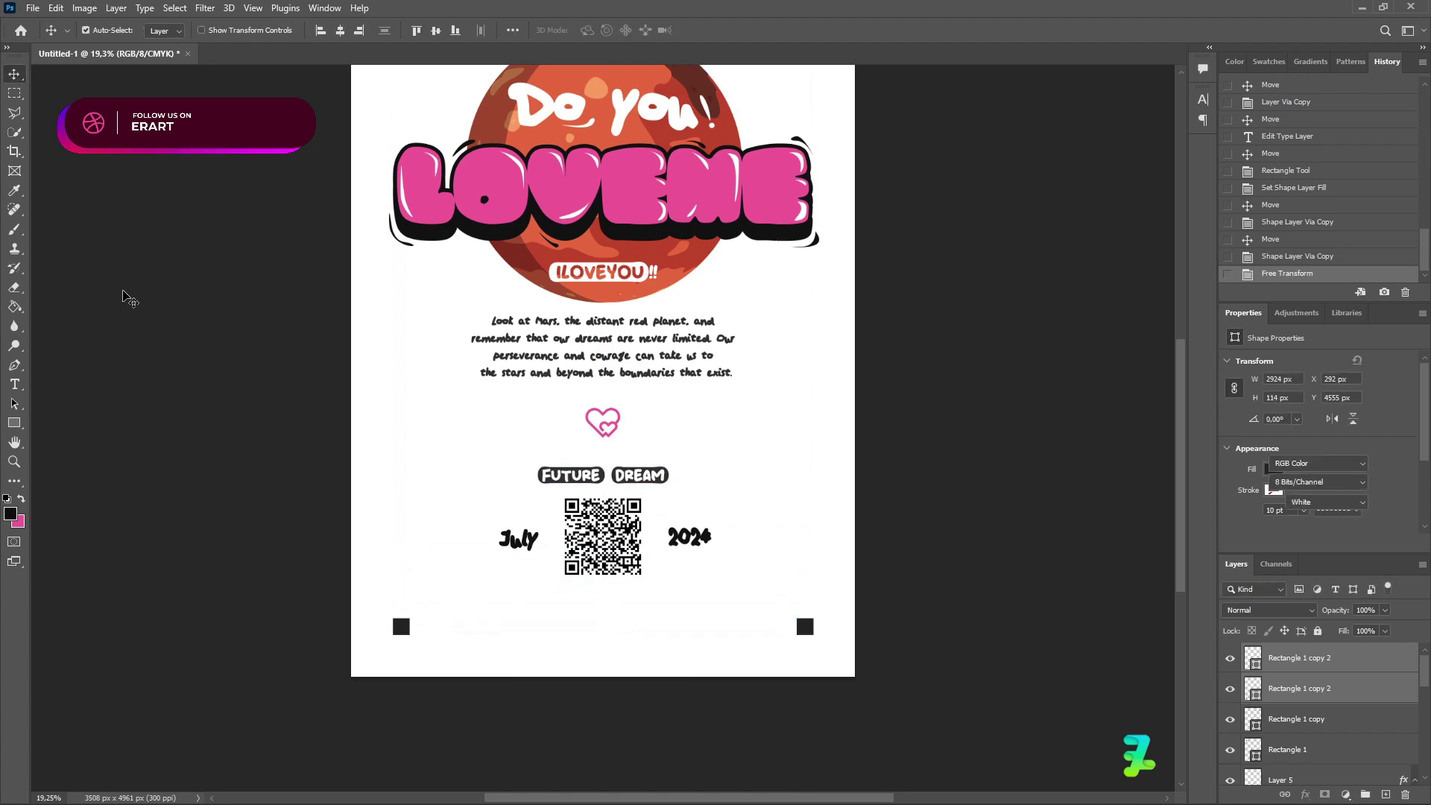
Add the text "INSIPIRATIONAL" in Bebas Neue Regular, 48 pt, below the QR code.
scroll(320, 436, "up", 5)
scroll(323, 415, "down", 4)
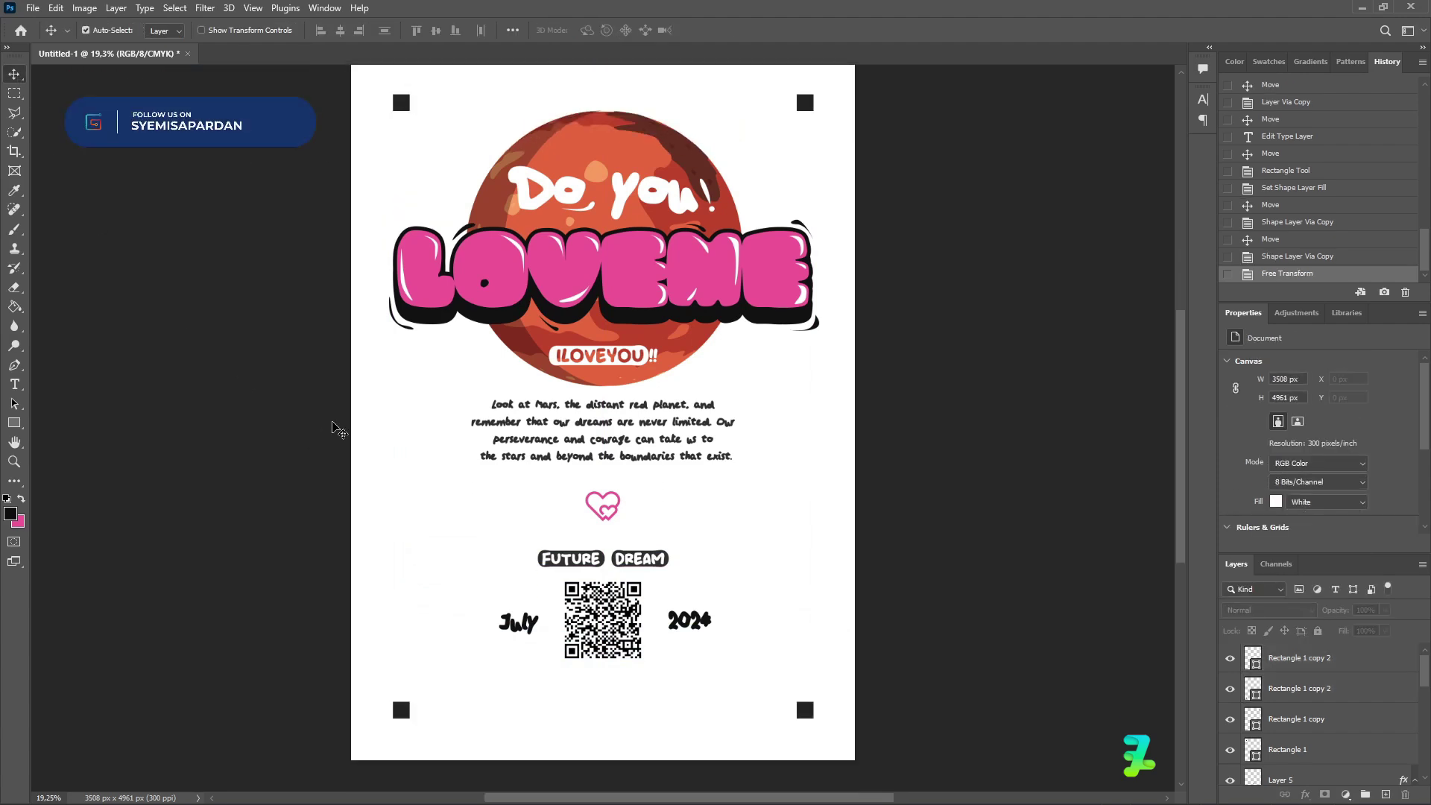
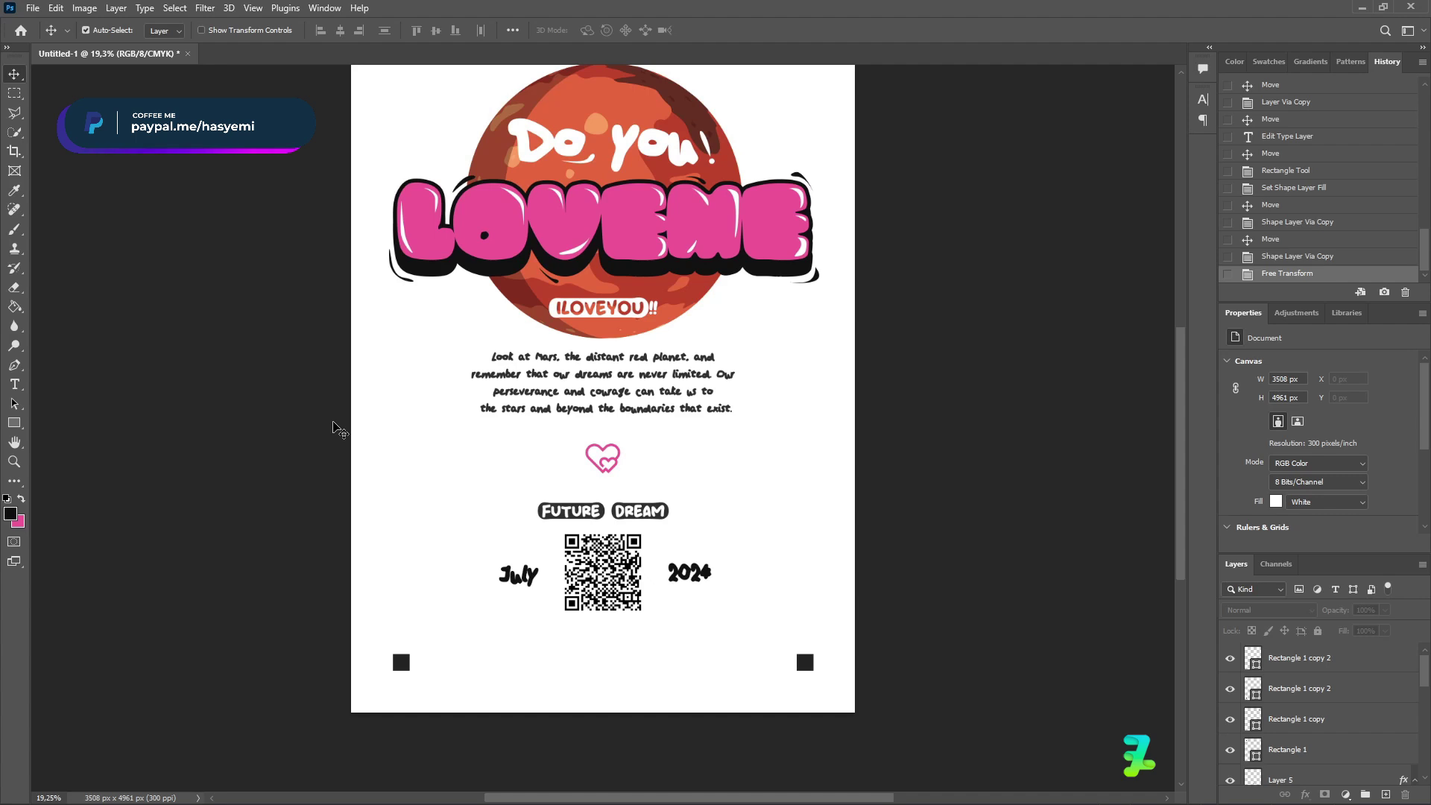
scroll(598, 471, "up", 2)
scroll(360, 474, "down", 4)
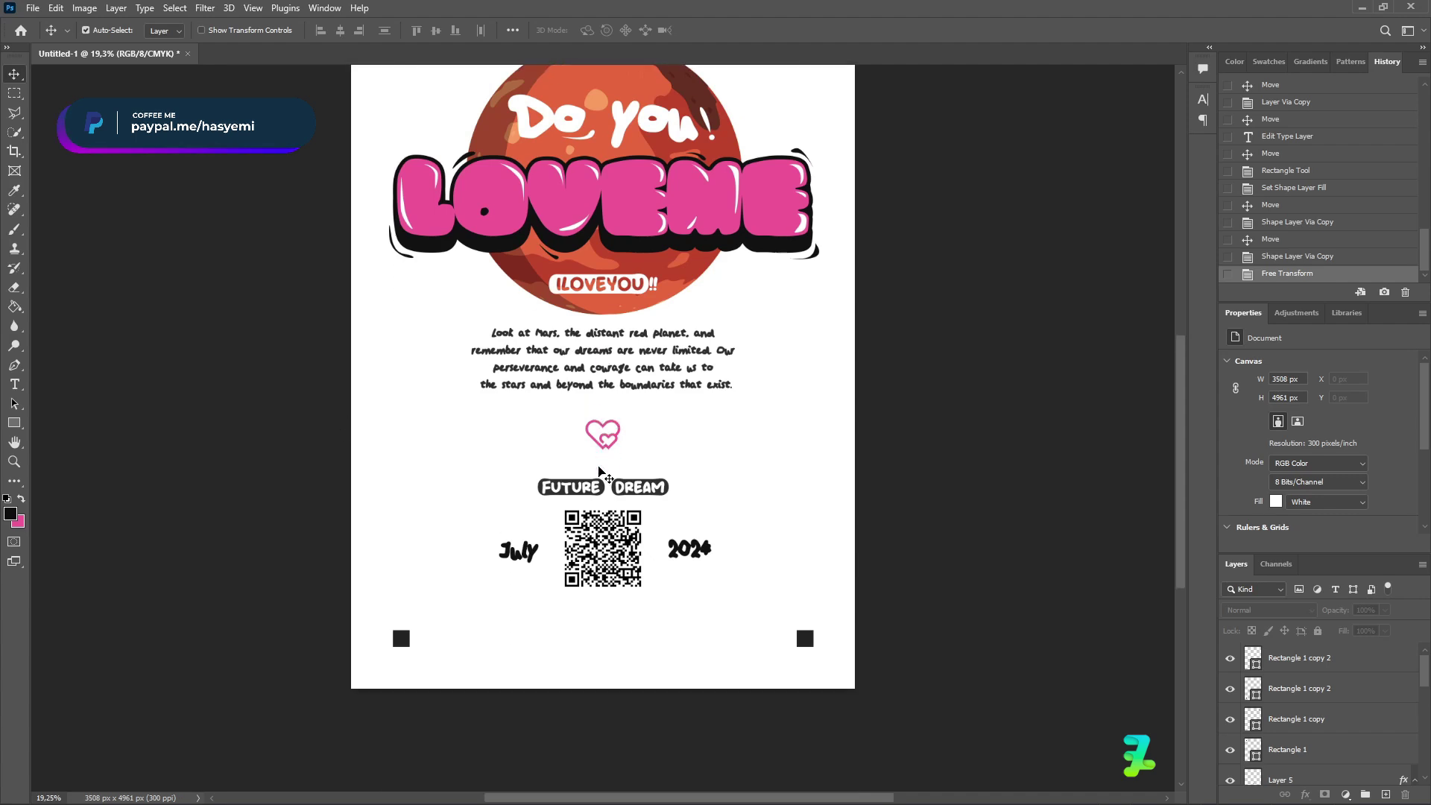
left_click(16, 385)
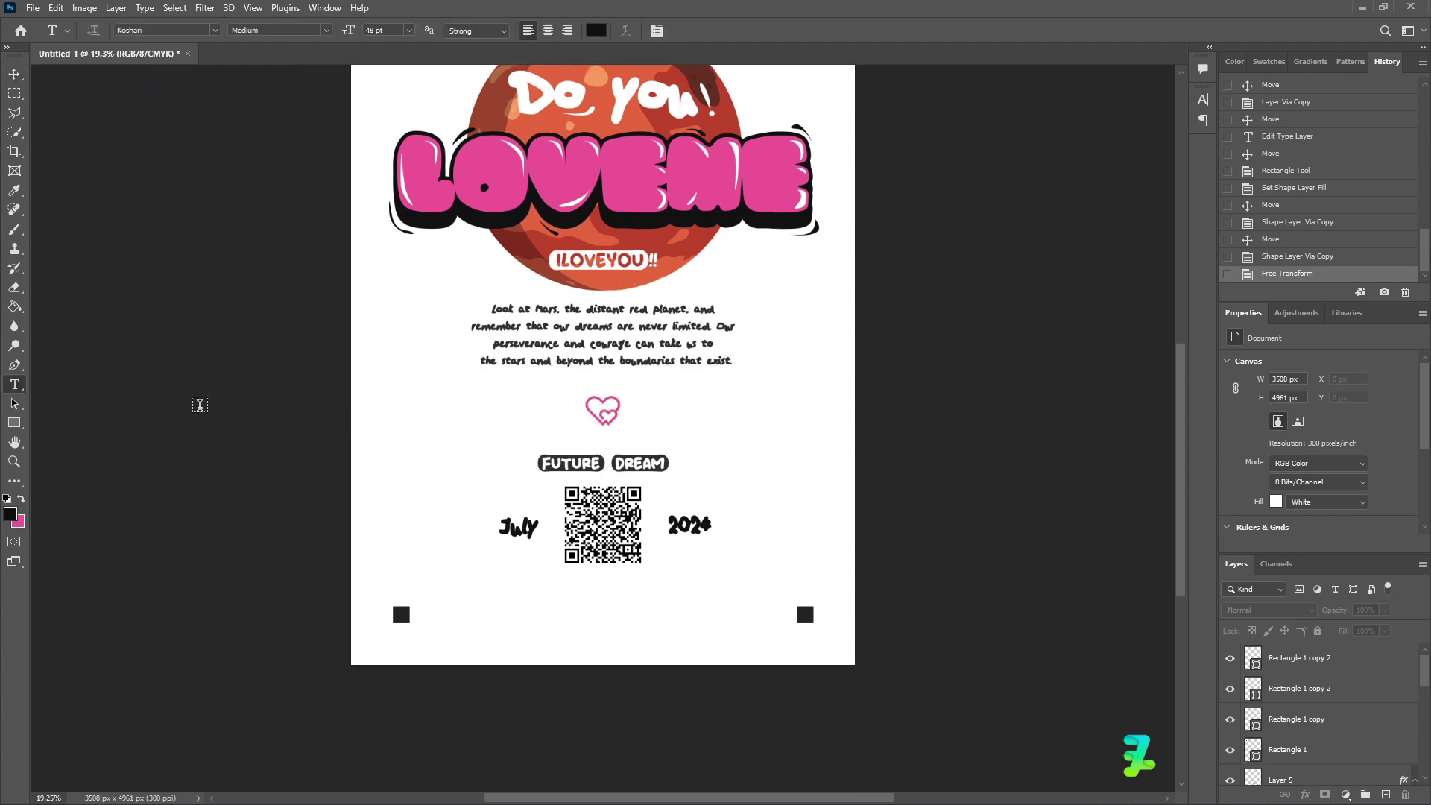
left_click(210, 30)
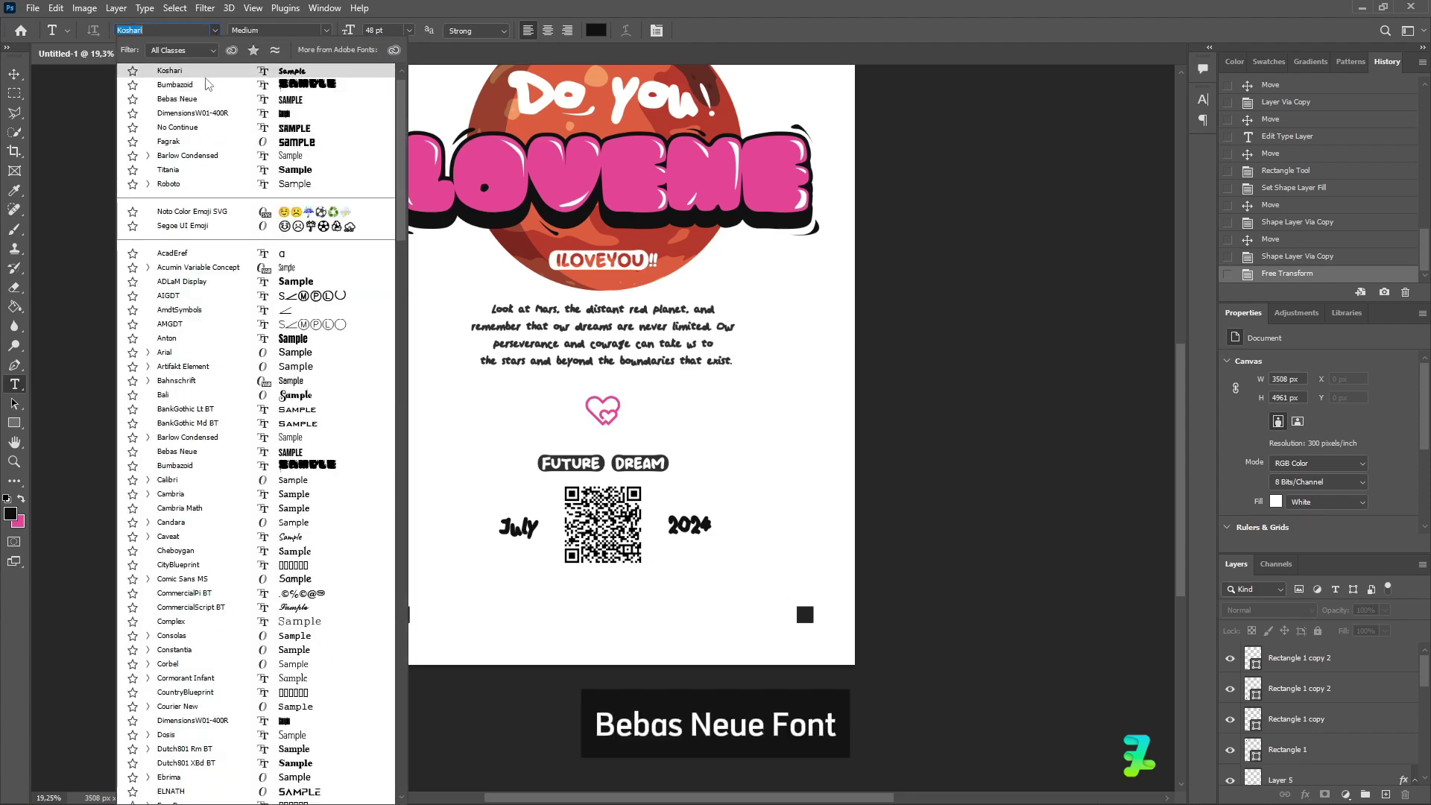
left_click(179, 98)
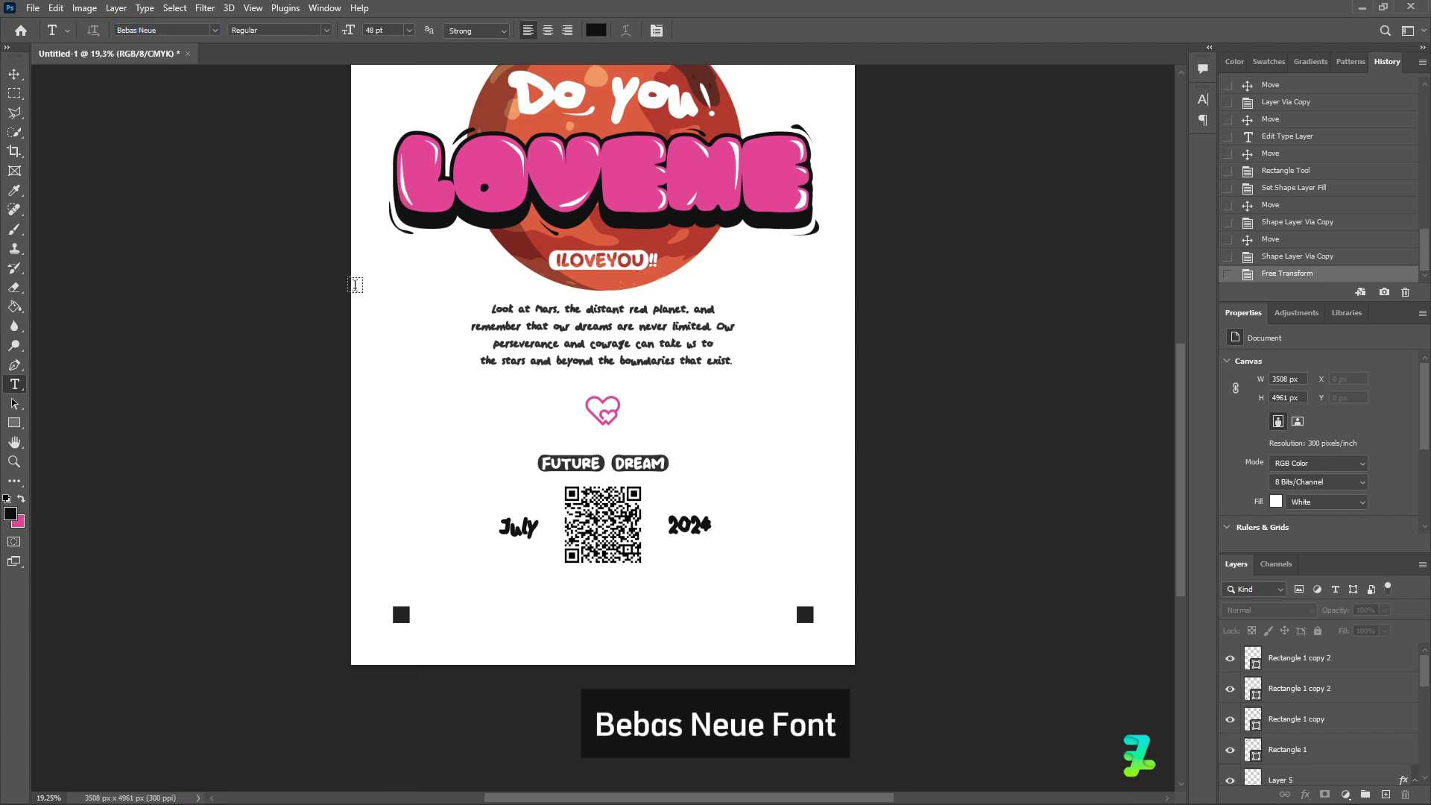
left_click(565, 624)
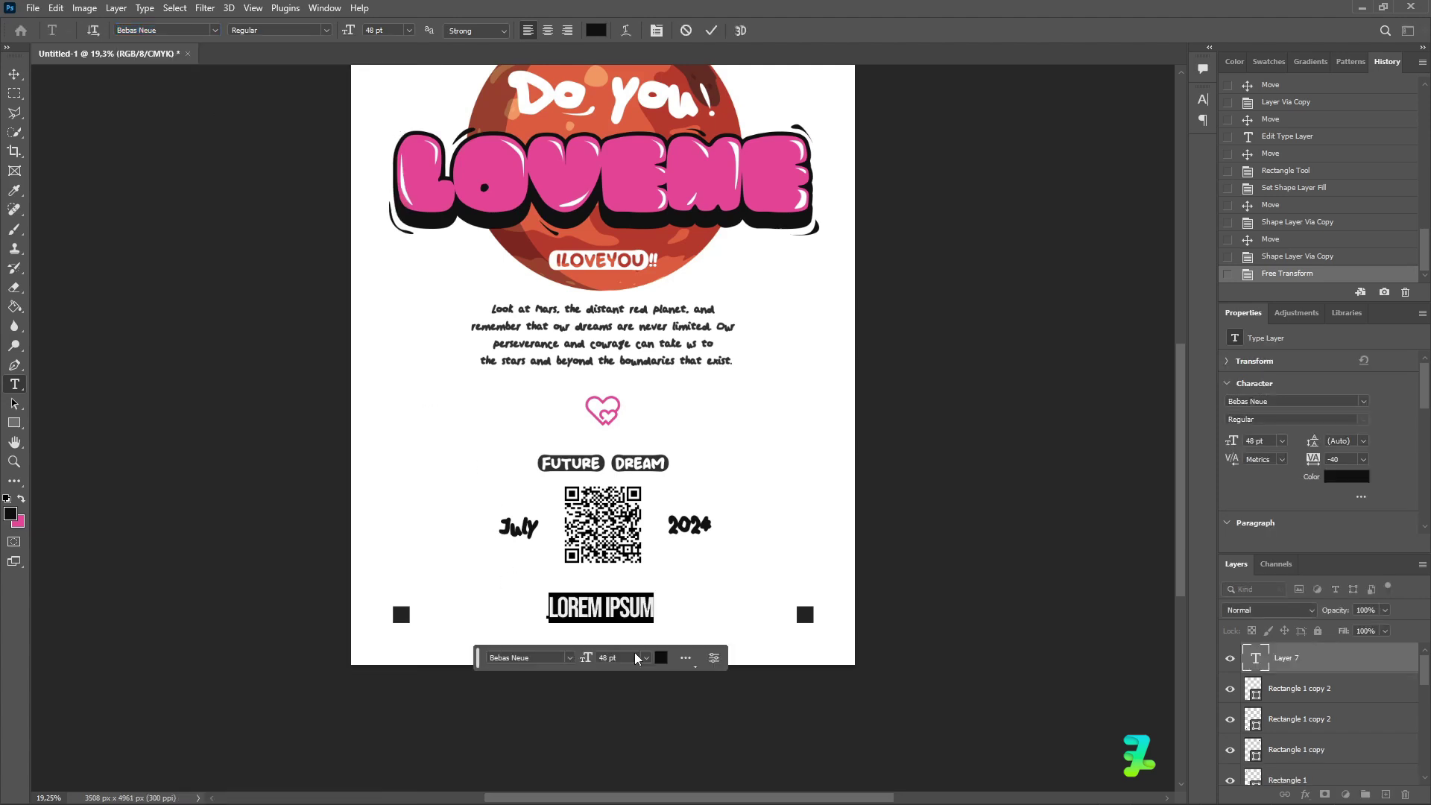
type("IN")
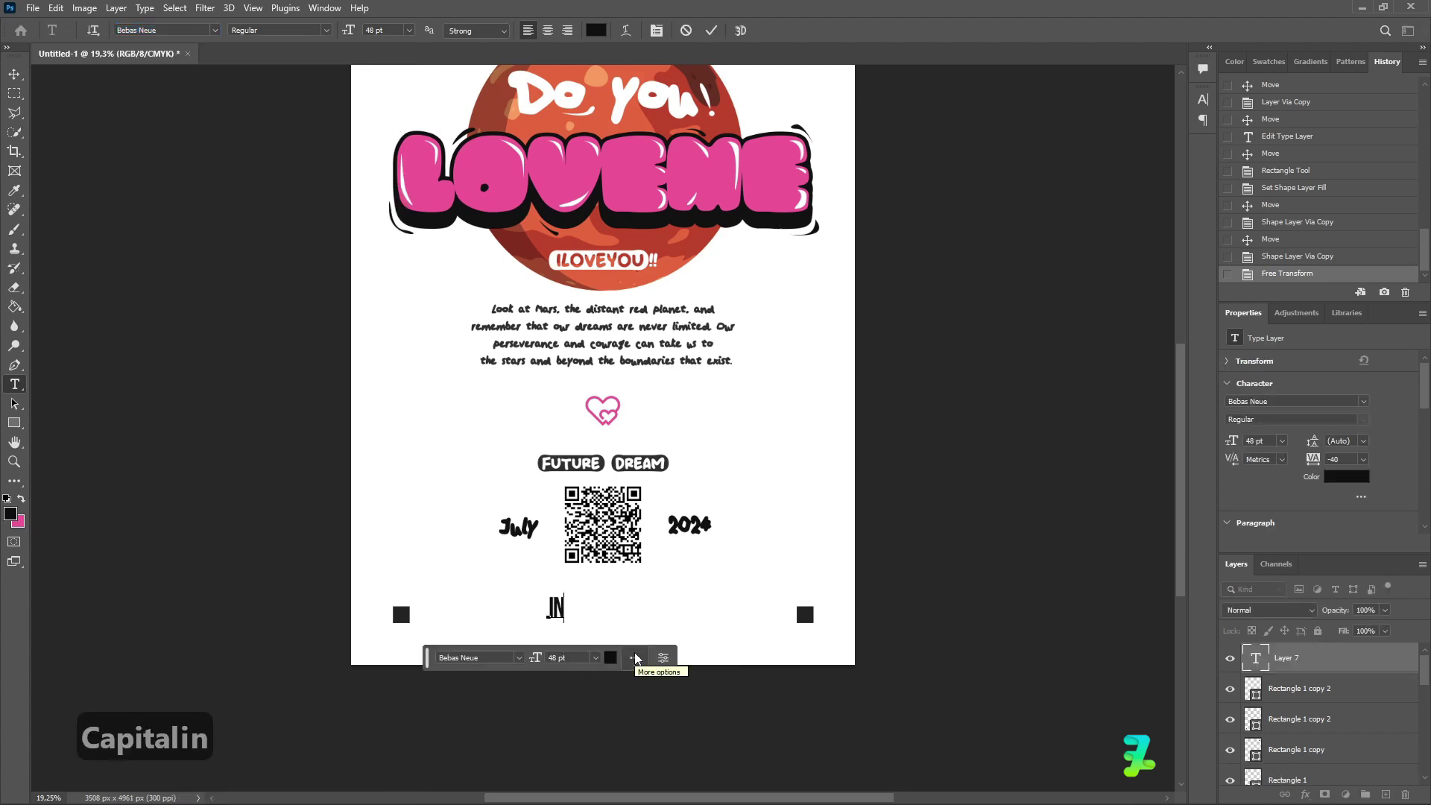
type("SIPIRATIONAL")
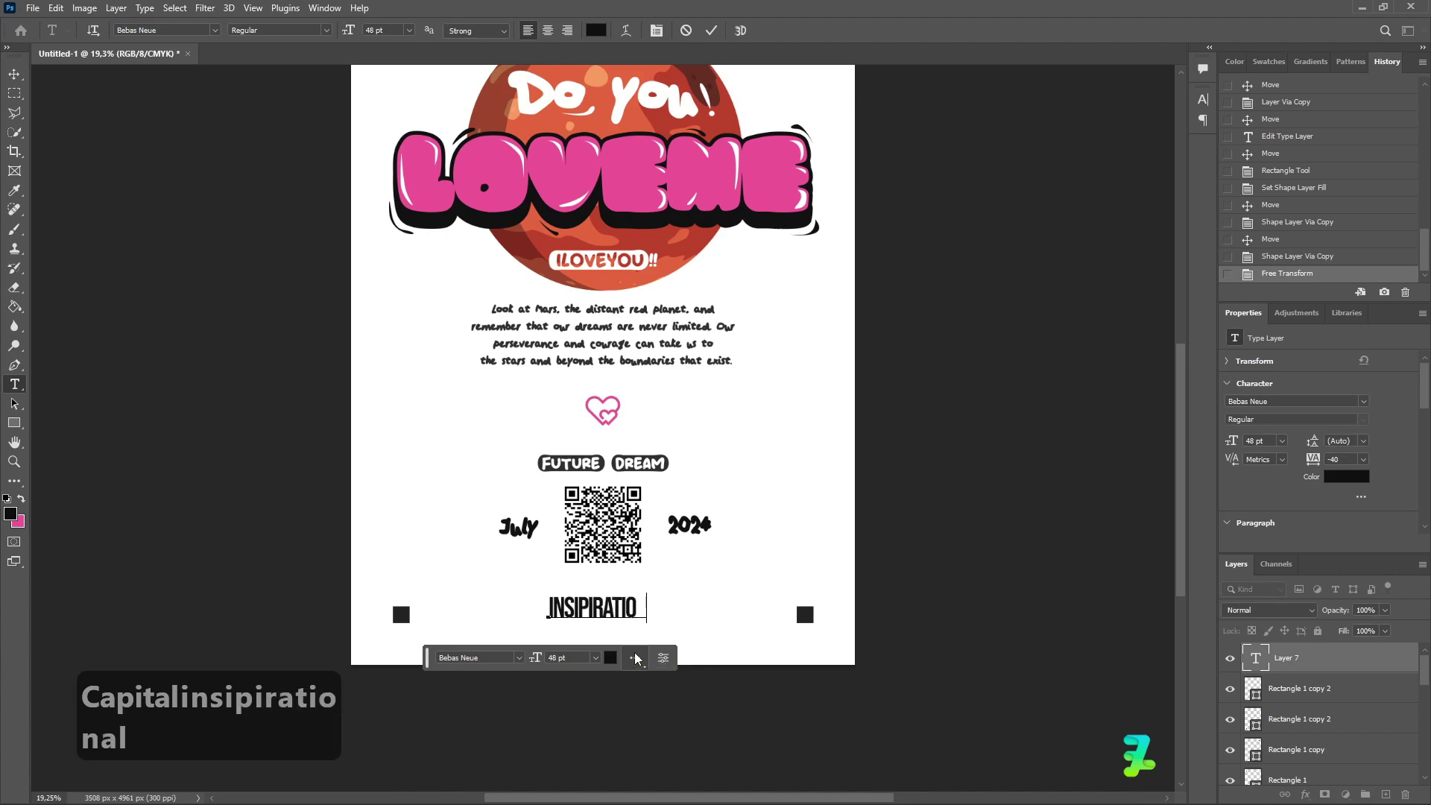
Align the INSIPIRATIONAL text level with the two lower squares and centre it horizontally on the canvas.
left_click(17, 74)
left_click_drag(616, 605, 615, 610)
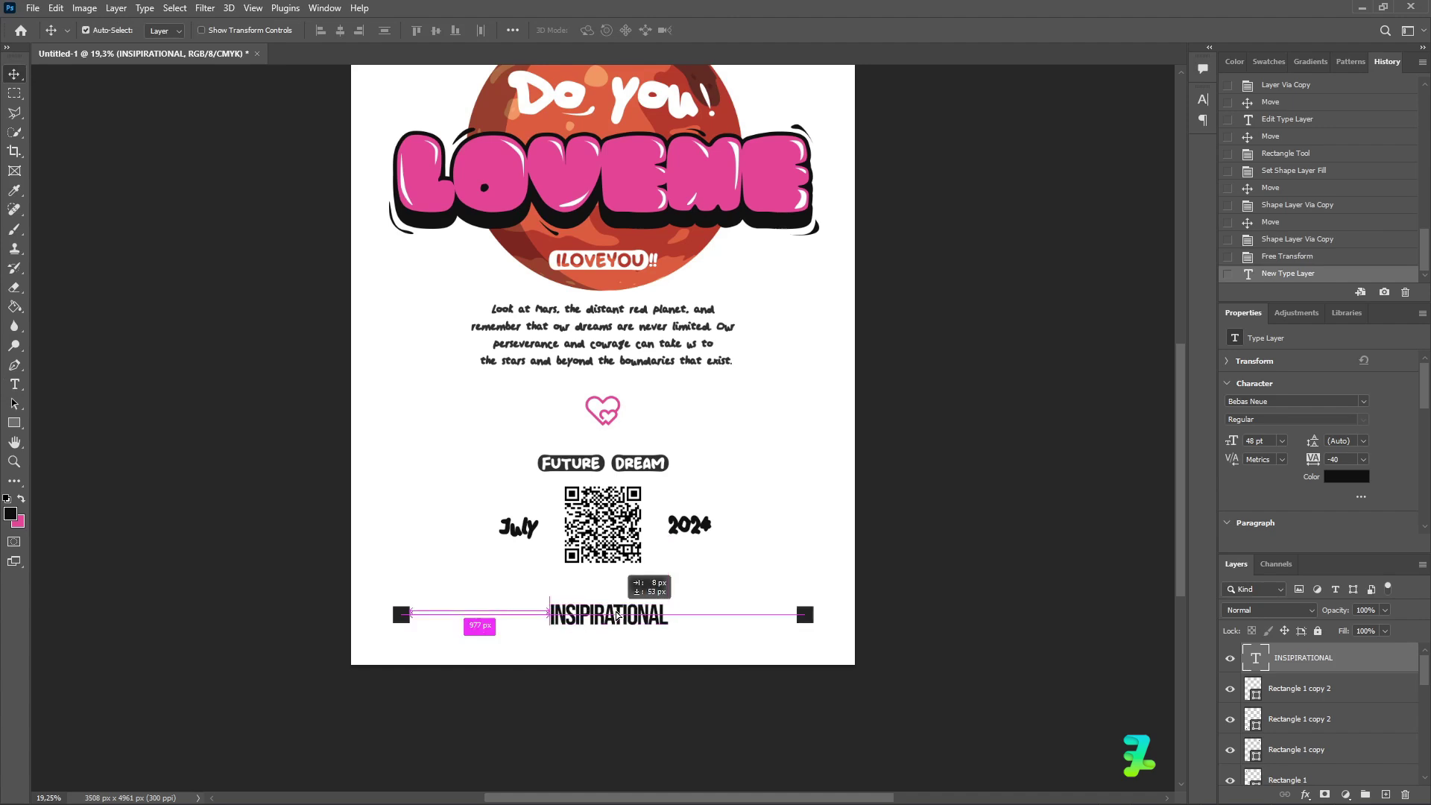
left_click_drag(616, 613, 616, 613)
key("ctrl+a")
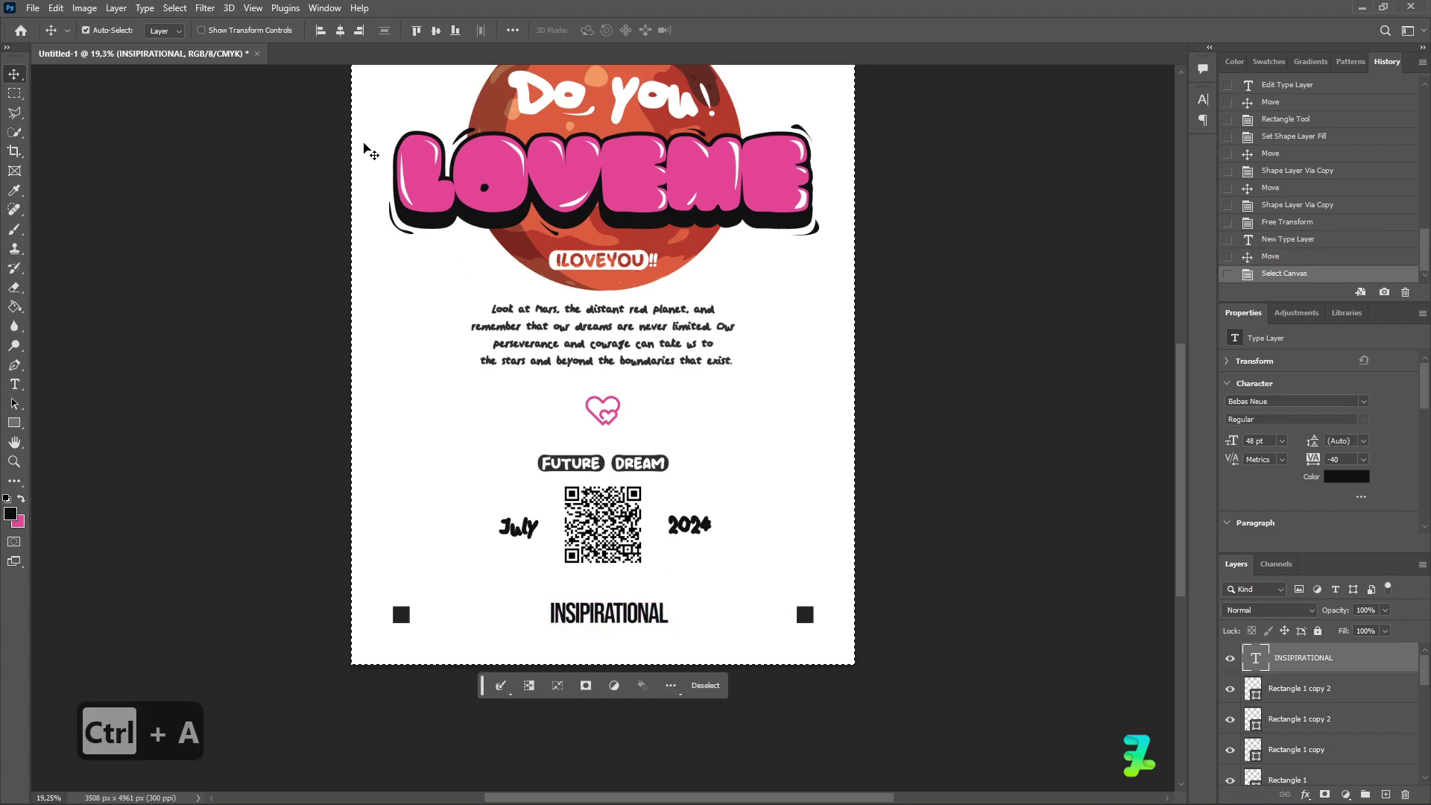
left_click(339, 29)
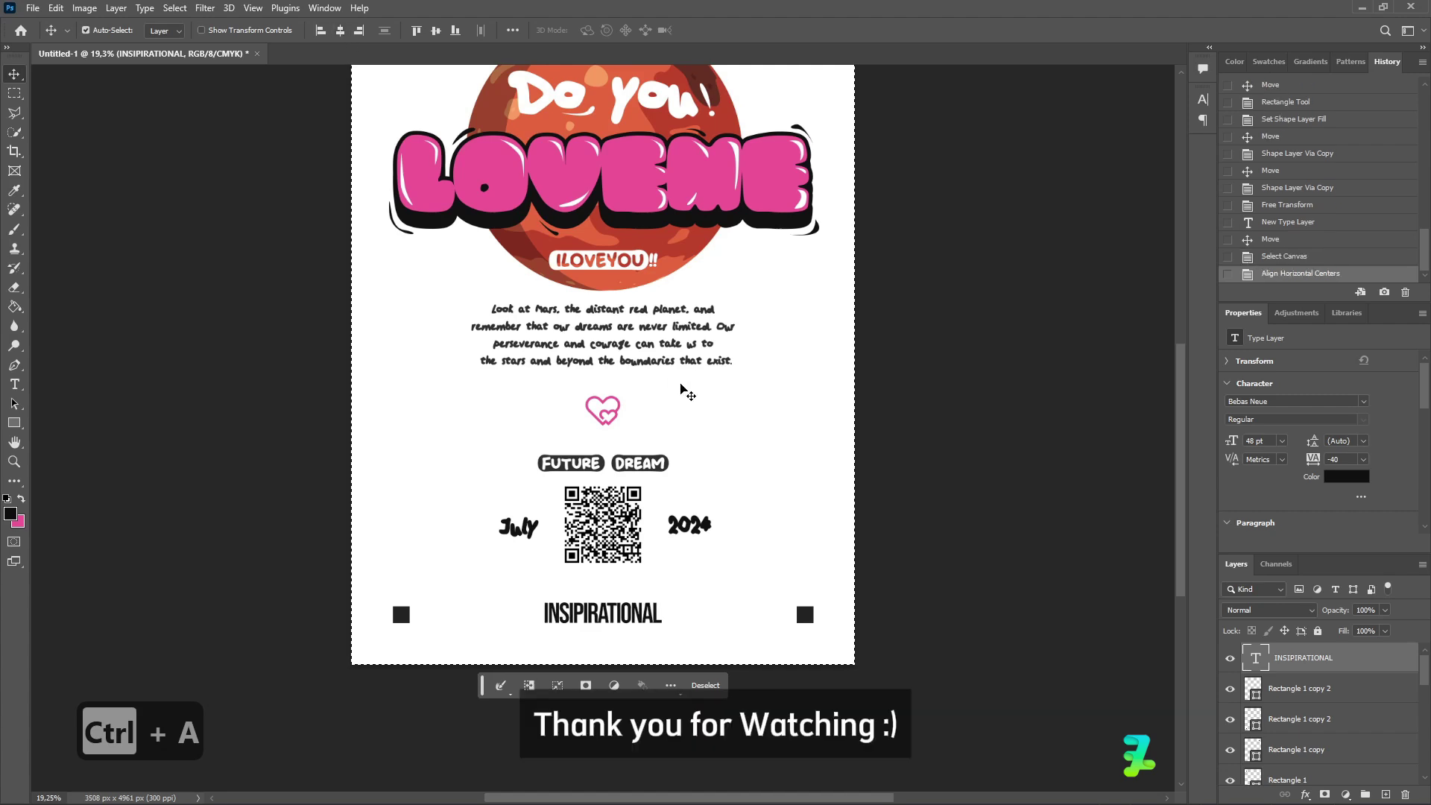
key("ctrl")
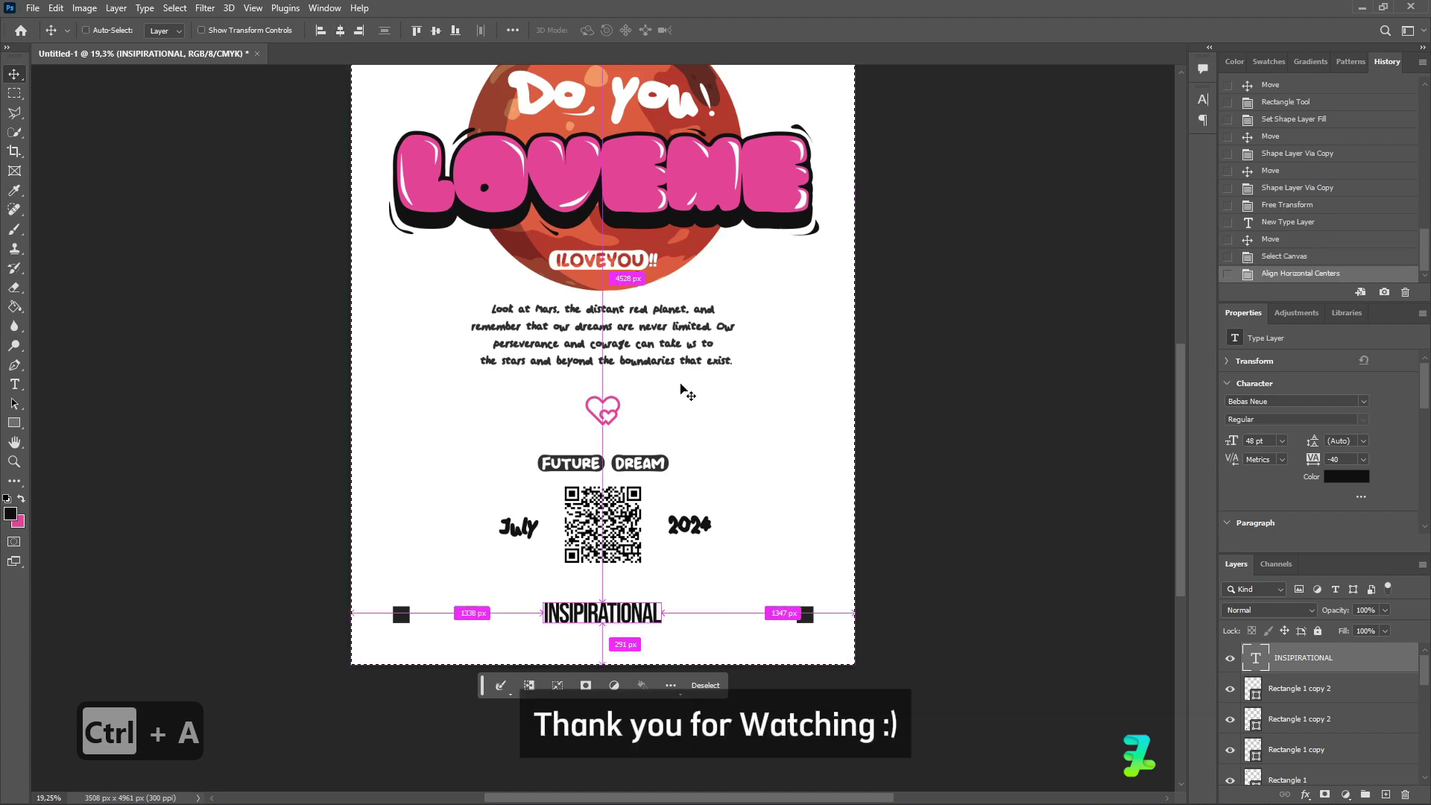